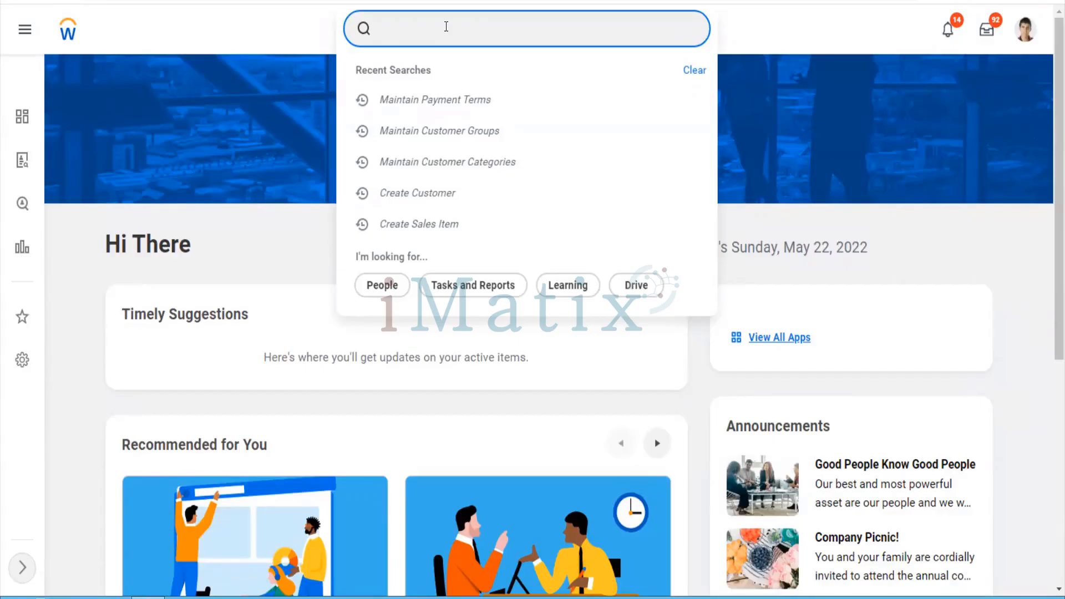
Search 'cr reve cate' and open the Create Revenue Category task
text(cr reve cate)
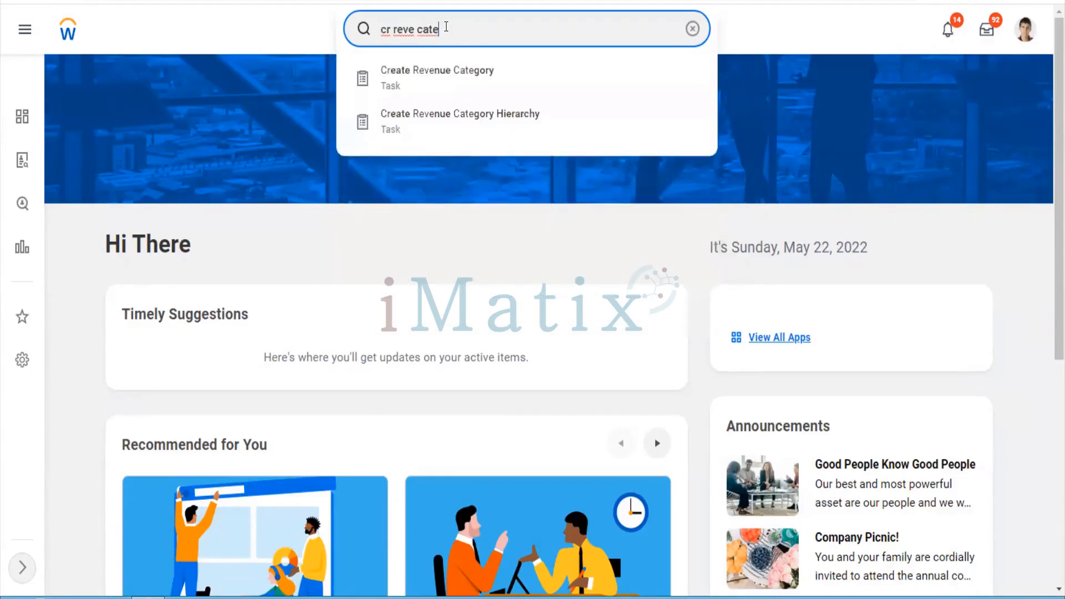
key(Down)
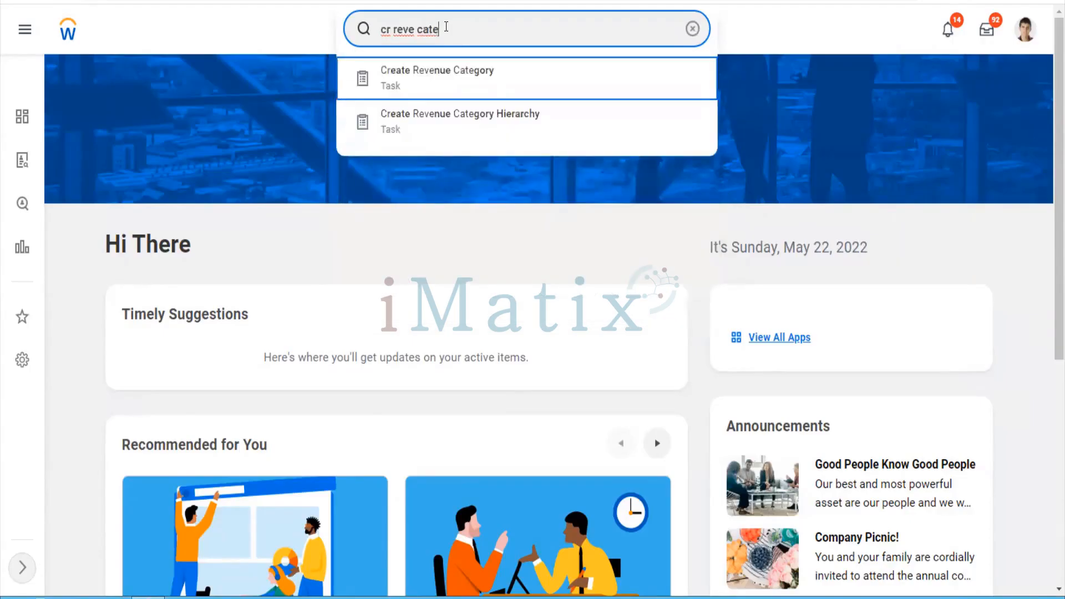
click(454, 75)
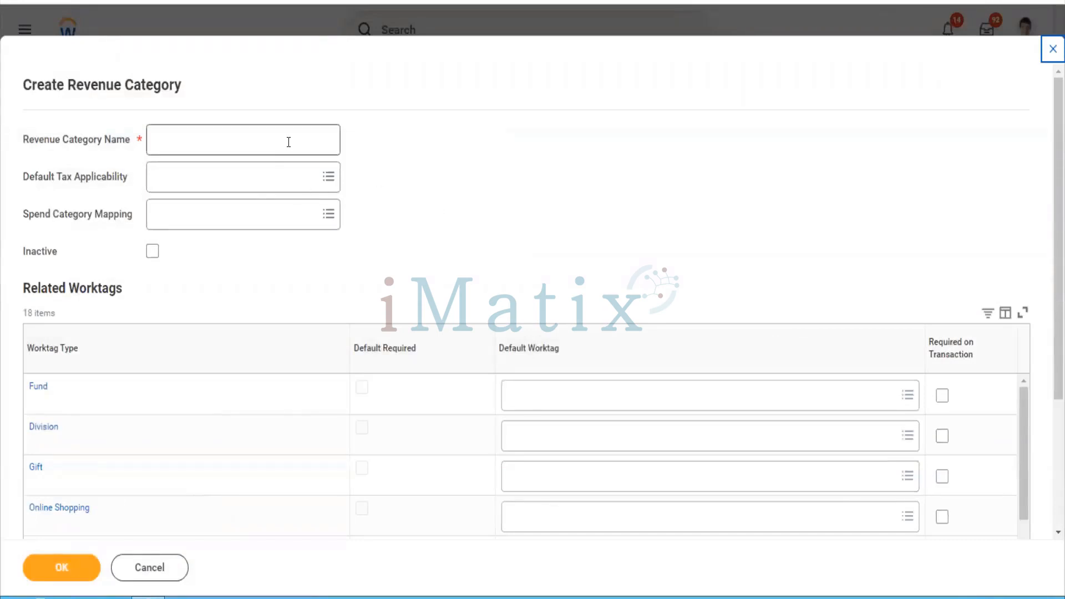
Enter 'Software updated New' as the revenue category name
click(288, 142)
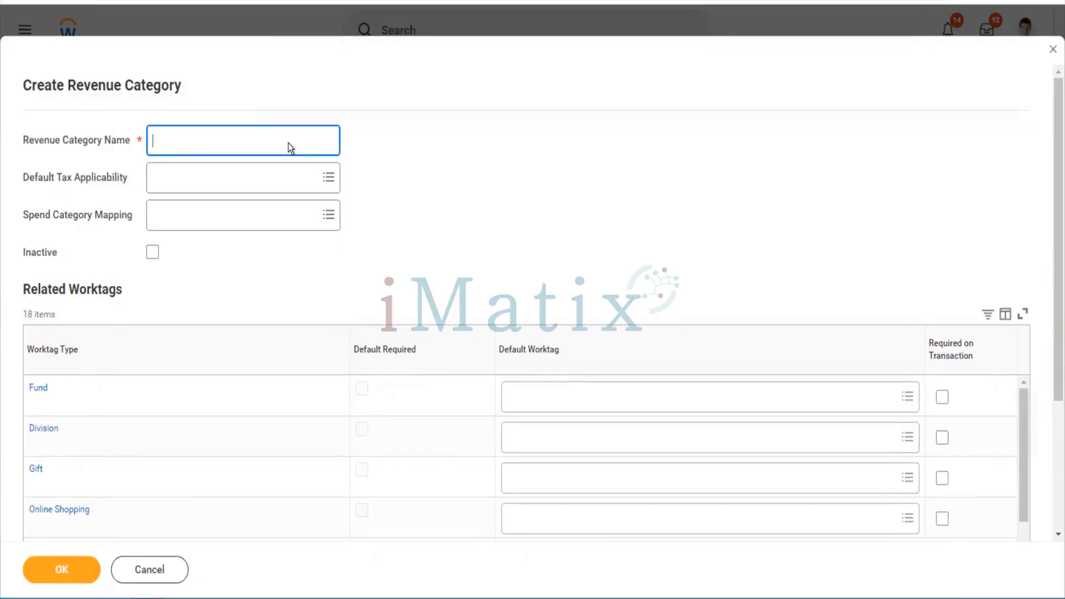
right_click(289, 142)
click(269, 145)
text(Softwares)
key(BackSpace)
text(updated New)
key(Tab)
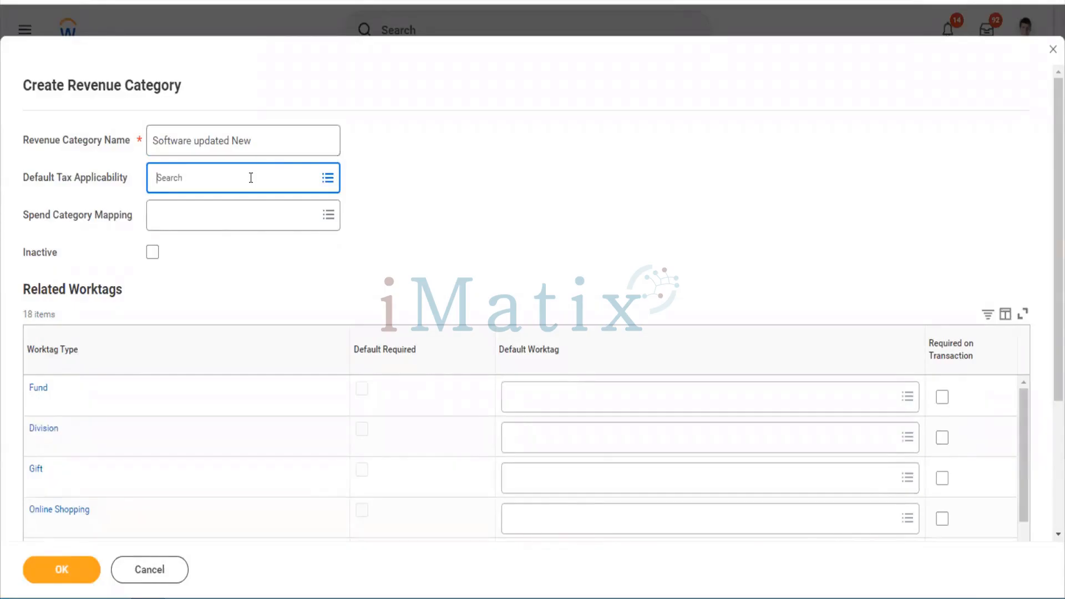
Search Default Tax Applicability for 'vat' but leave it unselected
click(251, 178)
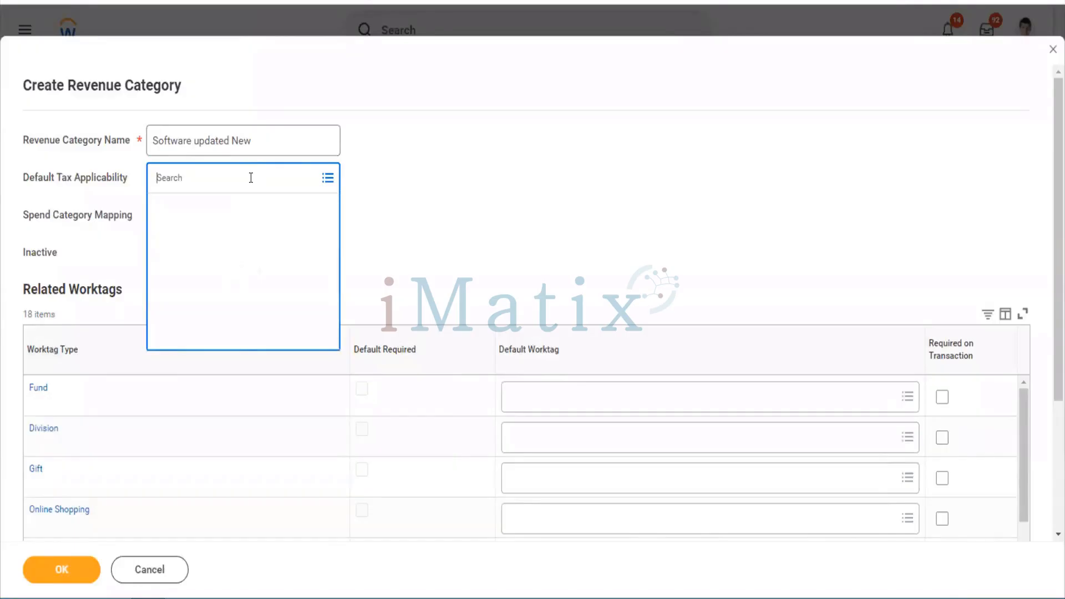
text(va)
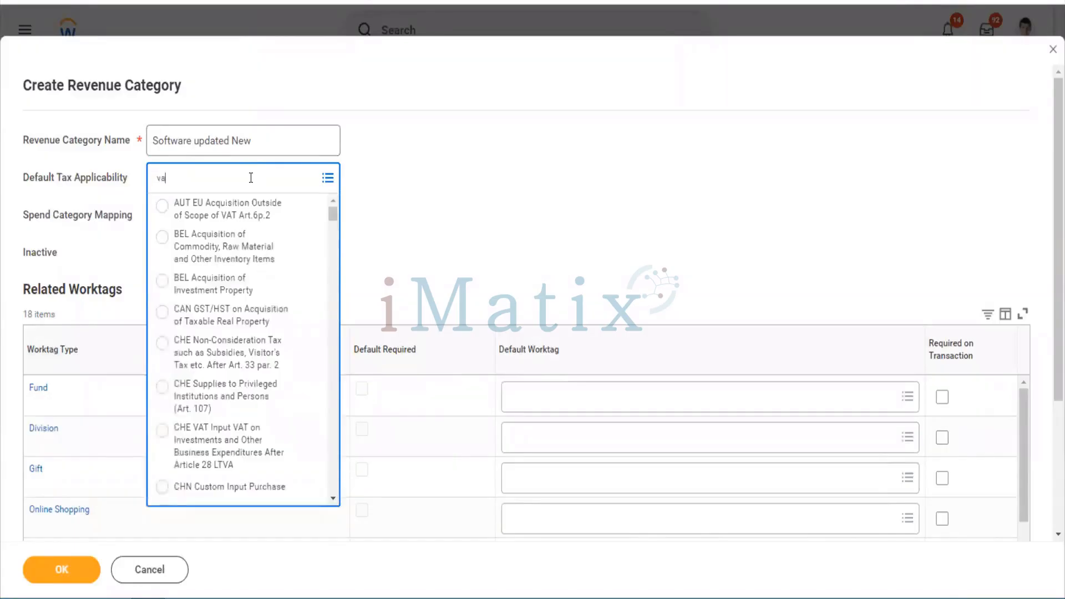
text(t)
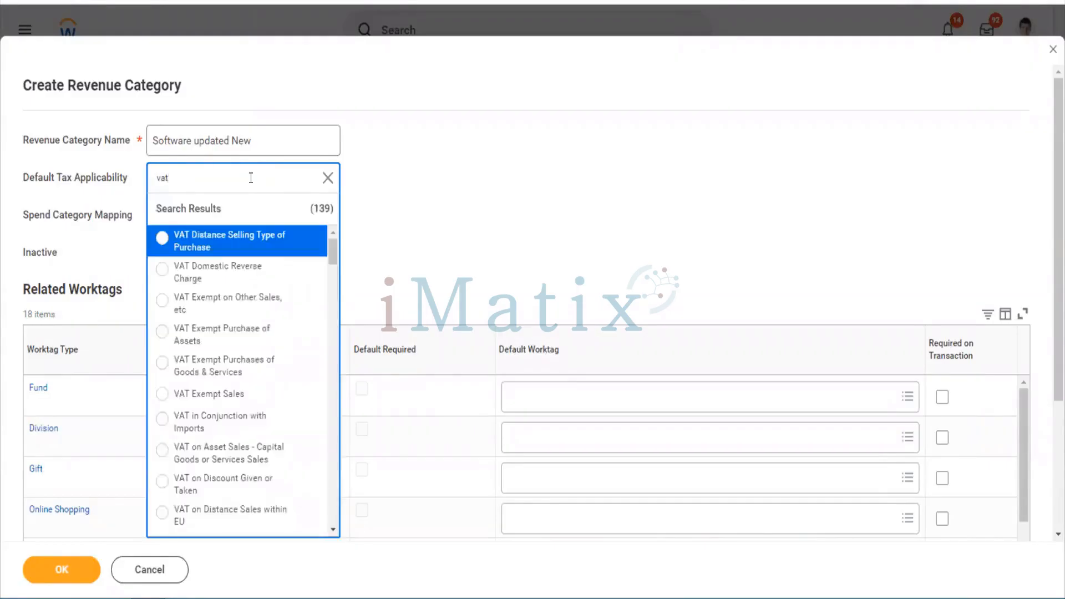
scroll(246, 306, down, 5)
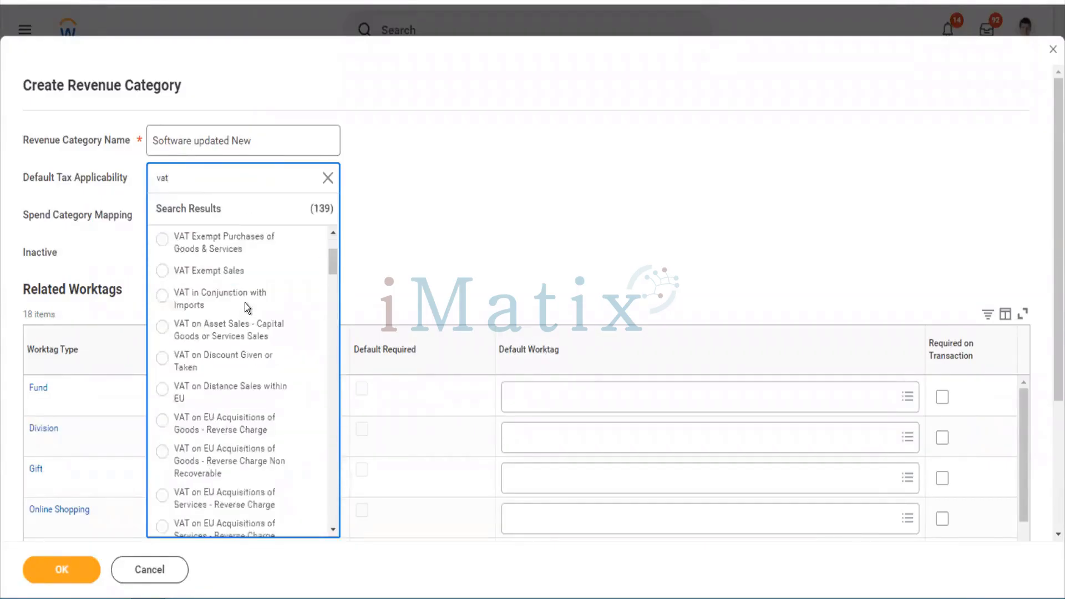
click(435, 291)
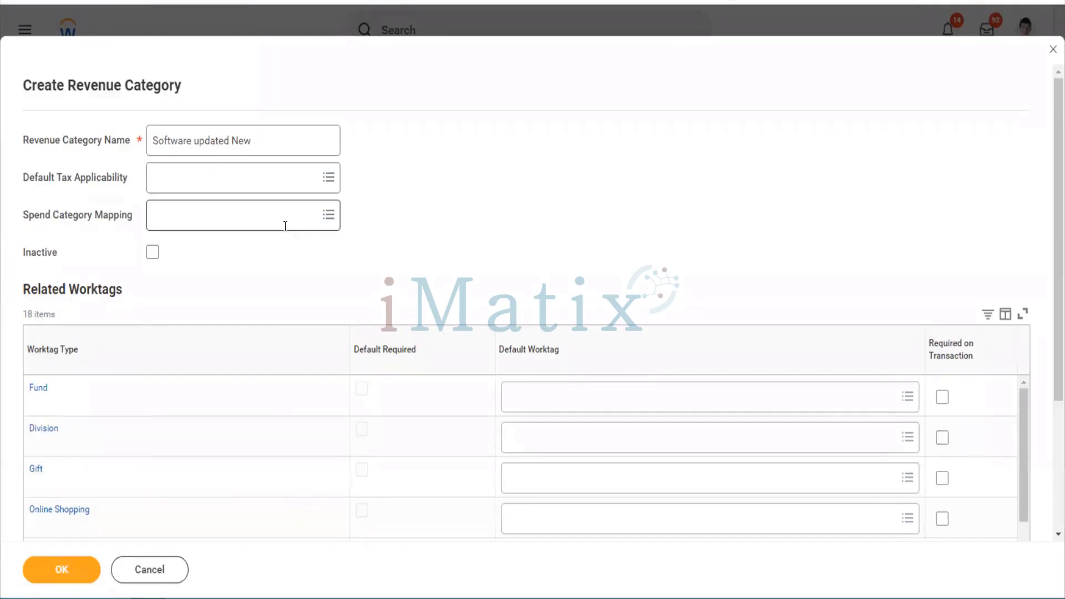
Leave spend category mapping blank, select the category name text, and save the revenue category
click(285, 227)
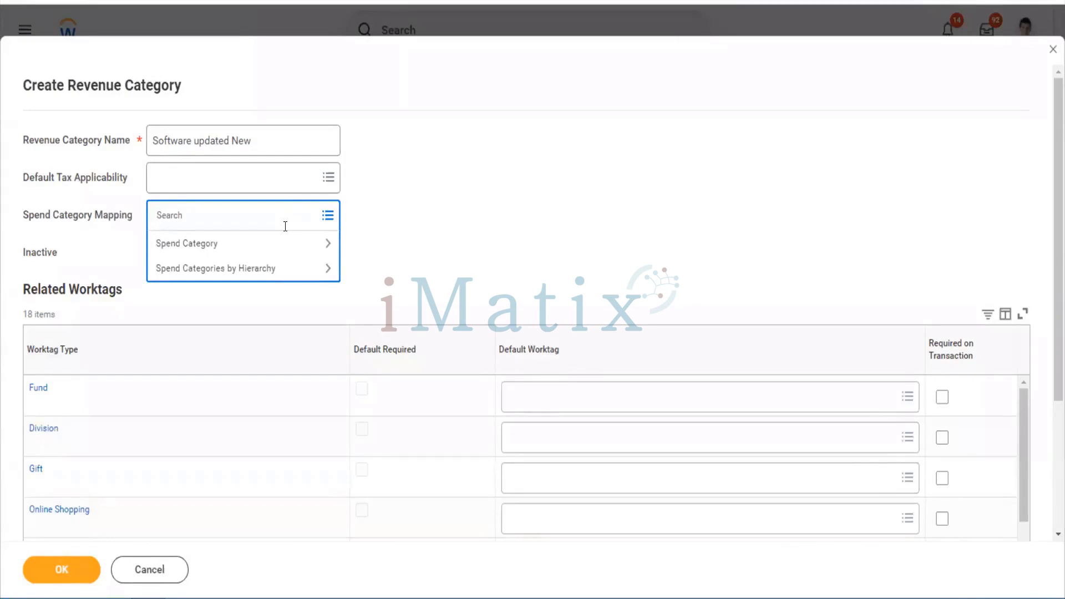
click(395, 247)
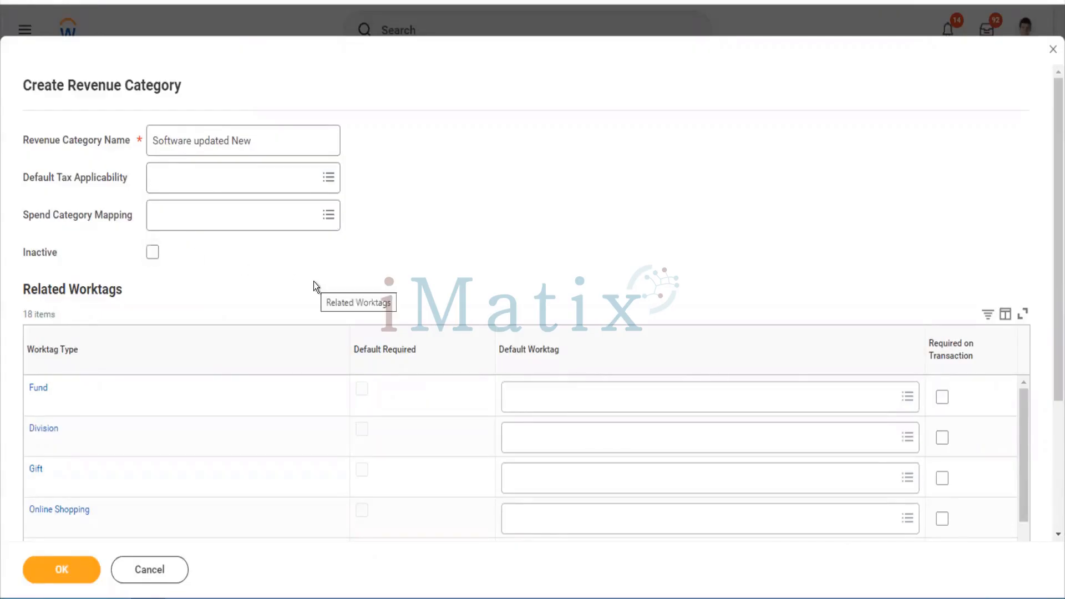
scroll(314, 281, down, 3)
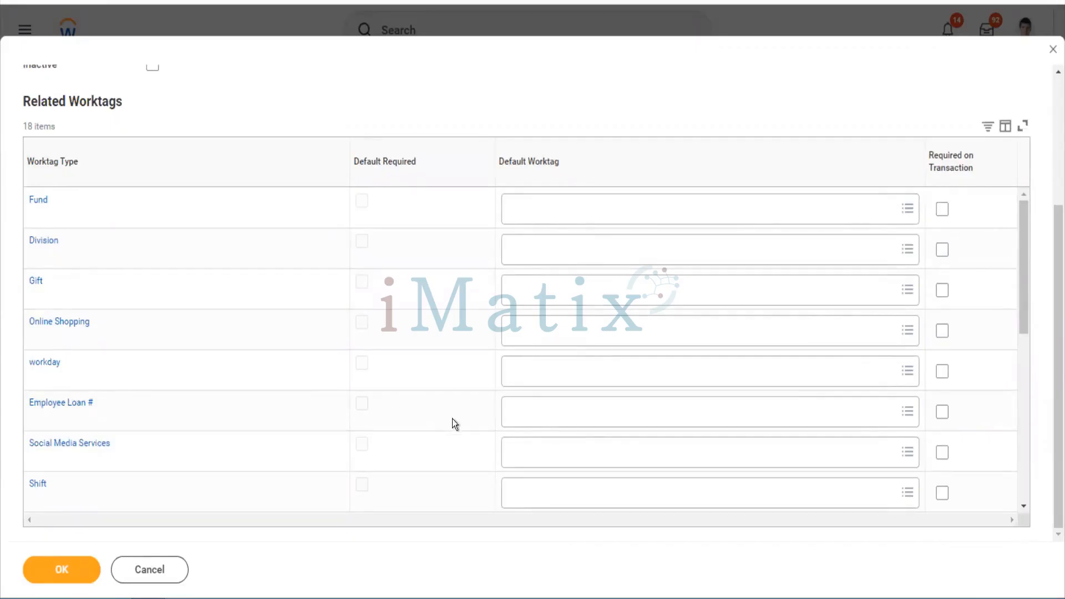
scroll(547, 447, down, 5)
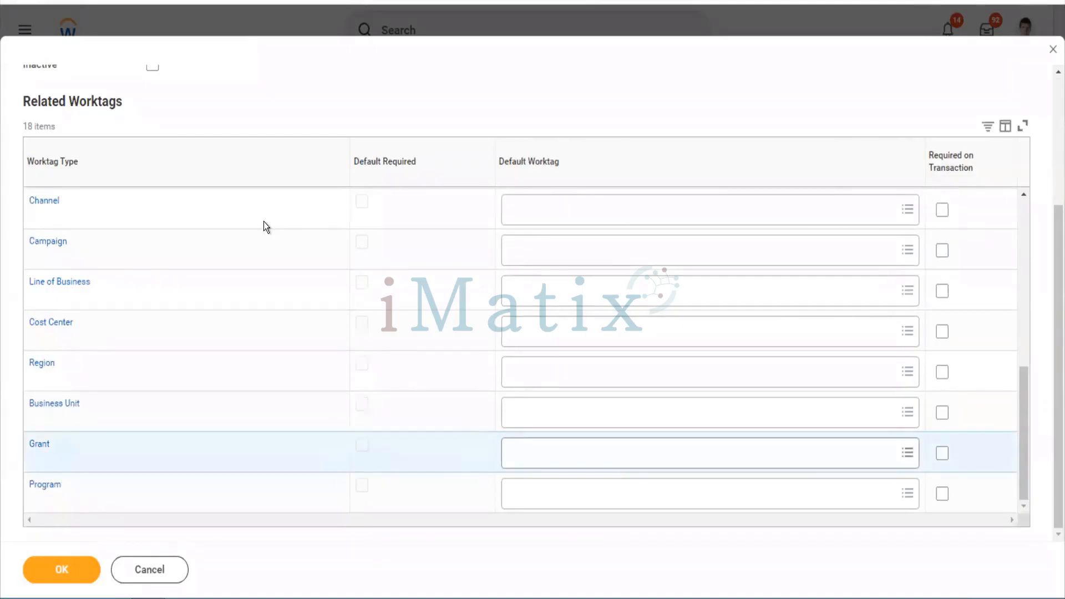
scroll(1052, 138, up, 3)
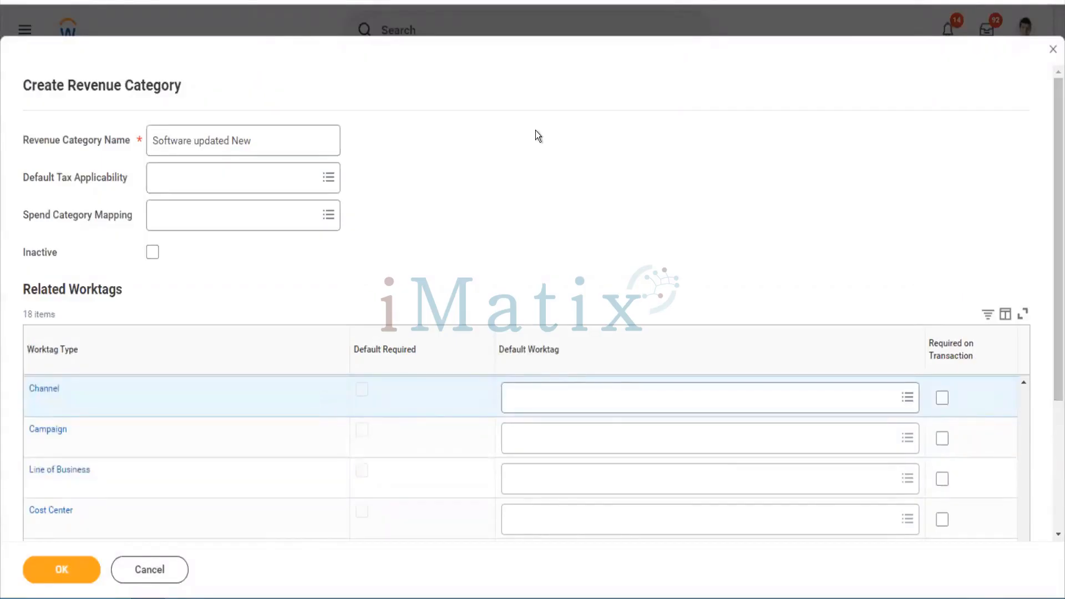
click(265, 146)
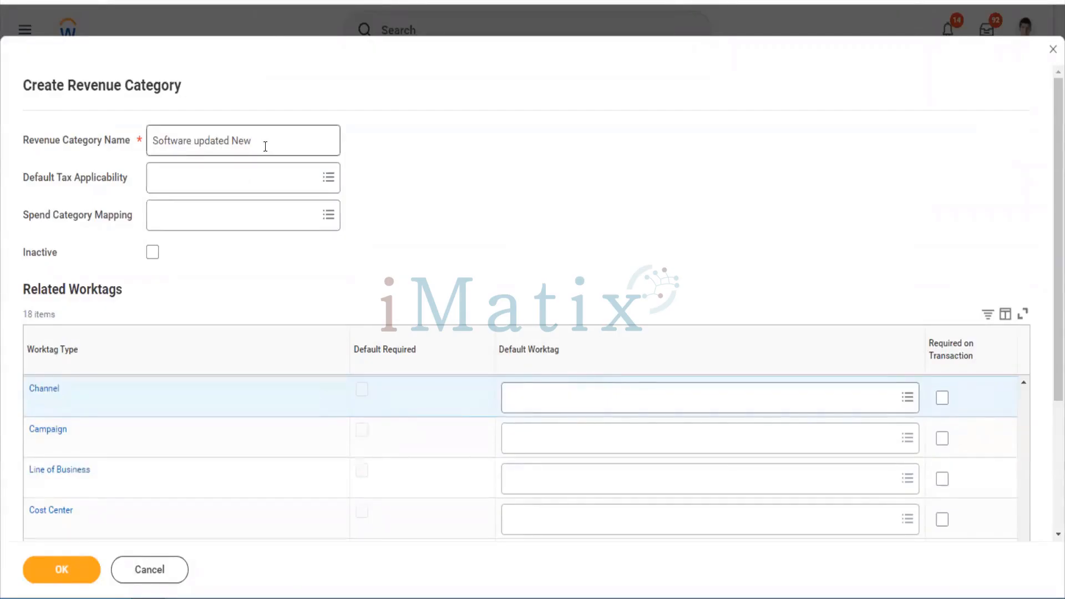
drag(266, 147, 139, 154)
key(ctrl+c)
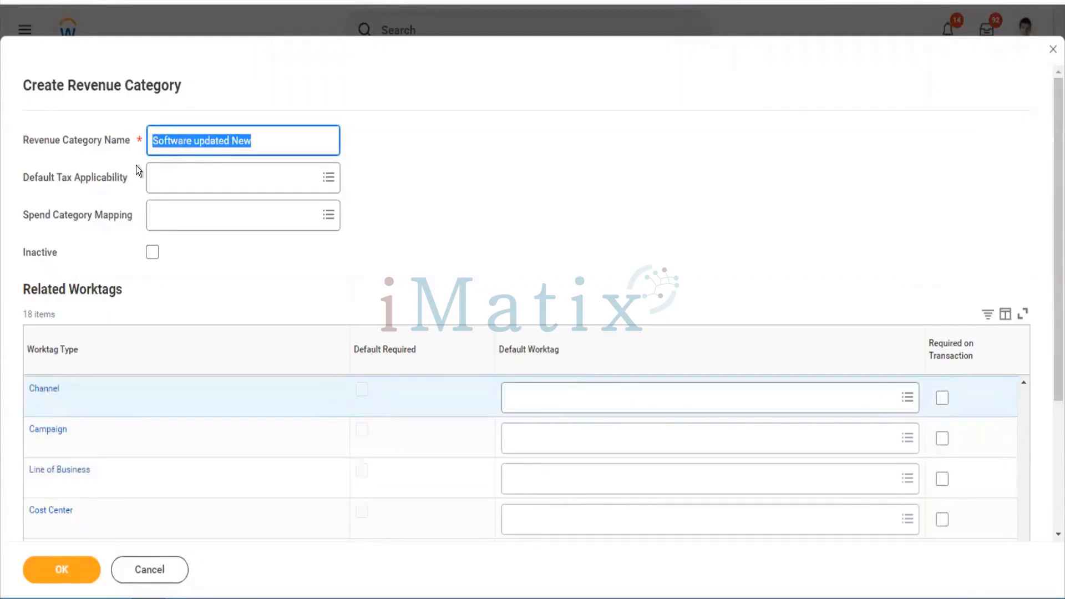
click(52, 571)
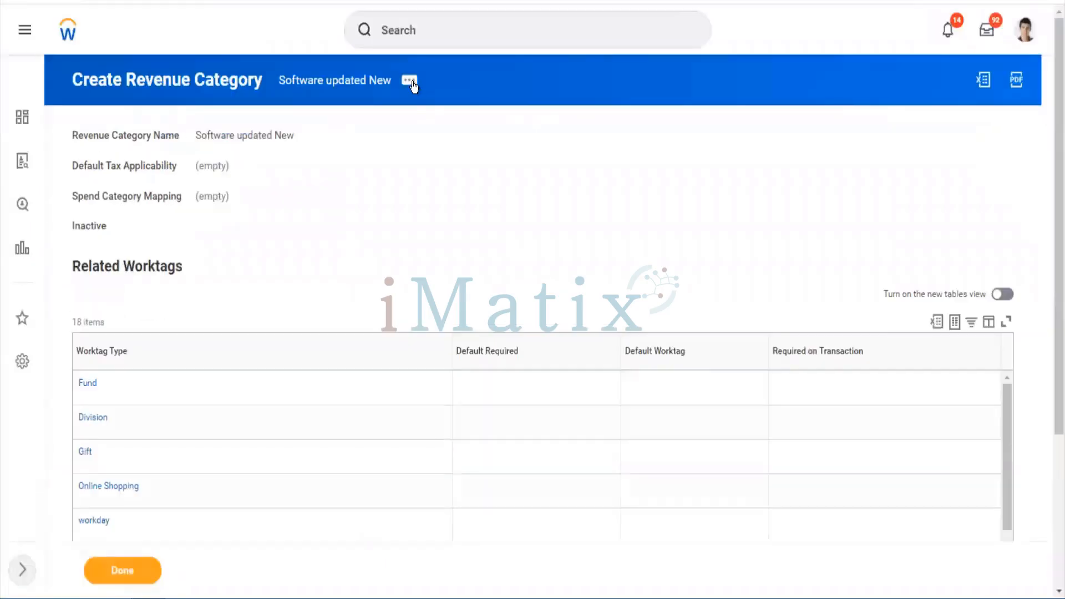
Open Edit Reference ID from the category's Integration IDs related actions
click(409, 79)
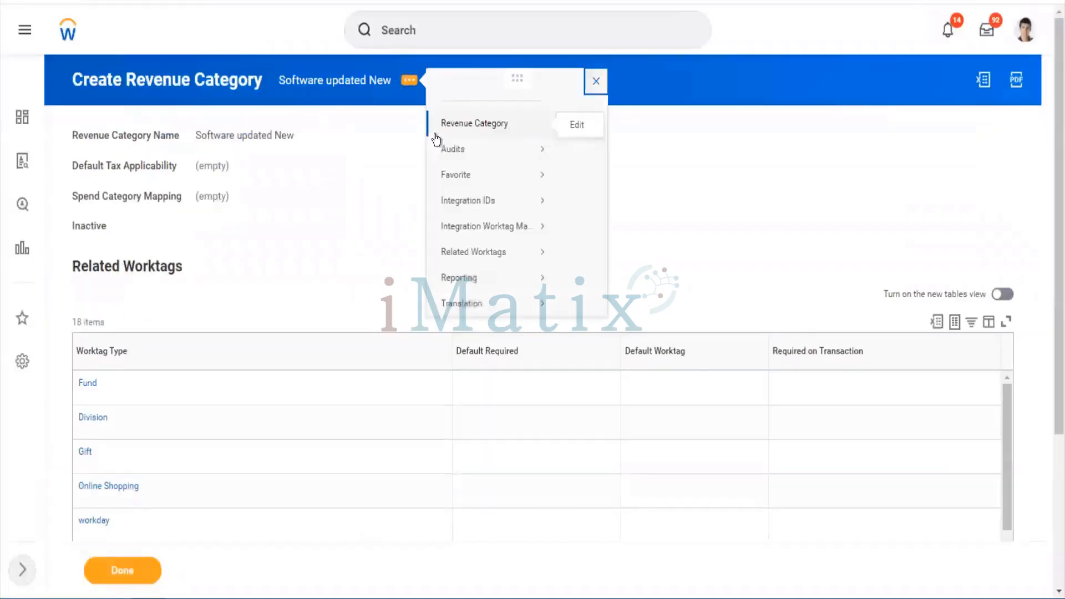
mouse_move(498, 222)
click(603, 239)
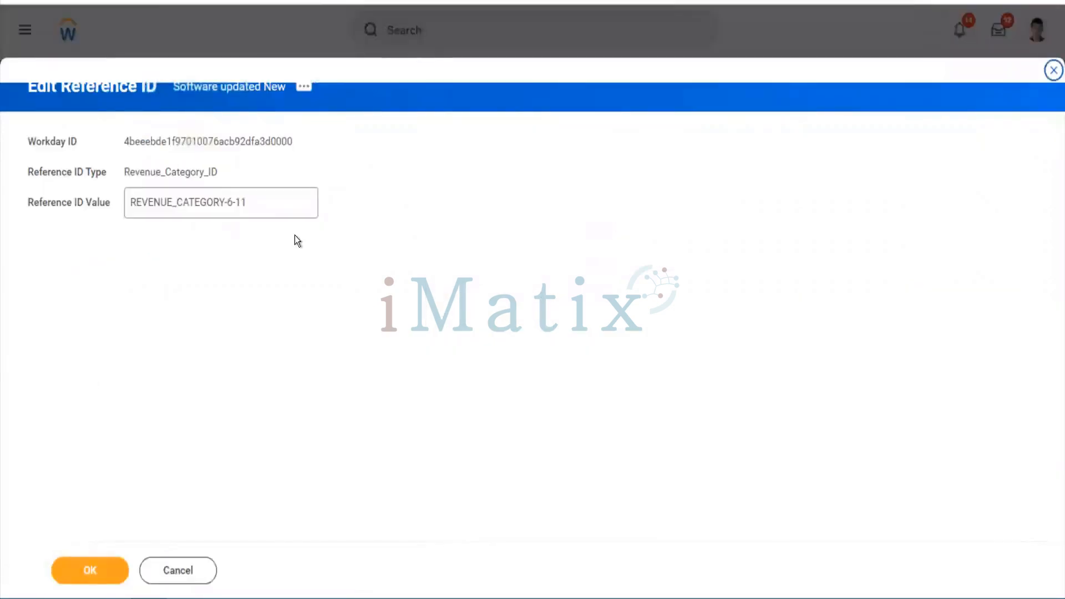
Replace reference ID REVENUE_CATEGORY-6-11 with Software_updated_New, confirm, and finish with Done
drag(281, 204, 126, 215)
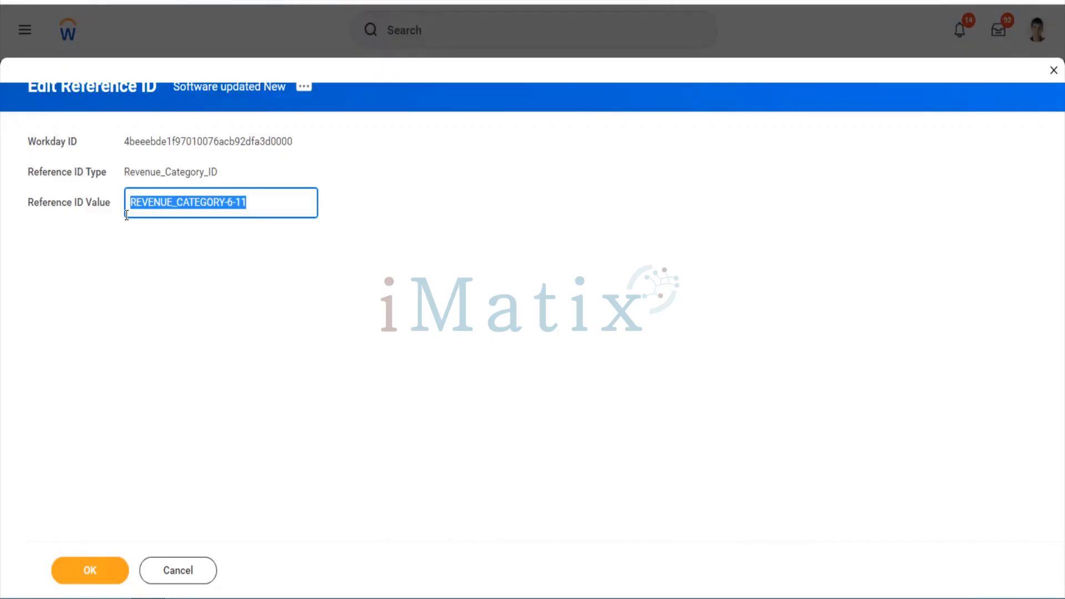
key(ctrl+v)
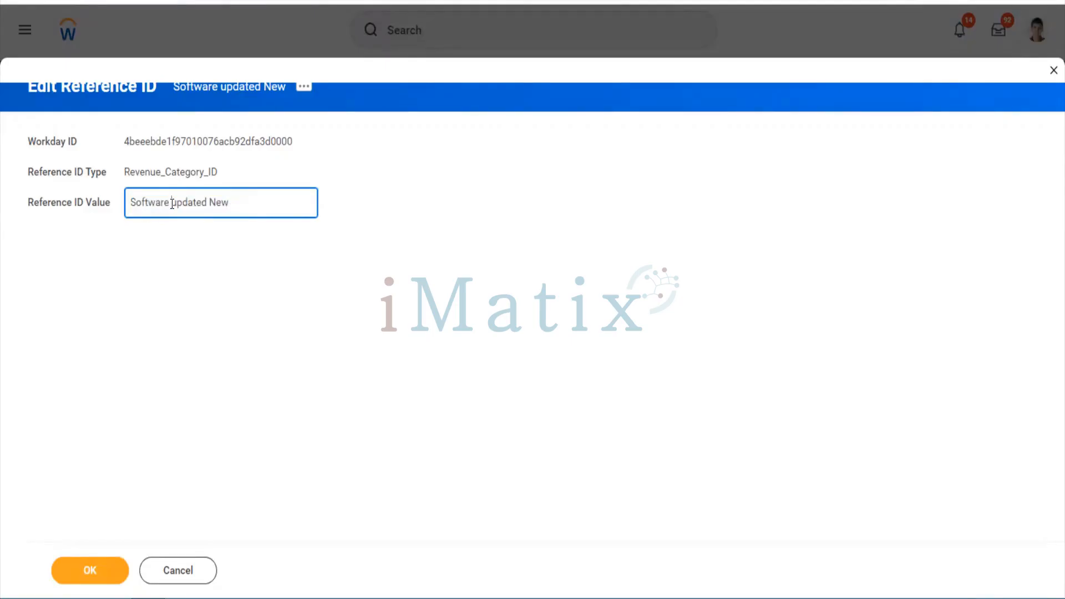
key(BackSpace)
text(_)
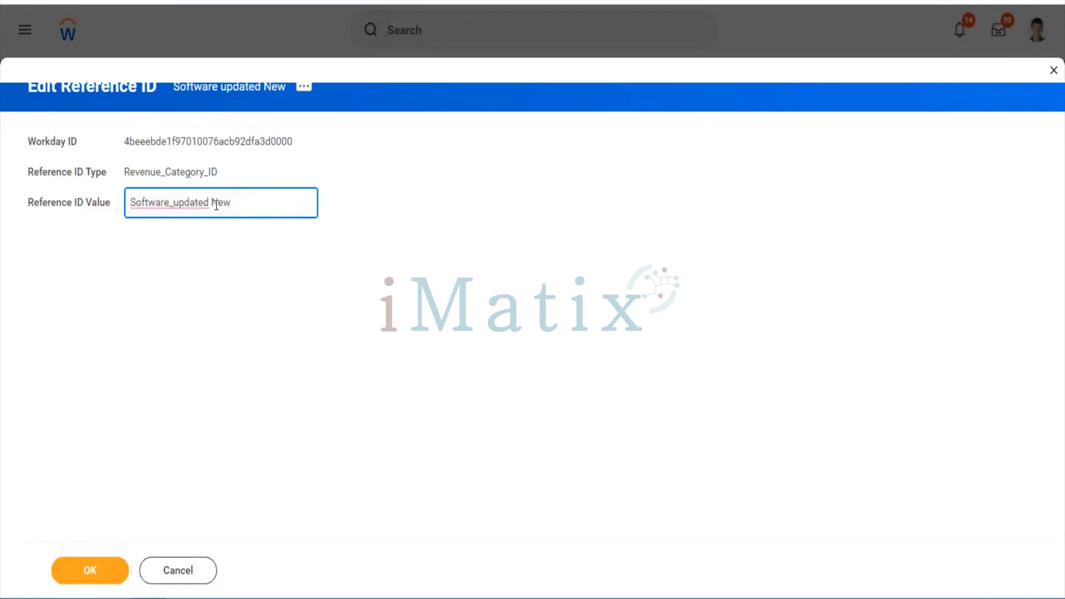
click(217, 203)
key(BackSpace)
text(_)
click(88, 570)
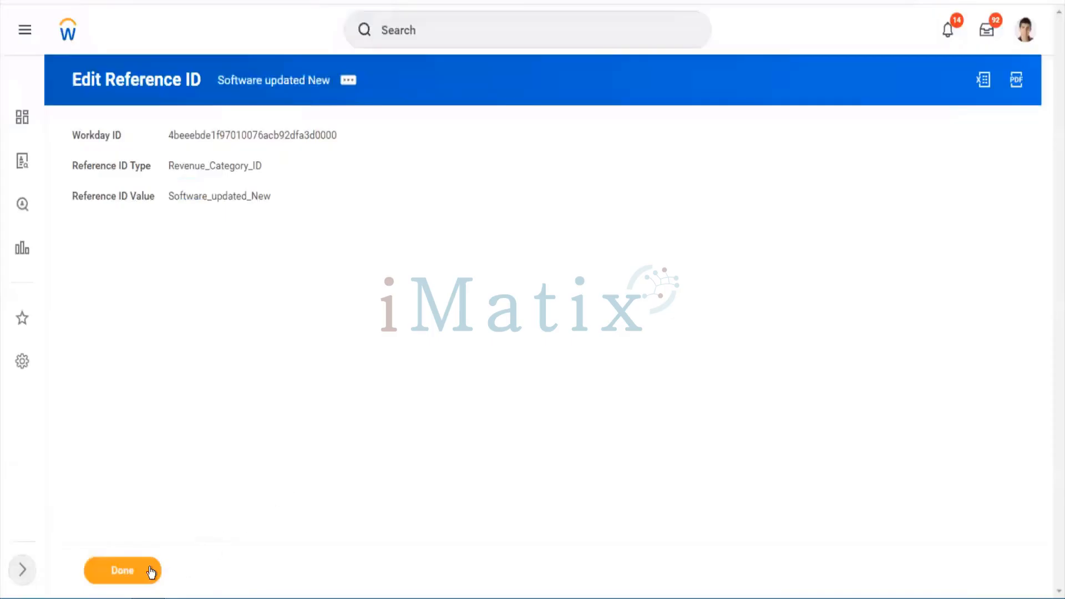
click(150, 571)
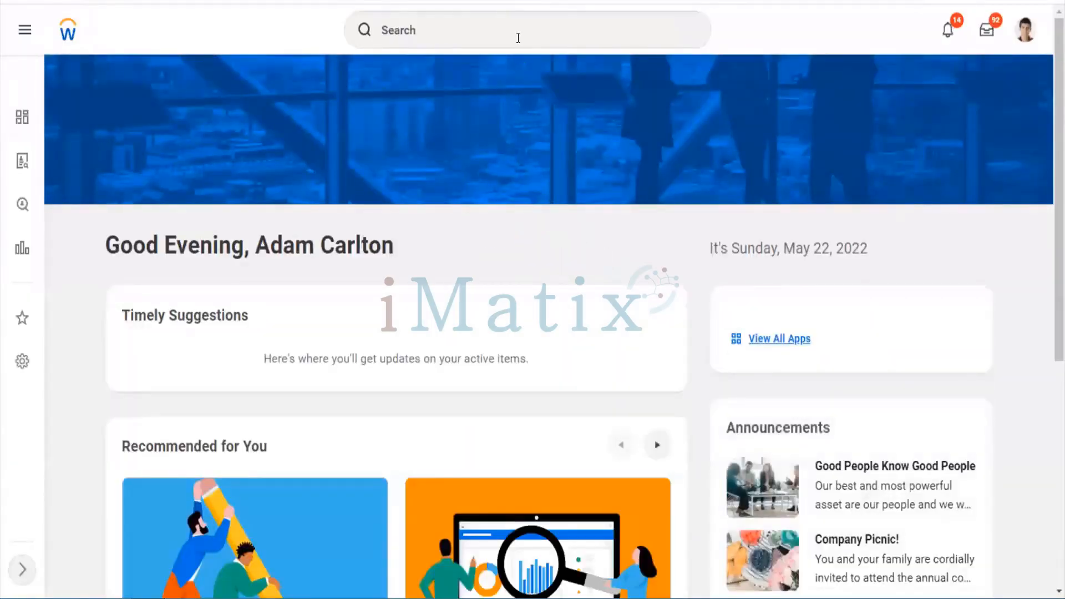
Search 'cr sales ite' and open the Create Sales Item task
click(518, 38)
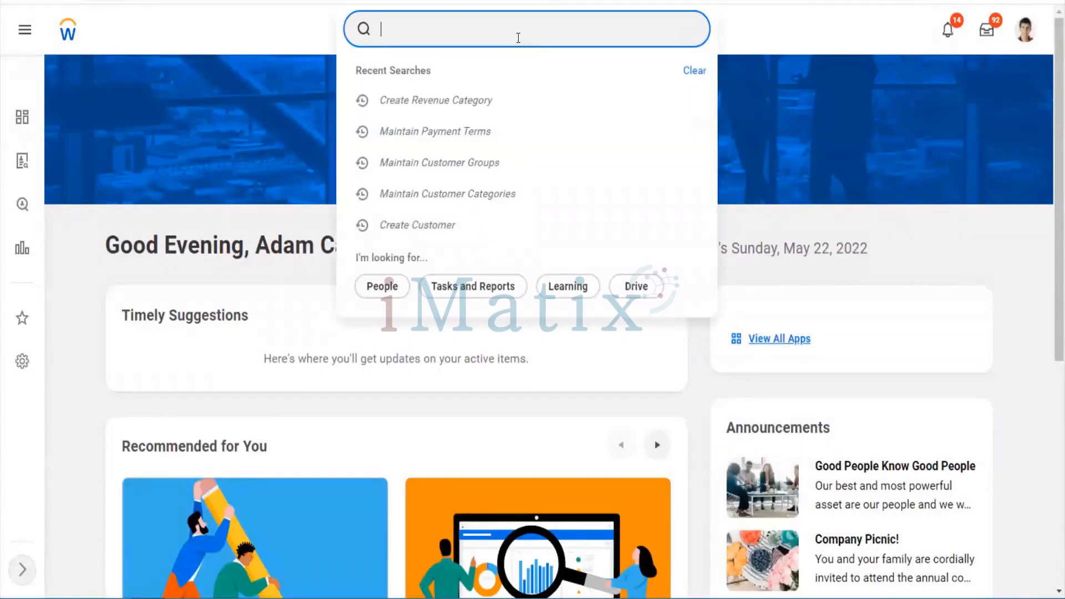
text(cr sales ite)
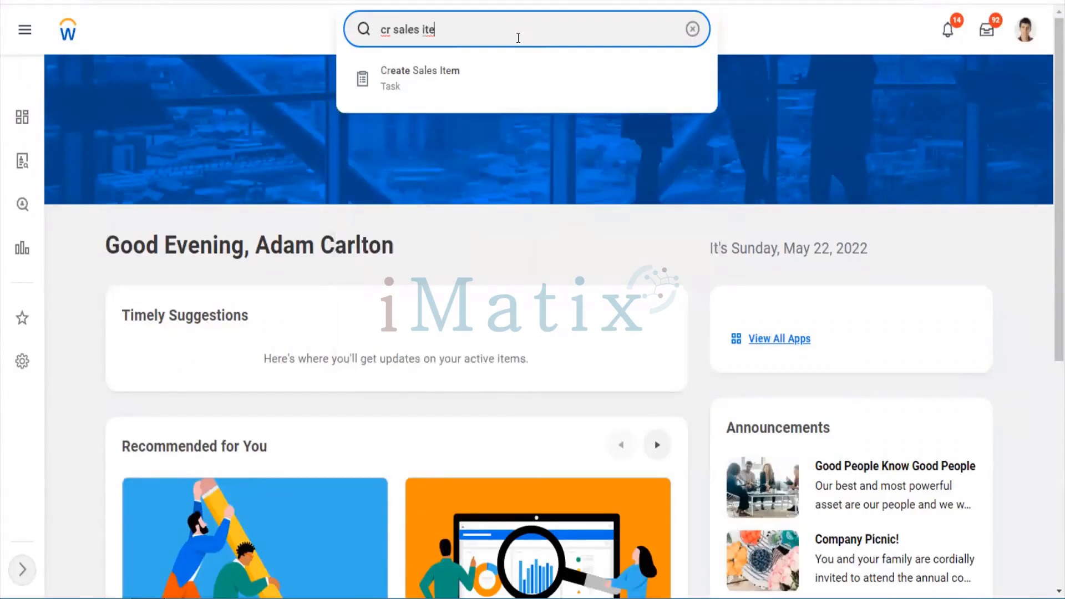
key(Down)
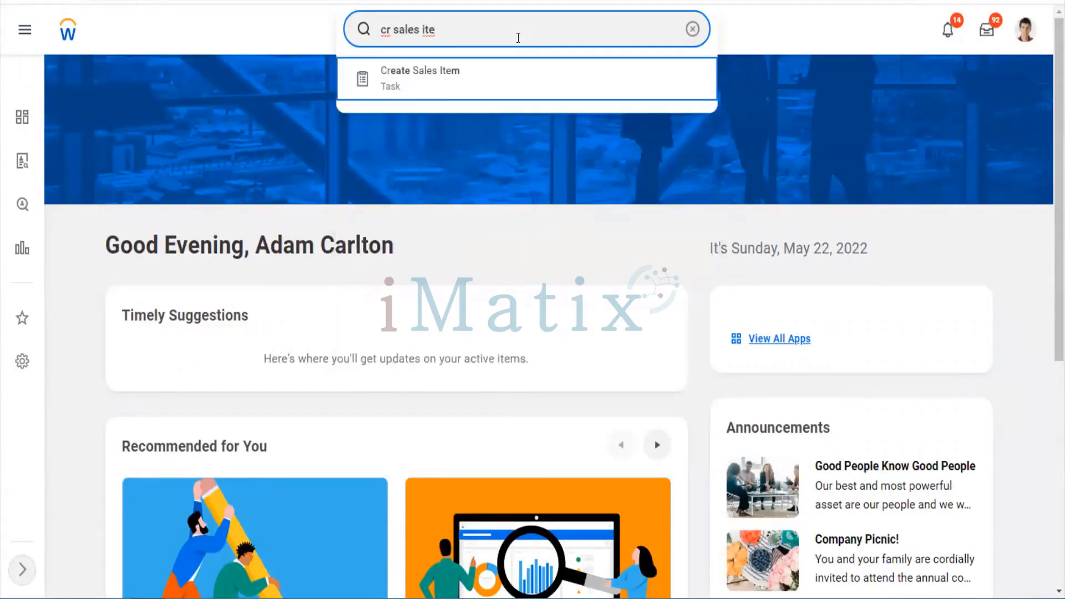
key(Return)
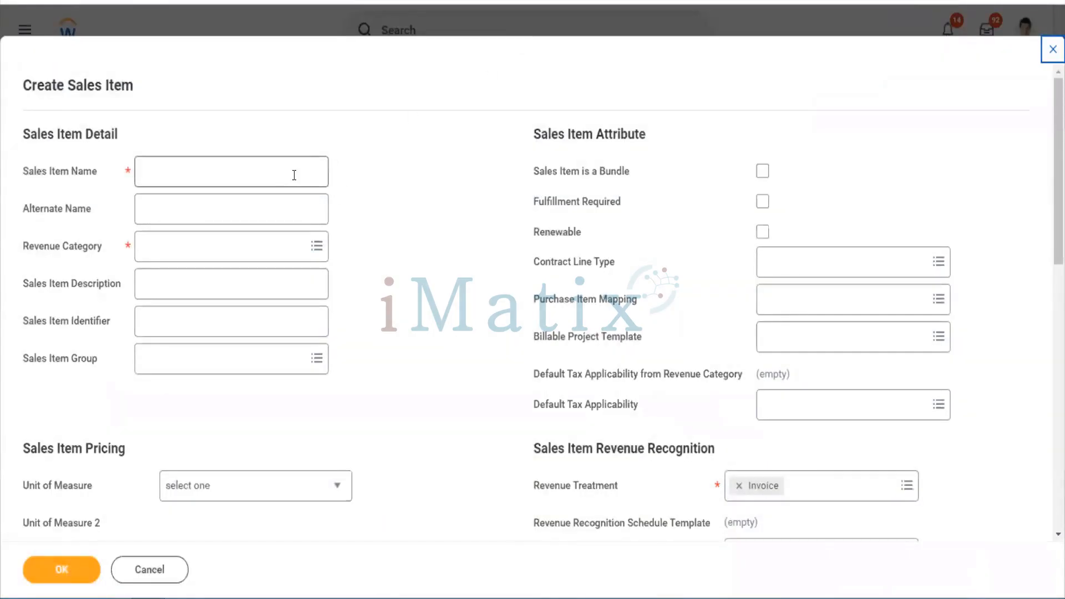
Name the sales item 'Workday Finance Module'
click(294, 176)
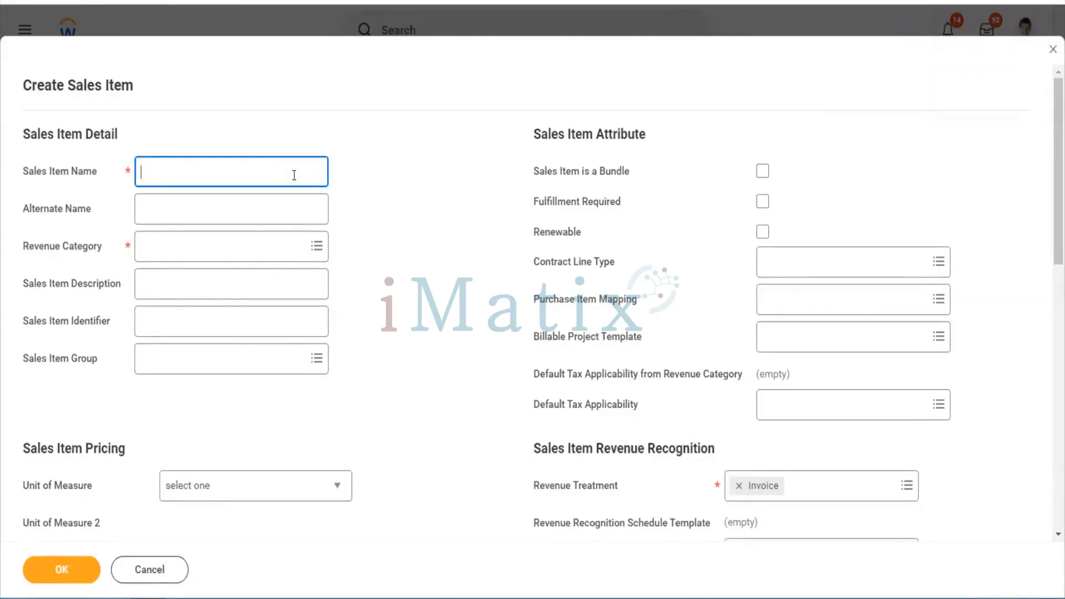
text(Workday Finance S)
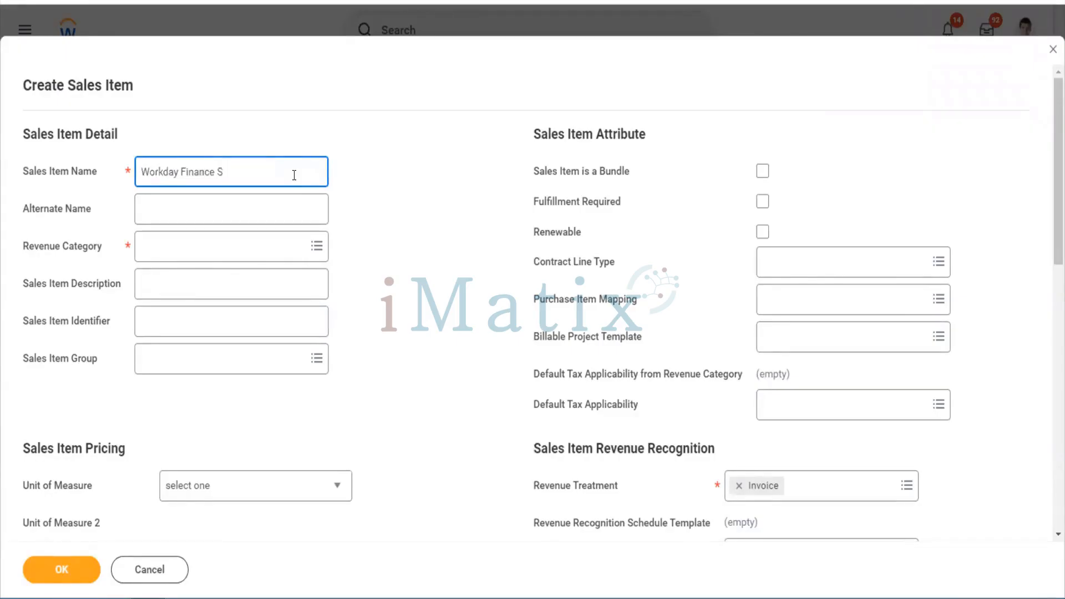
key(BackSpace)
text(Module)
key(Tab)
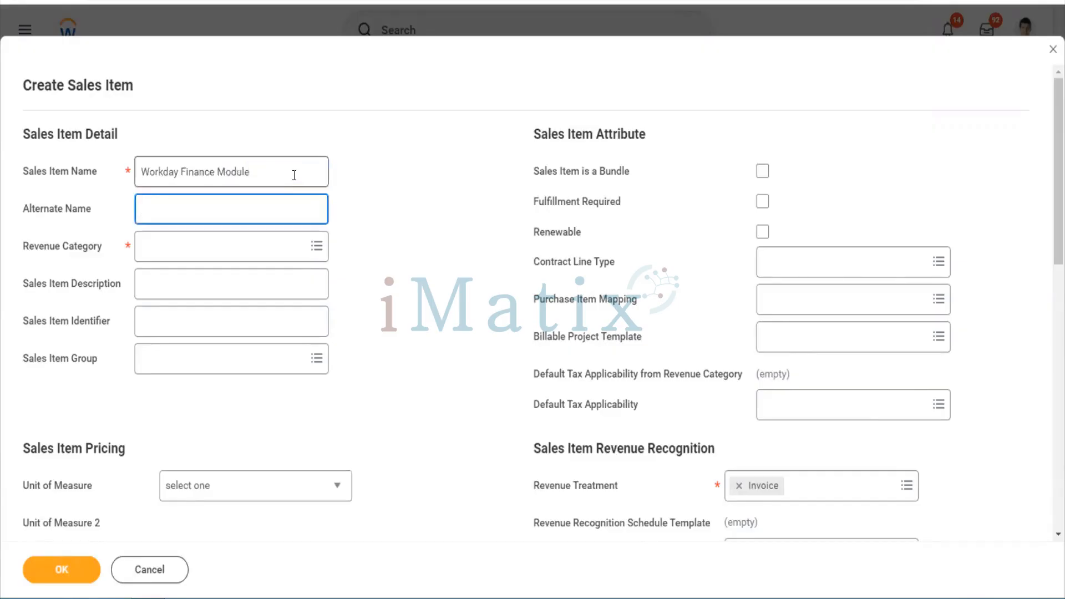
Search 'software' and choose Software updated New as the revenue category
key(Tab)
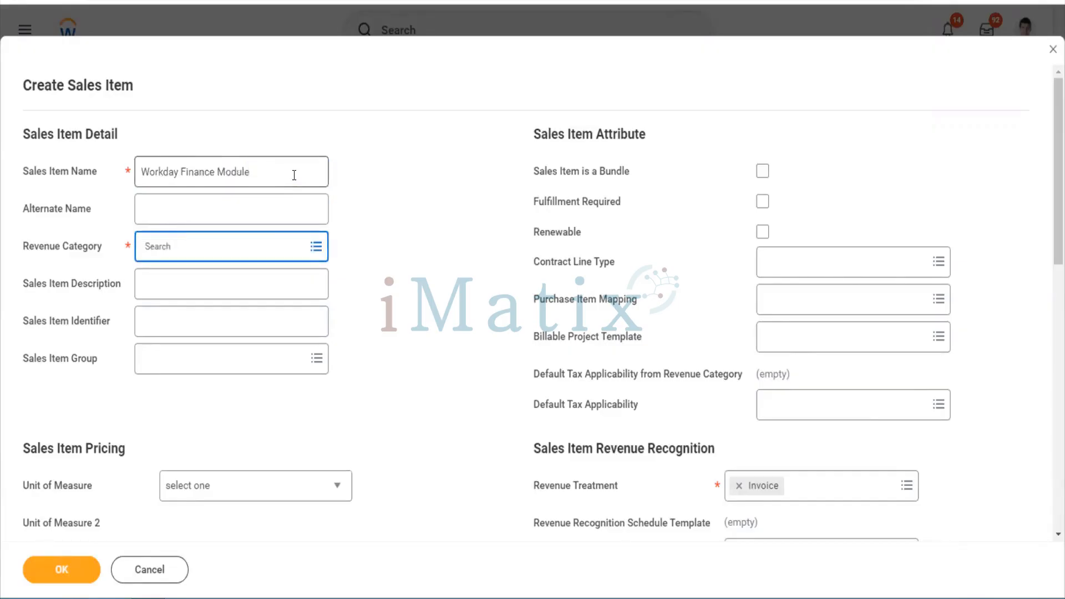
text(software)
key(Return)
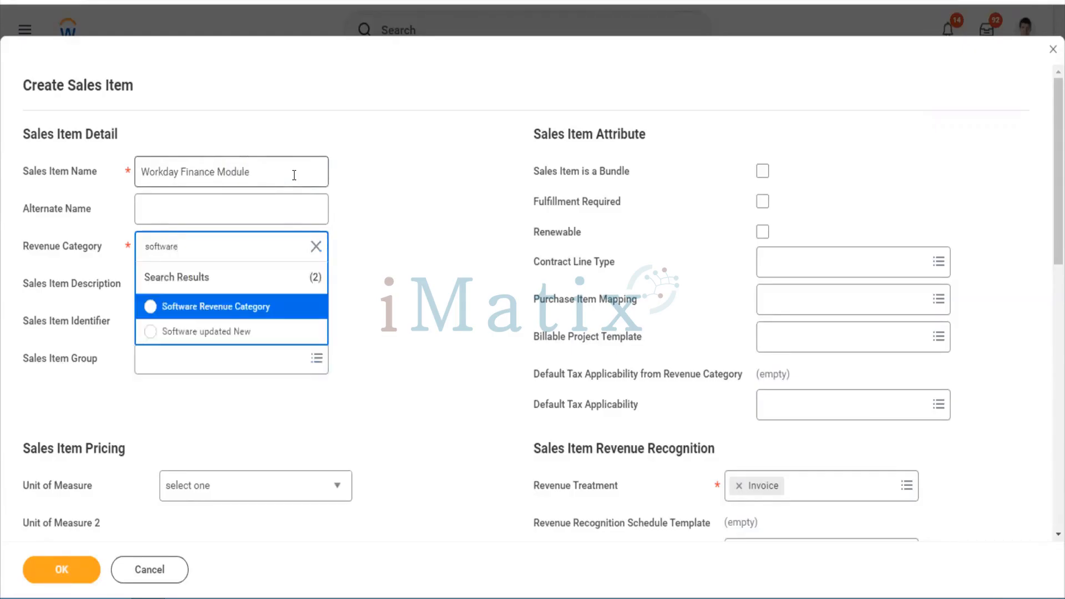
click(231, 331)
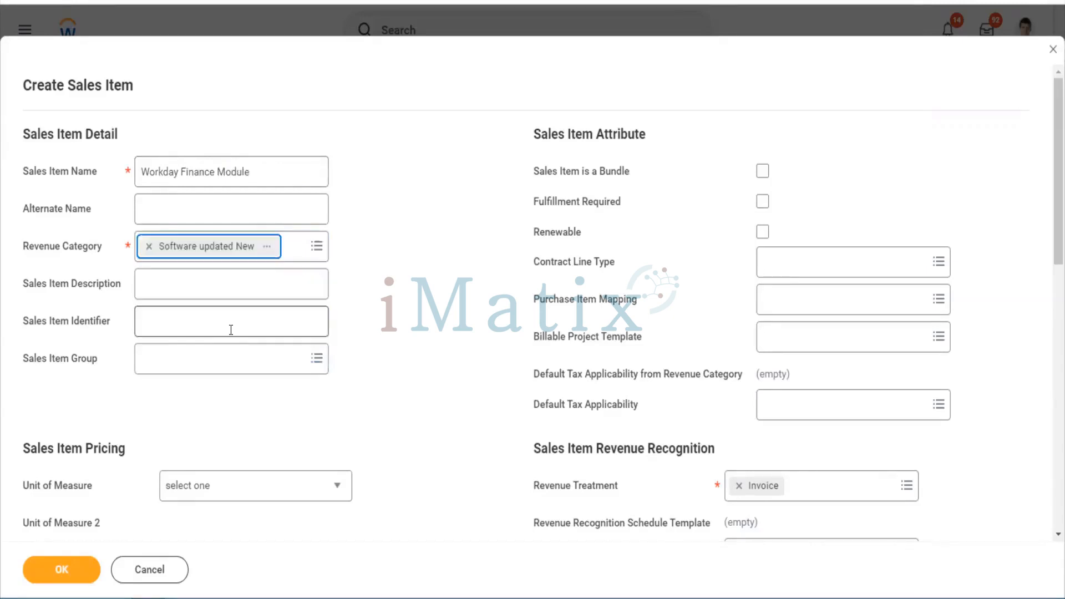
Enter the description 'This is for companies who uses WD Financials'
click(203, 280)
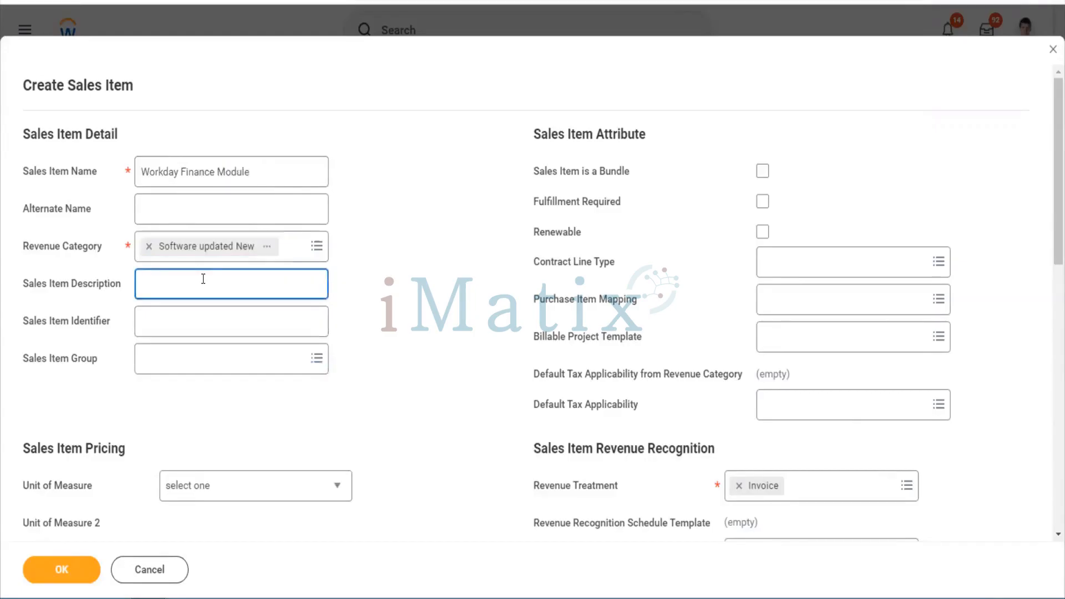
text(This is for companies who uses W)
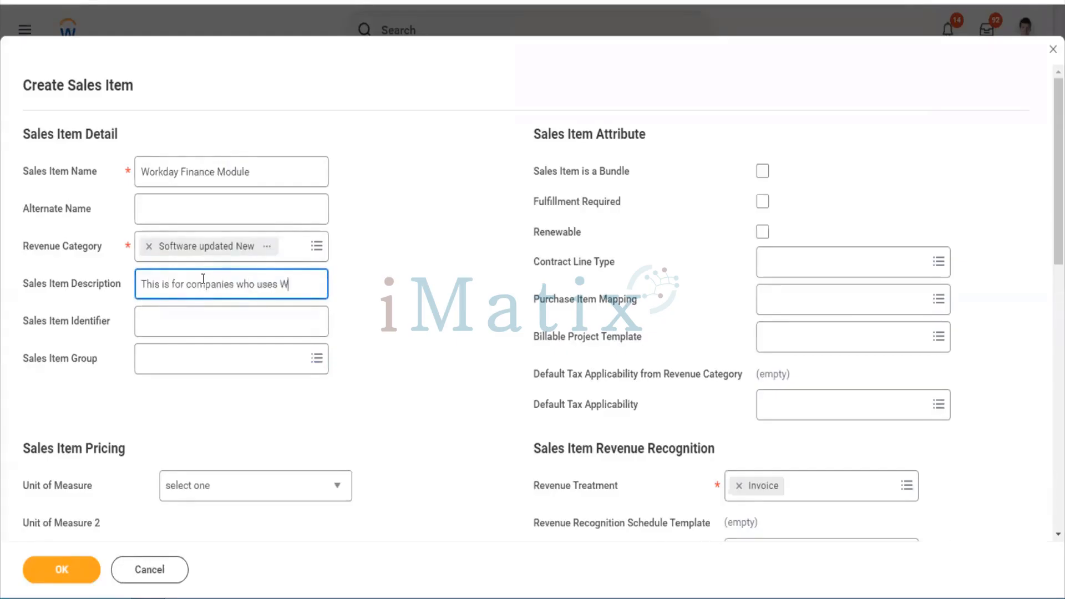
text(D Finance)
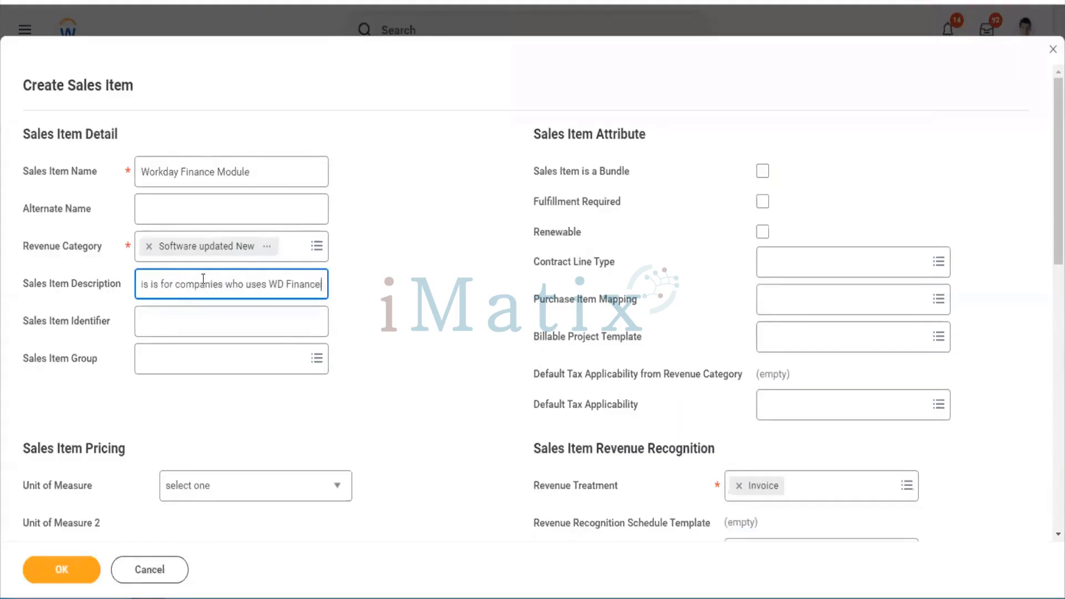
key(BackSpace)
key(BackSpace)
text(ials)
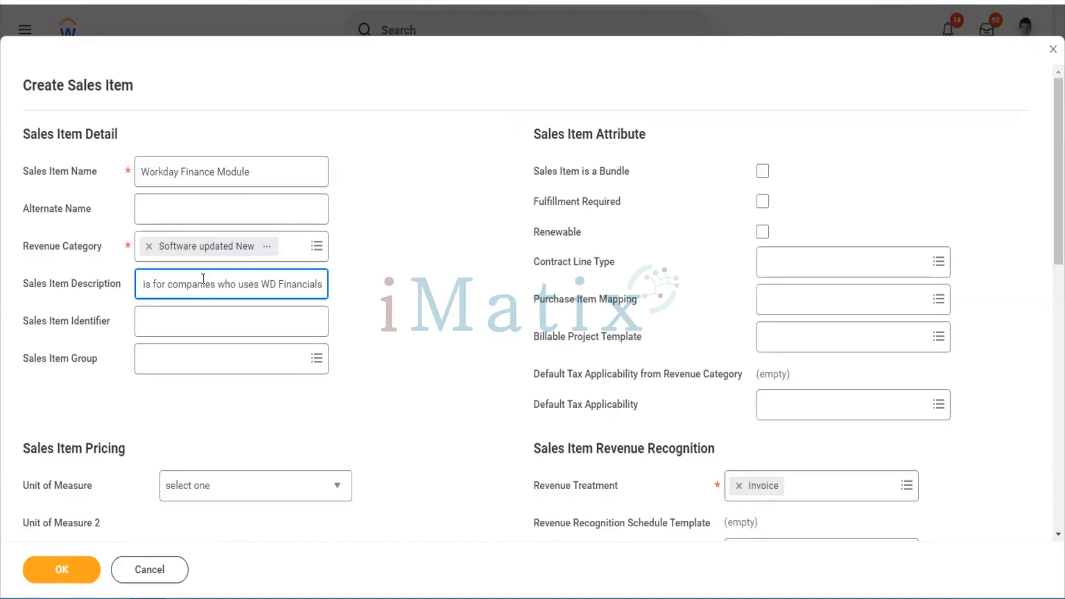
click(192, 334)
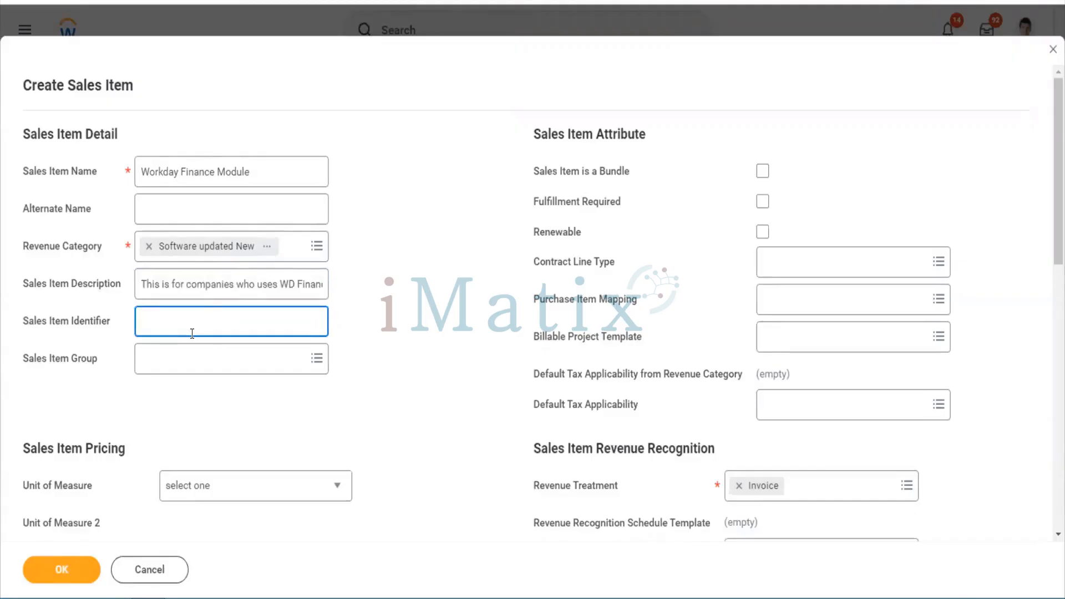
Enter WFS1 as the Sales Item Identifier
text(WFS1)
key(Tab)
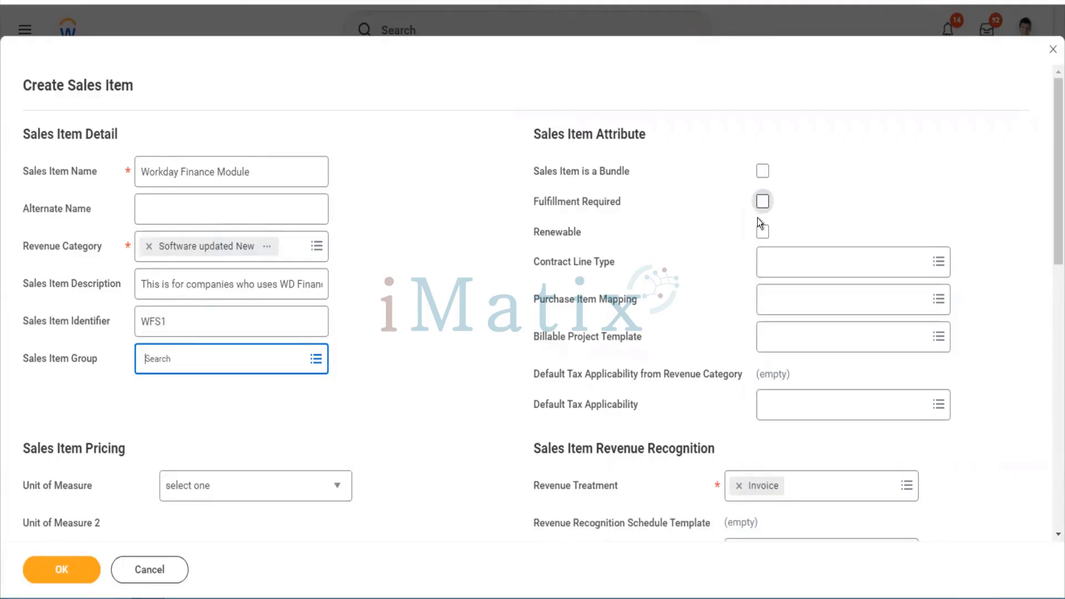
Toggle Renewable on and back off, then set Unit of Measure to Each
click(763, 232)
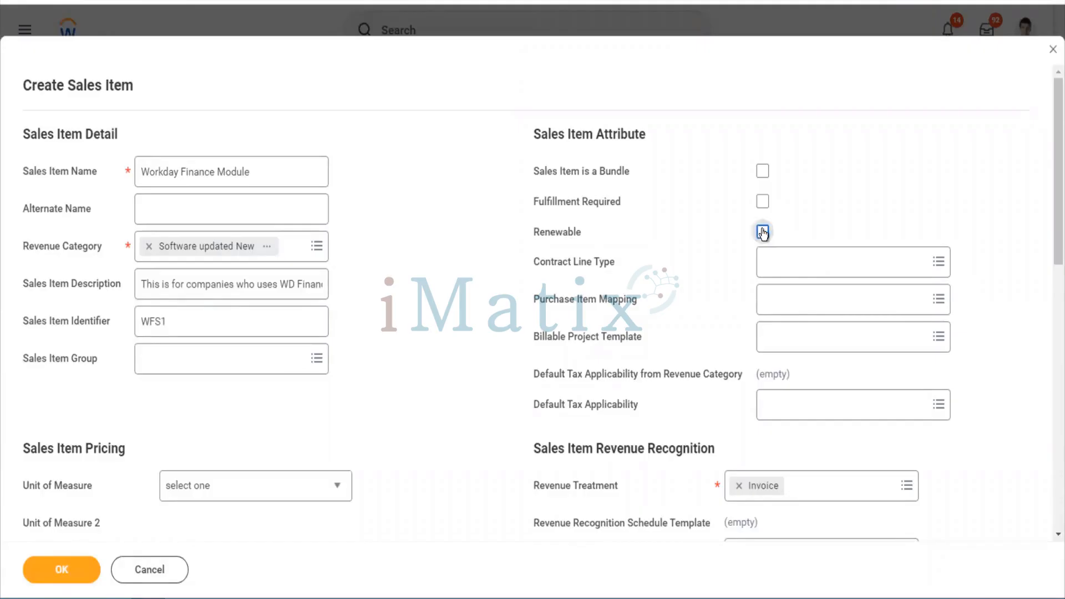
click(763, 232)
scroll(710, 401, down, 2)
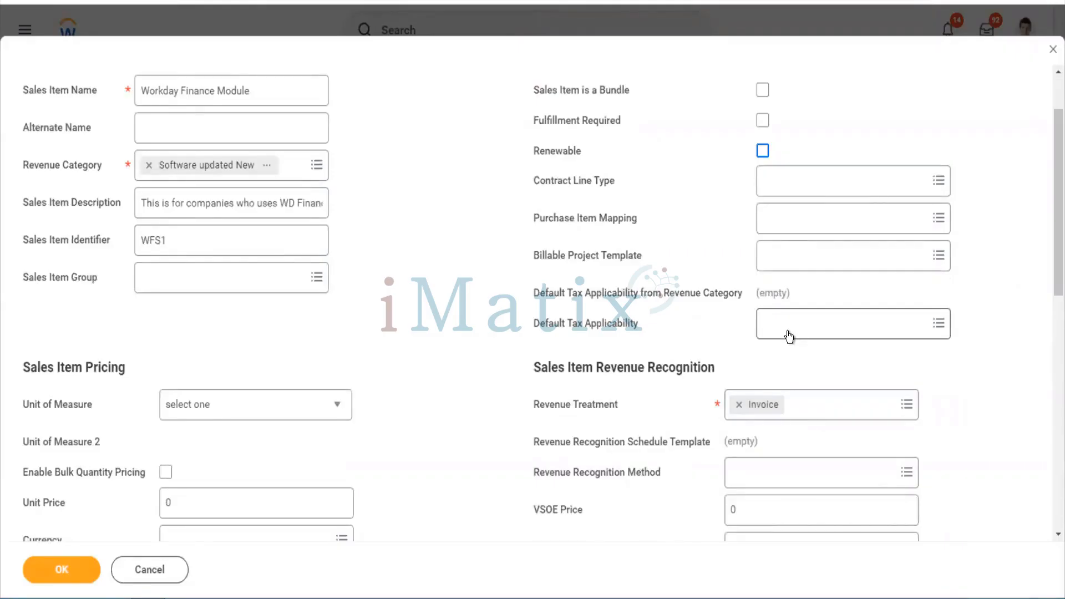
scroll(790, 336, down, 4)
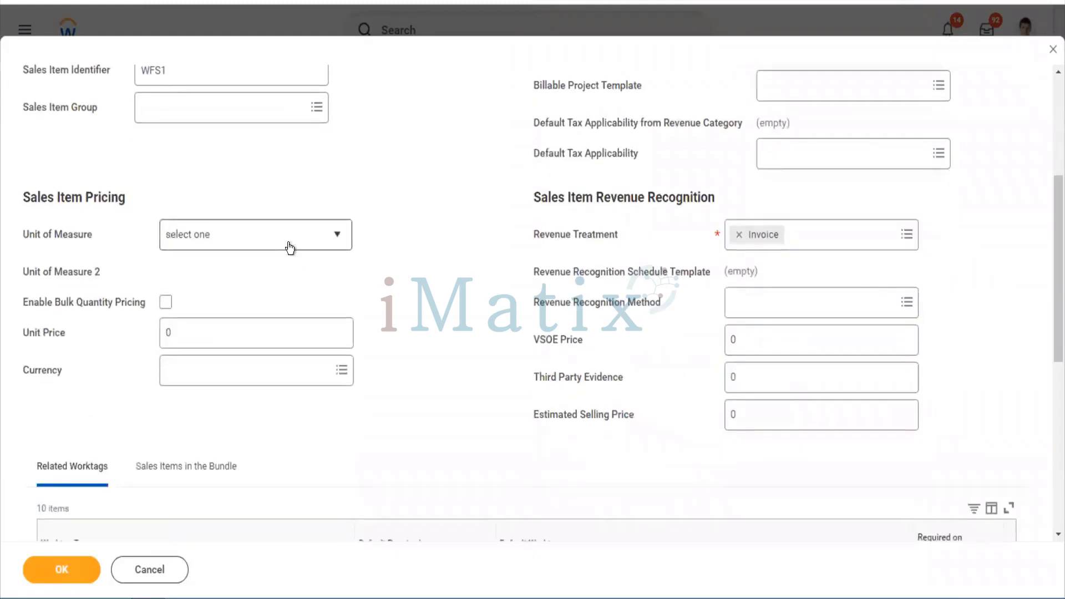
click(290, 247)
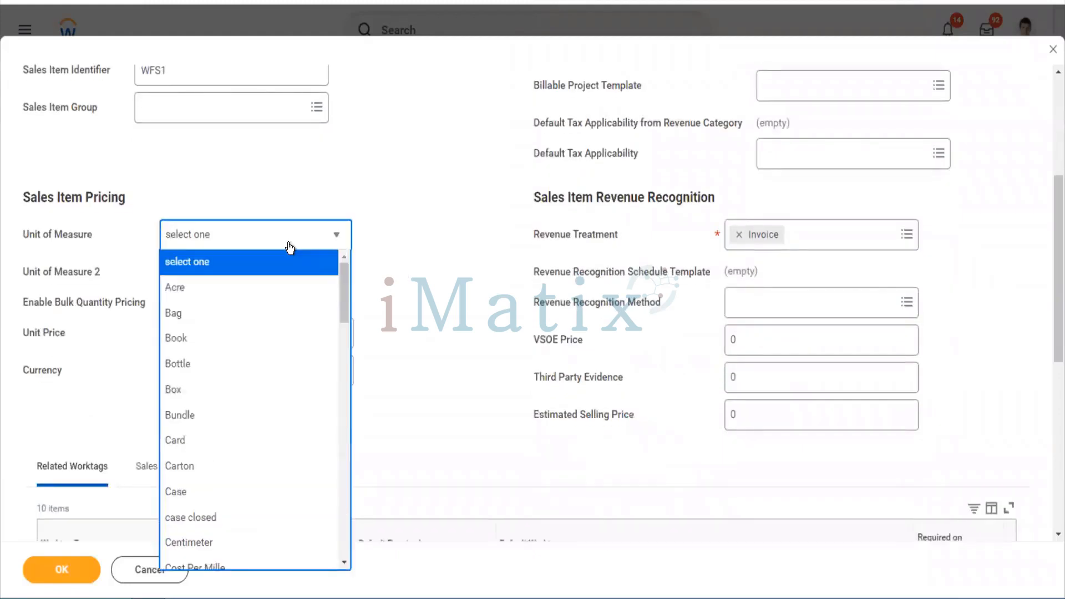
key(e)
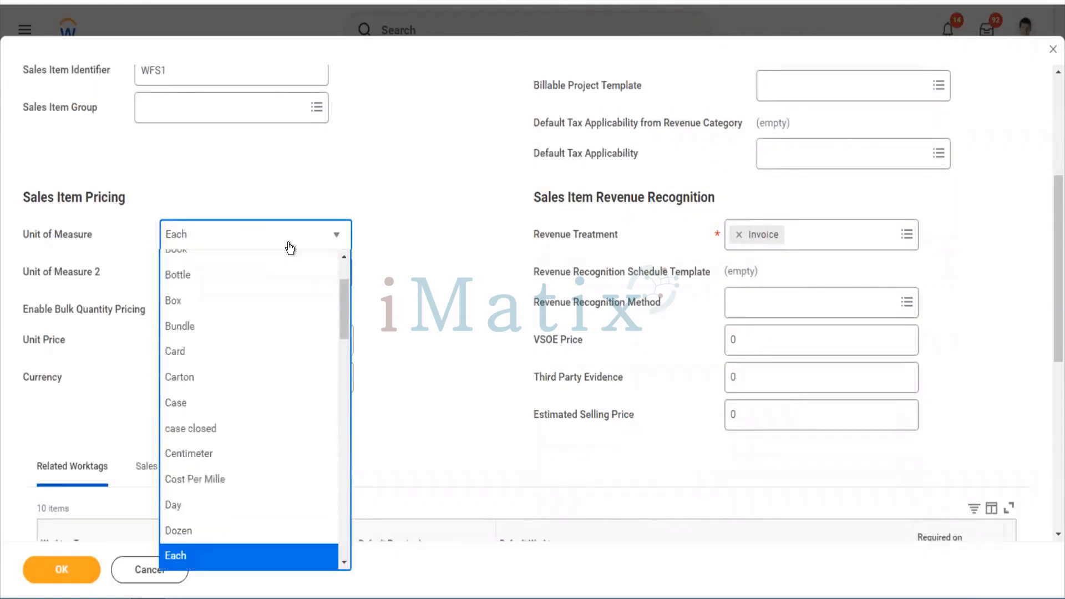
key(Return)
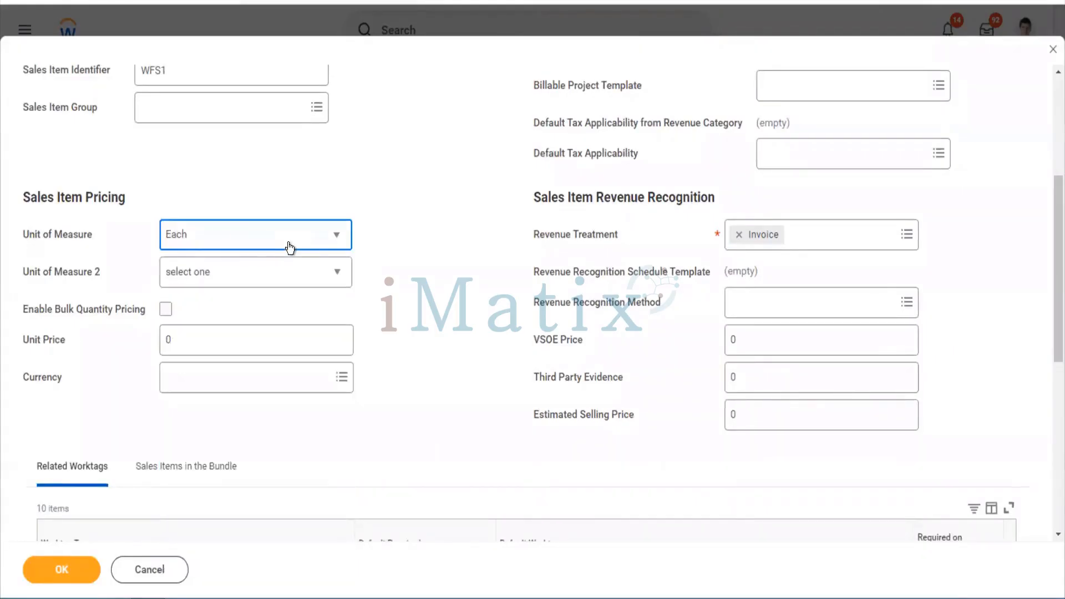
Set Unit of Measure 2 to Box
click(253, 272)
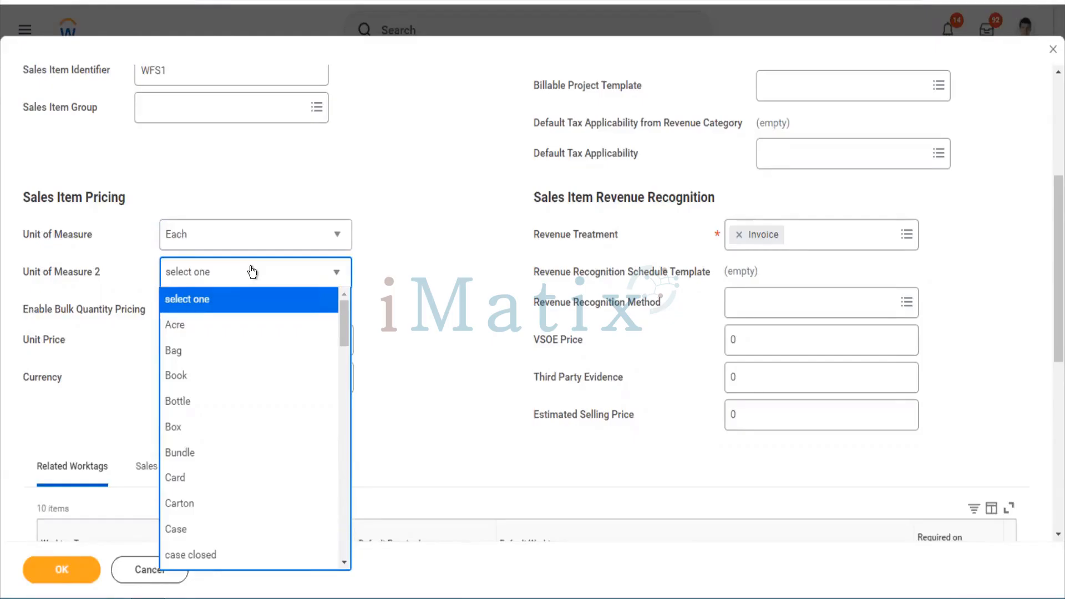
click(377, 311)
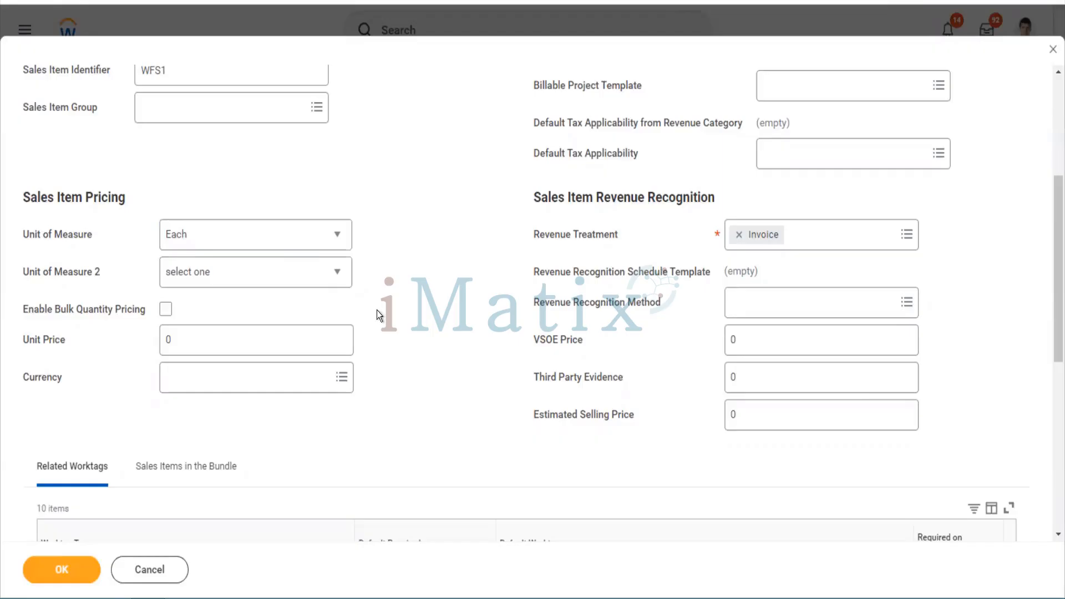
click(267, 284)
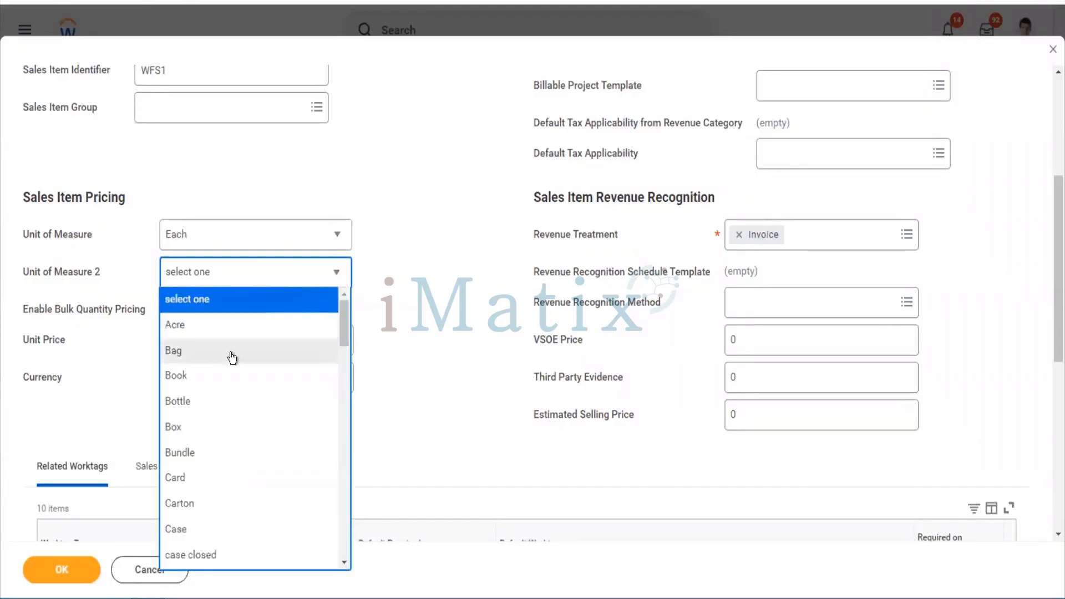
click(232, 358)
click(227, 287)
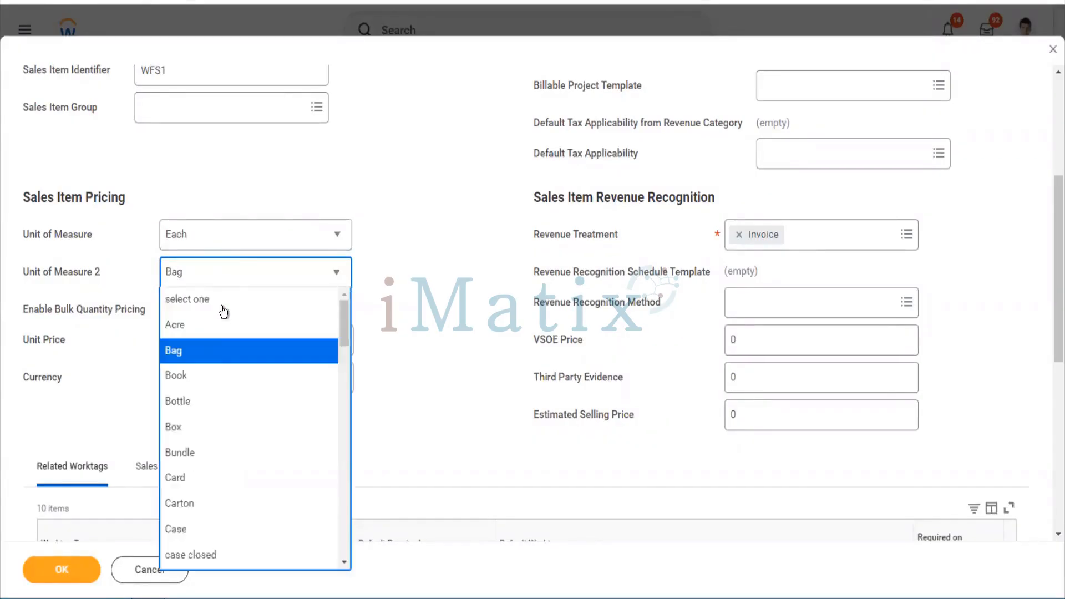
click(178, 430)
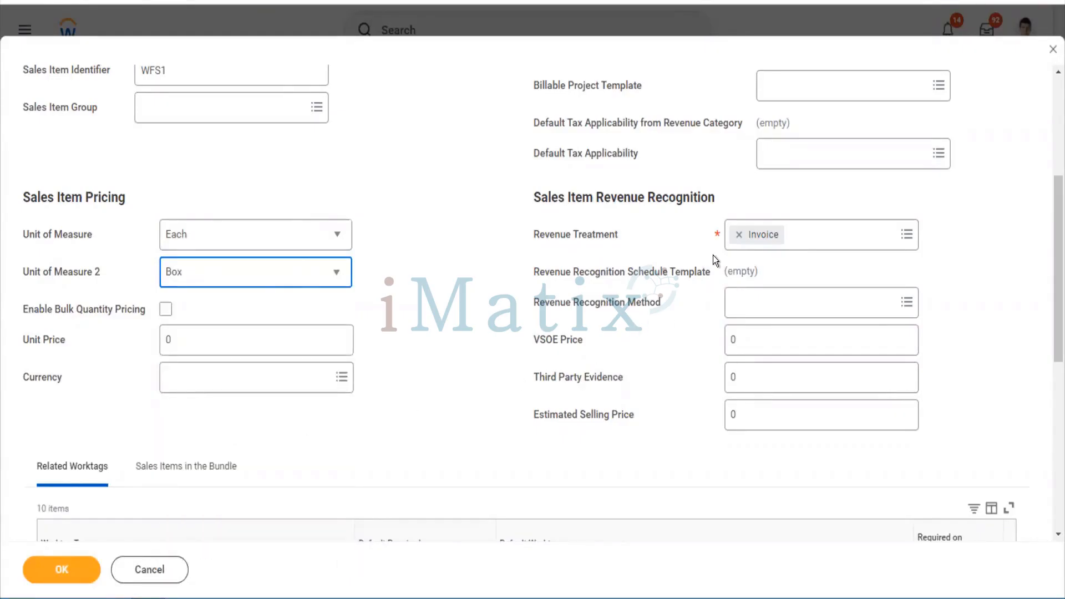
scroll(713, 255, up, 5)
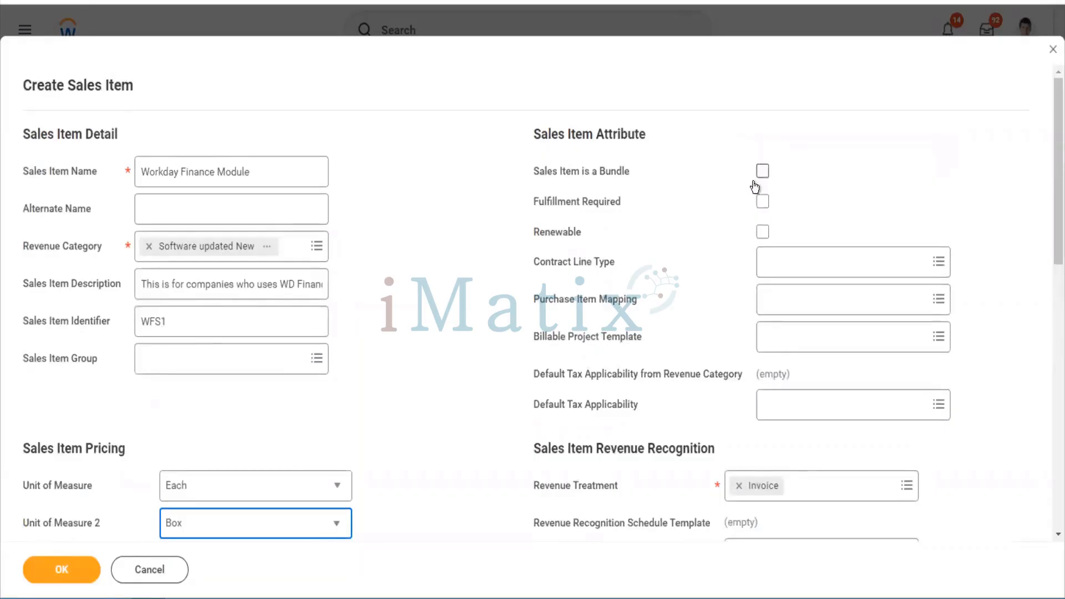
Set the unit price to 1000 with USD currency
scroll(670, 328, down, 7)
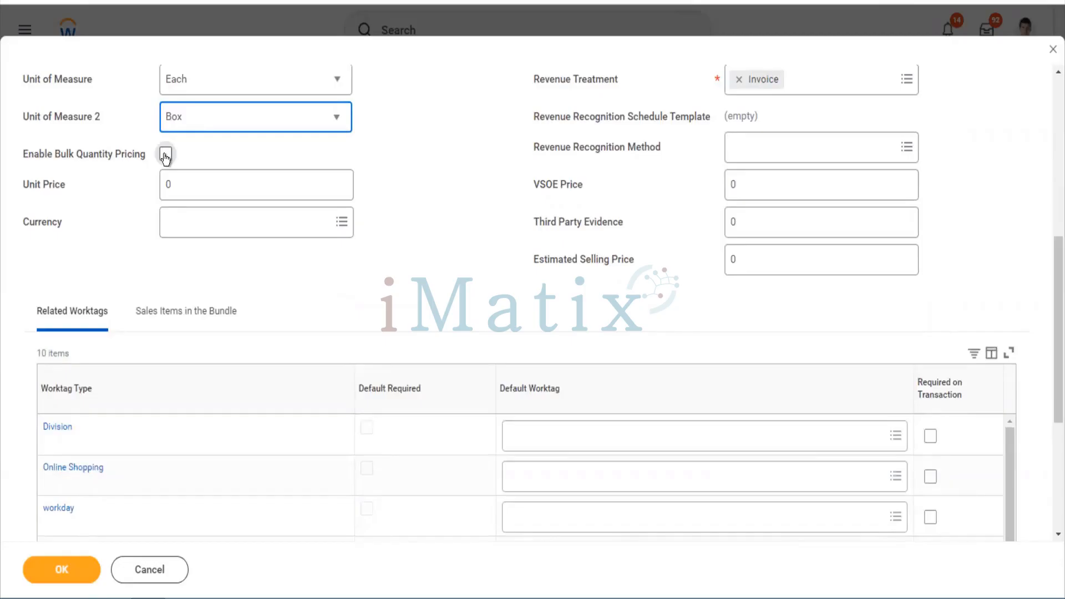
click(181, 183)
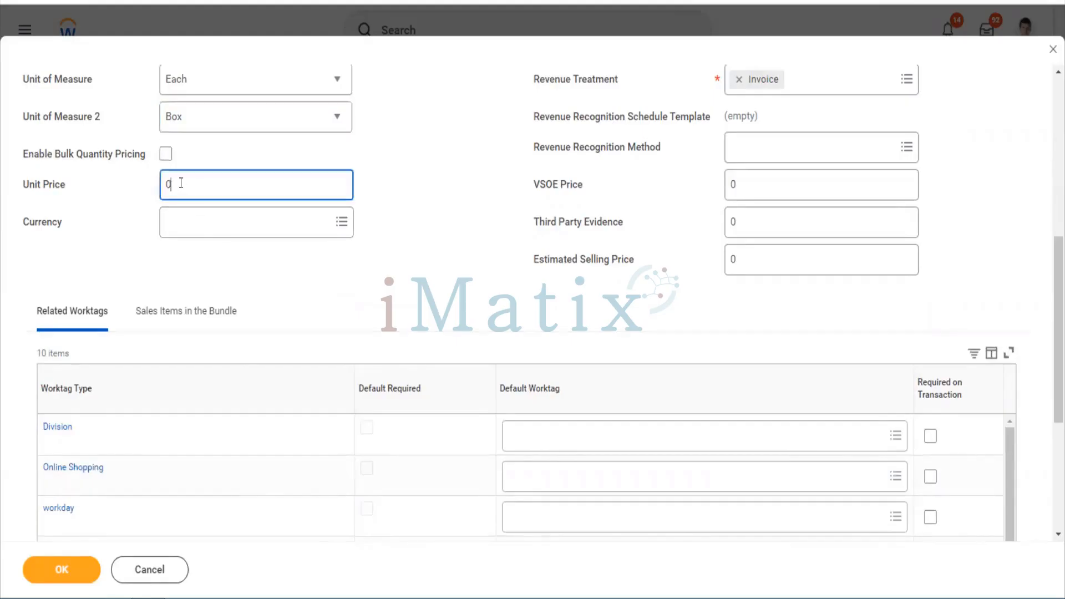
double_click(164, 182)
text(1000)
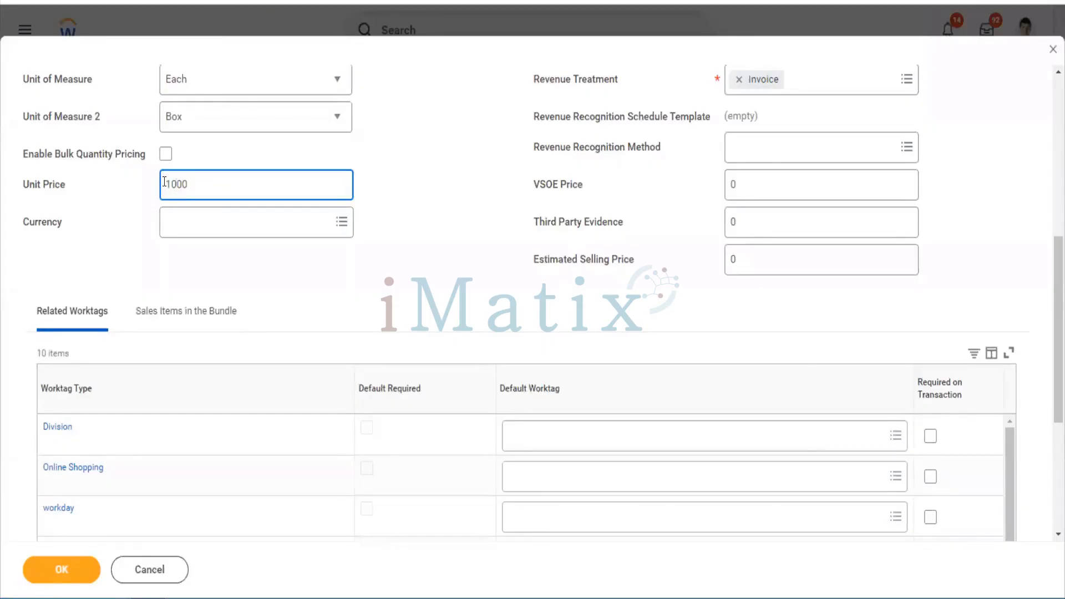
key(Tab)
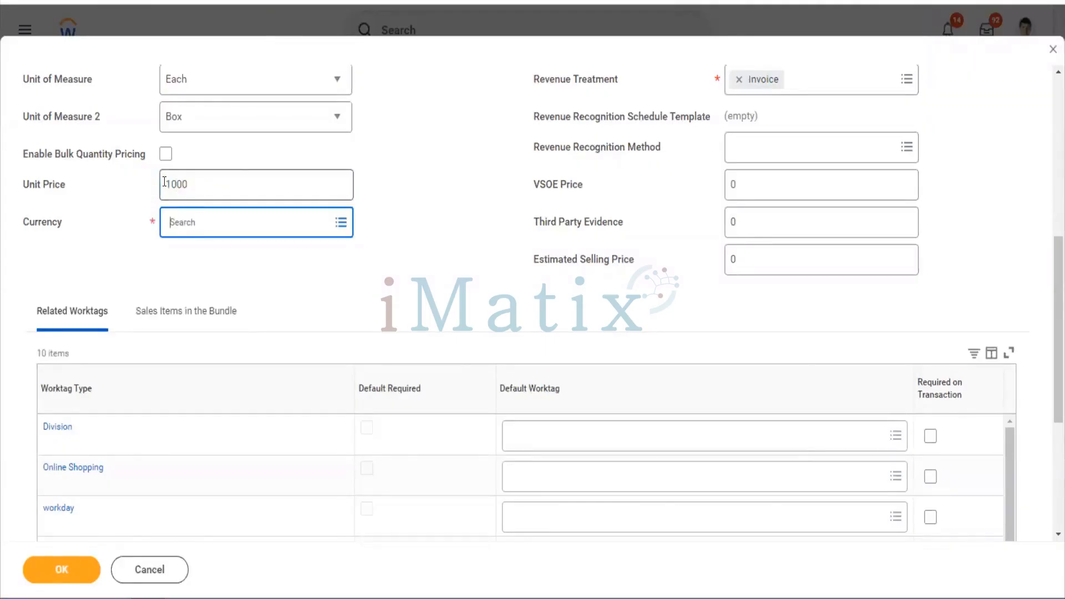
text(USD)
key(Return)
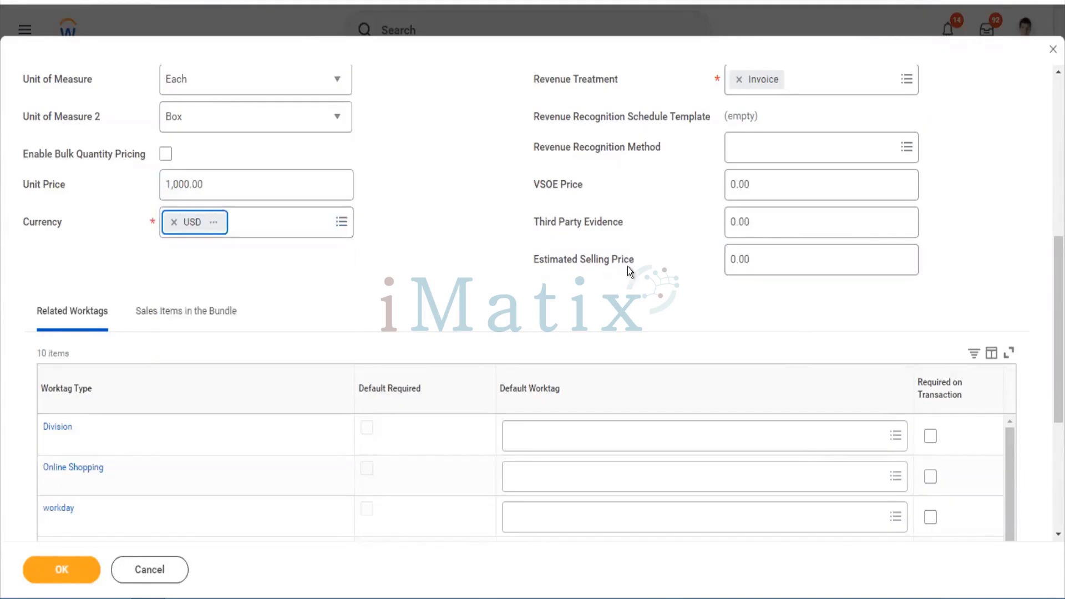
Keep Revenue Treatment as Invoice and select the sales item name text
scroll(781, 267, up, 4)
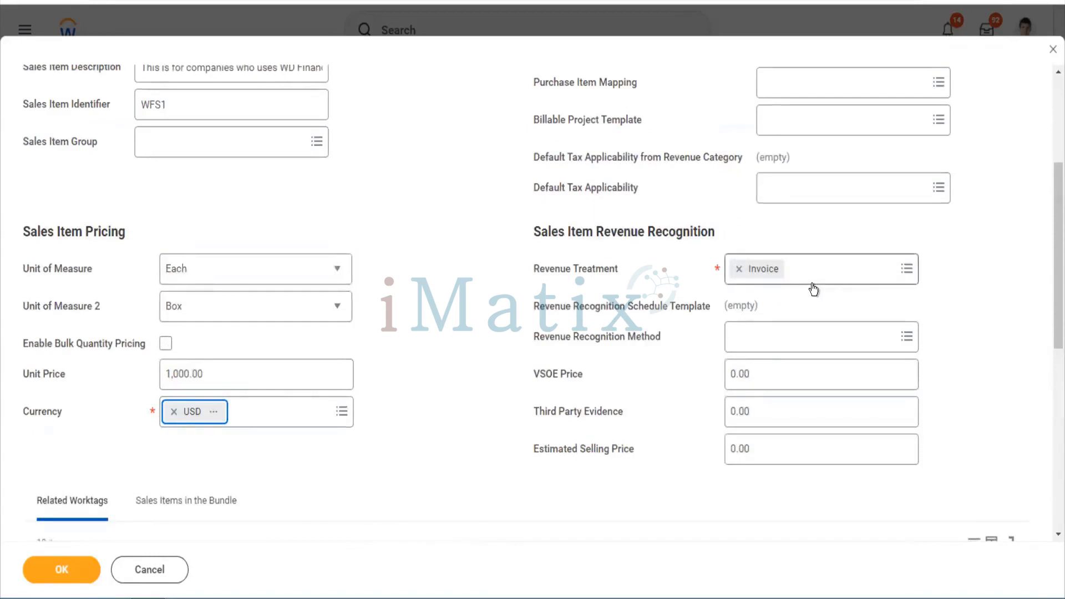
click(813, 285)
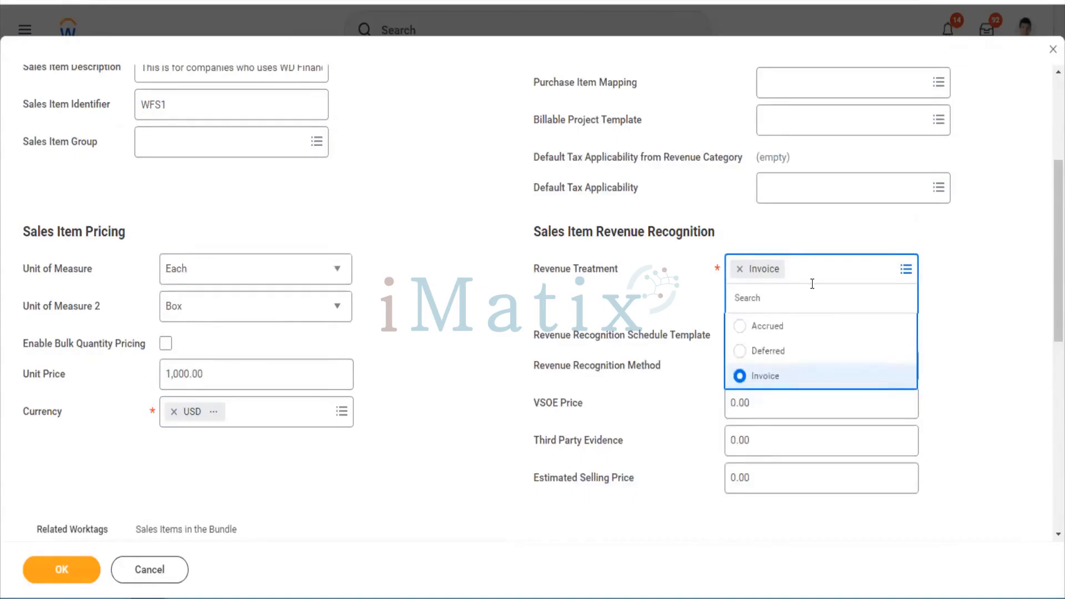
click(944, 363)
scroll(440, 266, down, 10)
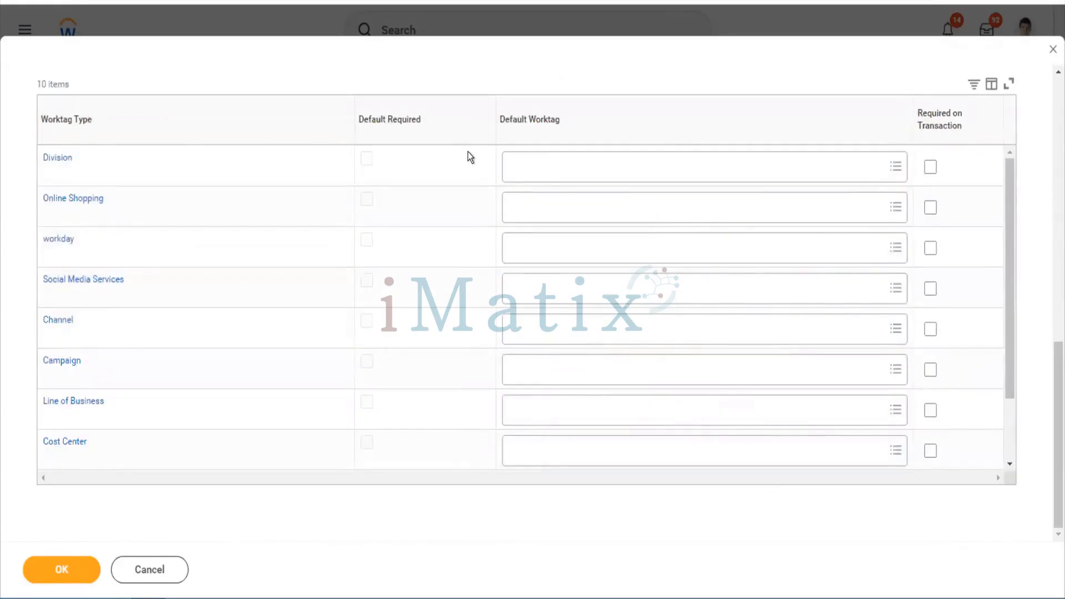
scroll(469, 157, up, 10)
click(269, 184)
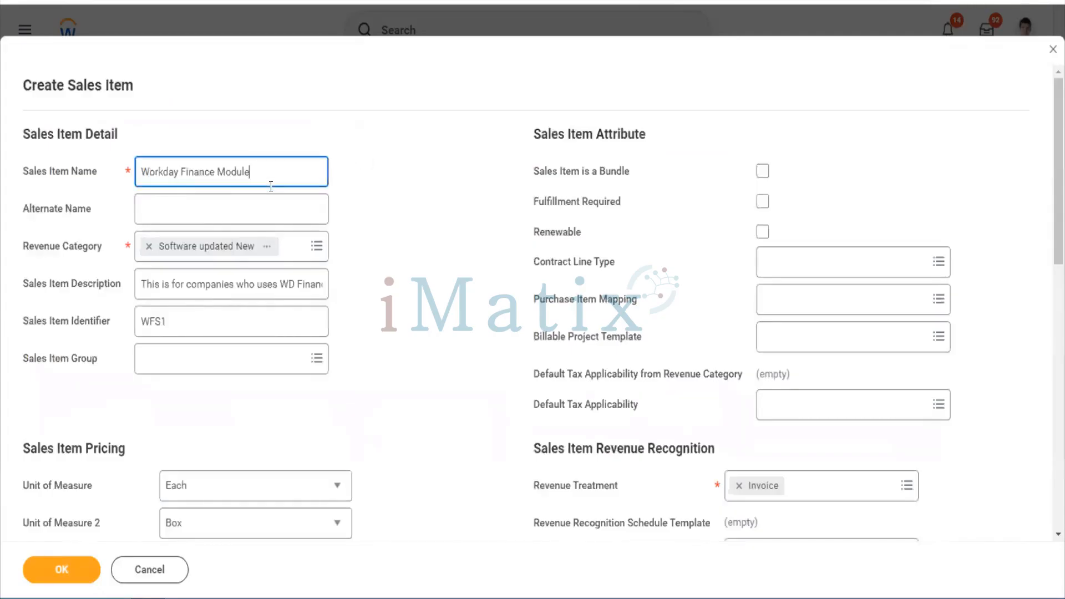
drag(271, 186, 127, 182)
key(ctrl+c)
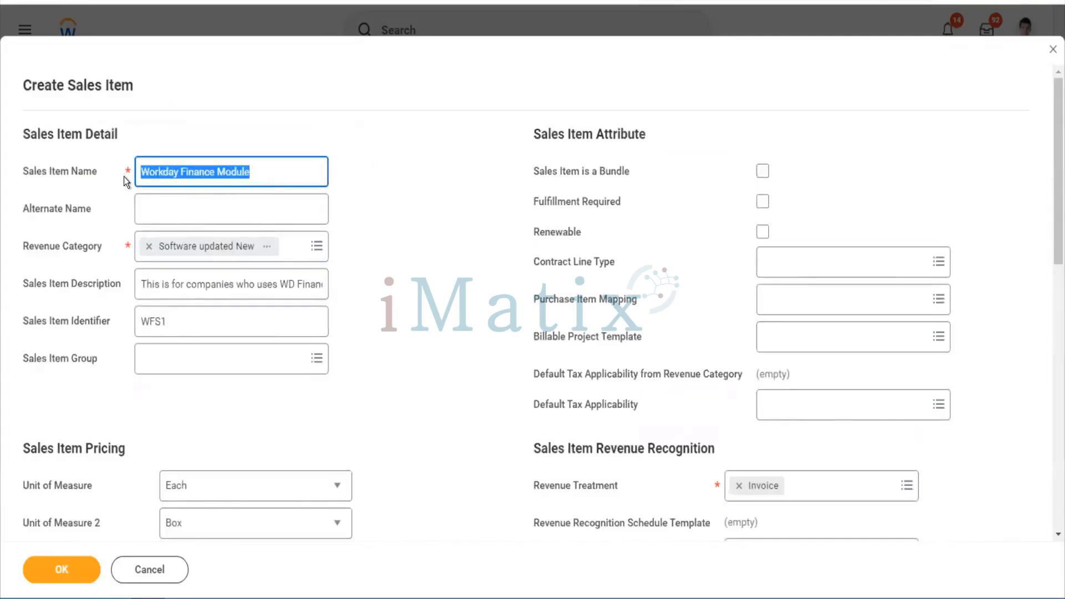
Save the sales item and open its Edit Reference ID dialog
click(65, 571)
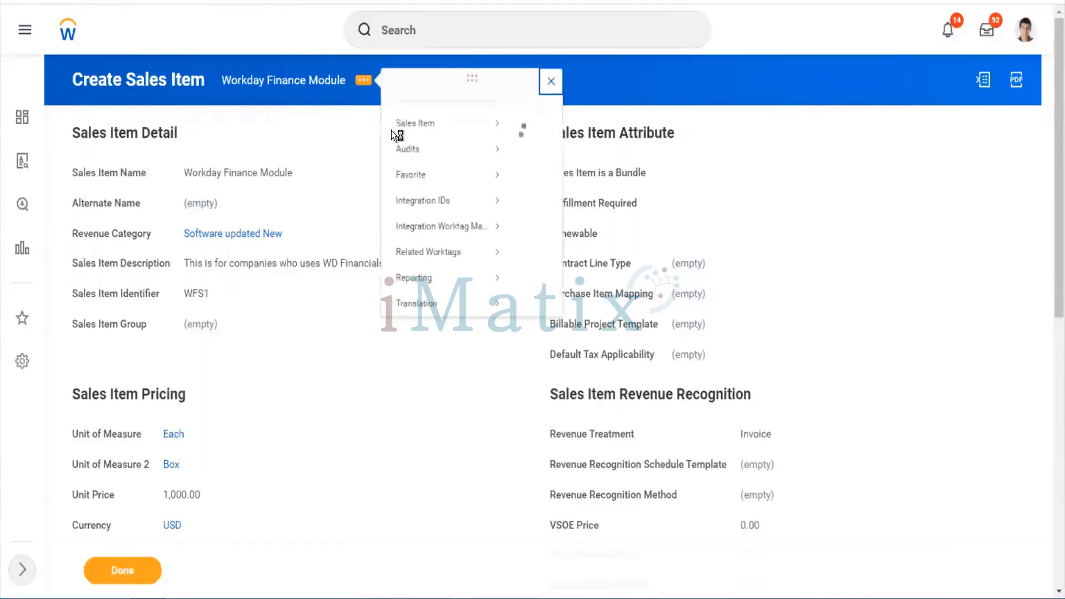
mouse_move(504, 232)
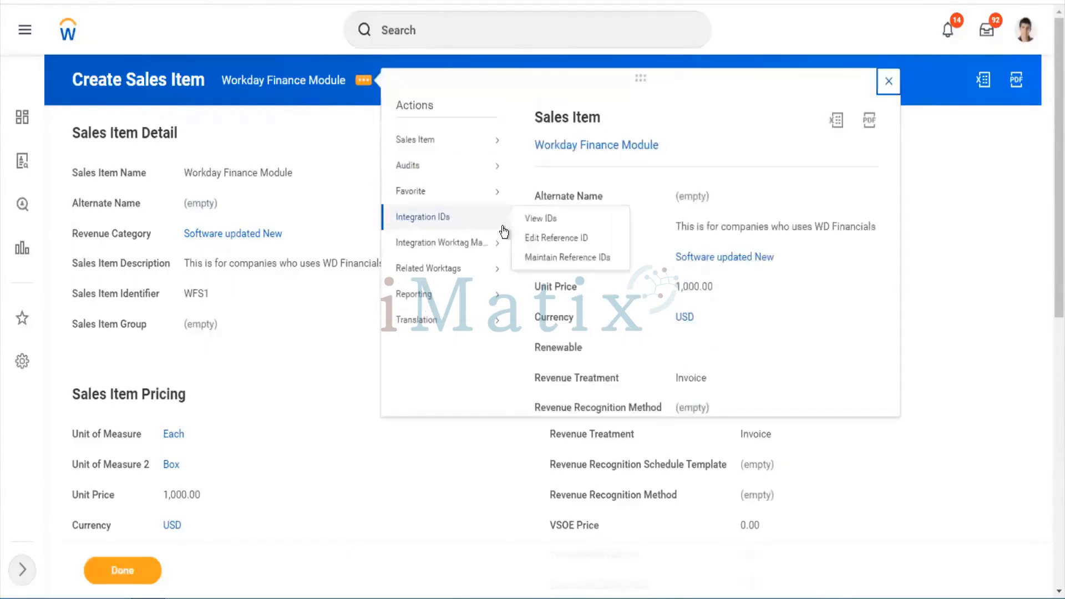
click(549, 239)
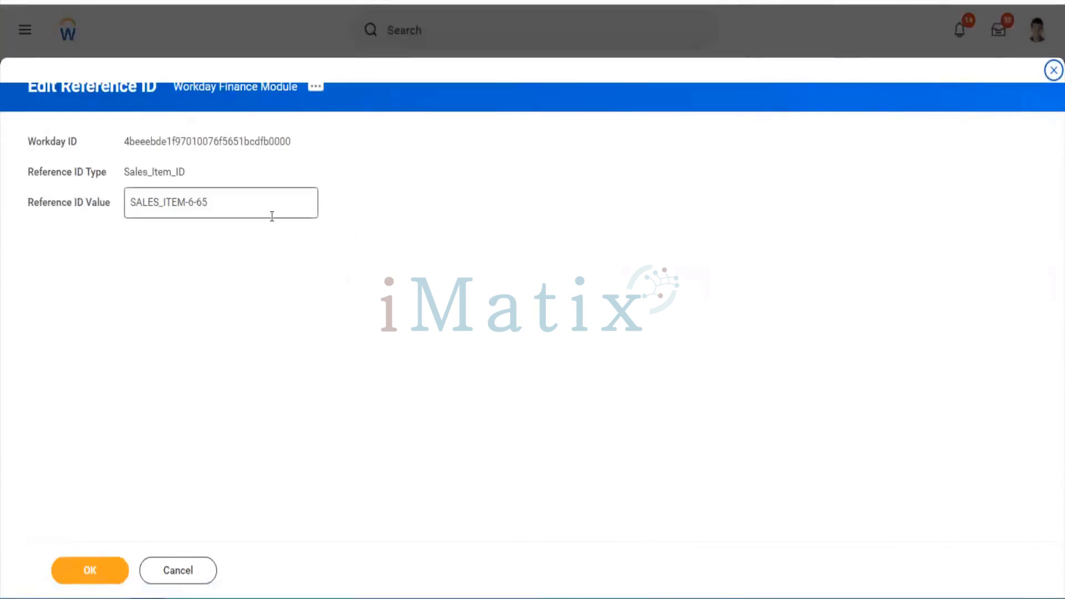
Change the reference ID to Workday_Finance_Module, confirm, and finish with Done
click(203, 206)
drag(203, 206, 100, 186)
key(ctrl+v)
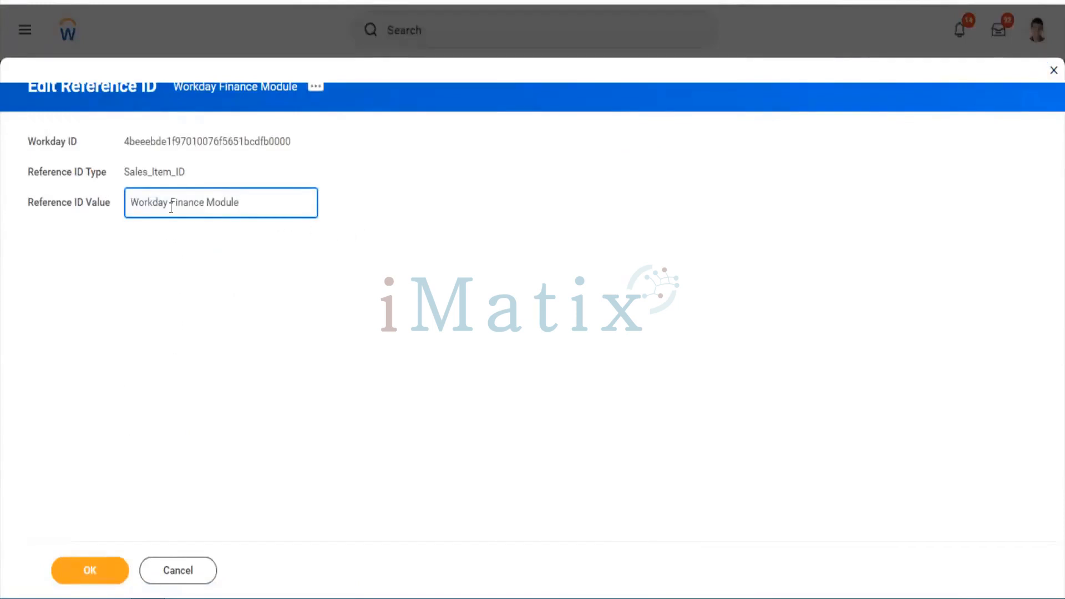
key(BackSpace)
text(_)
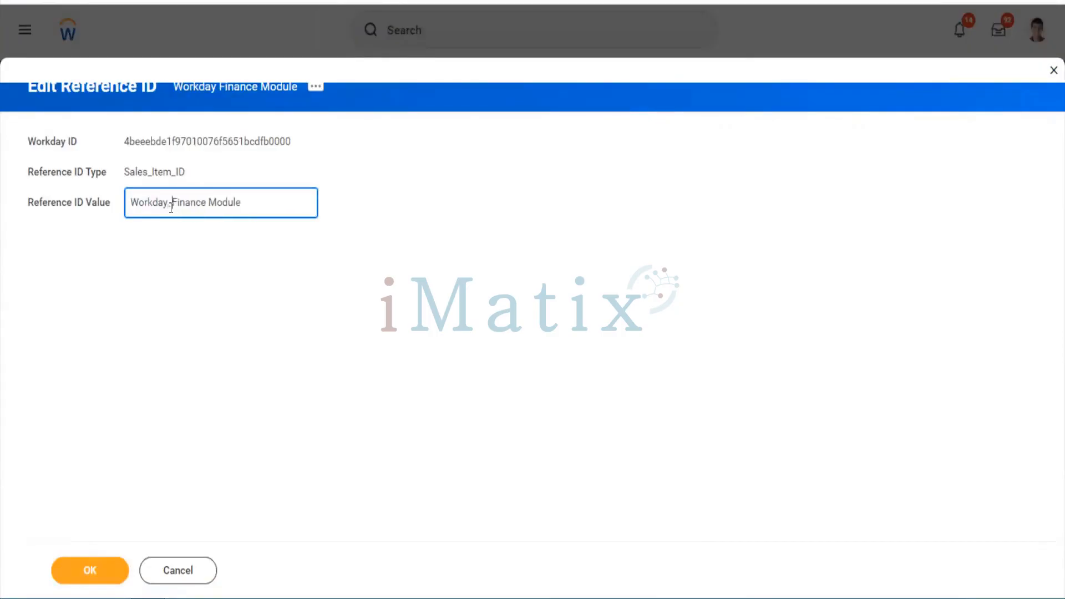
key(Right)
key(Right)
key(Right)
key(Right)
key(Right)
key(Right)
key(Right)
key(Right)
key(Right)
key(Left)
key(BackSpace)
text(_)
click(103, 577)
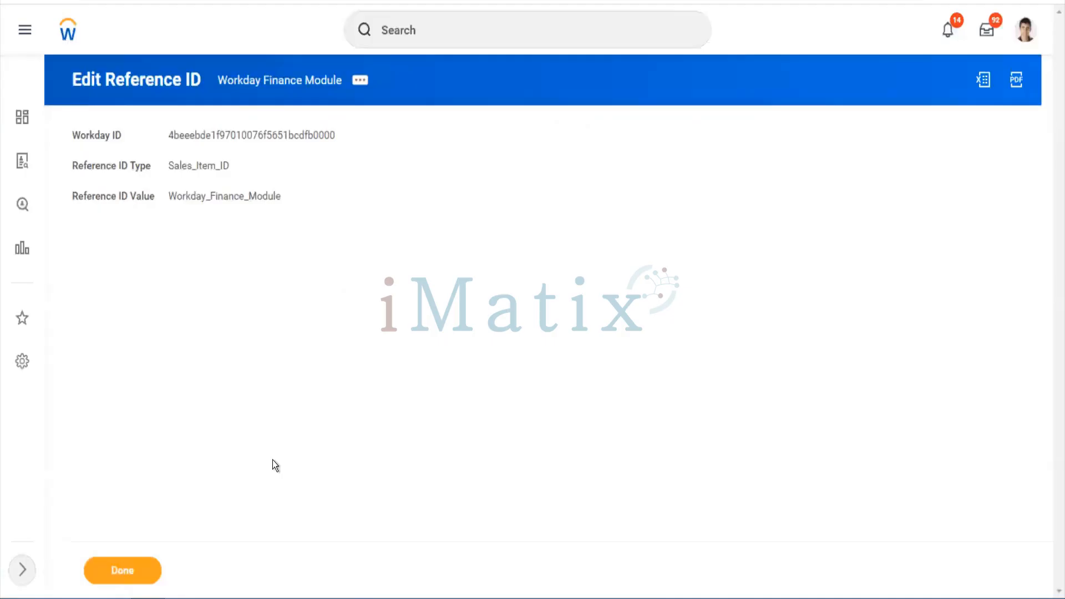
click(151, 572)
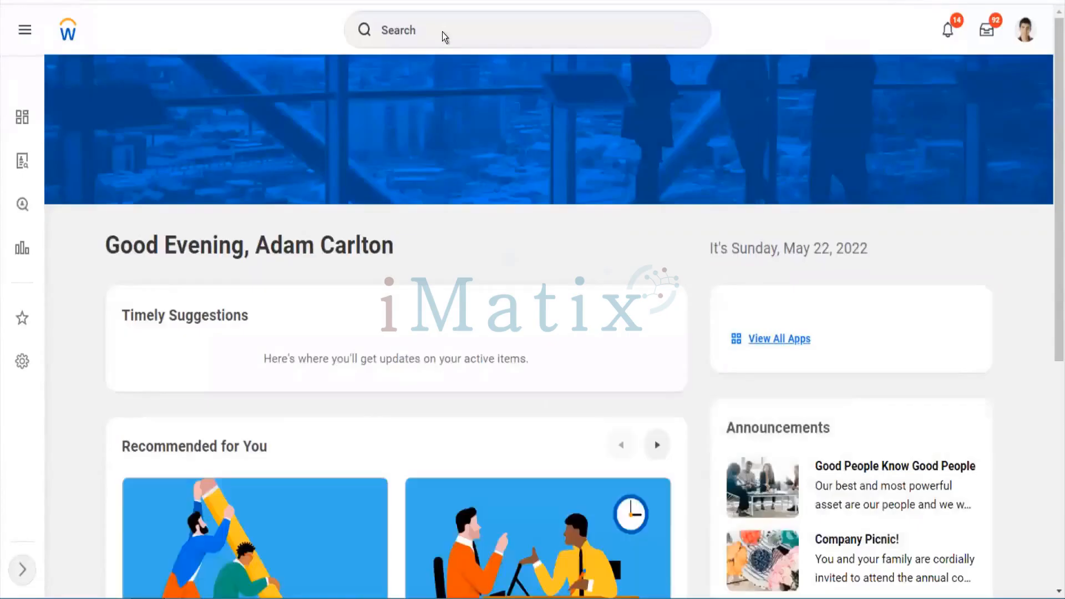
Open the Maintain Customer Categories task by searching 'mai cust cate'
click(442, 33)
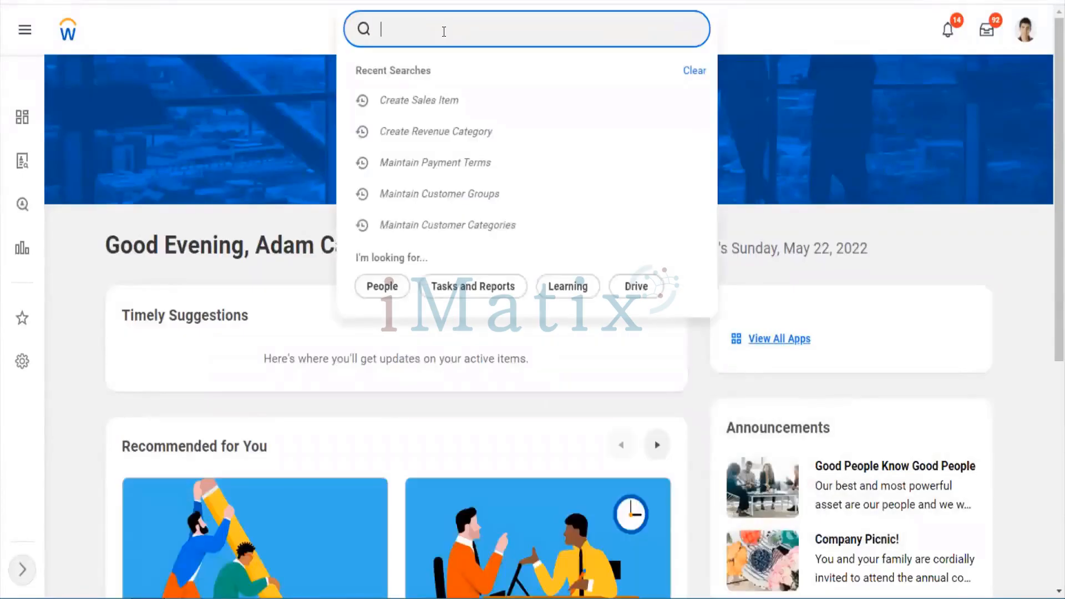
text(mai cust cate)
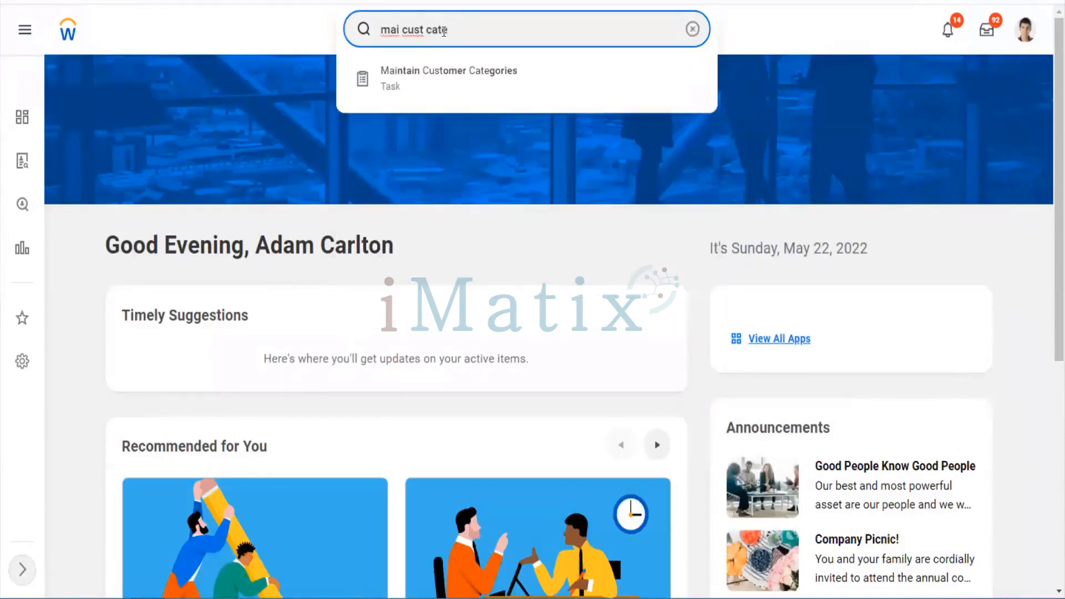
key(Down)
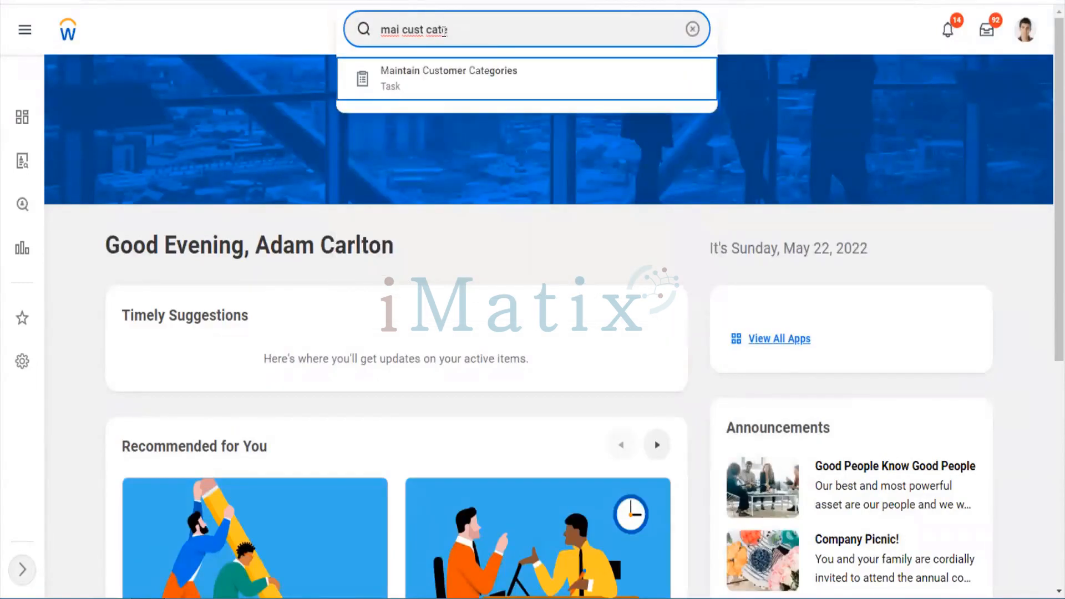
key(Return)
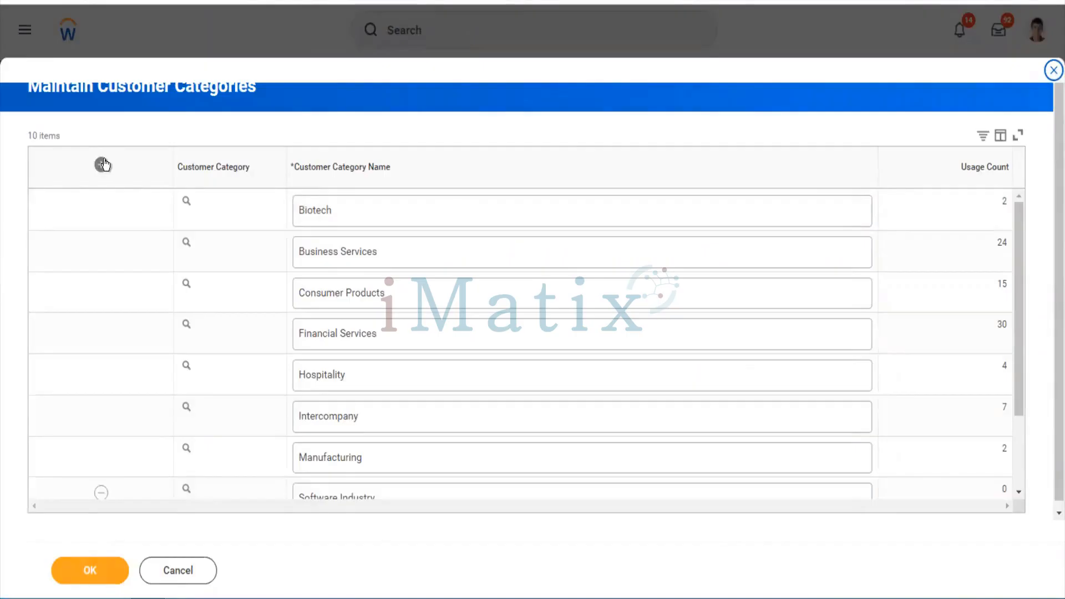
Add a category row named 'US Customer Category', confirming with OK and Done
click(103, 164)
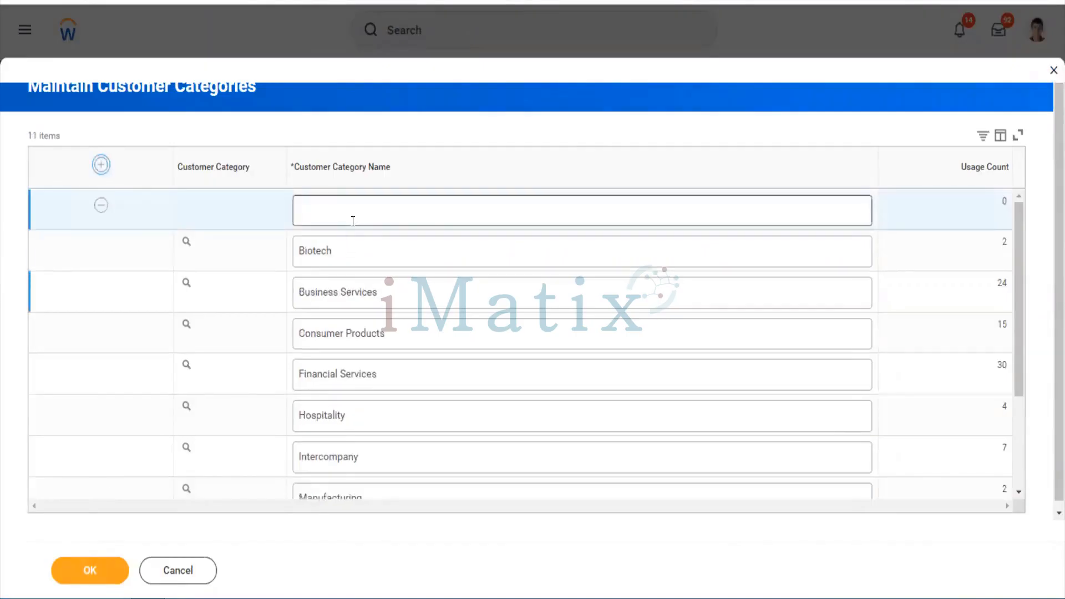
click(353, 221)
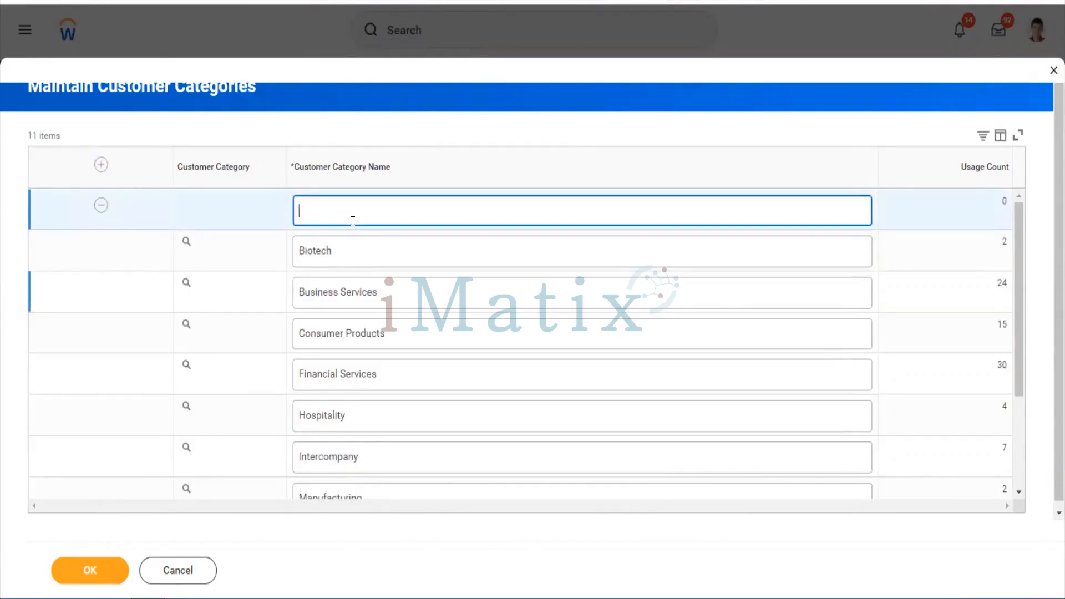
text(US Customer Category)
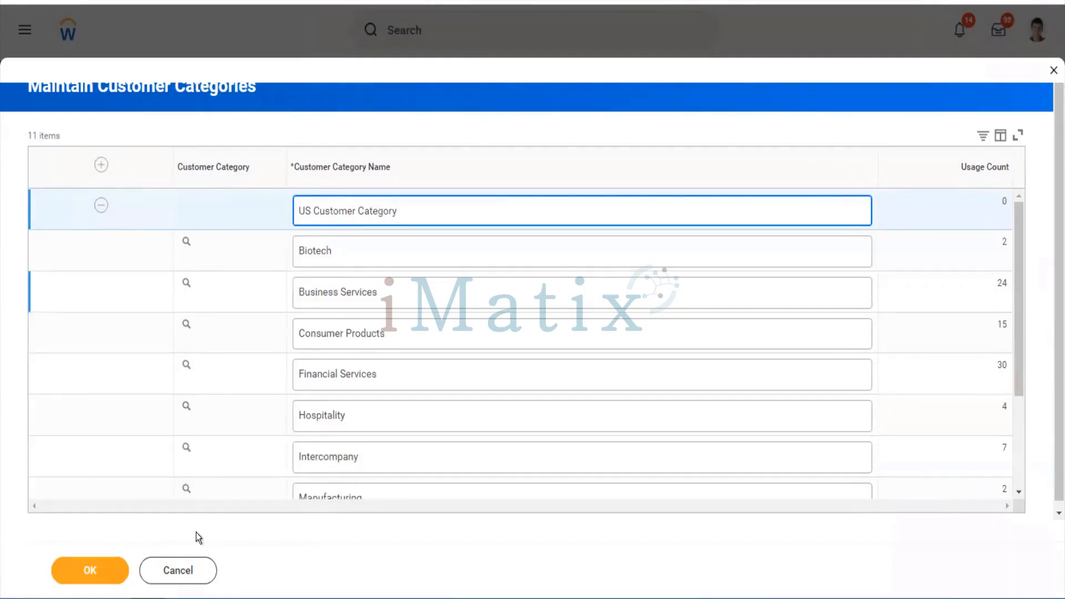
click(116, 572)
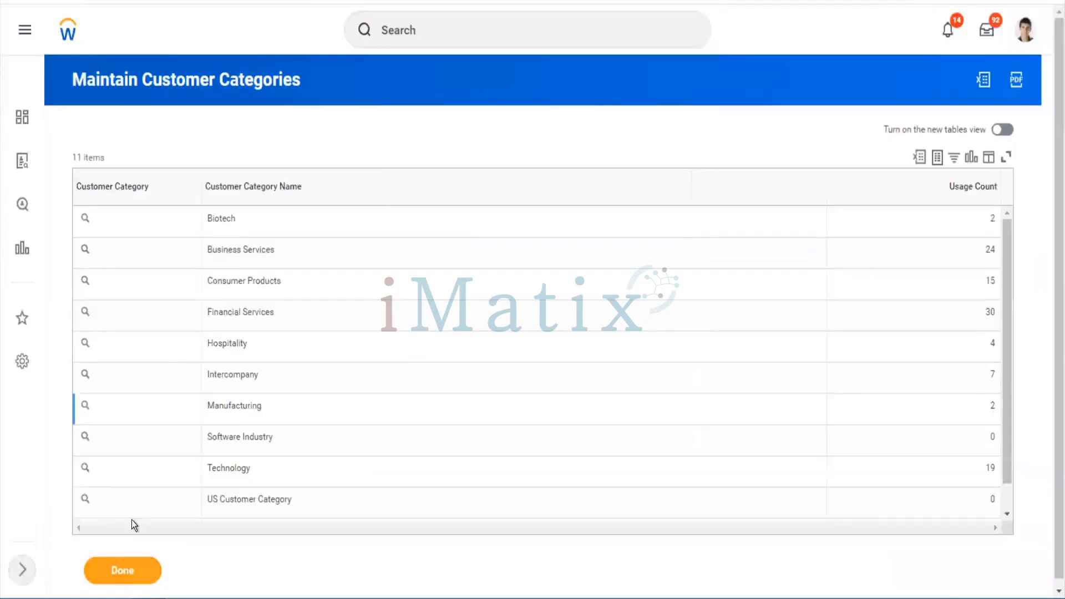
click(128, 576)
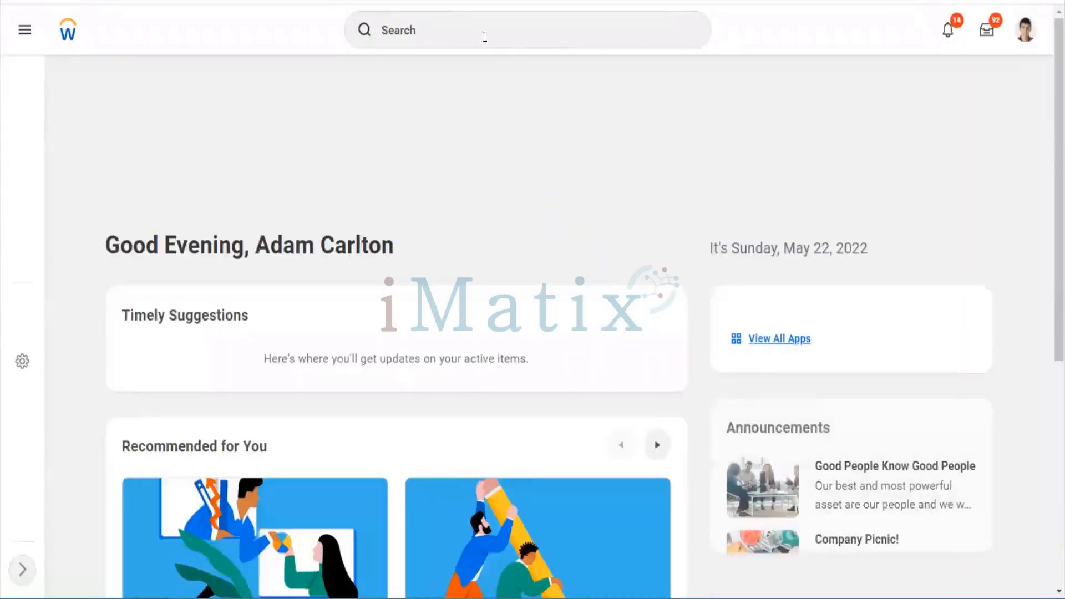
Open the Maintain Customer Groups task by searching 'mai cust group'
click(485, 37)
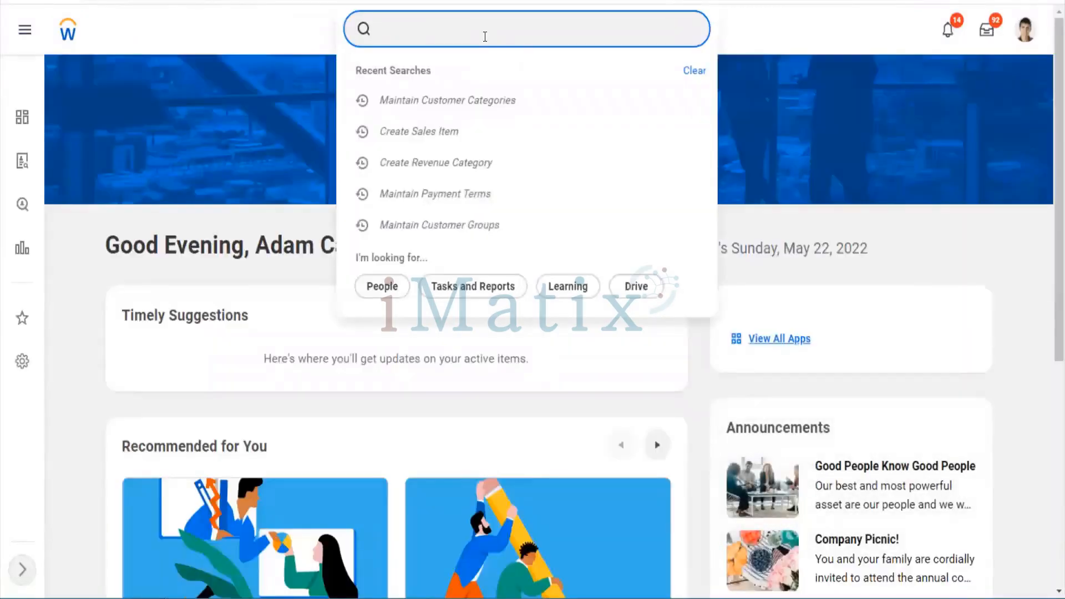
text(mai cust group)
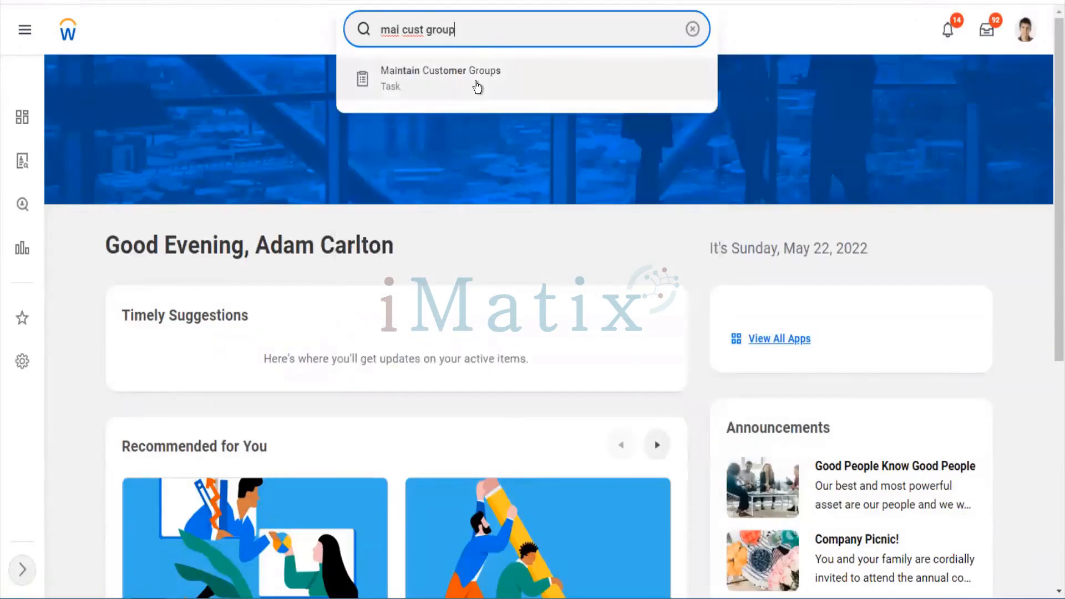
click(477, 88)
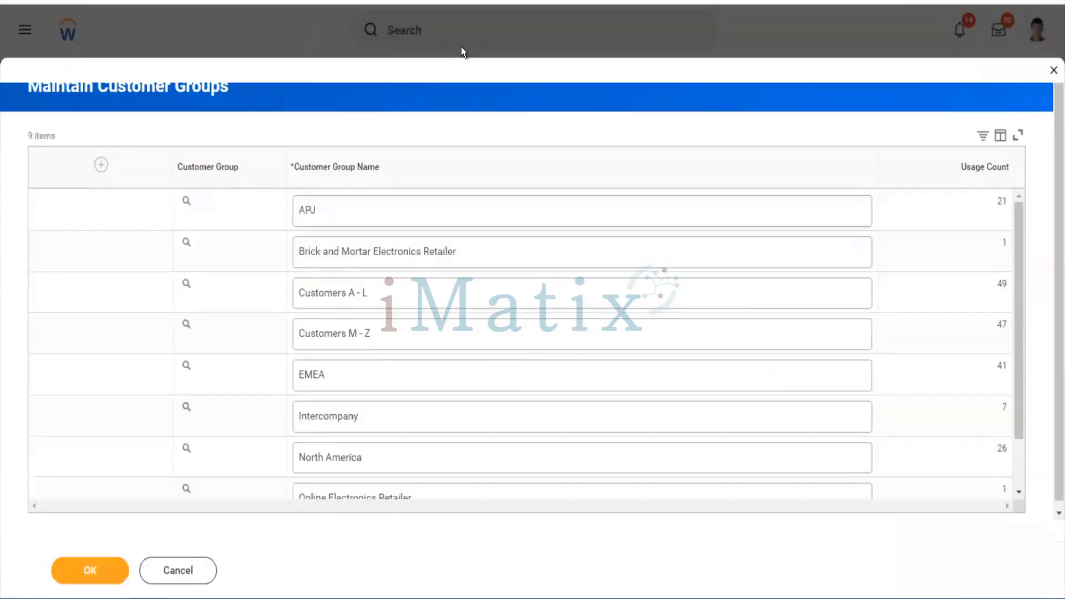
Add a group row named 'US Customer Group', confirming with OK and Done
click(100, 164)
click(327, 220)
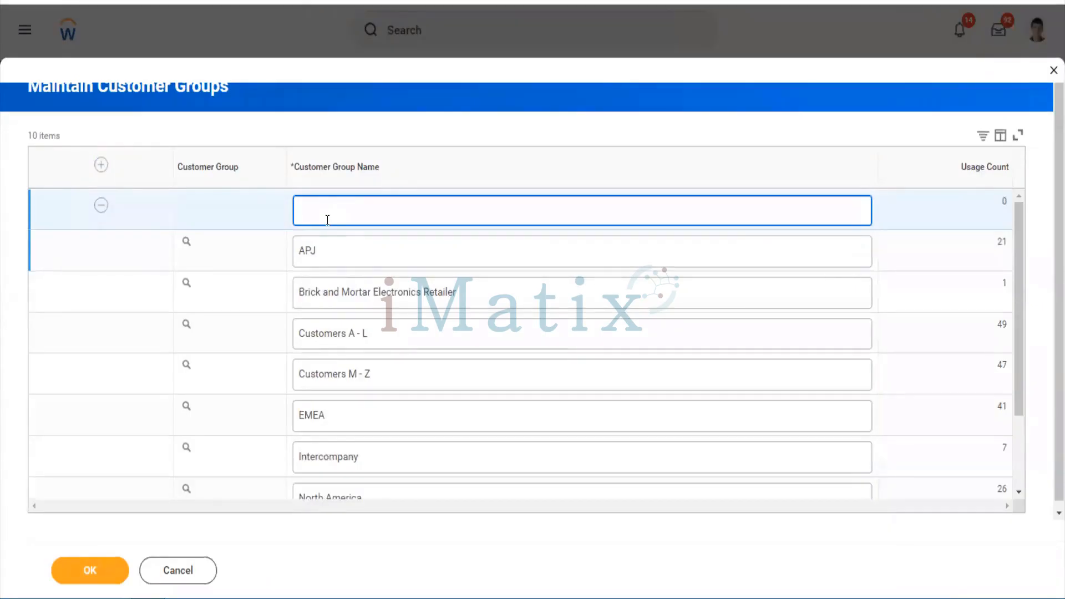
text(US Customer Group)
click(114, 568)
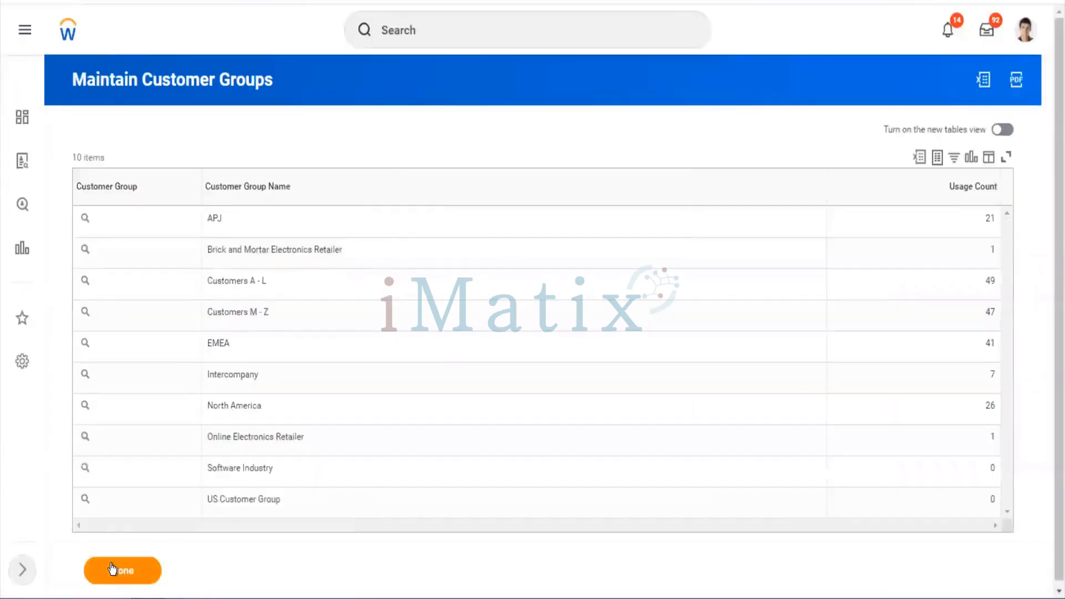
click(113, 568)
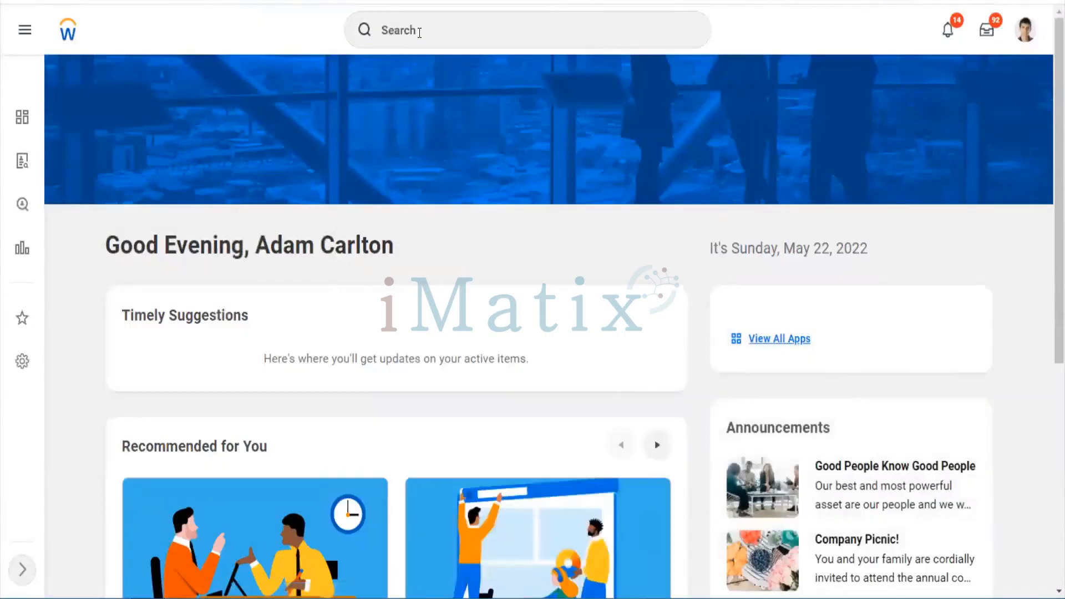
Open Maintain Payment Terms via a 'pay ter' search and add a blank payment term row
click(420, 32)
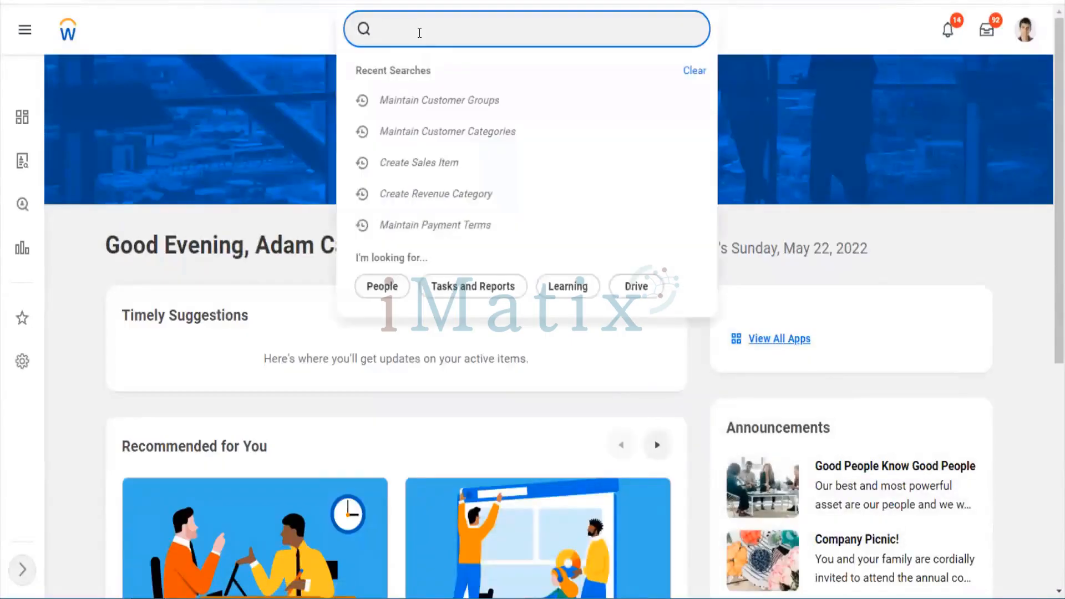
text(pay ter)
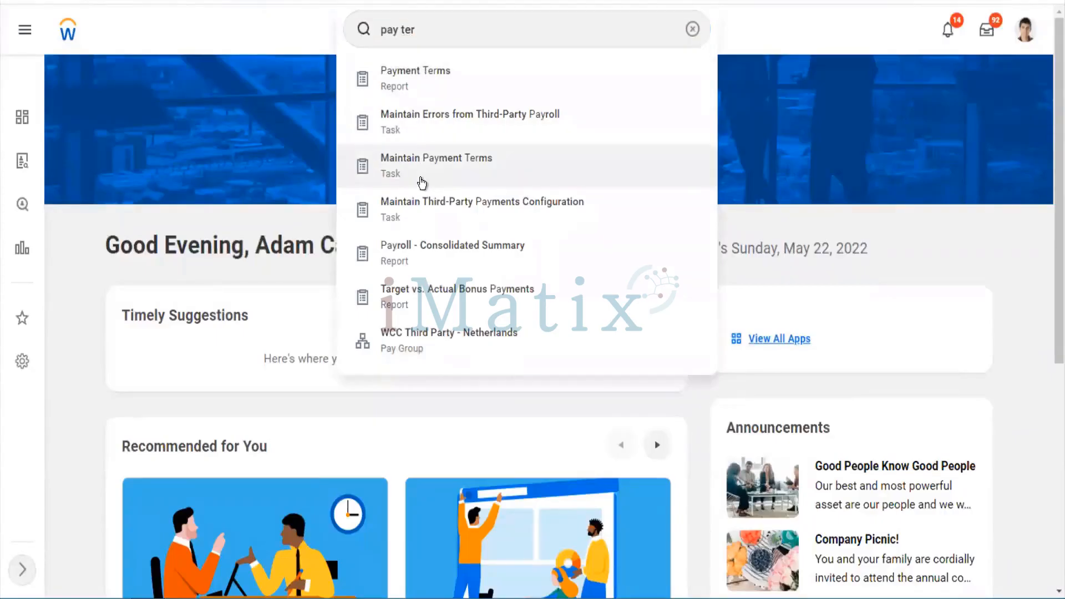
click(420, 179)
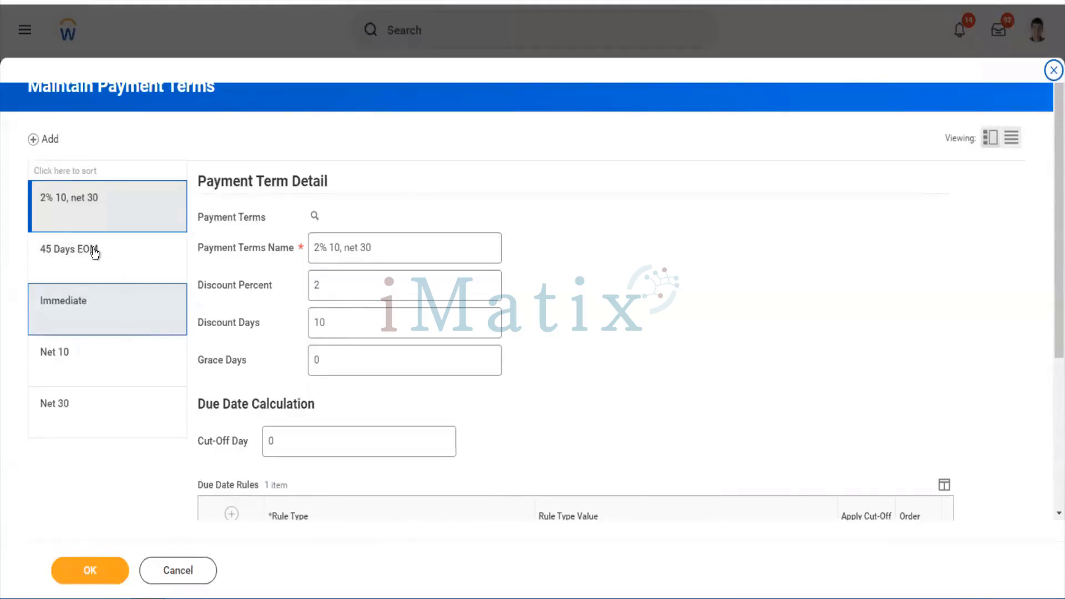
click(55, 141)
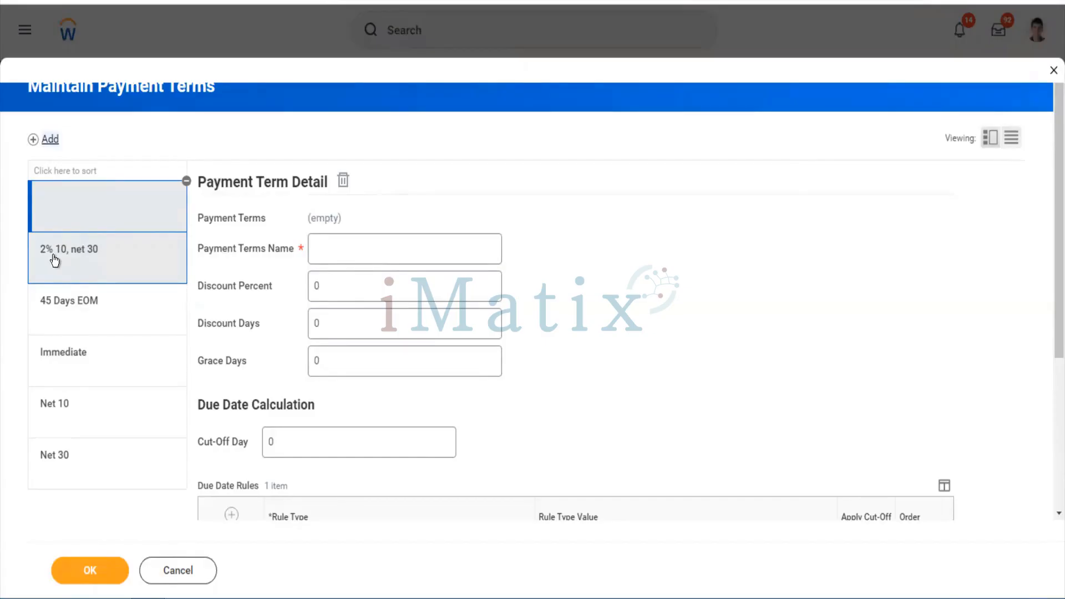
Name the payment term '5% Disc 10, Net 30' with Discount Percent 5 and Discount Days 10
click(317, 251)
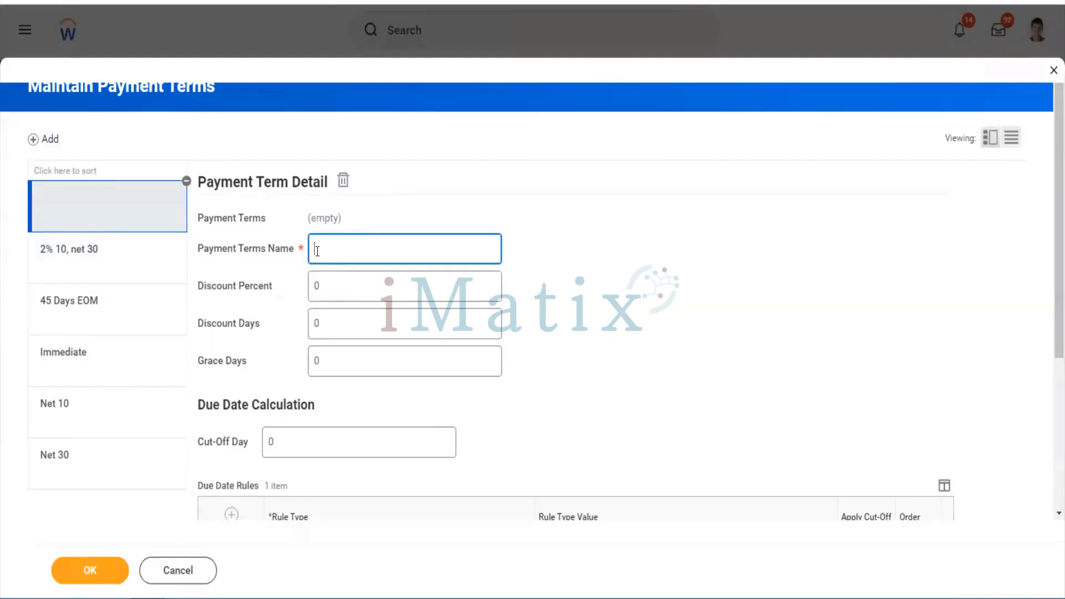
text(5% Disc.10, Net 30)
key(Tab)
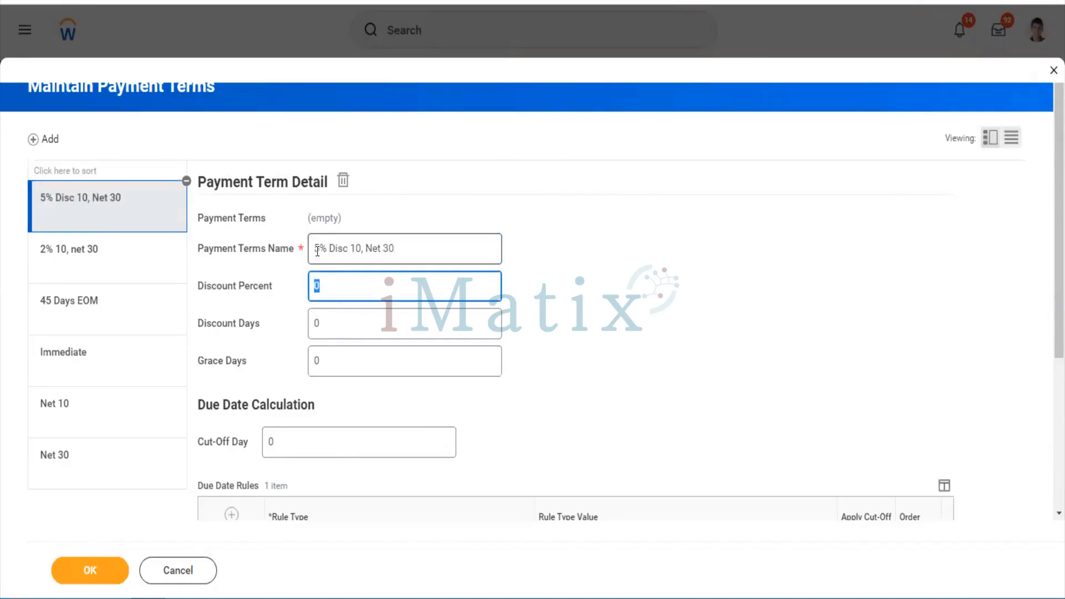
text(5)
key(Tab)
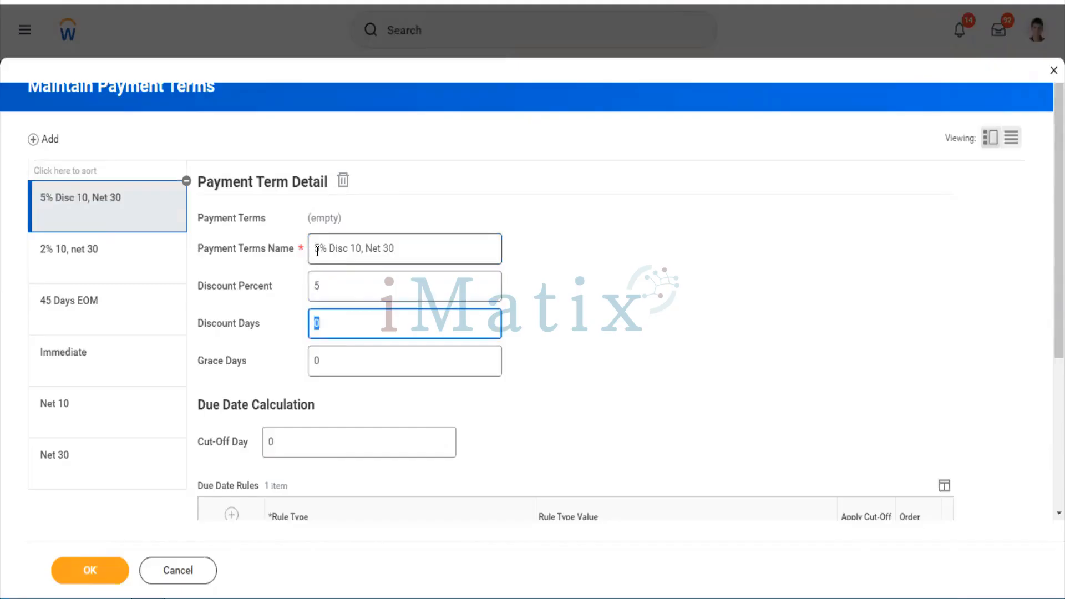
text(10)
key(Tab)
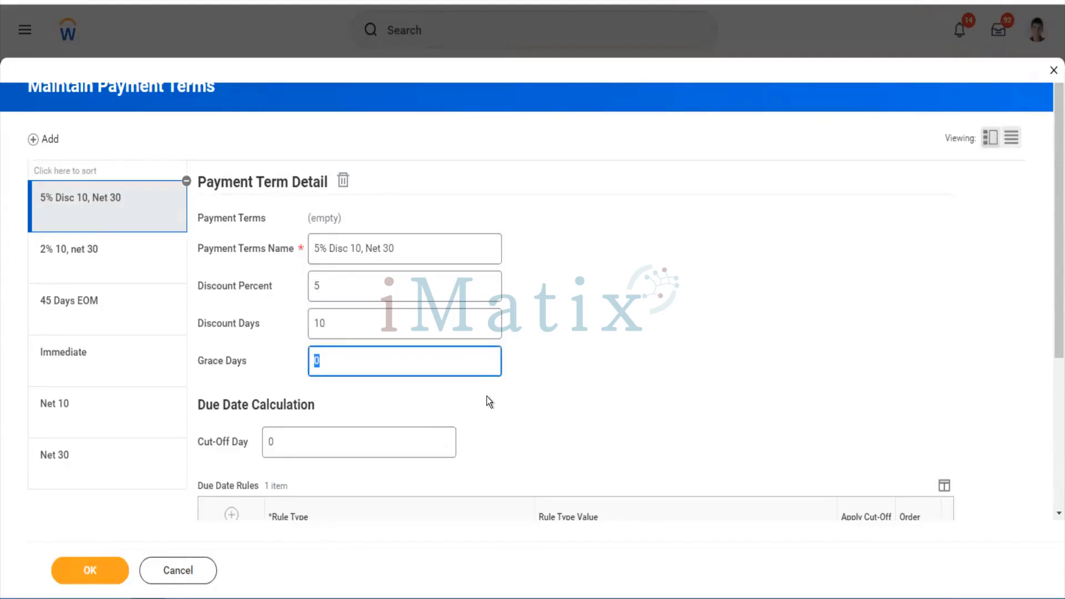
scroll(487, 396, down, 4)
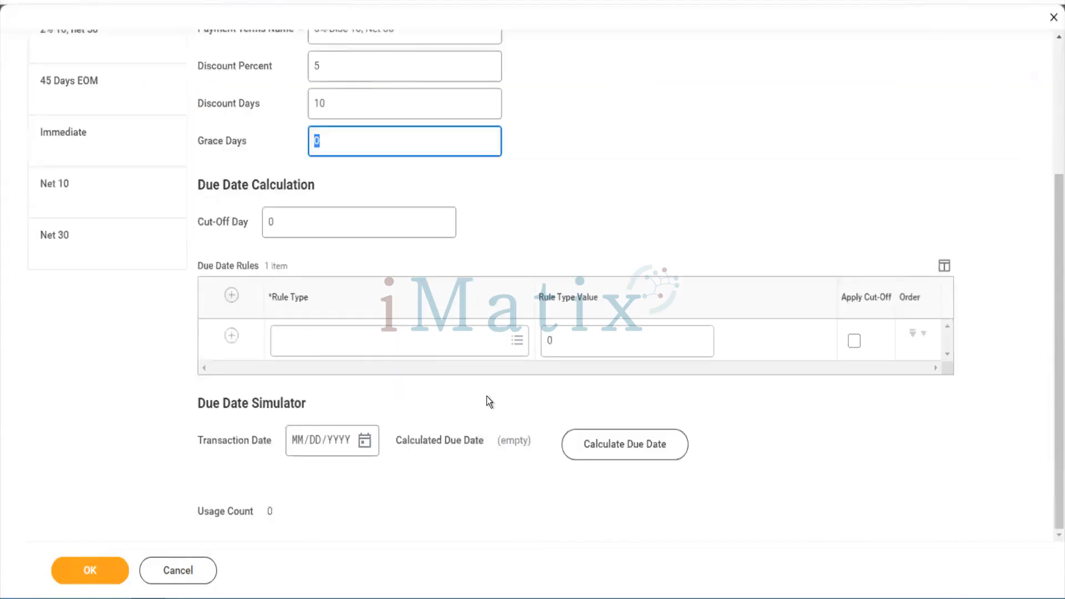
Set the due date simulator's transaction date to 05/22/2022
click(386, 343)
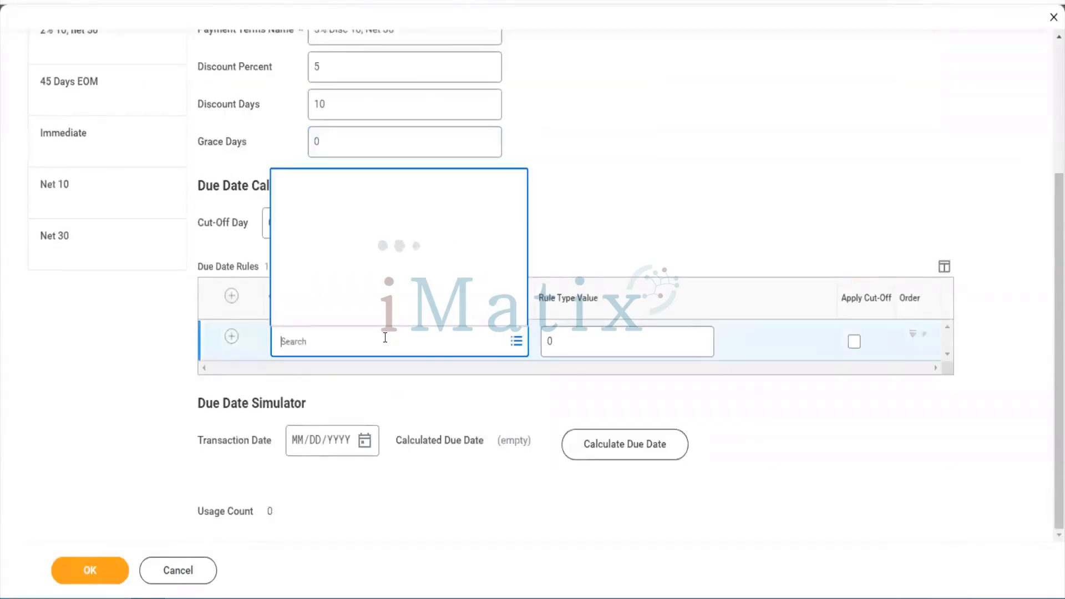
click(402, 391)
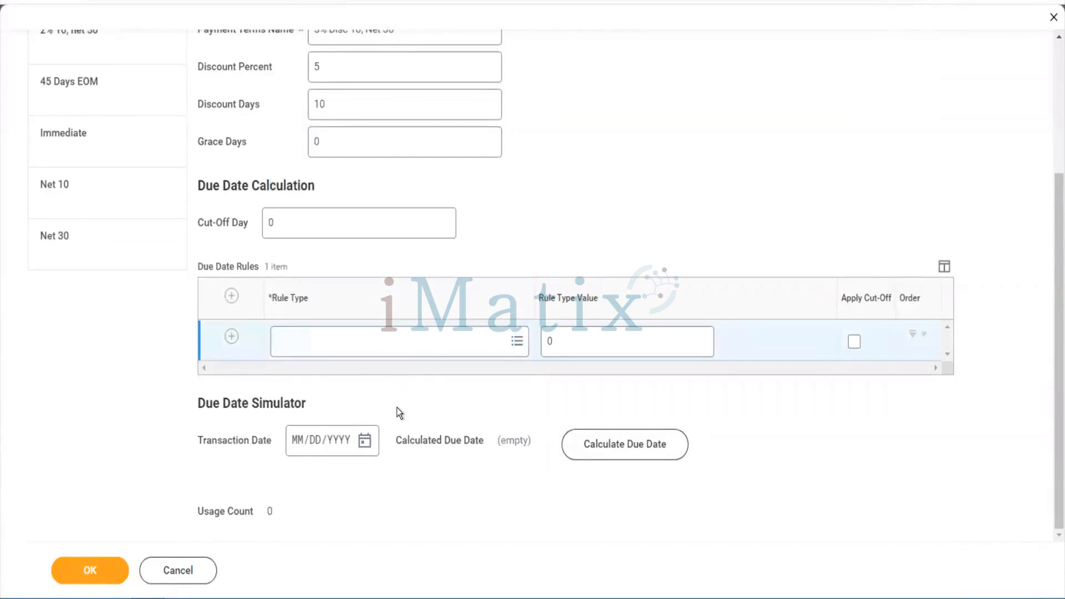
click(366, 443)
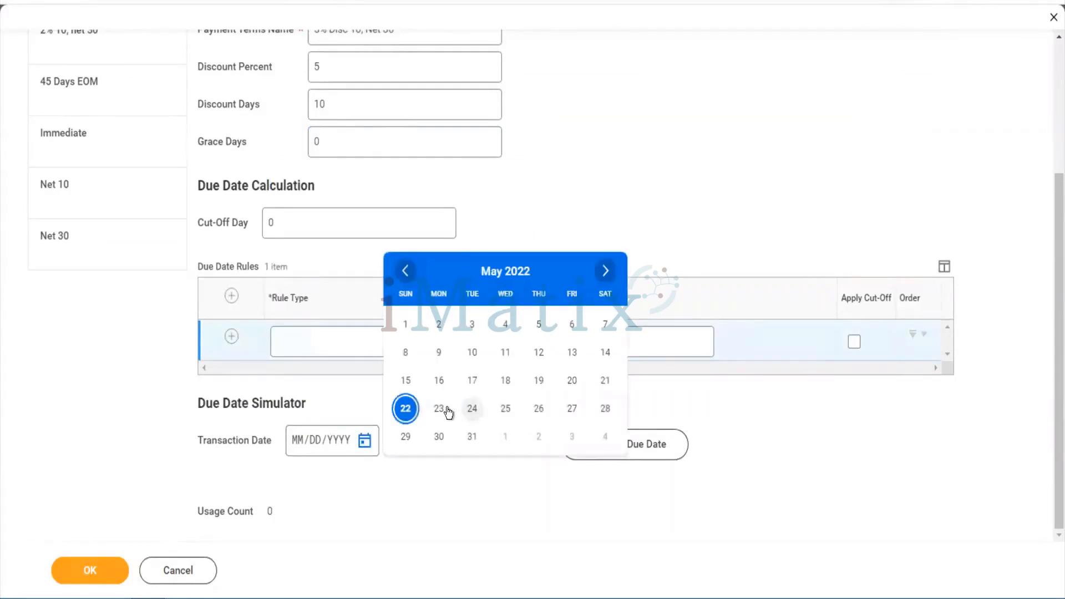
click(416, 413)
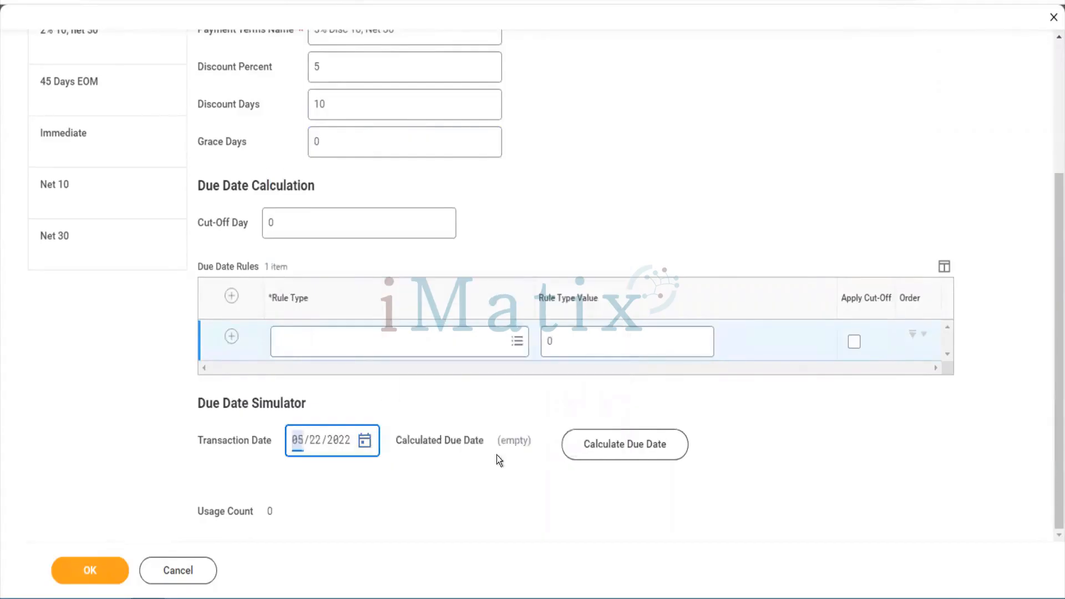
click(605, 444)
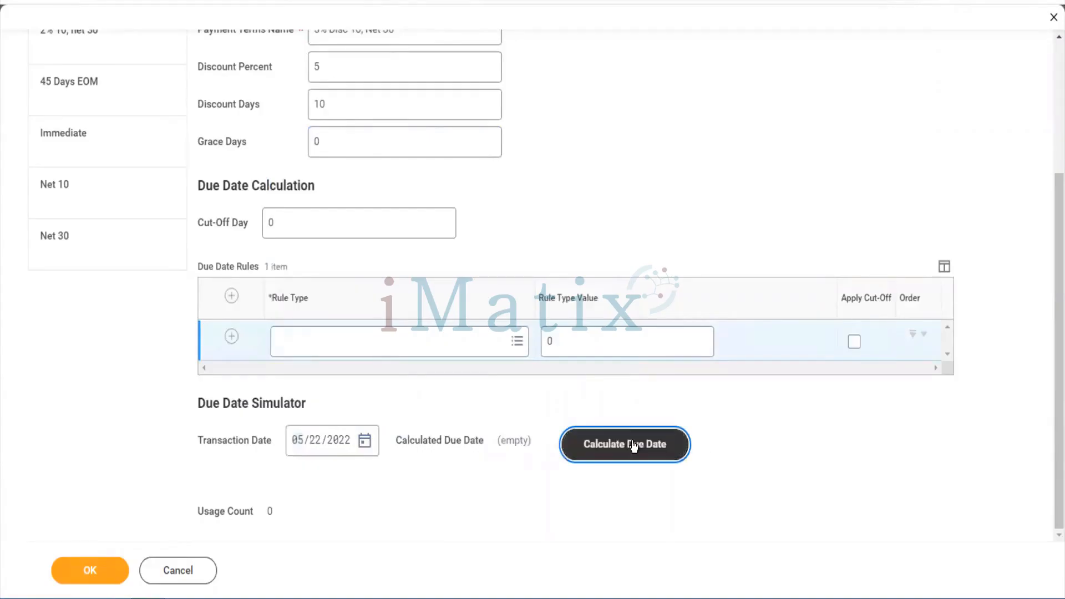
Set the rule type to Add Days with value 30, calculating a due date of 06/21/2022
click(354, 350)
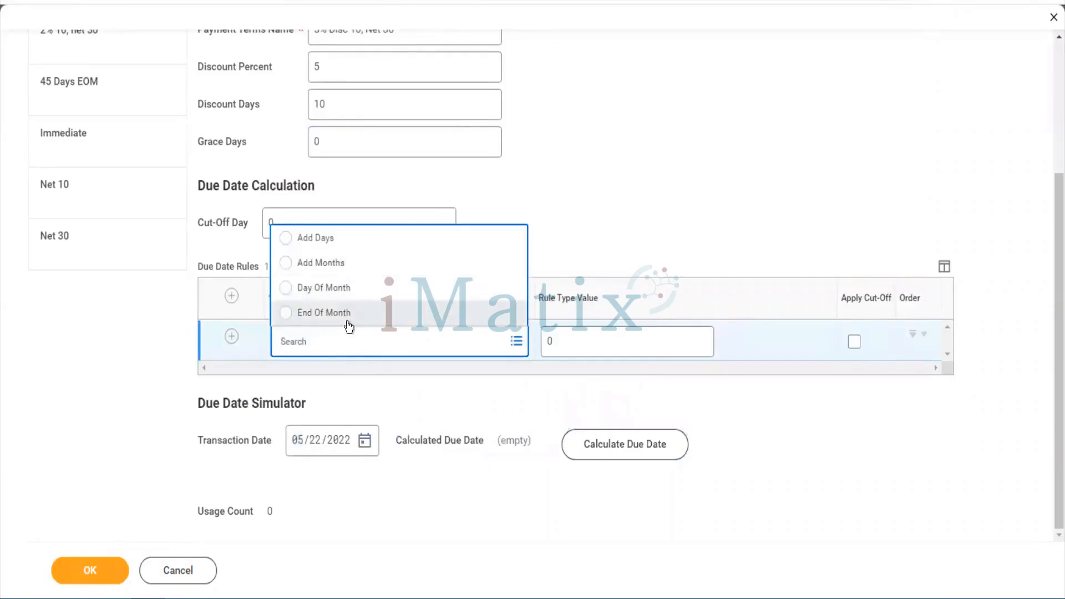
click(331, 244)
click(570, 348)
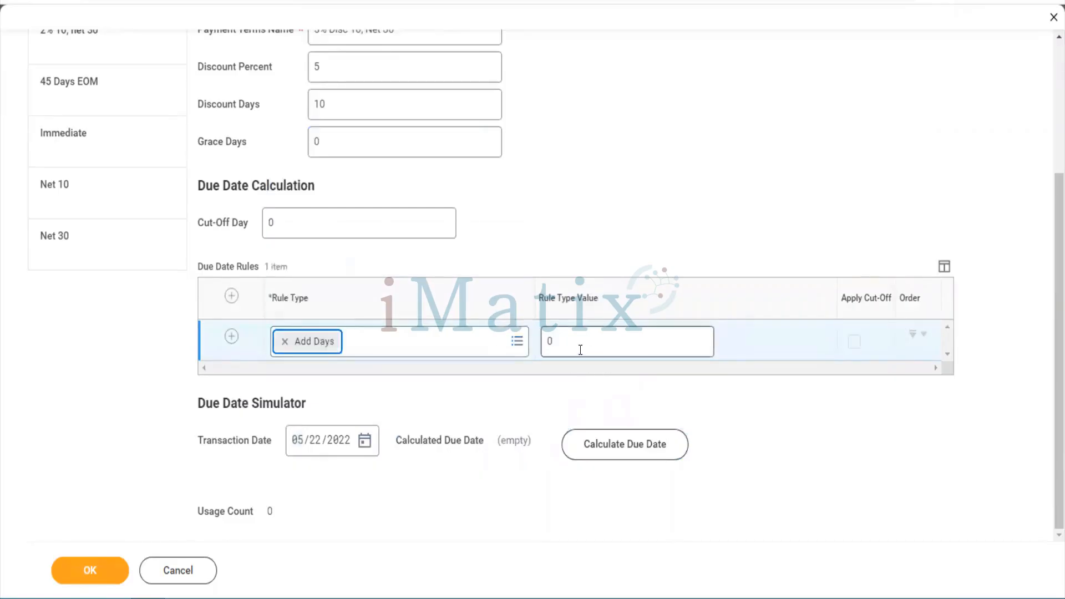
key(BackSpace)
text(3)
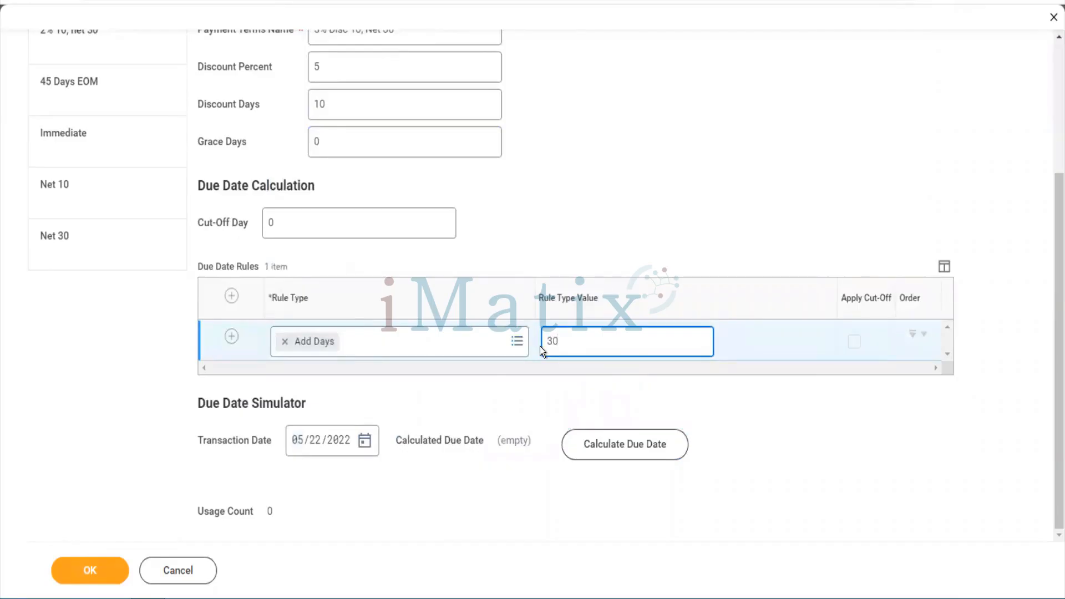
click(622, 447)
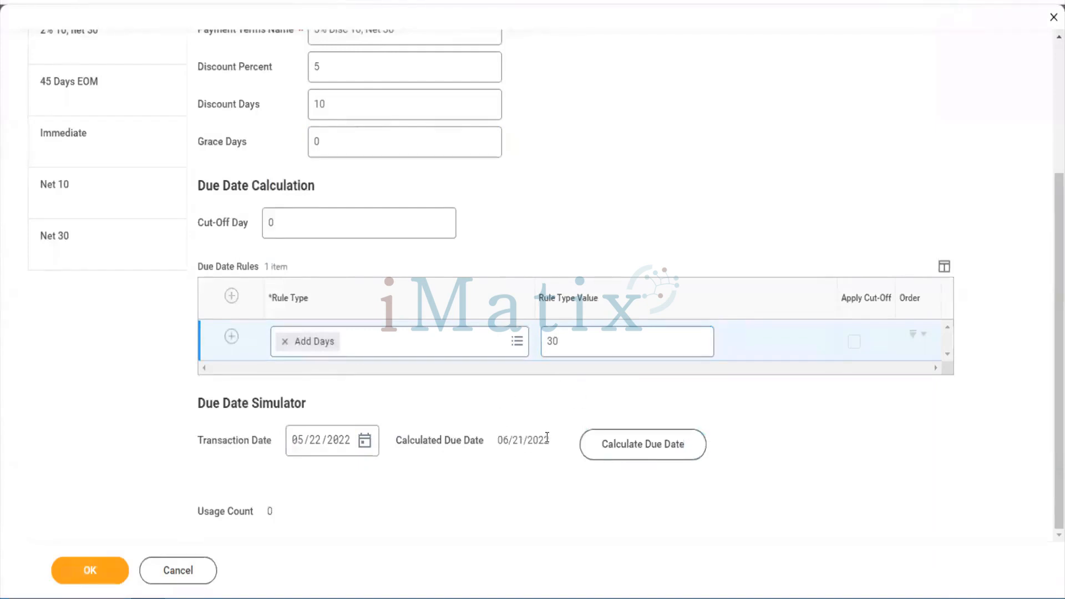
drag(545, 438, 499, 440)
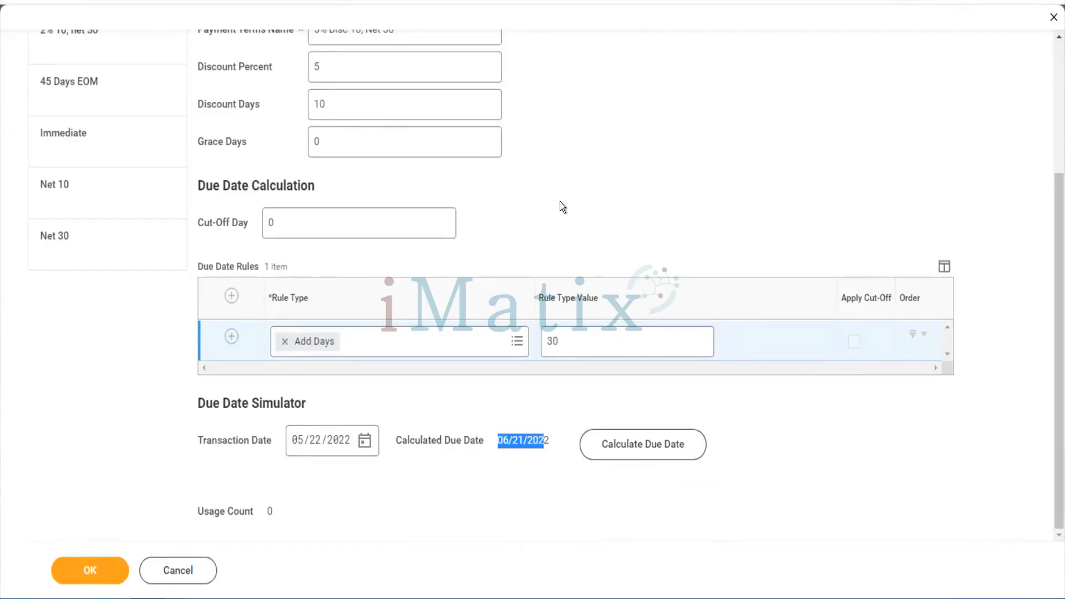
scroll(560, 202, up, 4)
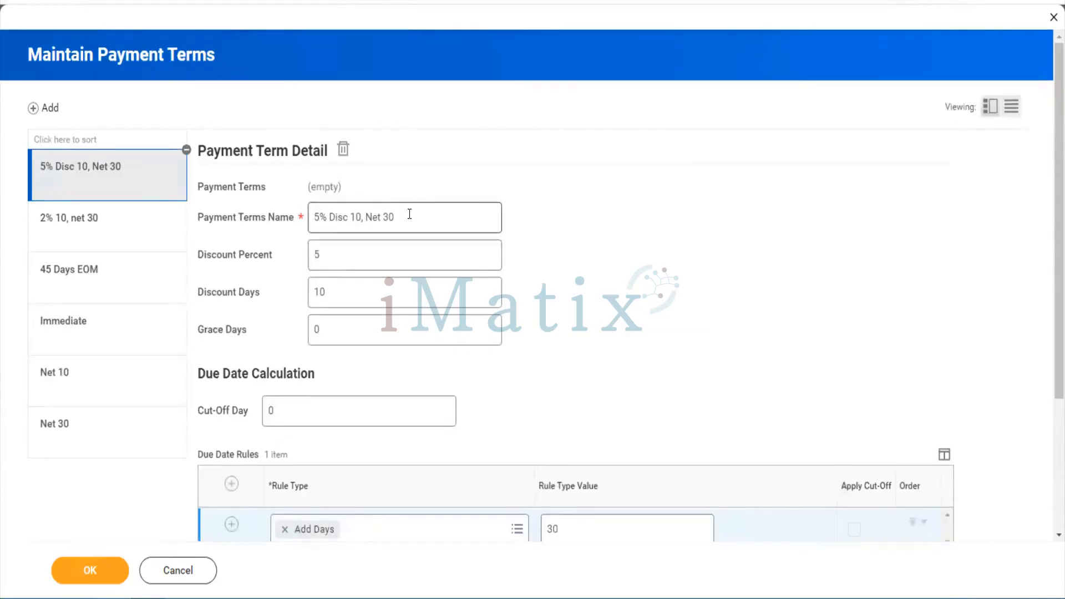
Save the '5% Disc 10, Net 30' payment term with OK
drag(408, 216, 374, 217)
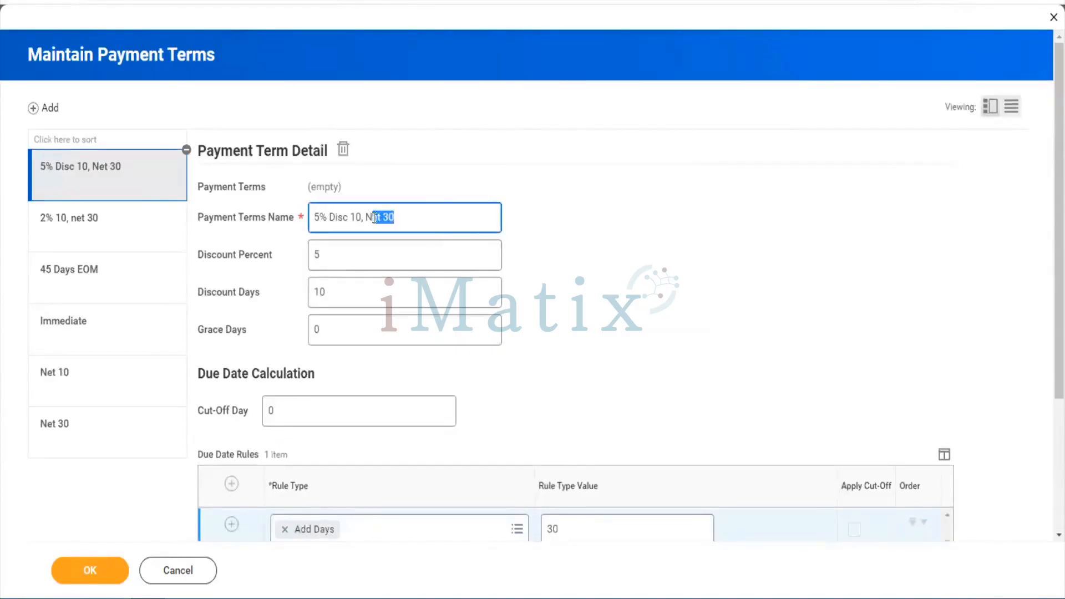
scroll(554, 427, down, 3)
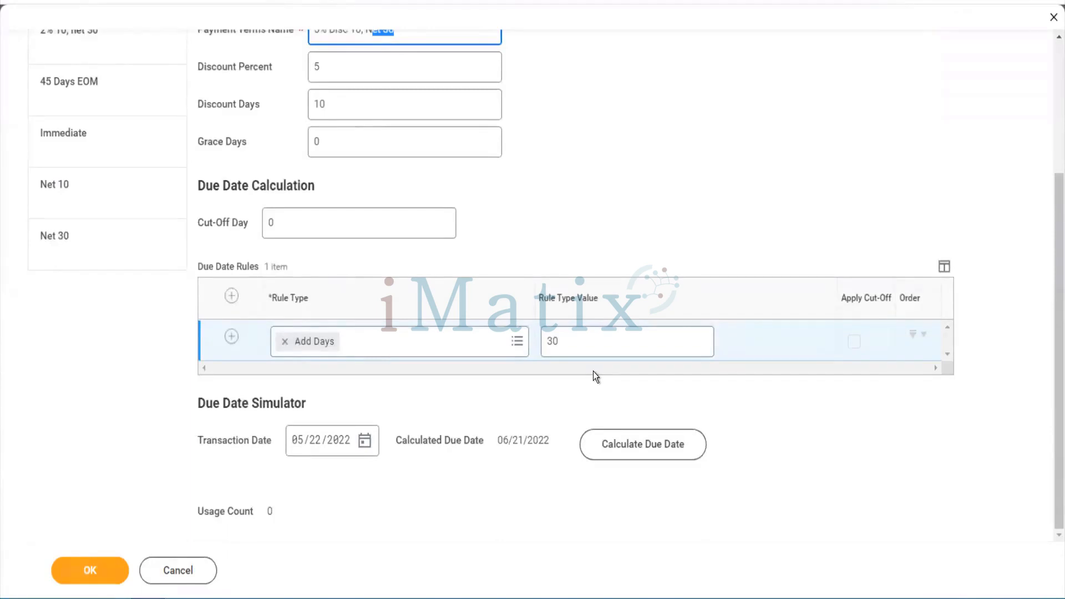
scroll(594, 372, up, 3)
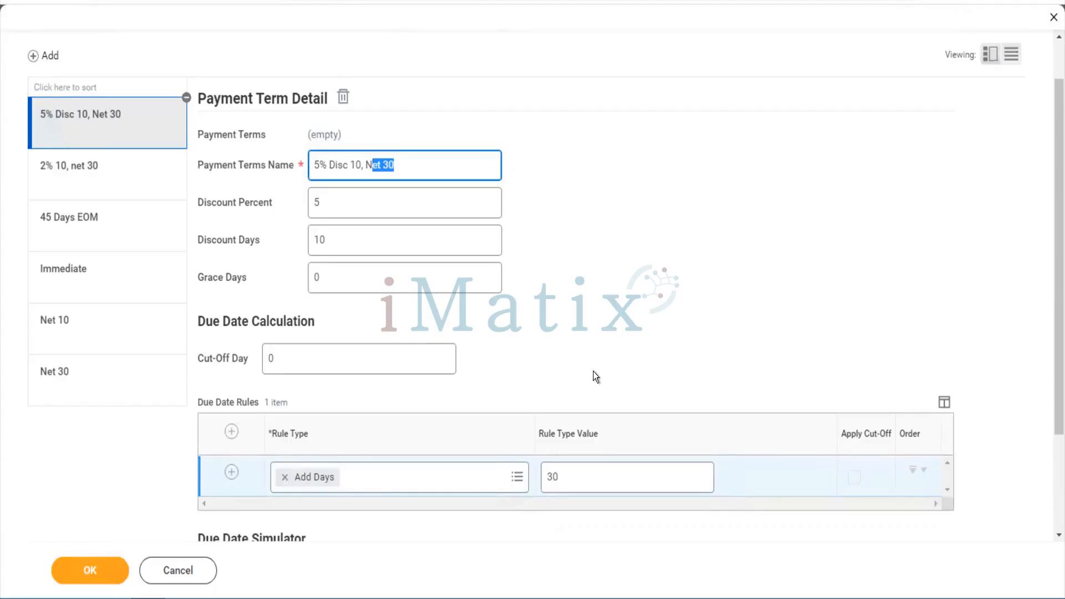
click(594, 371)
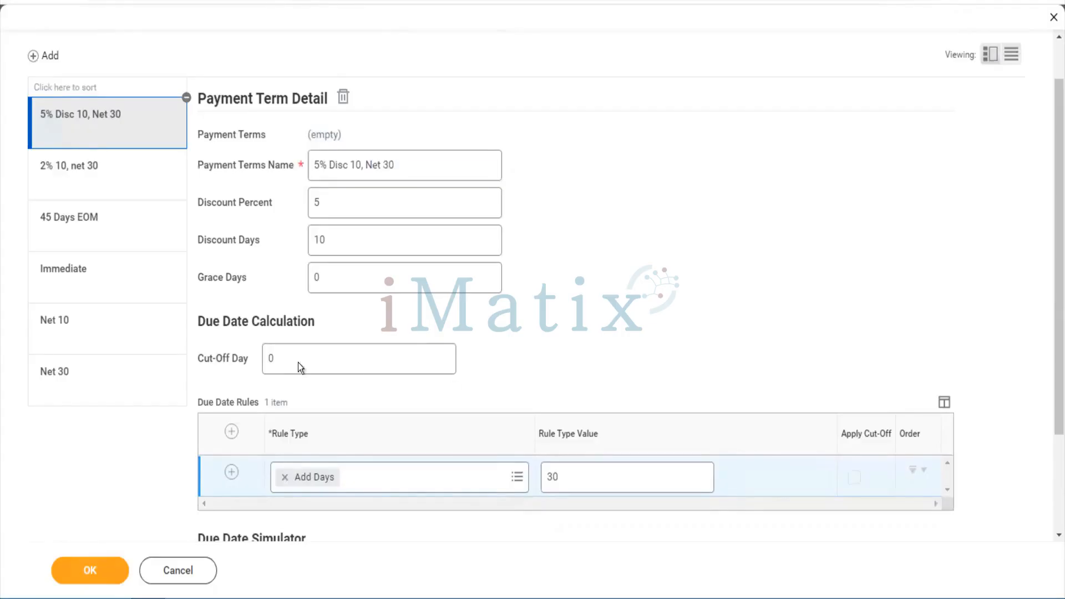
click(109, 567)
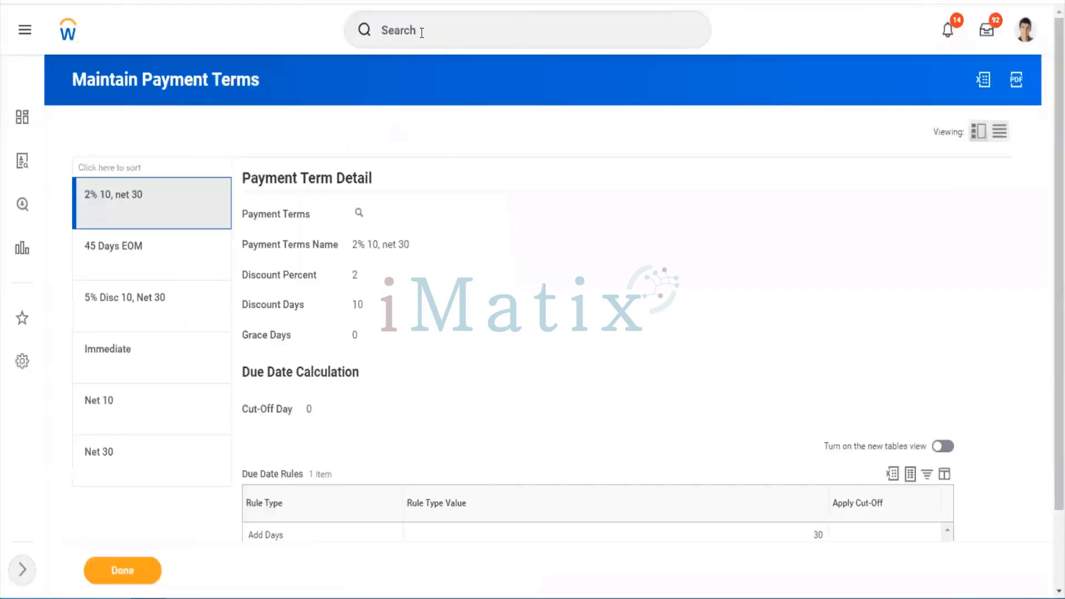
Open the Integration IDs report by searching 'inte id'
click(422, 33)
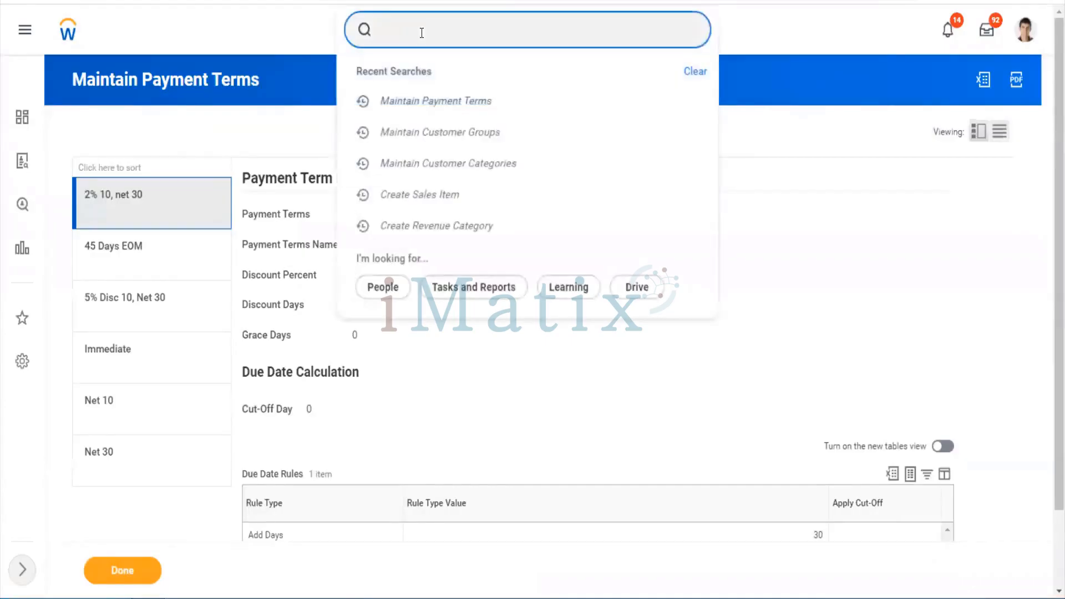
text(inte od)
key(BackSpace)
key(BackSpace)
key(BackSpace)
text(id)
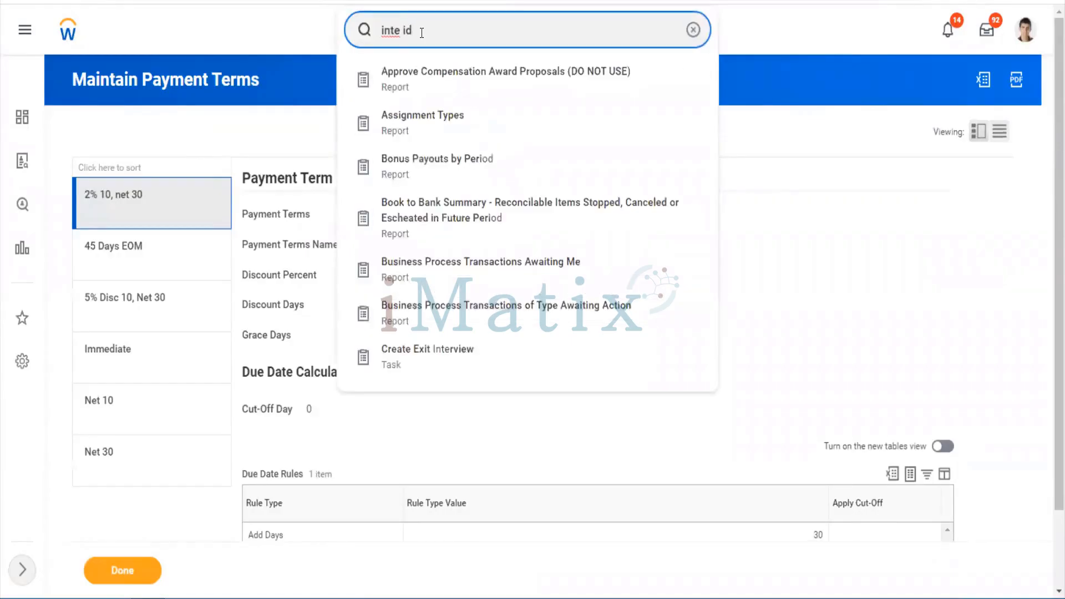
key(Down)
key(Return)
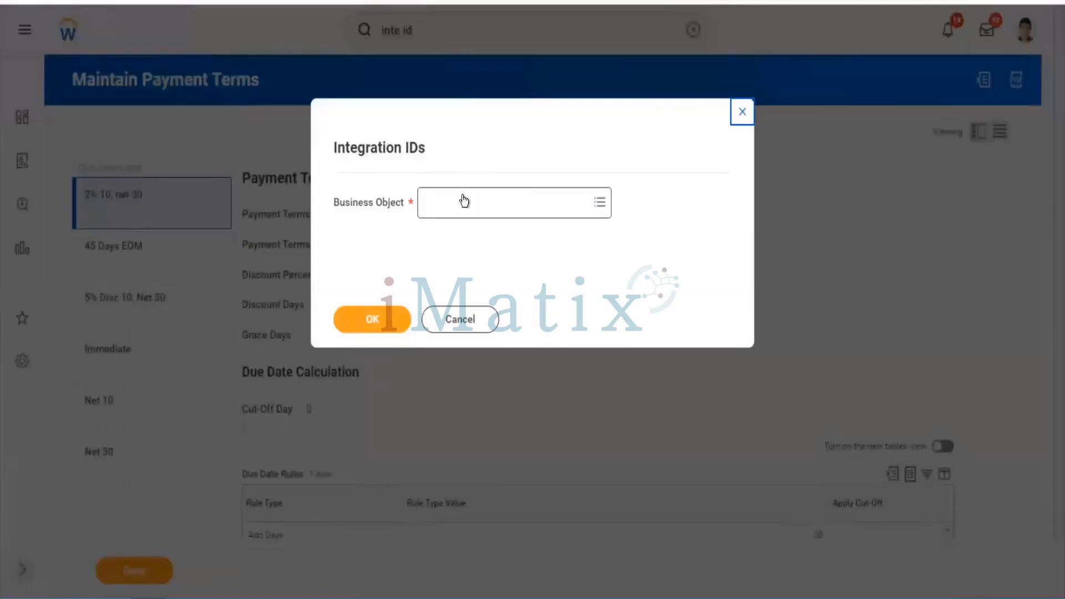
Choose Company as the business object and run the Integration IDs lookup
click(464, 200)
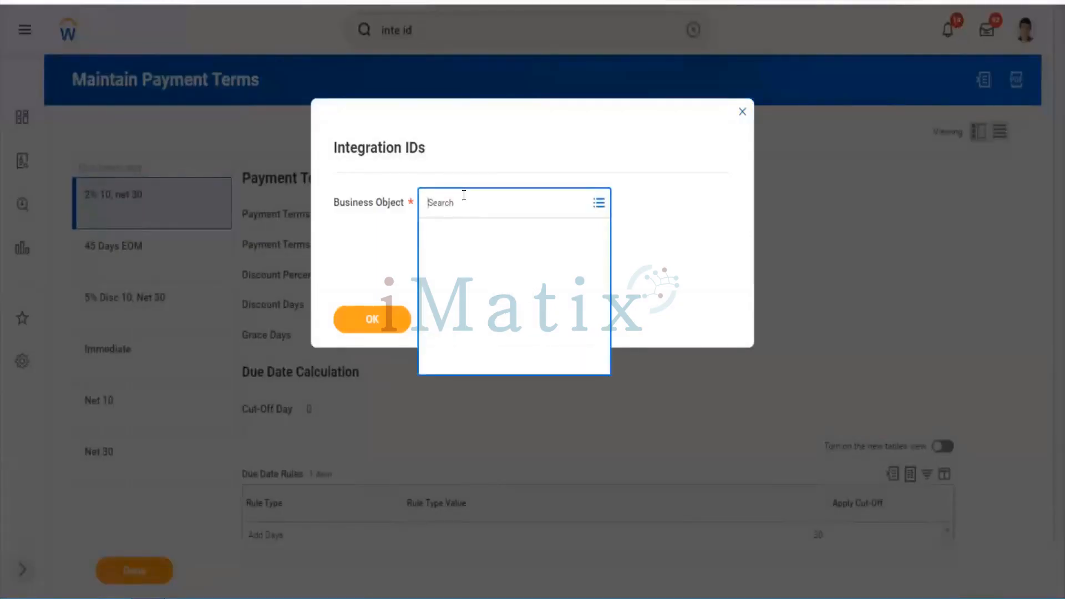
text(cust id)
key(BackSpace)
key(BackSpace)
key(BackSpace)
key(BackSpace)
key(BackSpace)
key(BackSpace)
key(BackSpace)
text(compny)
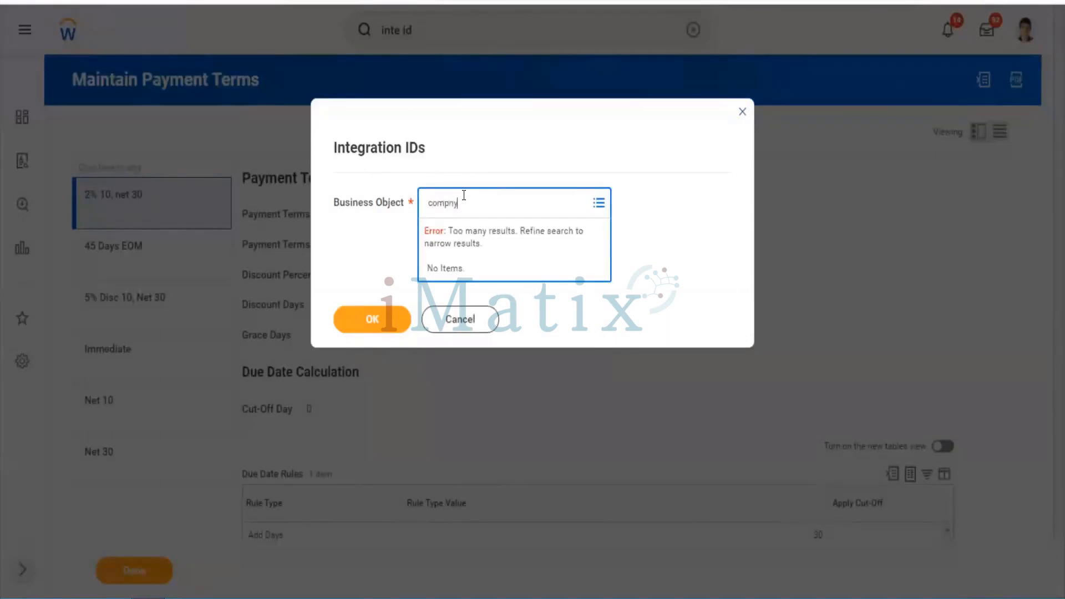
key(BackSpace)
key(BackSpace)
text(any)
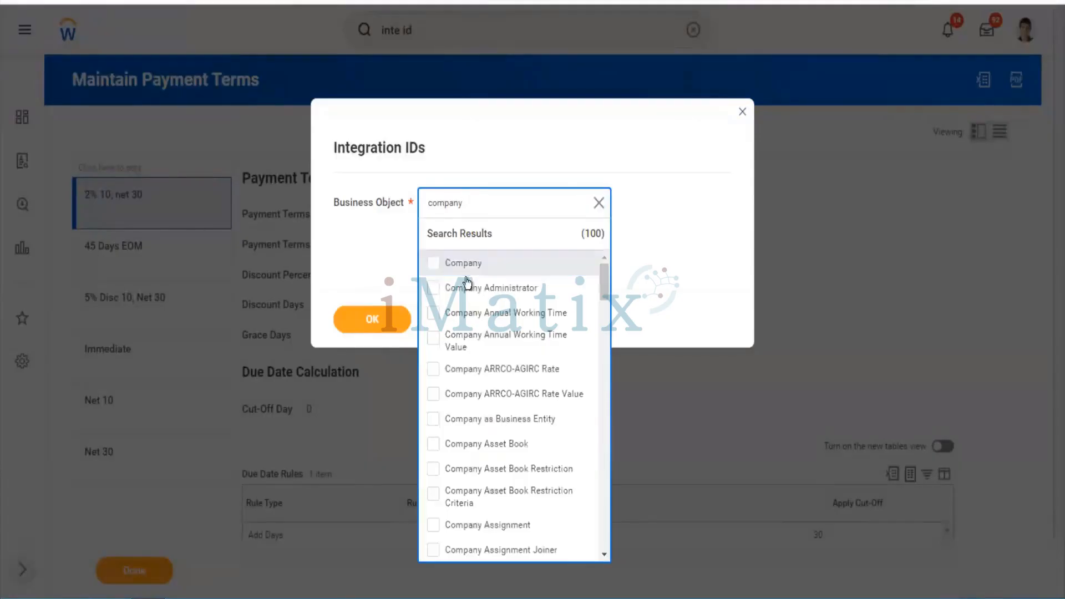
click(433, 263)
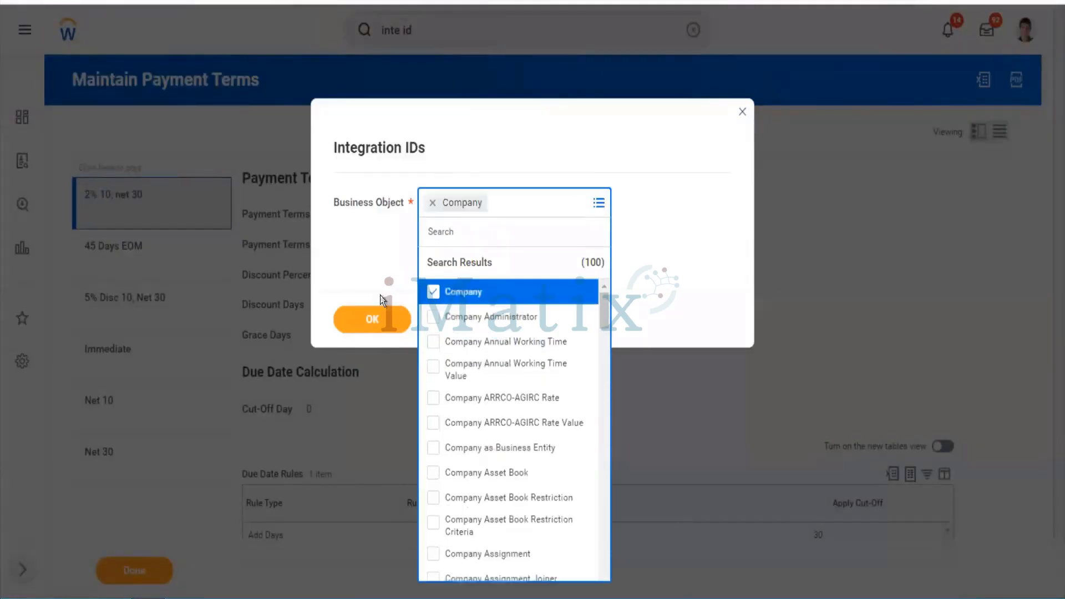
click(378, 314)
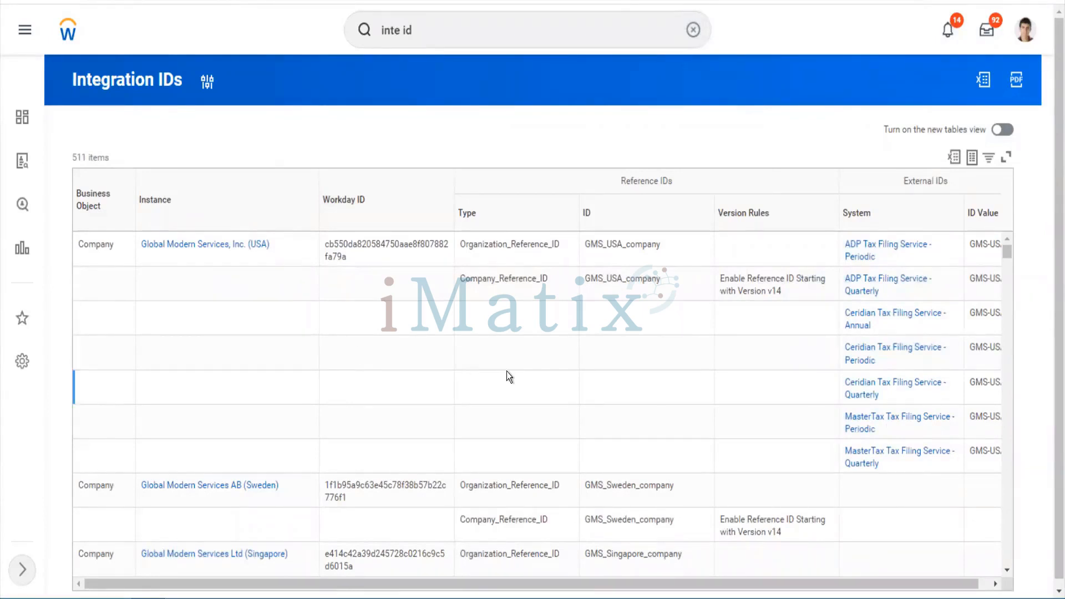
Search the report page for 'twitter' and 'wipro' company entries
key(ctrl+f)
text(twitter)
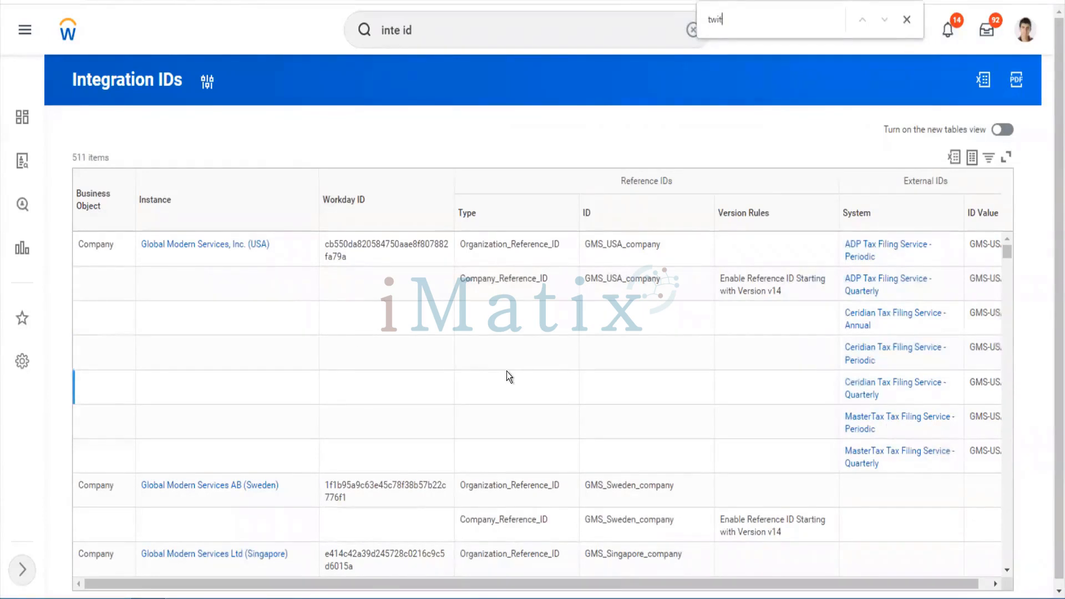
key(BackSpace)
key(BackSpace)
key(BackSpace)
key(BackSpace)
key(BackSpace)
key(BackSpace)
key(BackSpace)
text(tw)
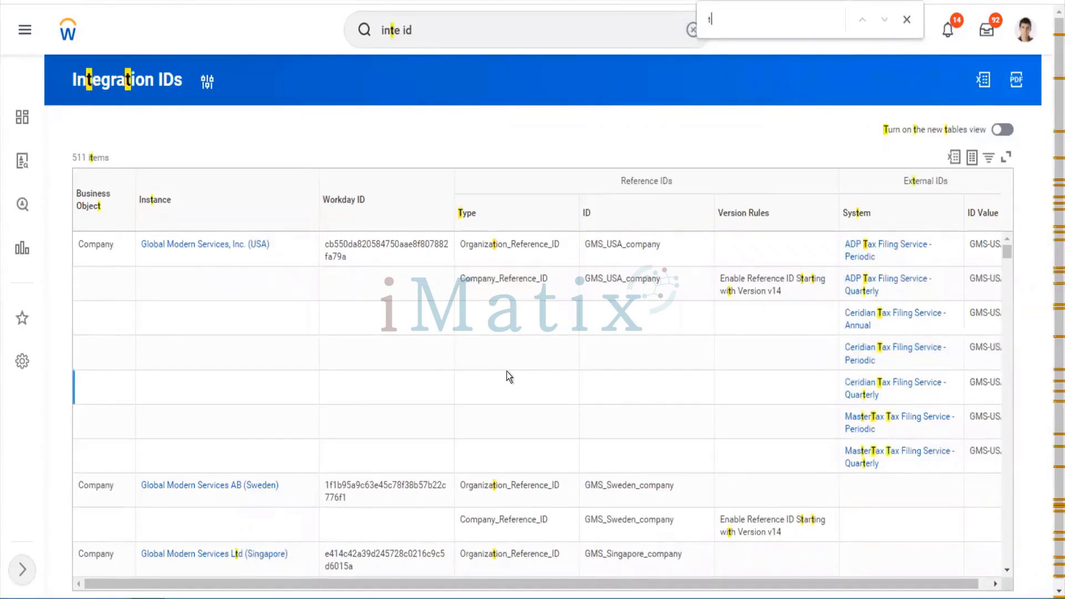
text(itter)
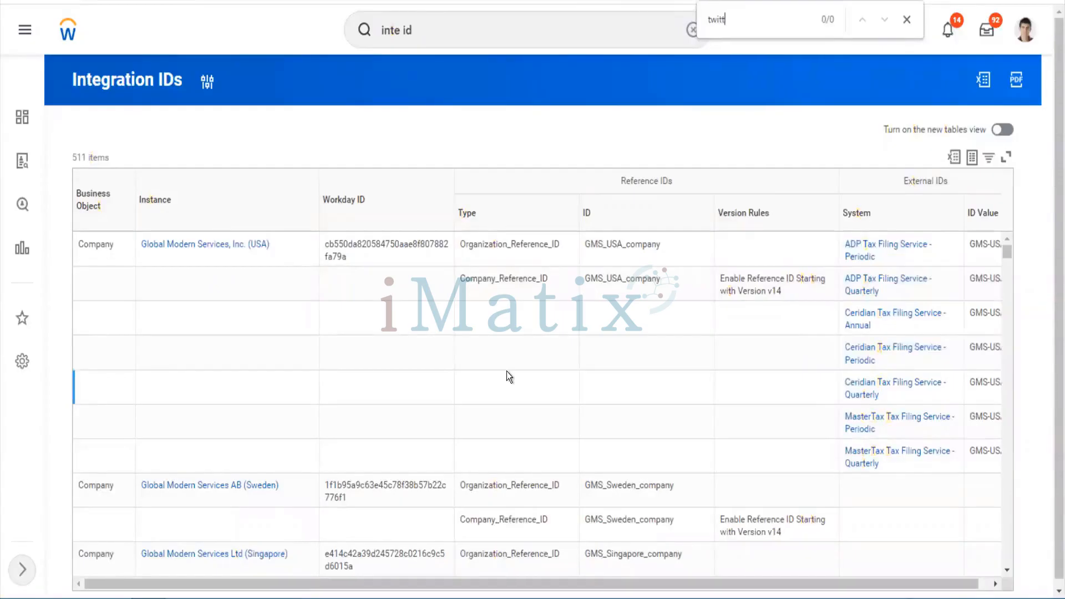
key(BackSpace)
key(BackSpace)
key(BackSpace)
key(BackSpace)
key(BackSpace)
key(BackSpace)
key(BackSpace)
text(wipro)
key(BackSpace)
key(BackSpace)
key(BackSpace)
key(BackSpace)
key(BackSpace)
text(twitter)
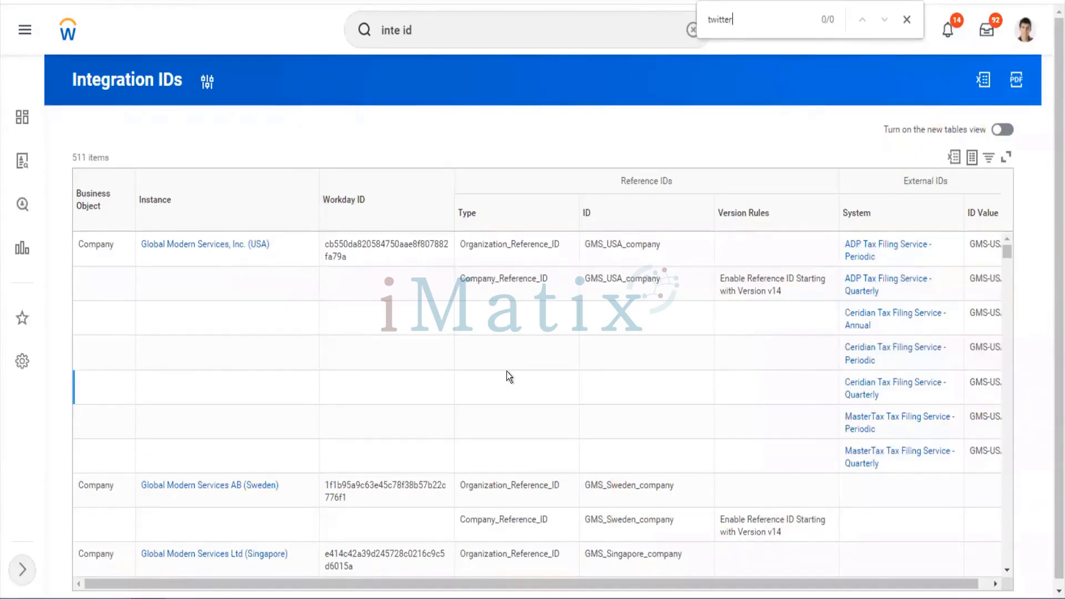
key(BackSpace)
key(BackSpace)
key(BackSpace)
key(BackSpace)
key(BackSpace)
key(BackSpace)
key(BackSpace)
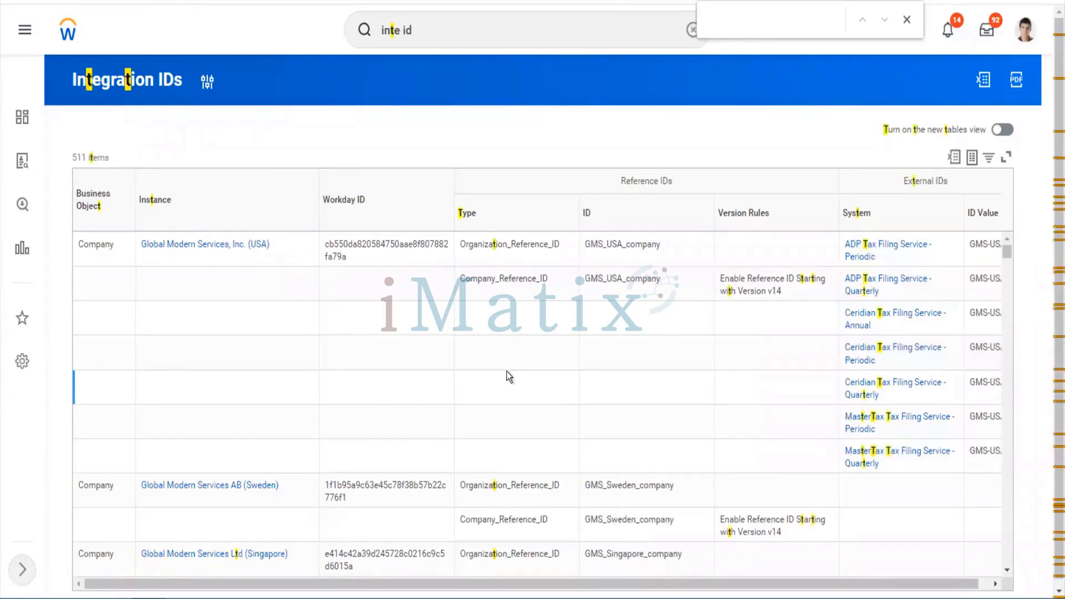
scroll(507, 371, down, 10)
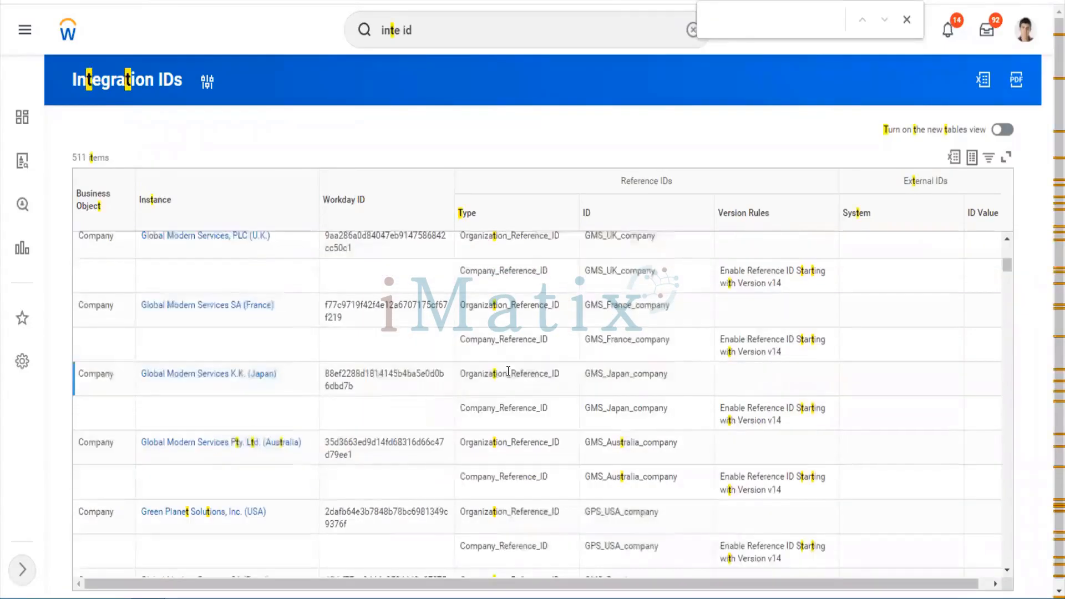
scroll(508, 371, down, 5)
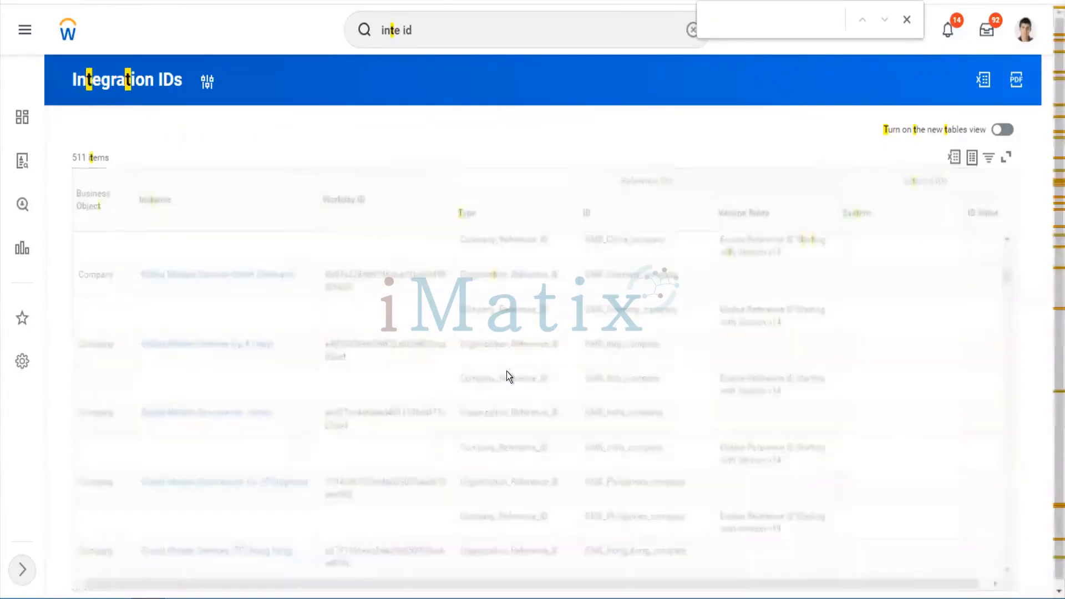
Close the find bar and empty the Workday search box
click(436, 30)
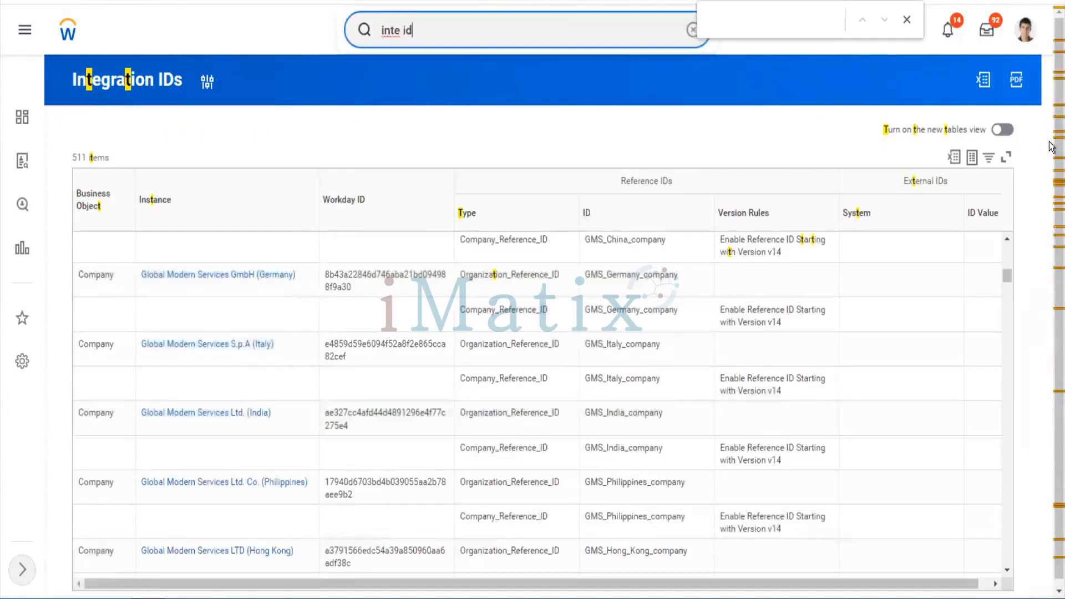
click(907, 21)
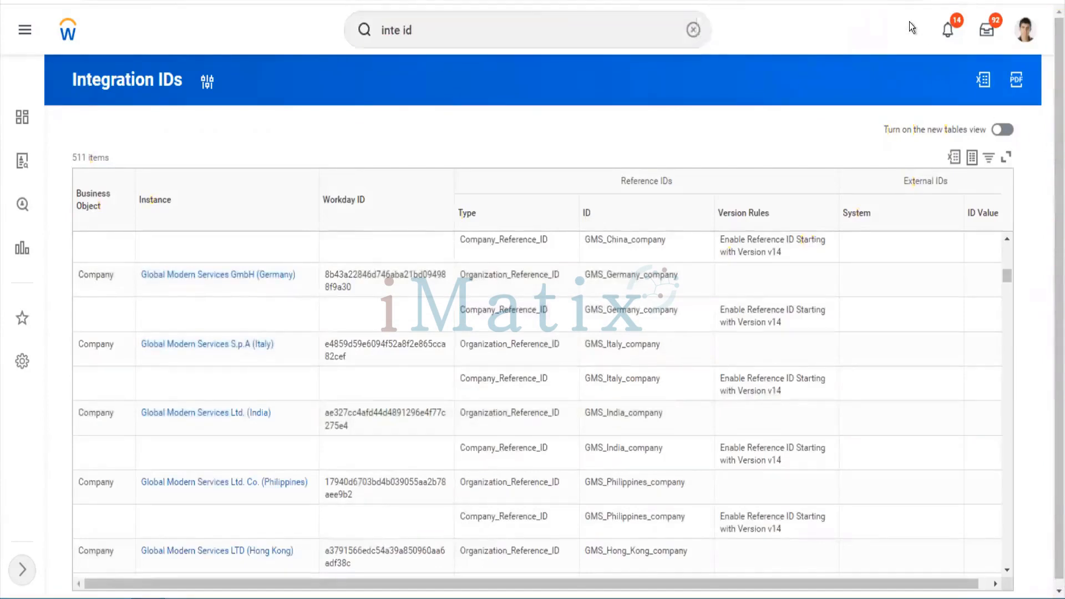
click(694, 31)
click(568, 34)
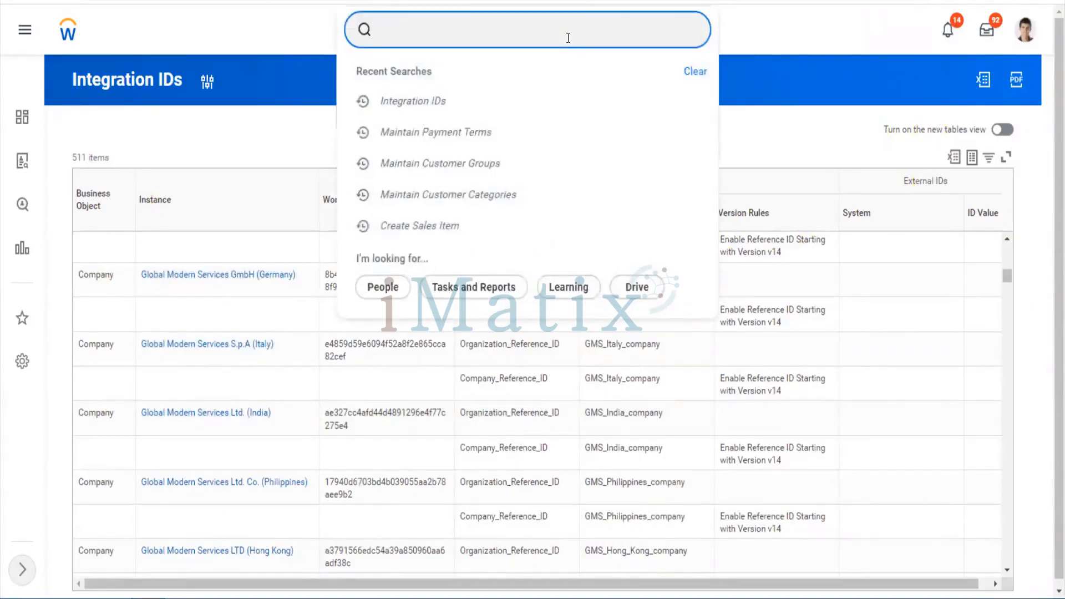
Open the TW101 Twitter Inc company profile from a 'twitter' search
text(twitter)
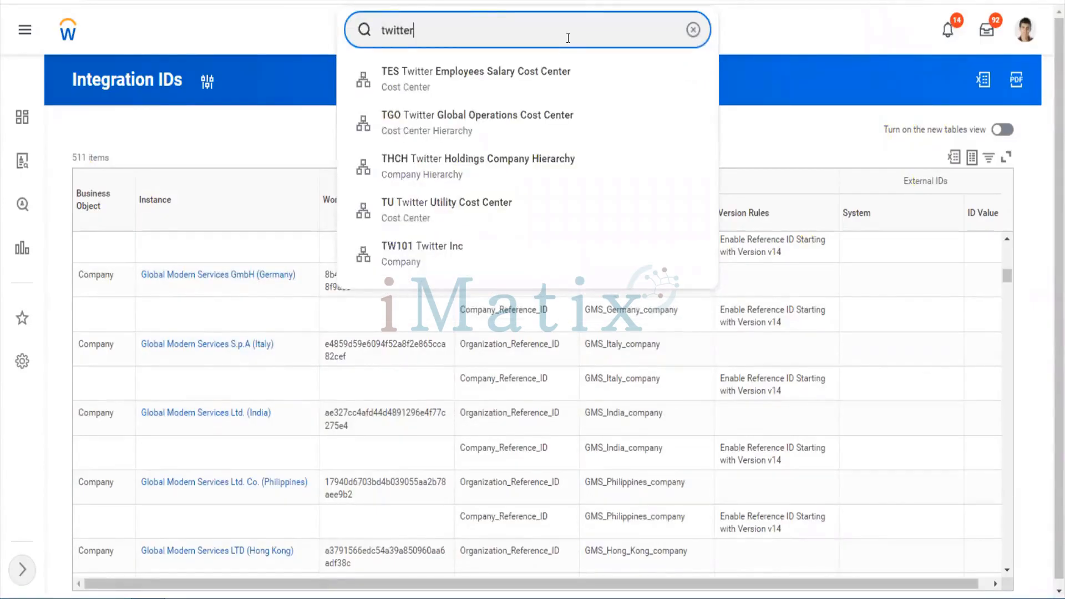
key(Down)
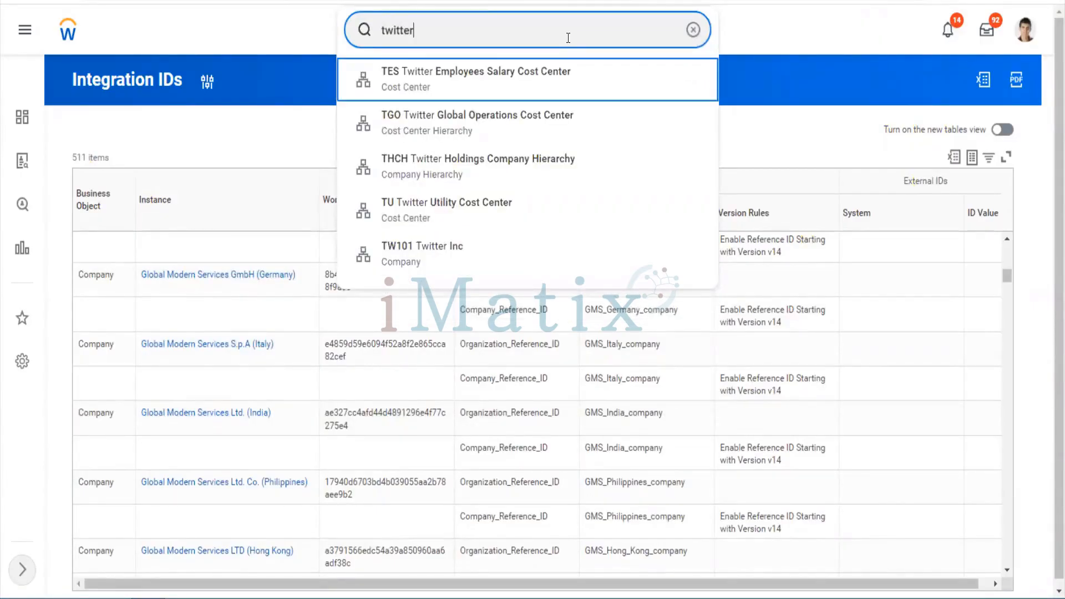
key(Down)
key(Down)
key(Down)
key(Down)
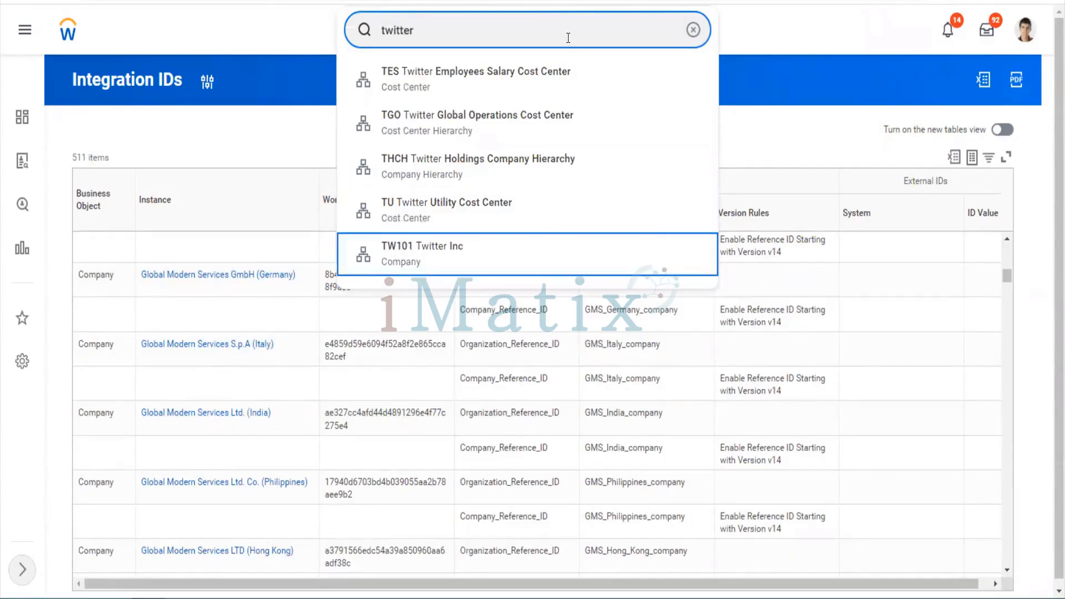
key(Return)
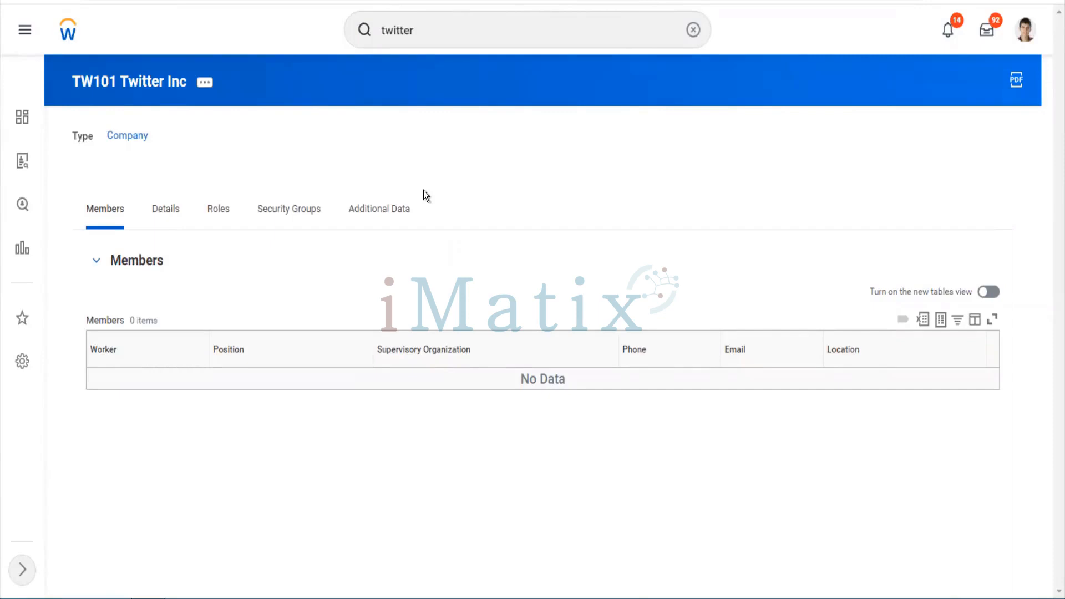
Replace the search text with 'inte id'
click(451, 31)
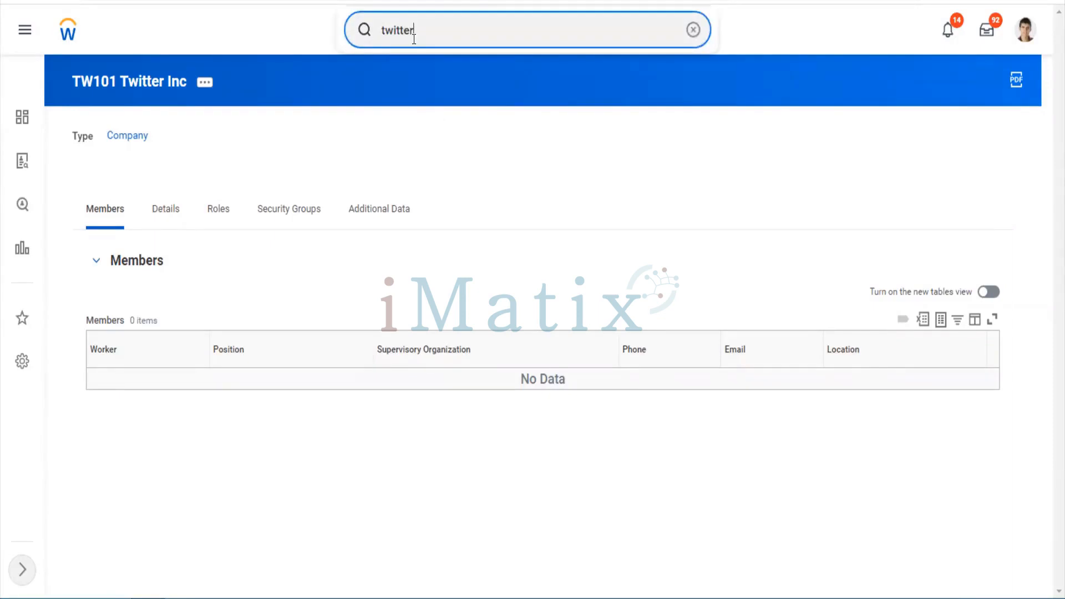
key(ctrl+a)
text(inte id)
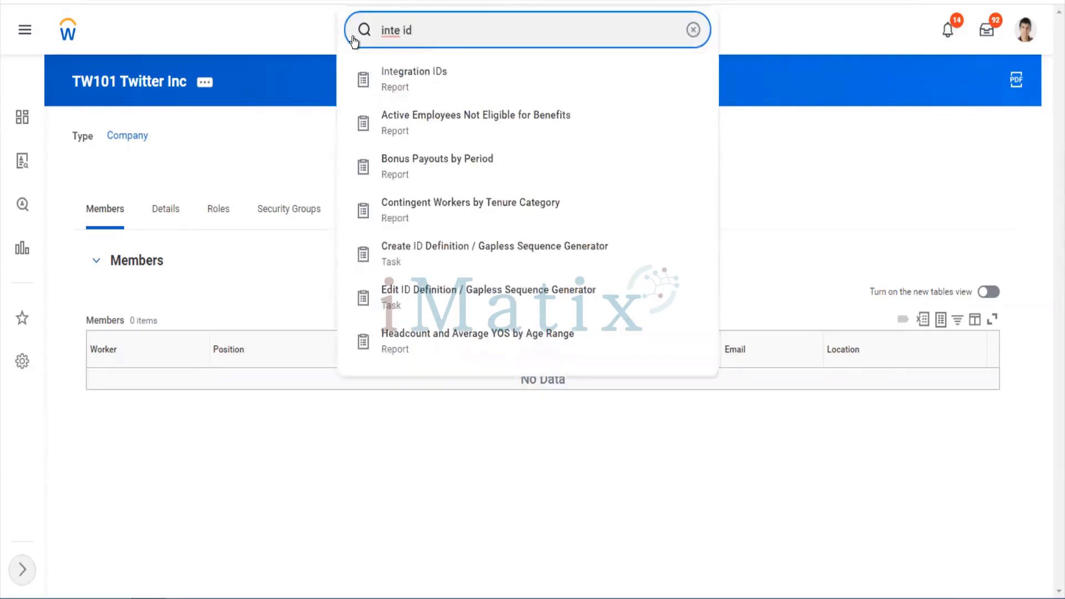
Run Integration IDs for Customer Group, showing 10 groups including US Customer Group as CUSTOMER_GROUP-6-10
key(Down)
key(Return)
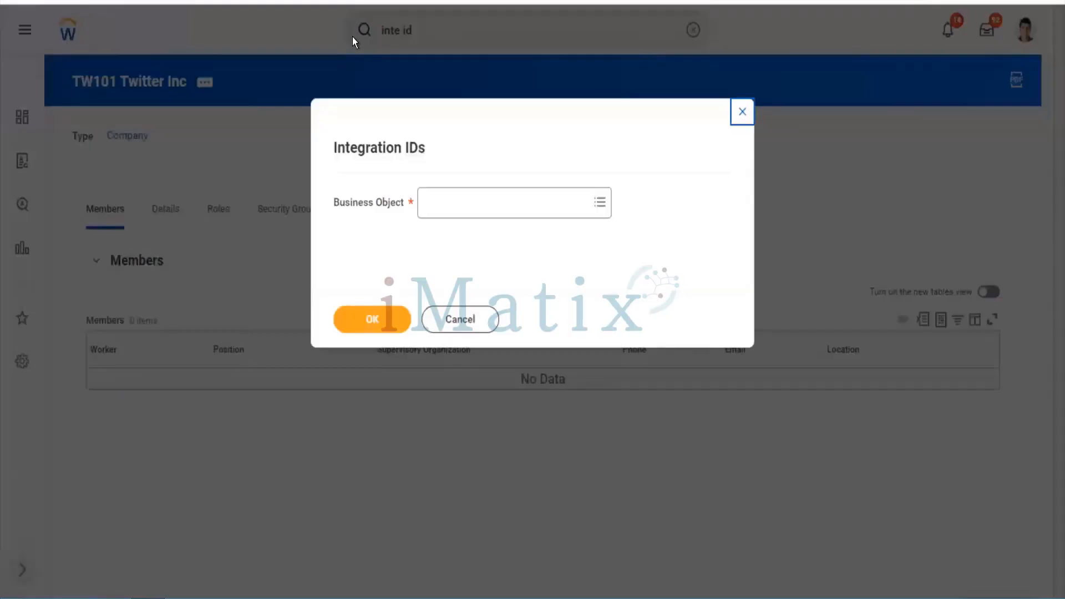
click(442, 205)
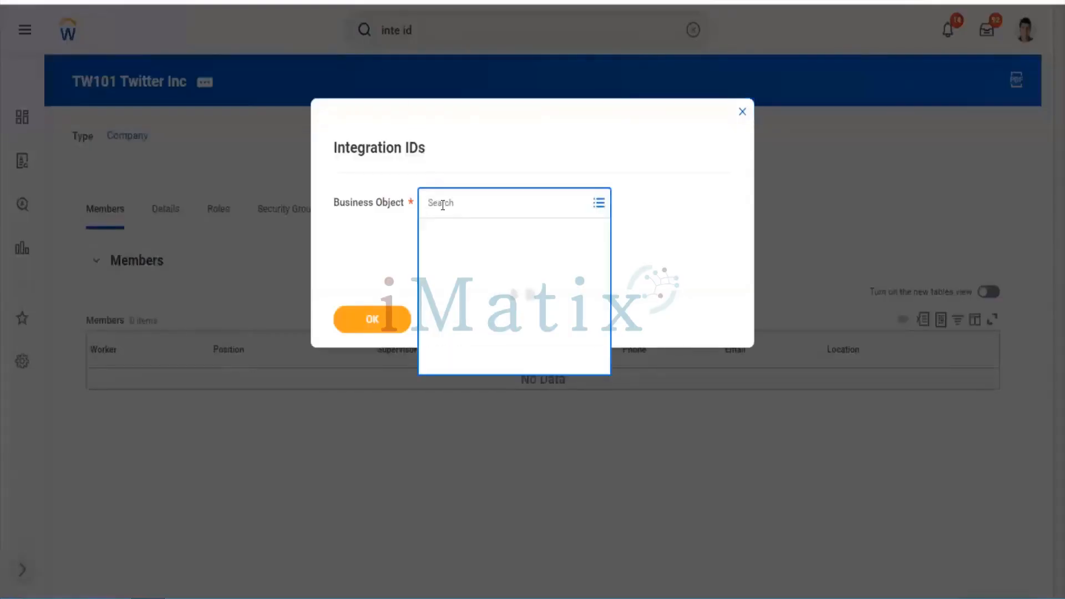
text(cu)
key(Return)
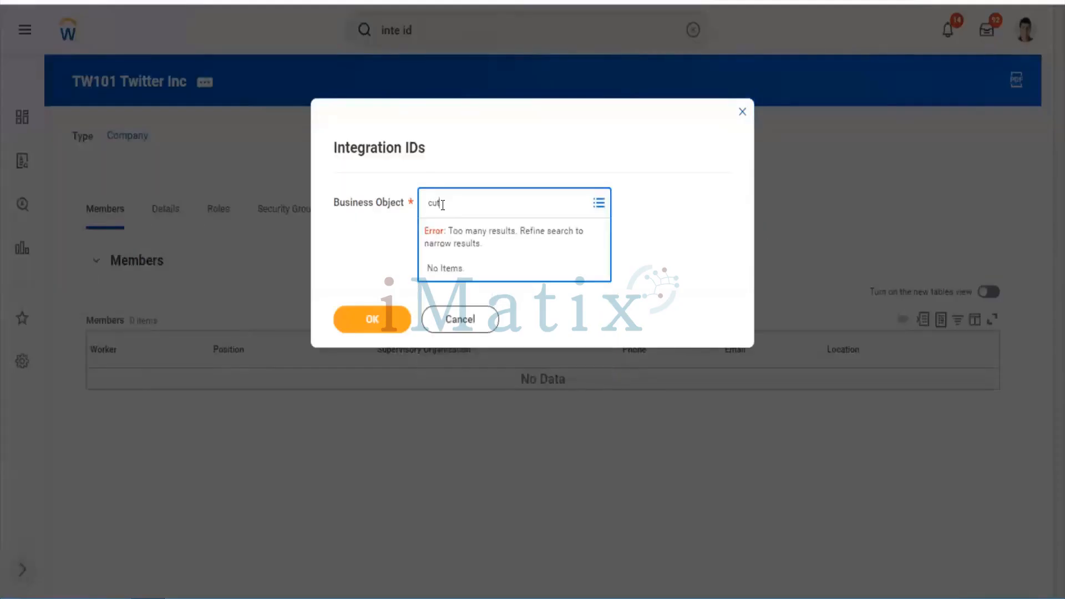
text(stomer group)
key(Return)
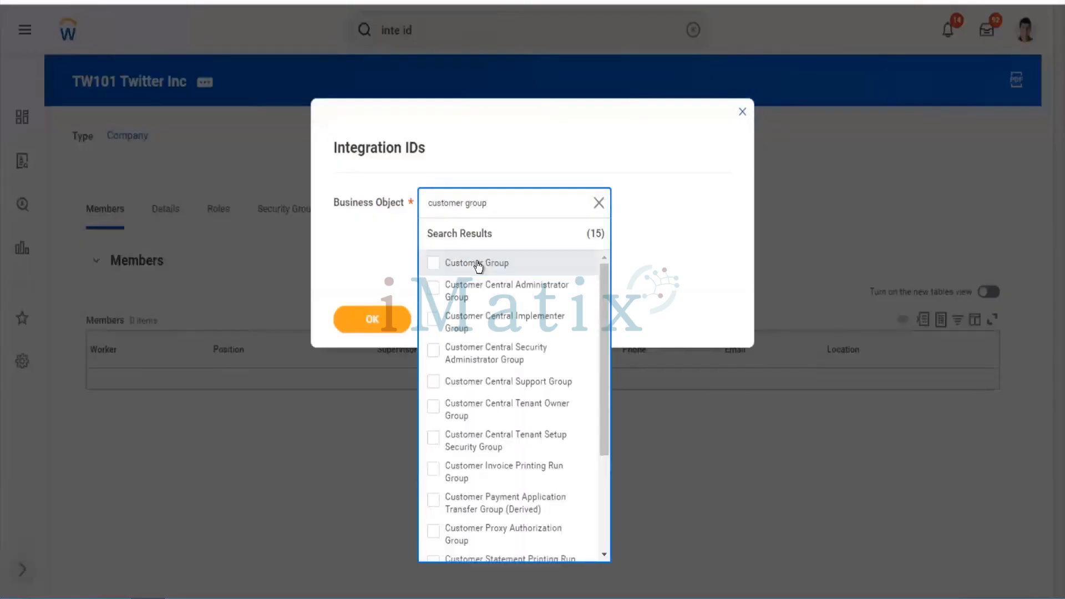
click(478, 264)
click(378, 319)
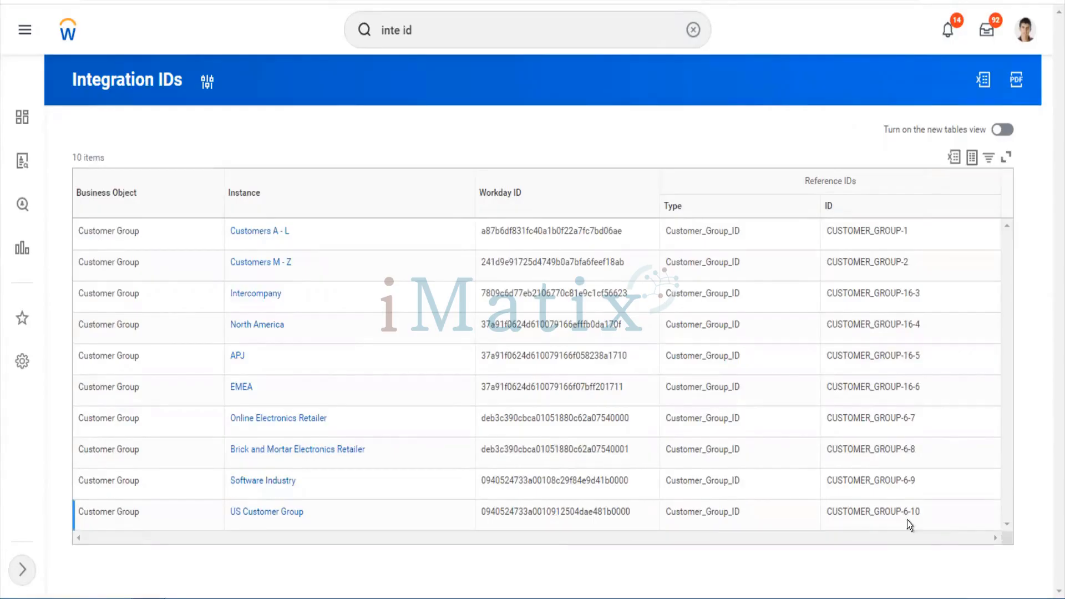
click(483, 45)
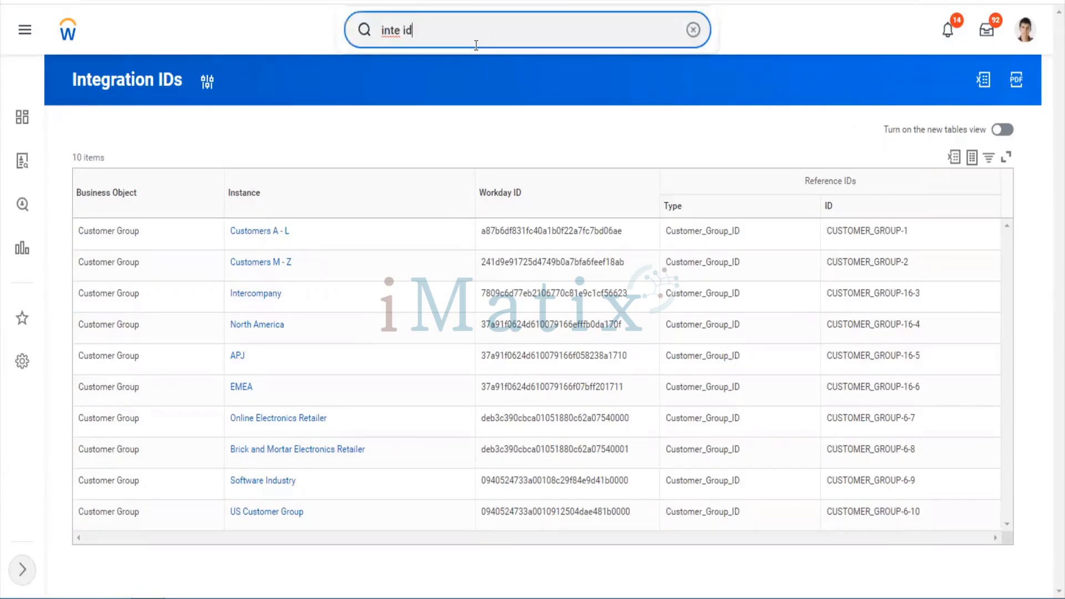
Search 'mai cust group' and open the Maintain Customer Groups task
drag(473, 45, 337, 36)
text(mai ref)
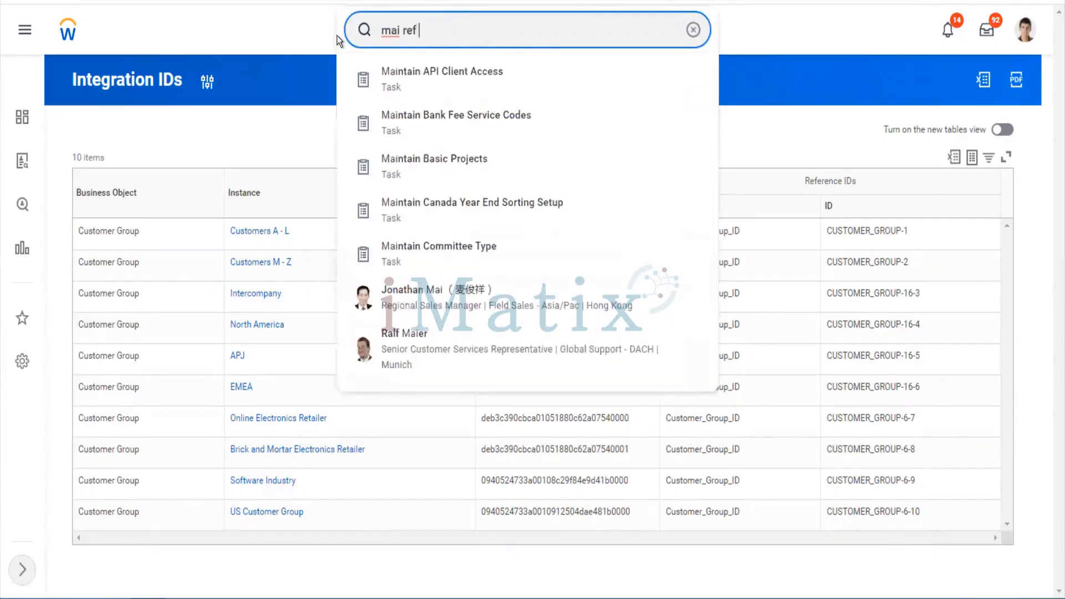
key(BackSpace)
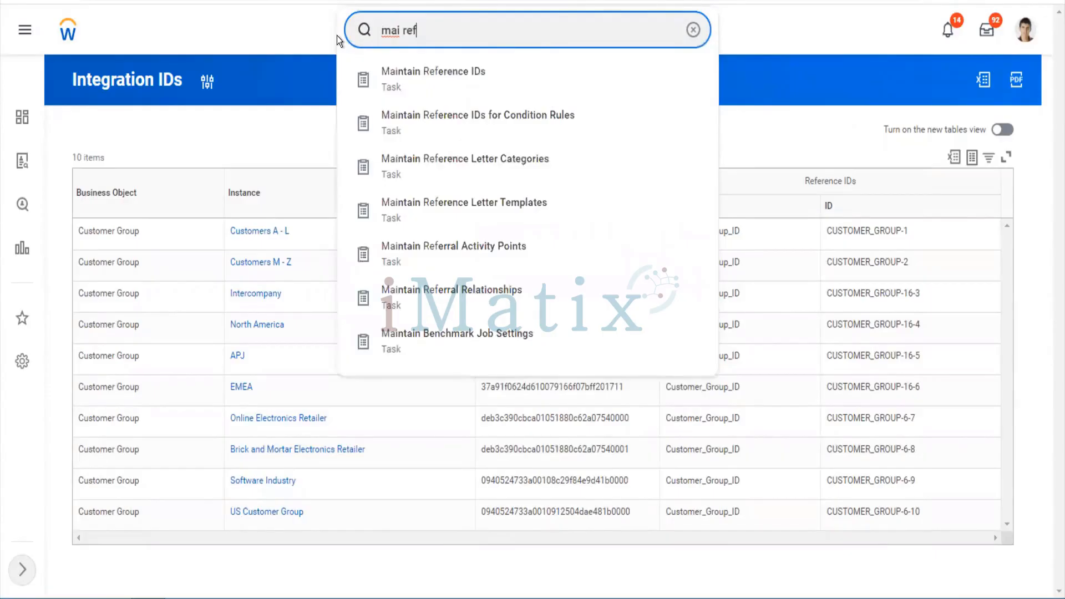
key(BackSpace)
key(BackSpace)
key(BackSpace)
key(BackSpace)
key(BackSpace)
key(BackSpace)
key(BackSpace)
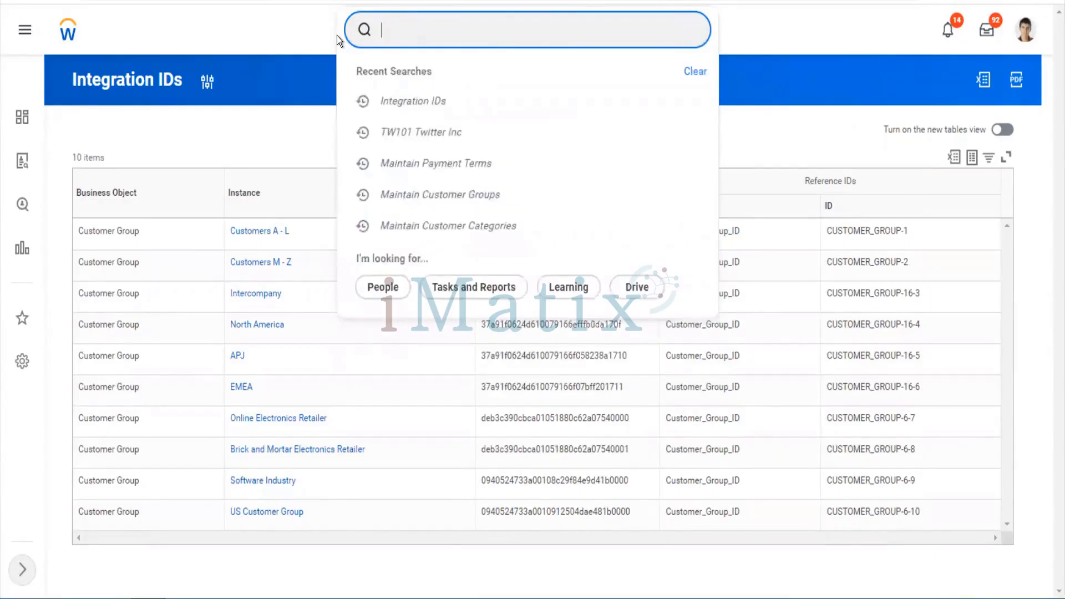
text(mai cust group)
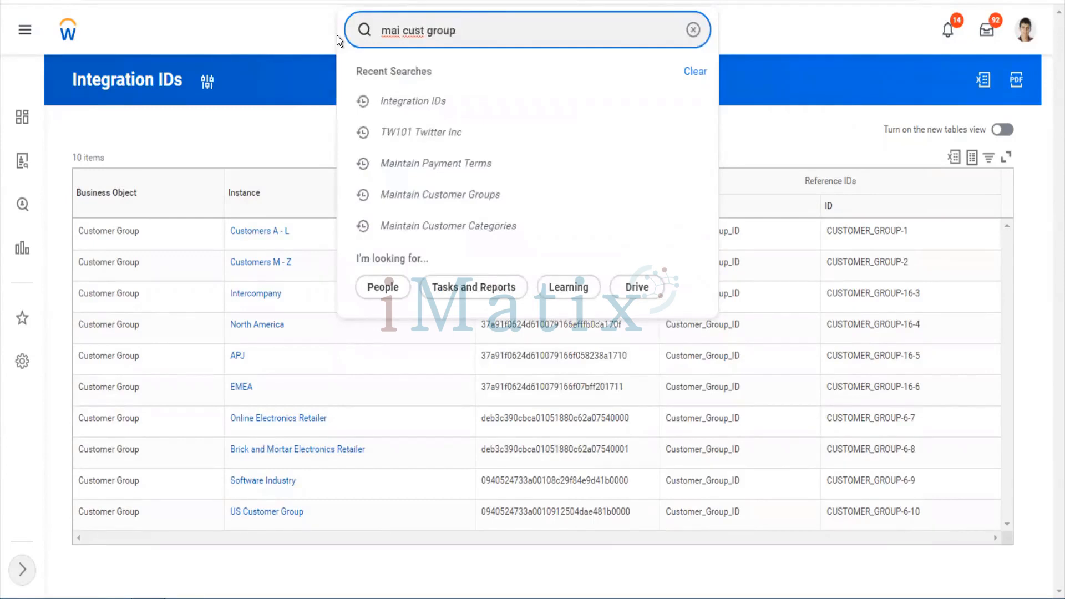
key(BackSpace)
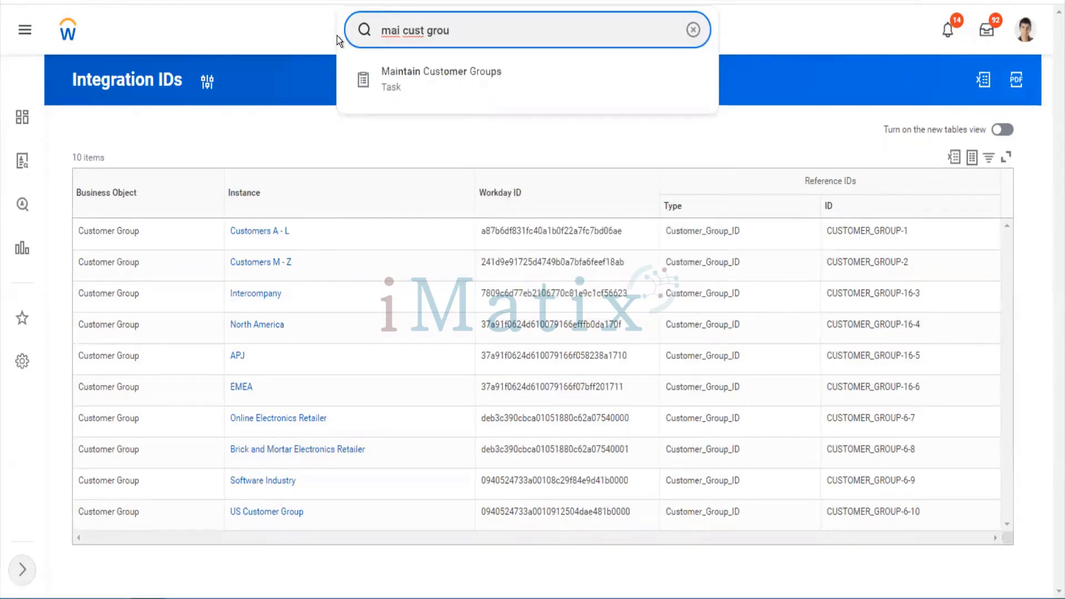
key(Down)
key(Return)
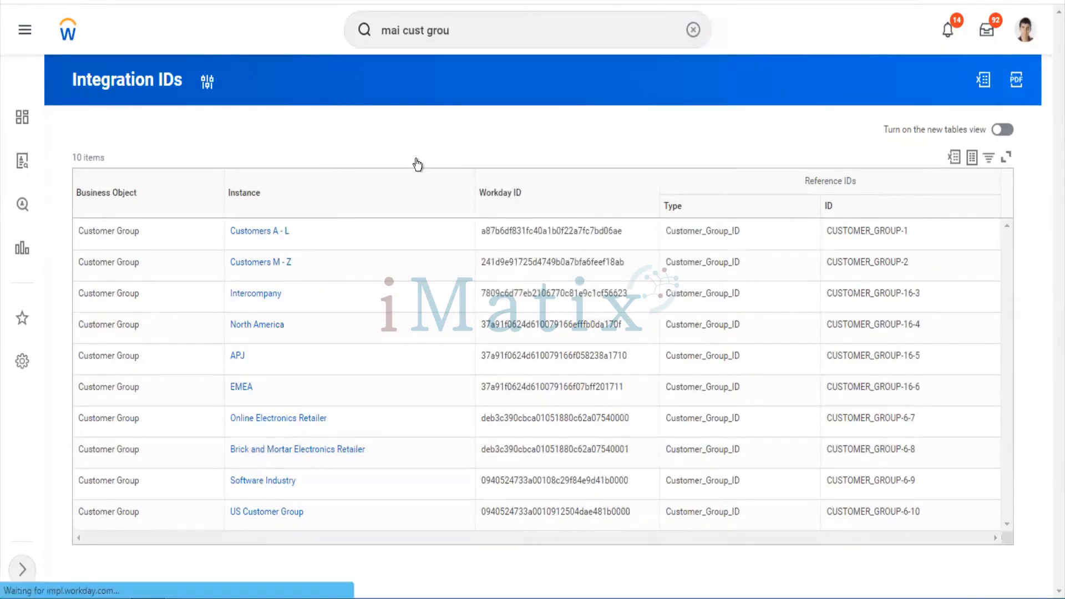
Open the full US Customer Group record from the list
scroll(400, 311, down, 3)
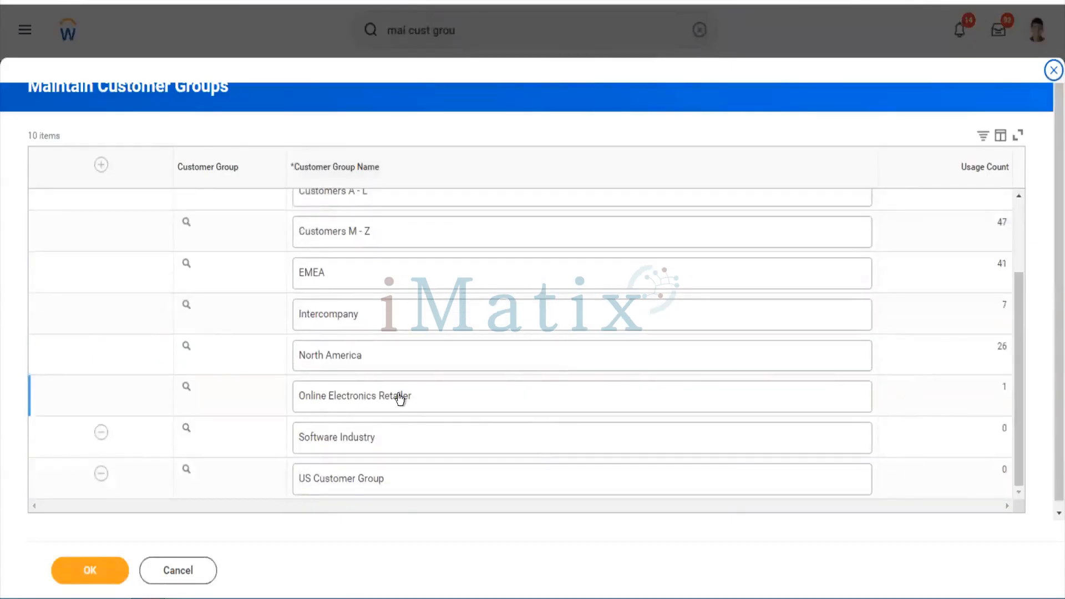
scroll(400, 399, down, 1)
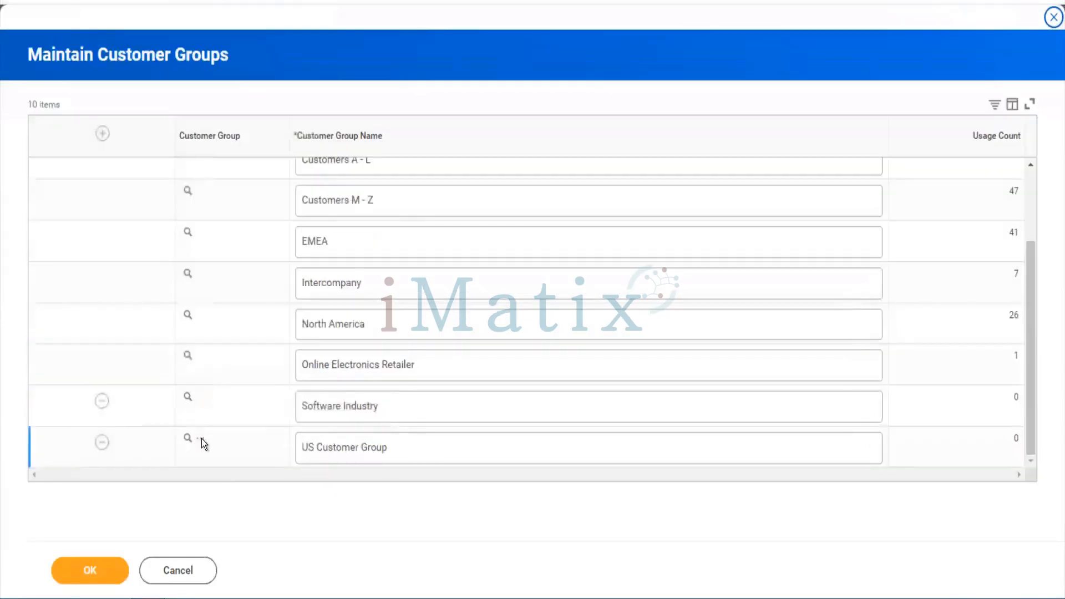
click(201, 440)
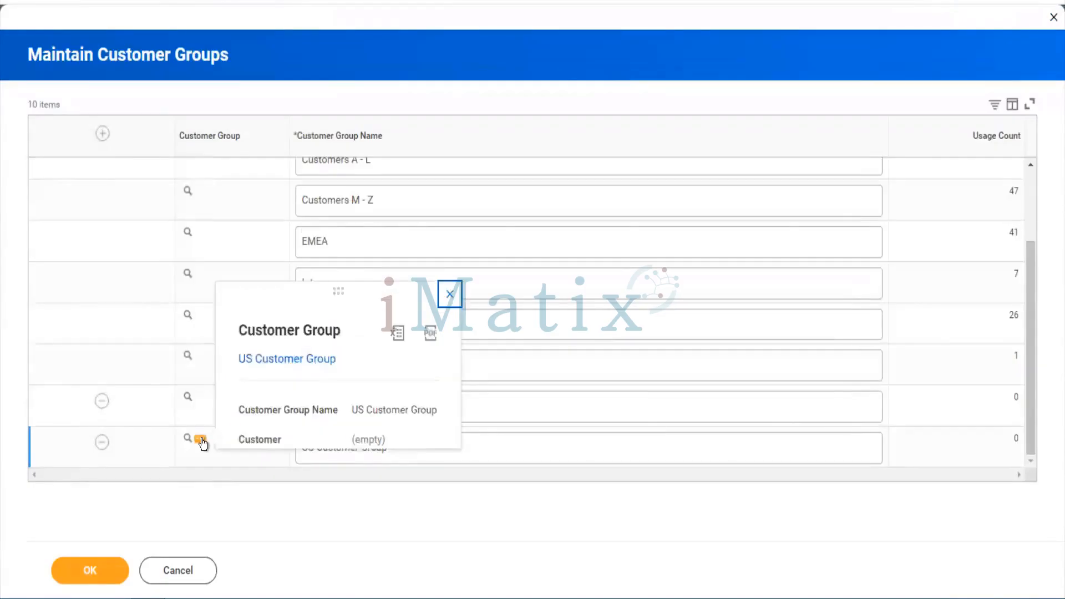
click(314, 364)
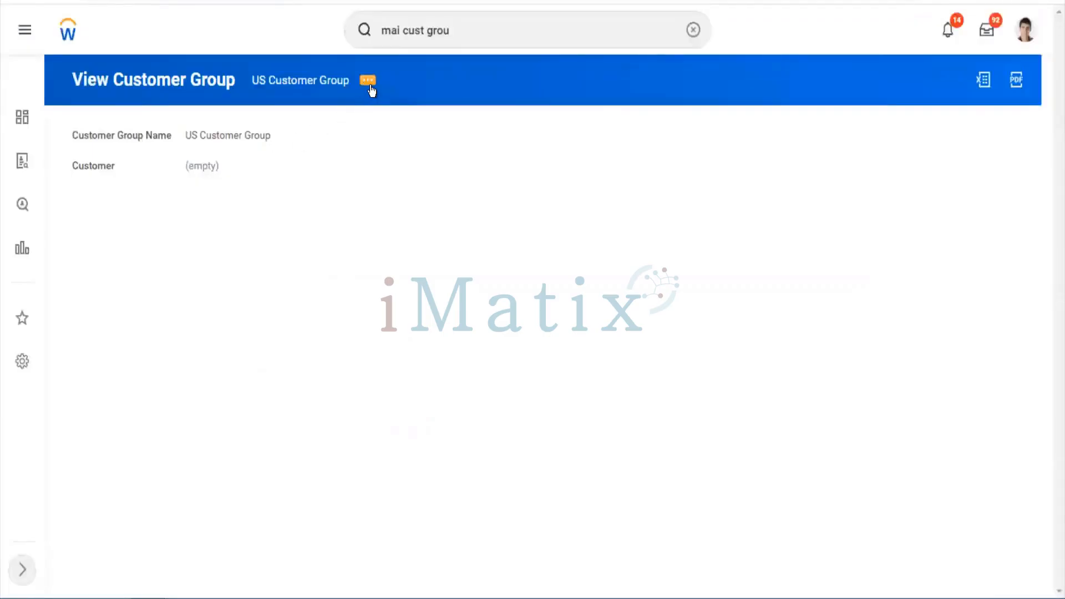
Change US Customer Group's reference ID to US_Customer_Group and save it
click(369, 83)
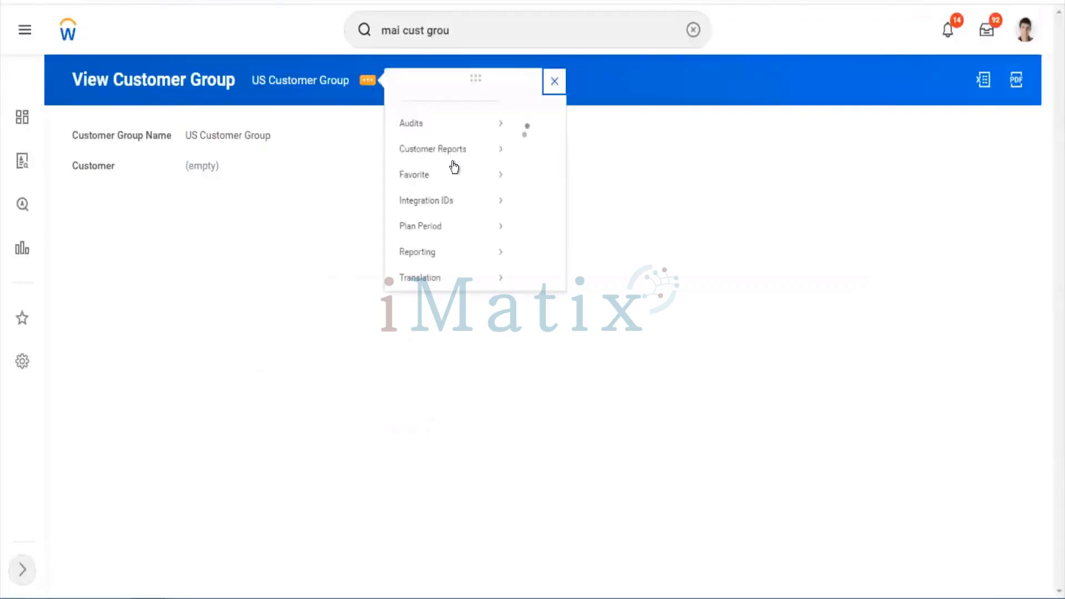
mouse_move(476, 222)
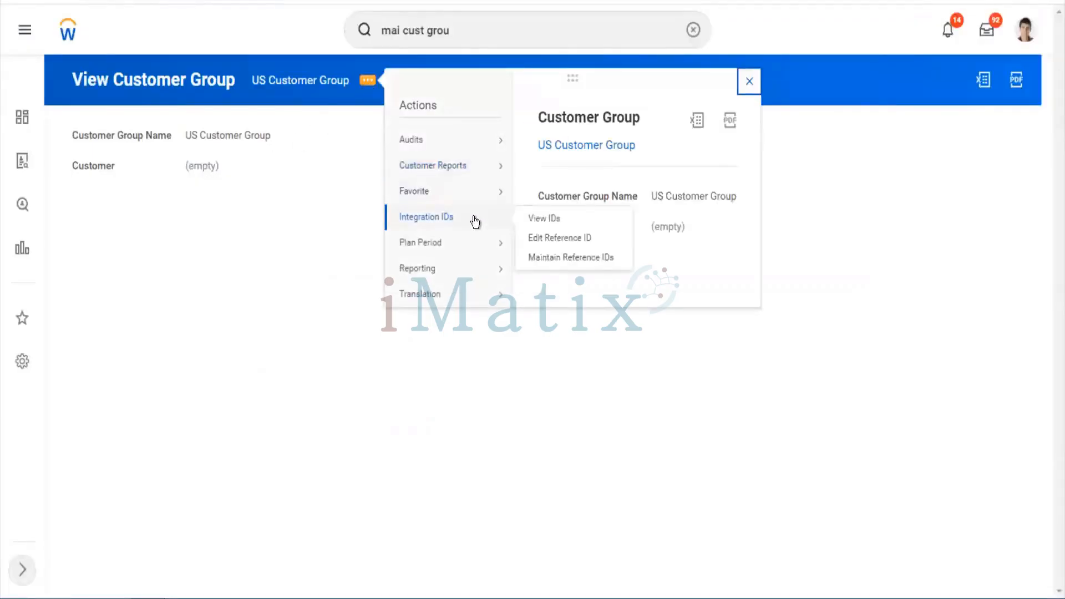
click(577, 242)
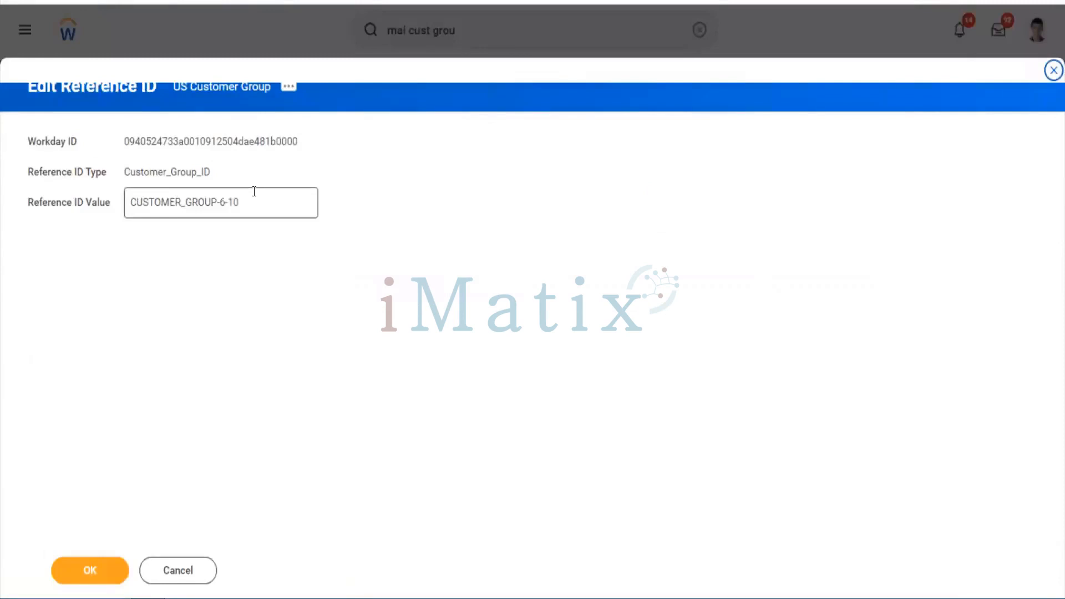
drag(254, 191, 86, 179)
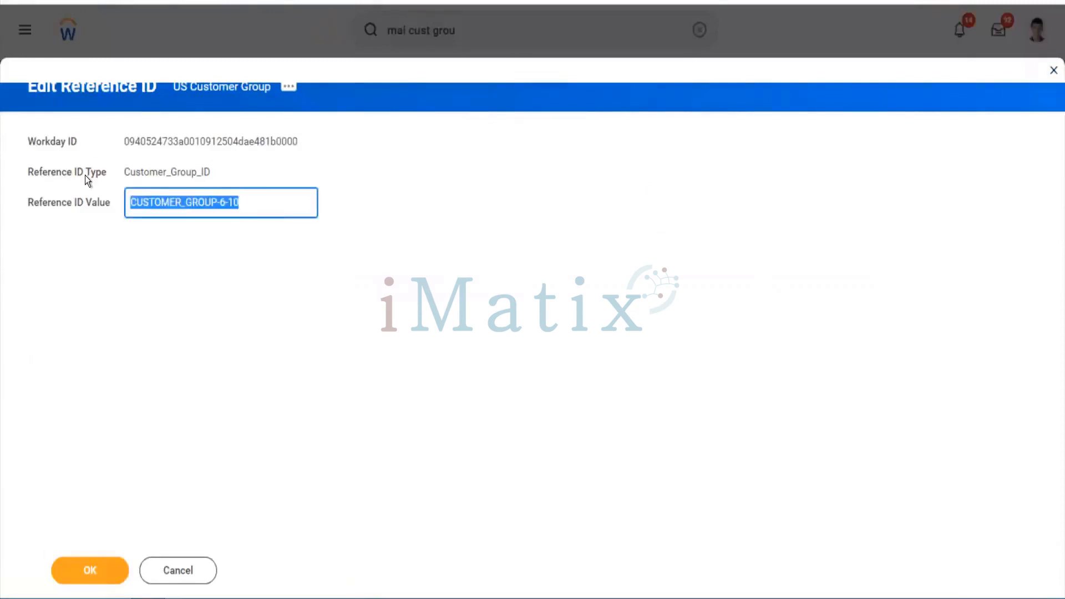
text(US_)
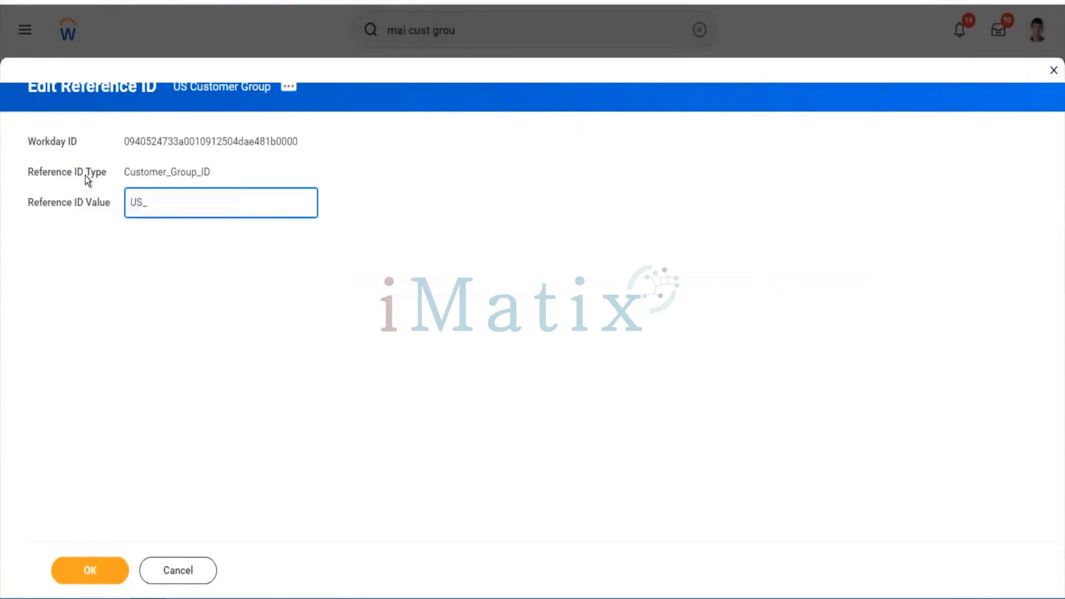
text(Customer_Group)
click(122, 527)
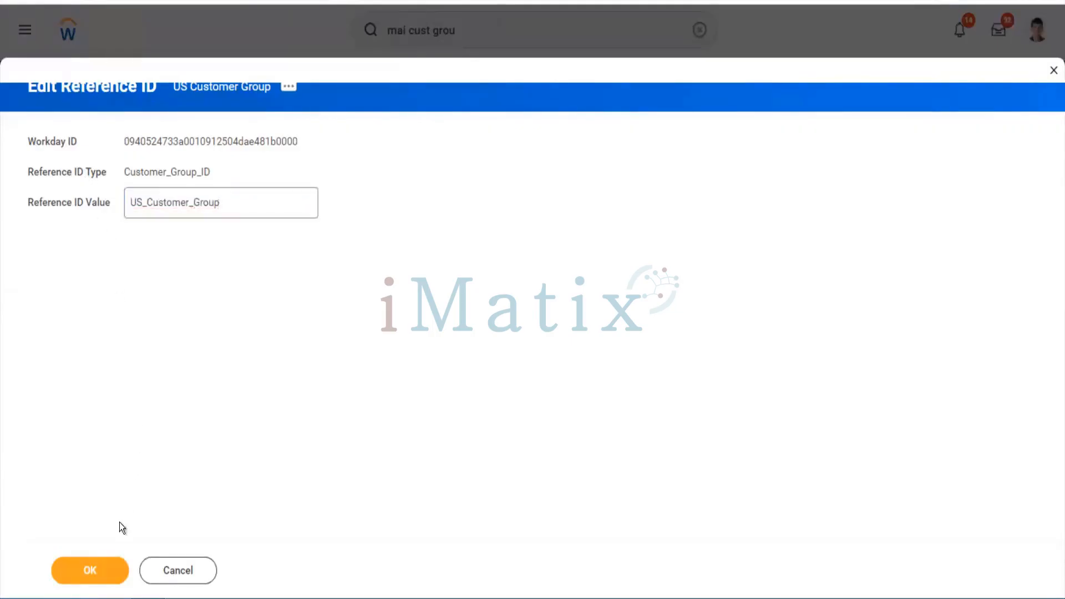
click(105, 561)
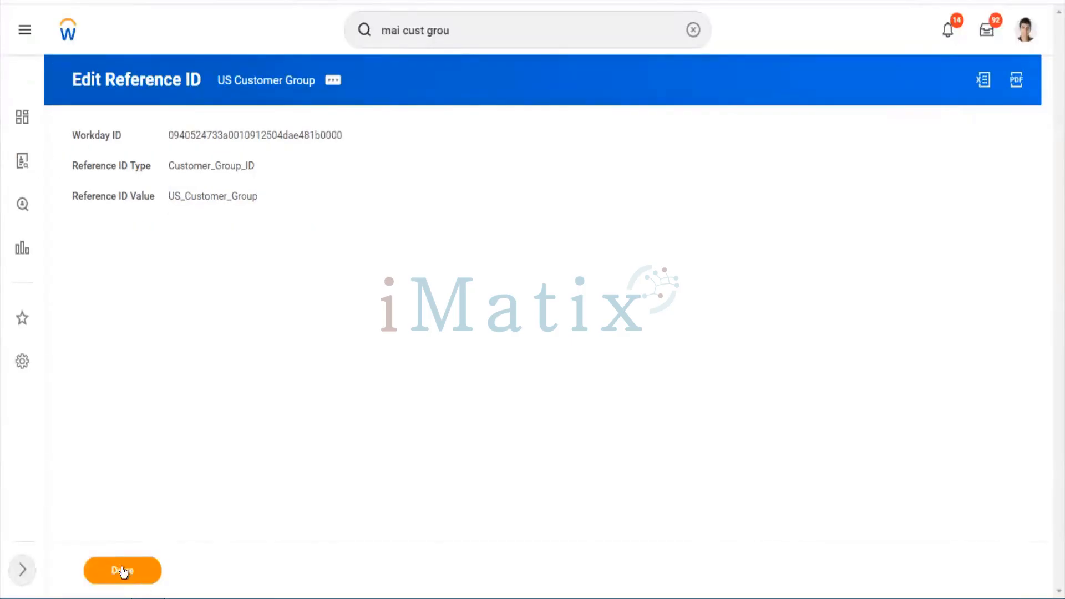
click(123, 571)
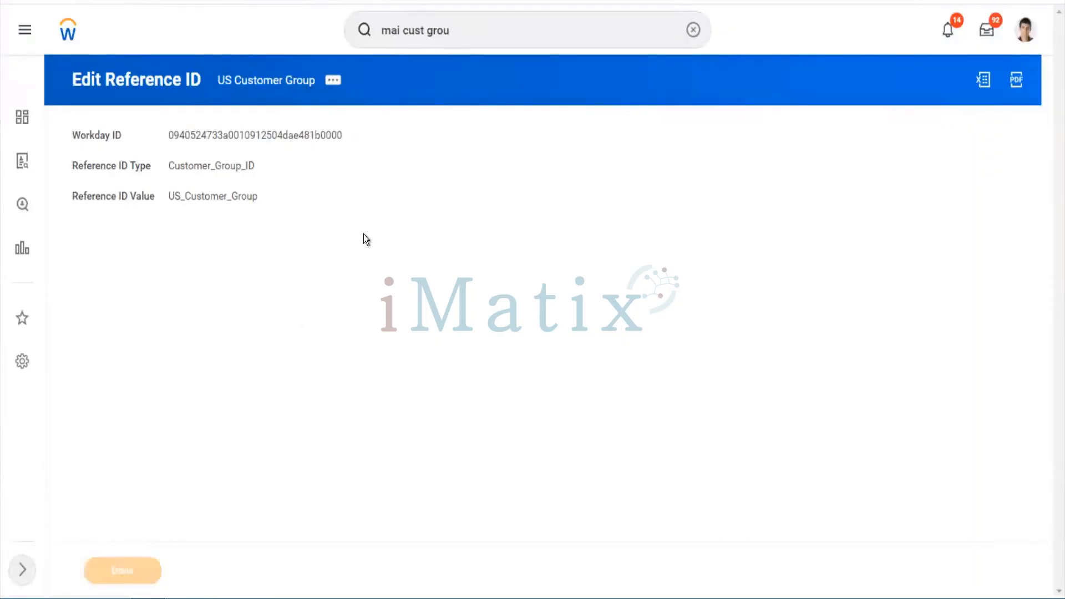
click(458, 33)
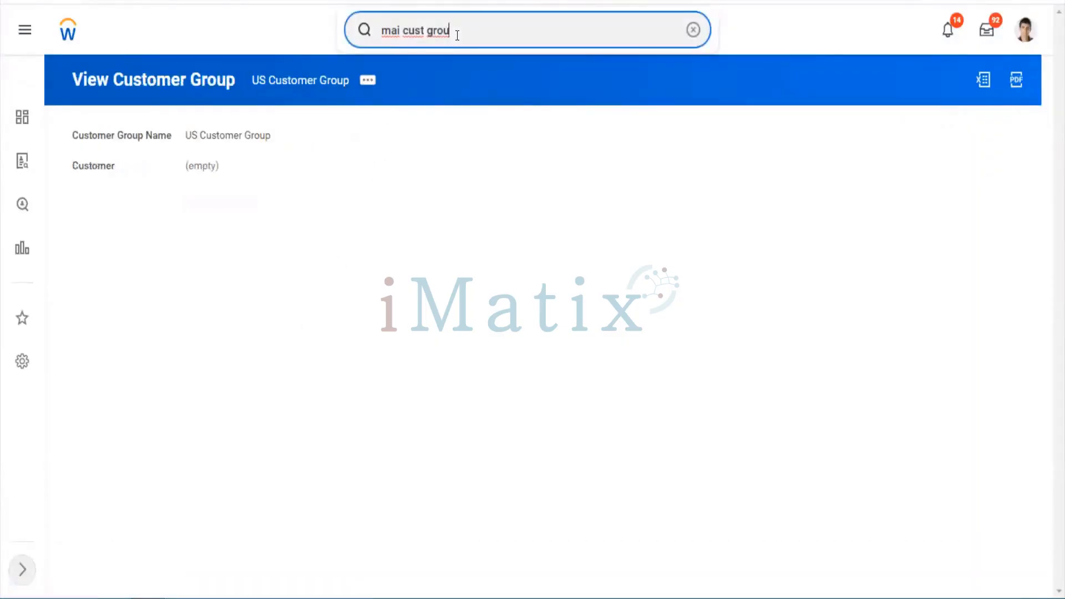
drag(457, 35, 359, 40)
Open Maintain Reference IDs with Customer Group as the business object
text(mai)
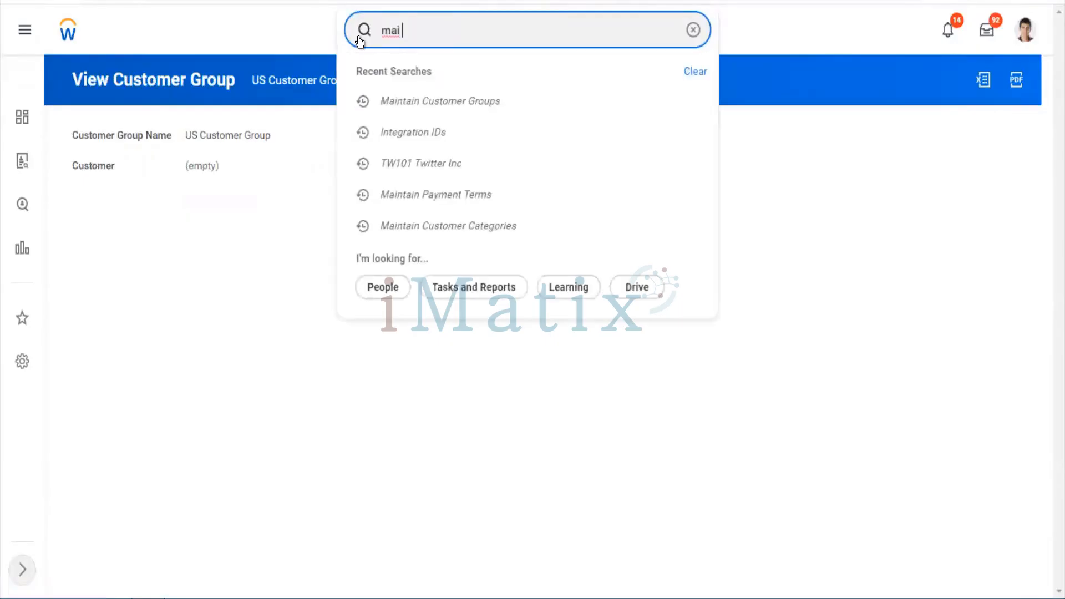
text( ref id)
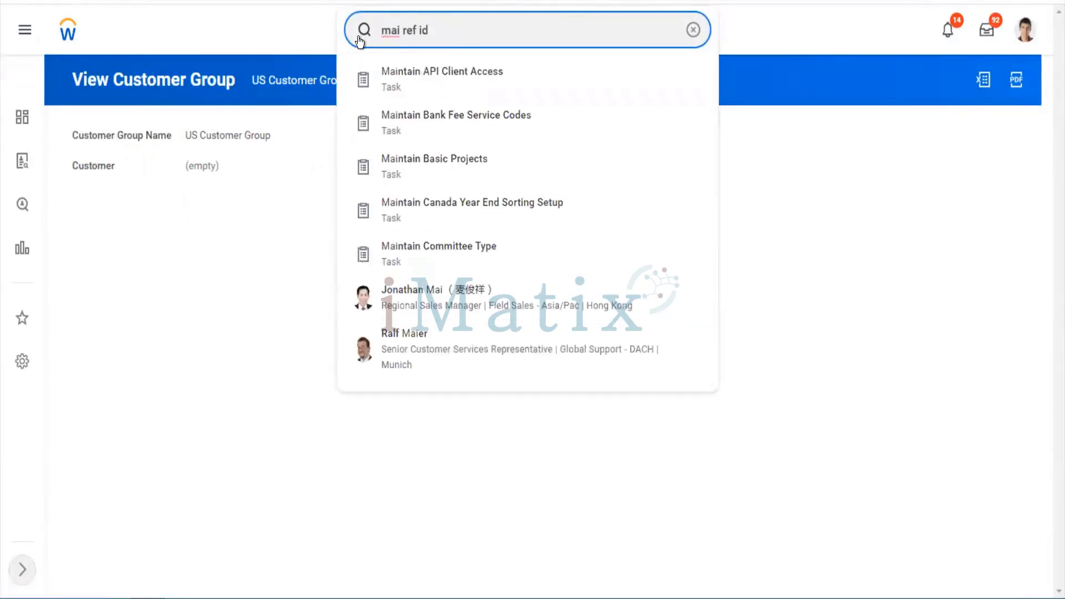
key(Down)
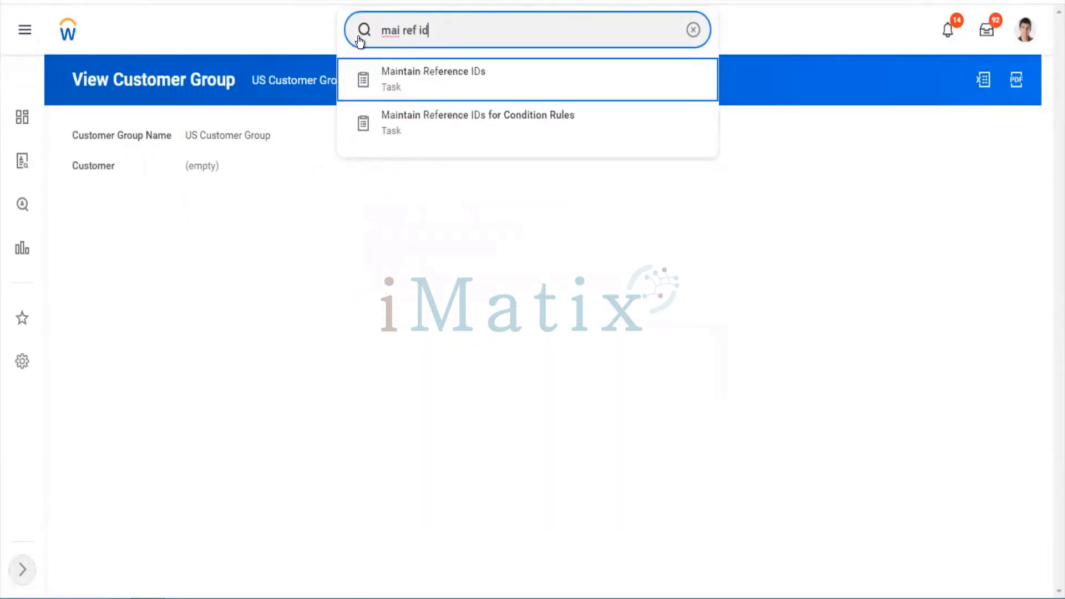
key(Return)
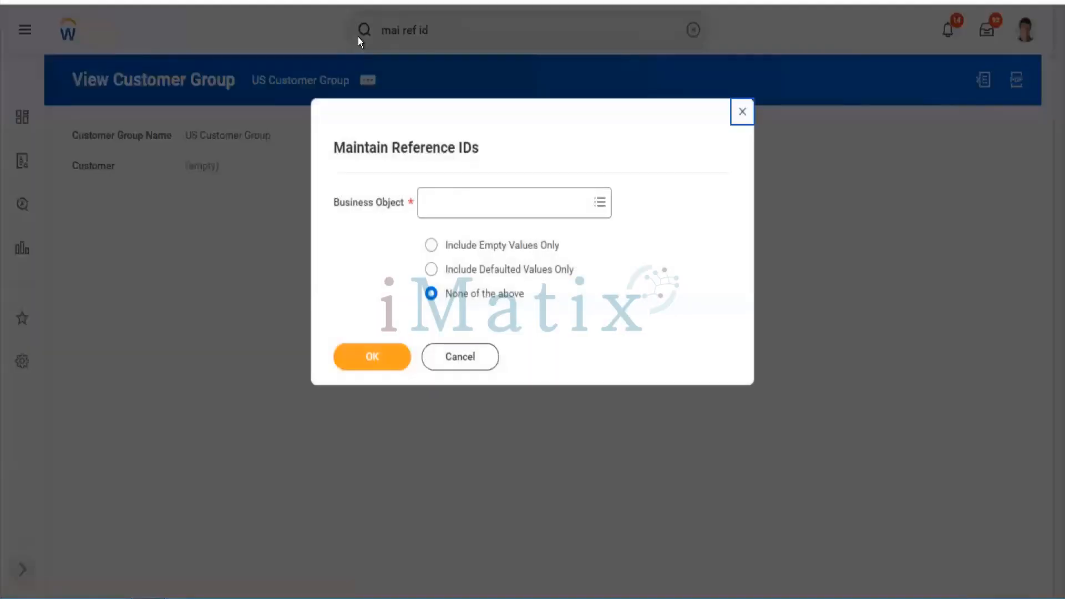
click(448, 198)
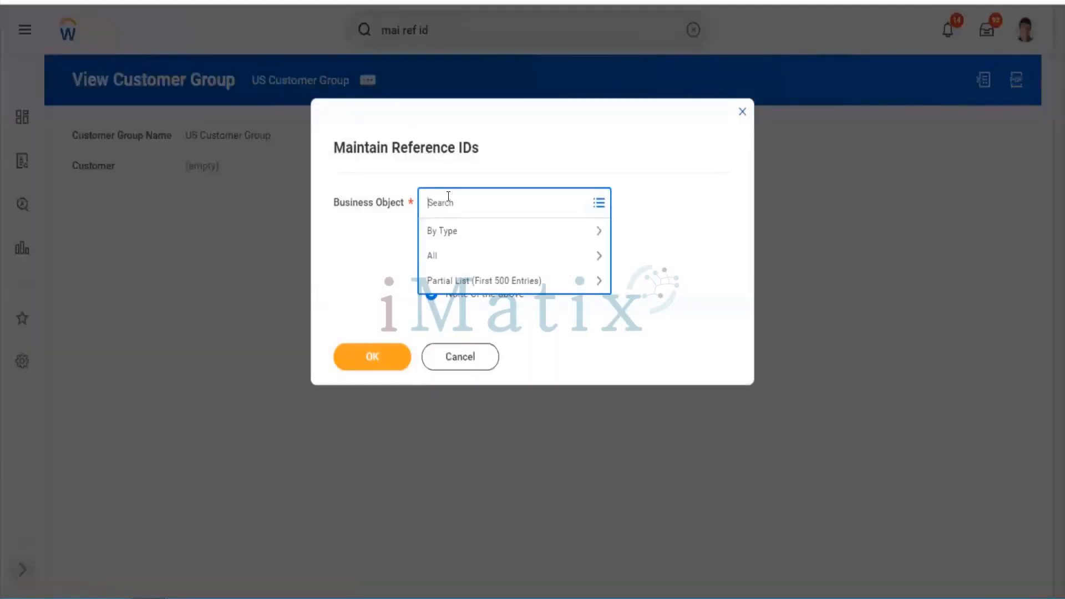
text(customer group)
key(Return)
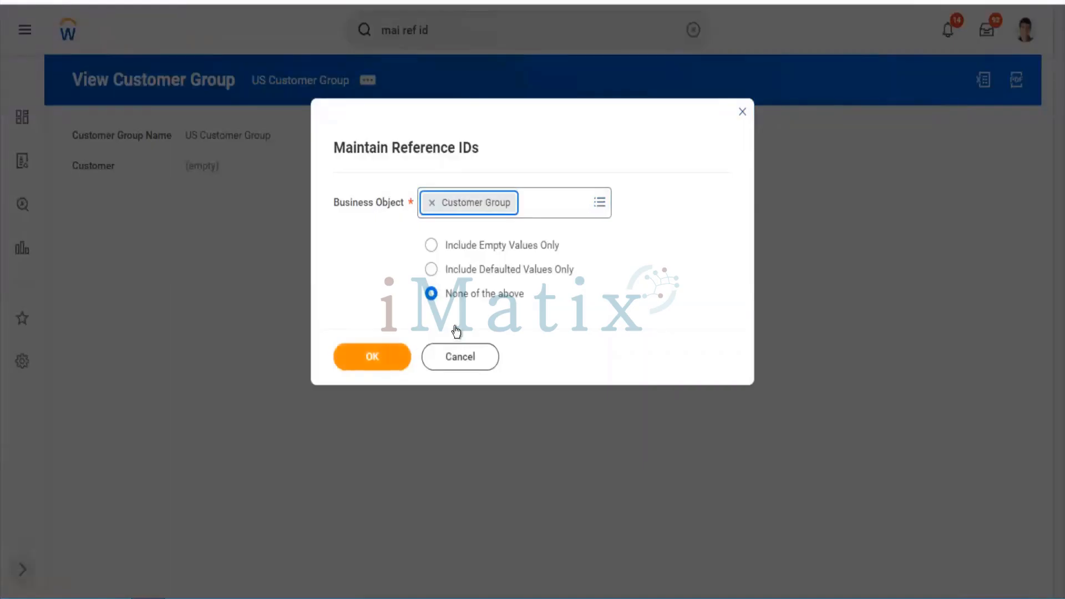
click(371, 361)
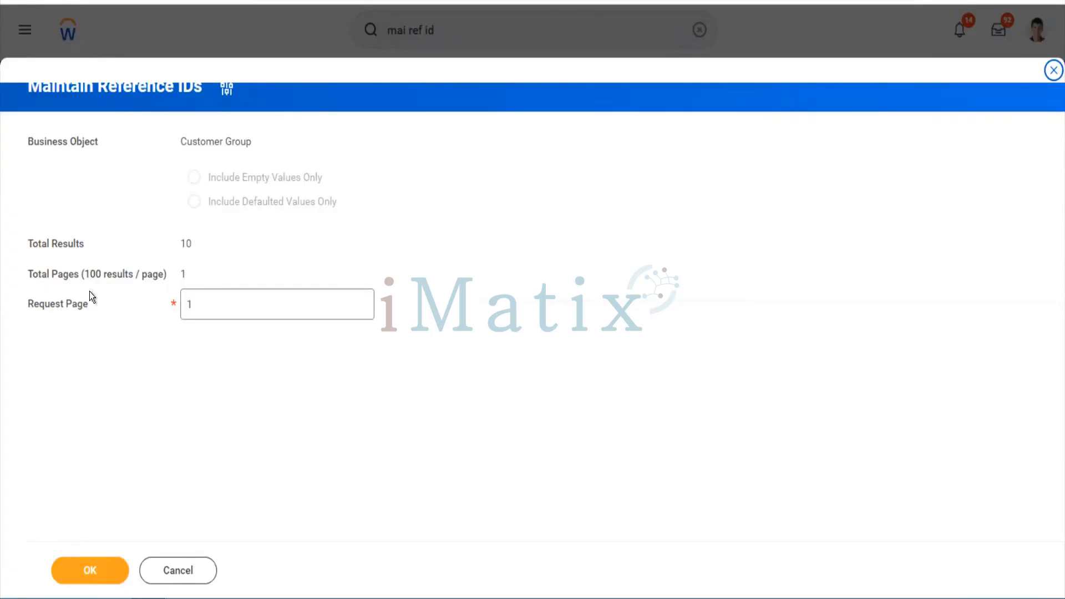
Load page 1 of the 10 Customer Group reference ID values
click(193, 304)
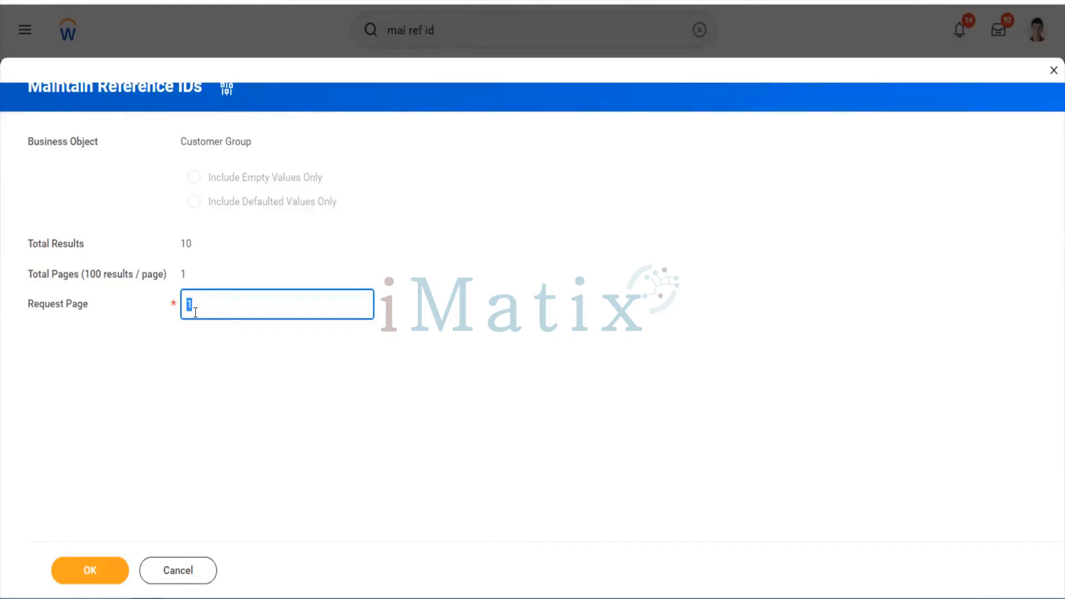
drag(195, 244, 185, 245)
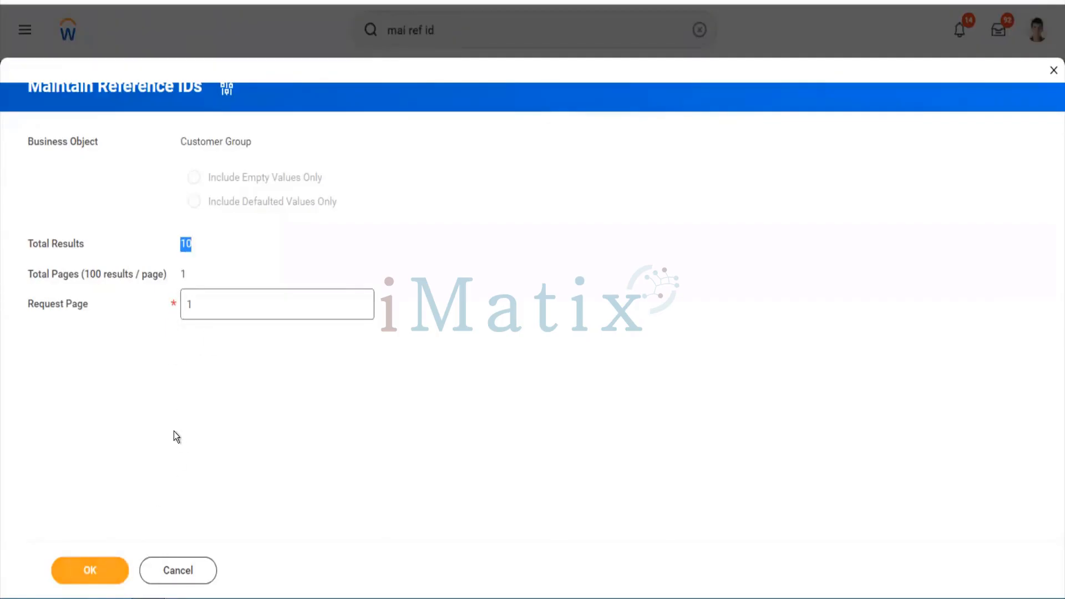
click(105, 577)
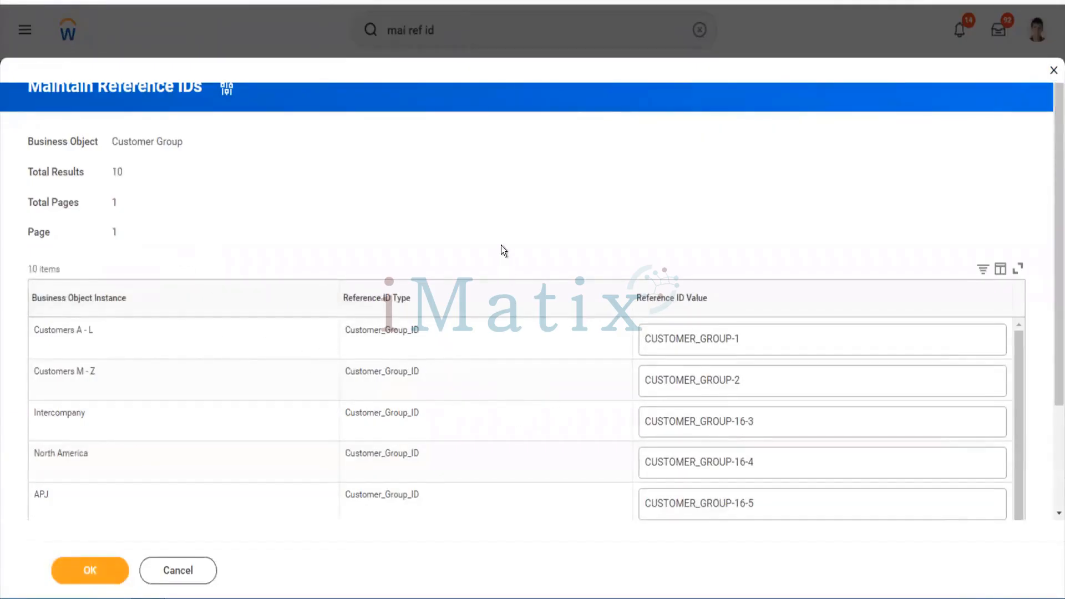
Replace Software Industry's reference ID CUSTOMER_GROUP-6-9 with Software_Industry and save the list
scroll(502, 247, down, 2)
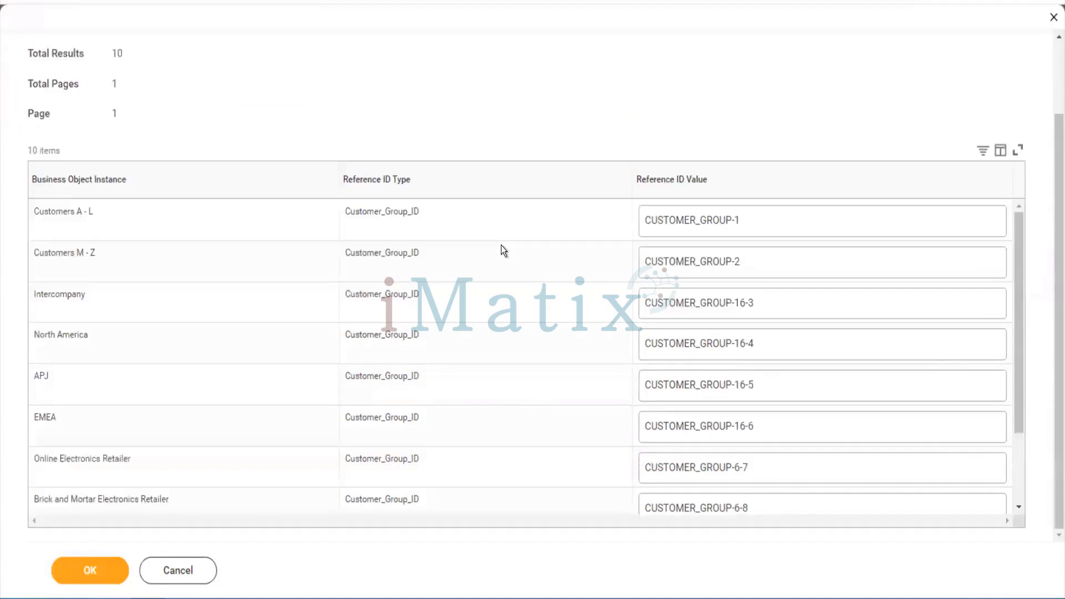
scroll(518, 334, down, 2)
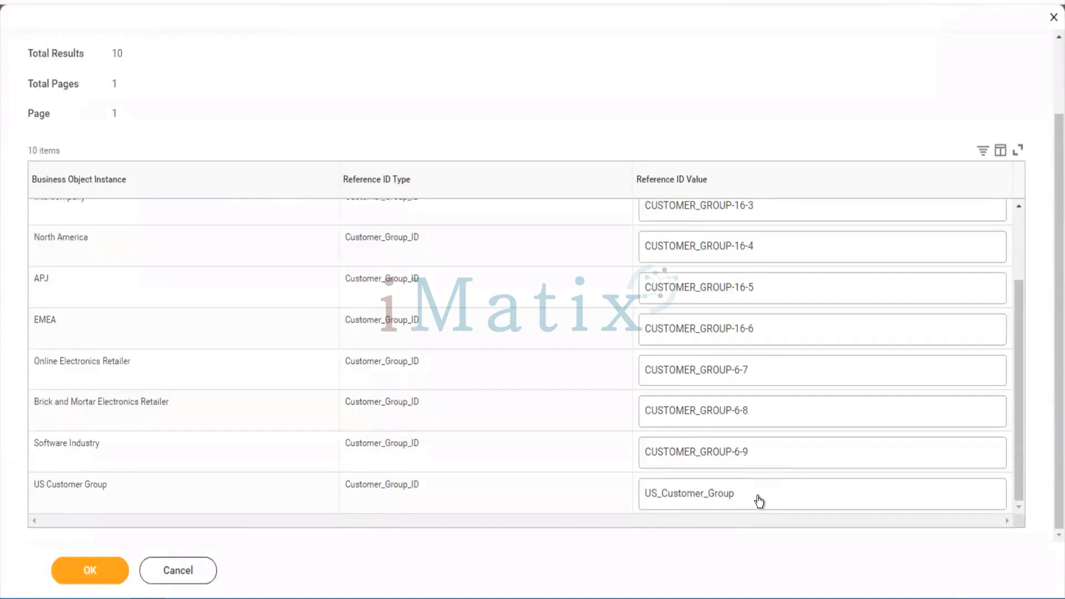
click(763, 452)
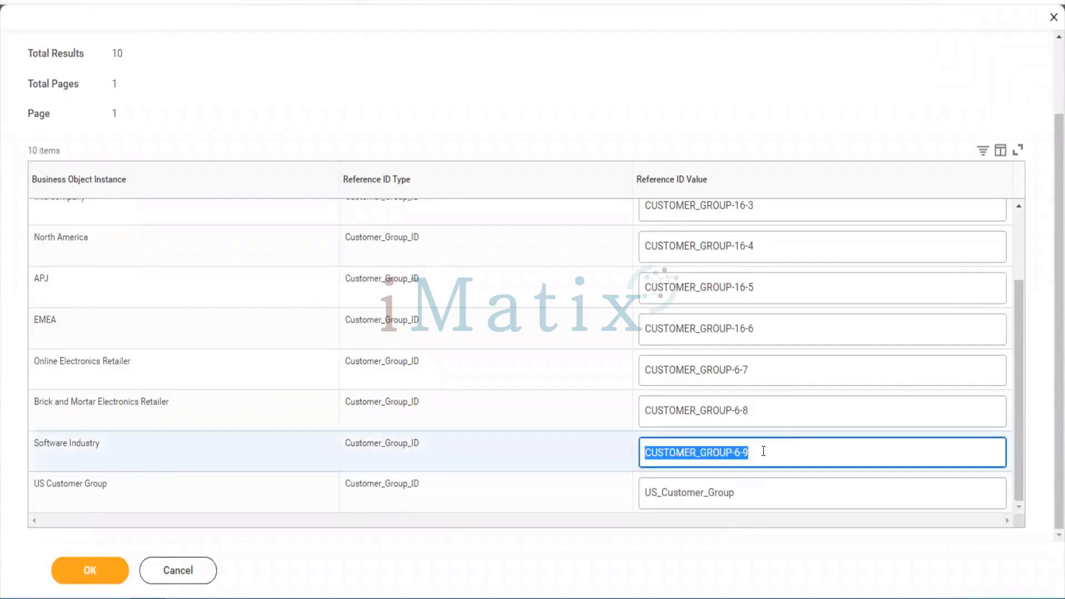
text(Sof)
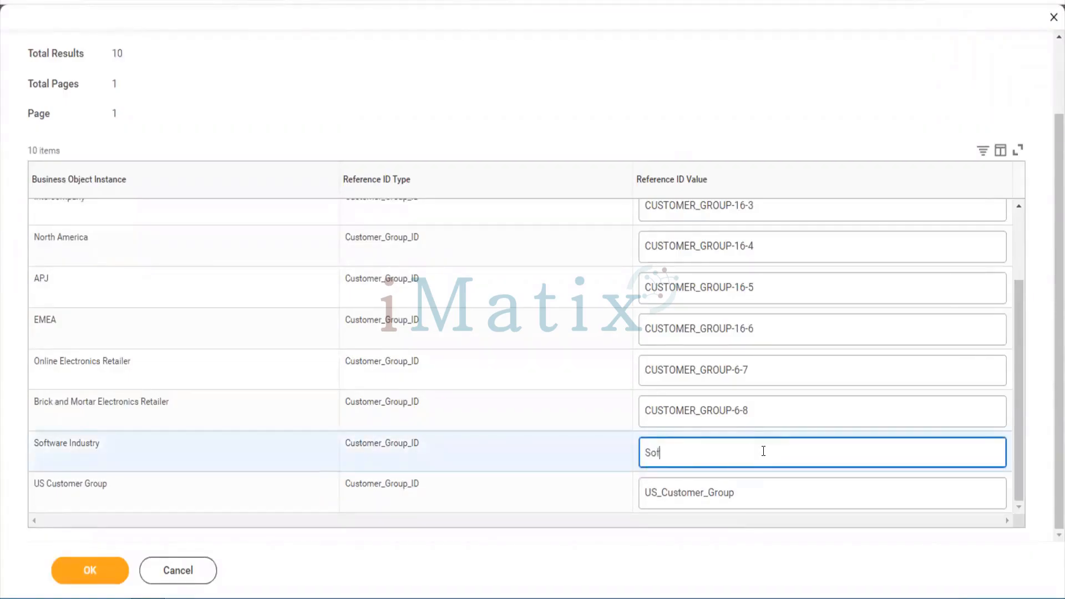
text(tware_Industry)
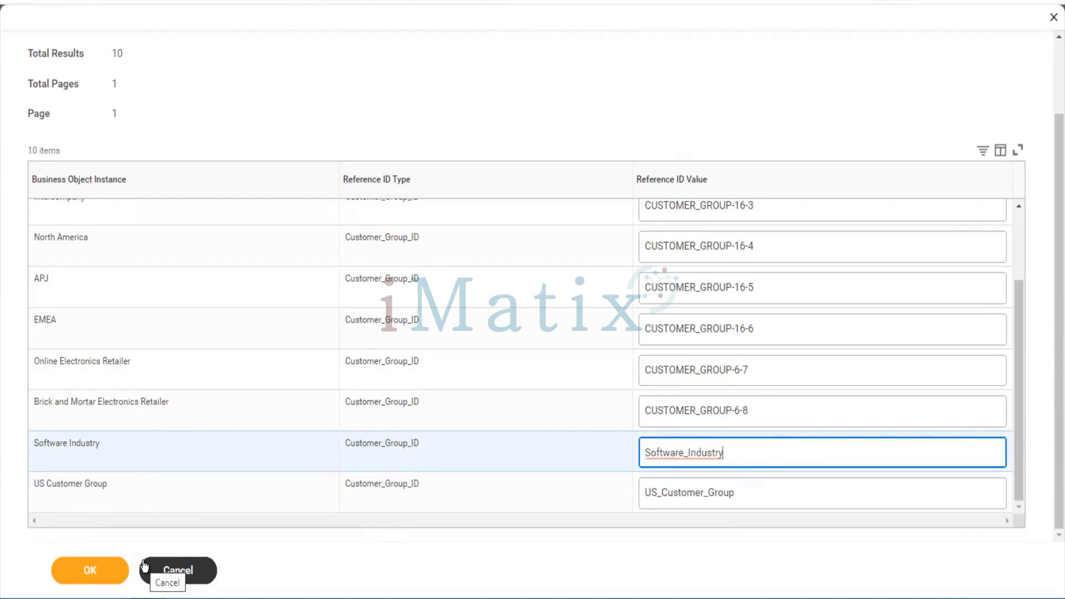
click(74, 564)
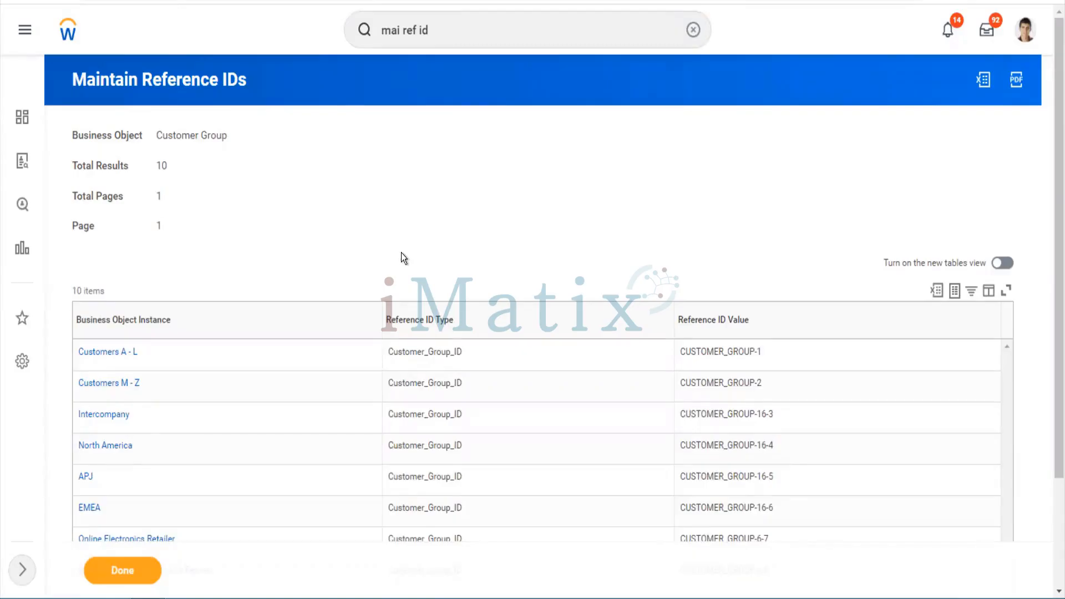
Launch the Create Customer task by searching 'cr customer'
click(447, 22)
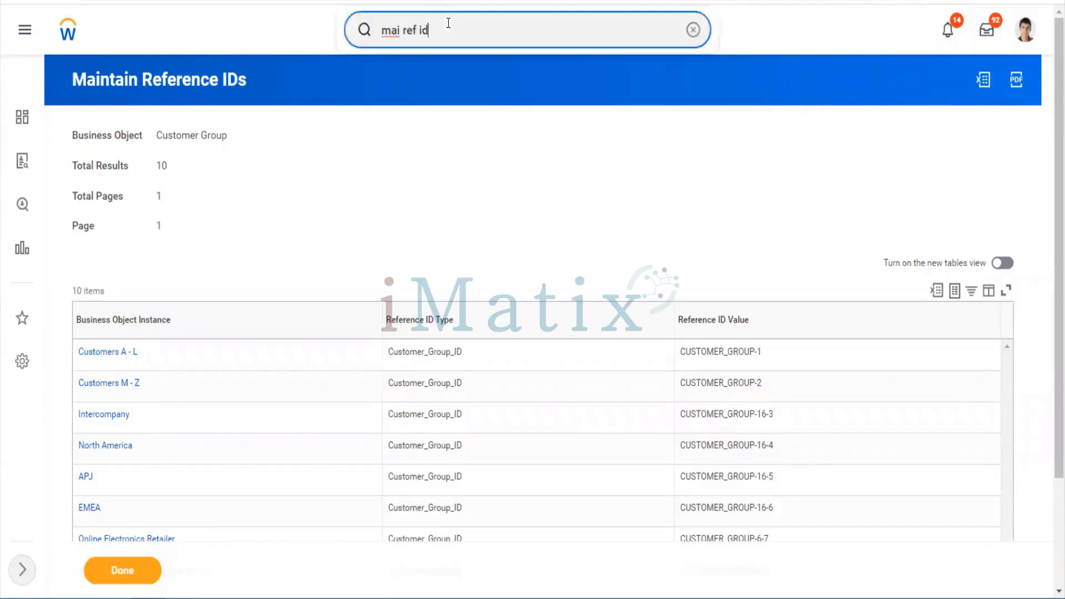
key(ctrl+a)
text(c)
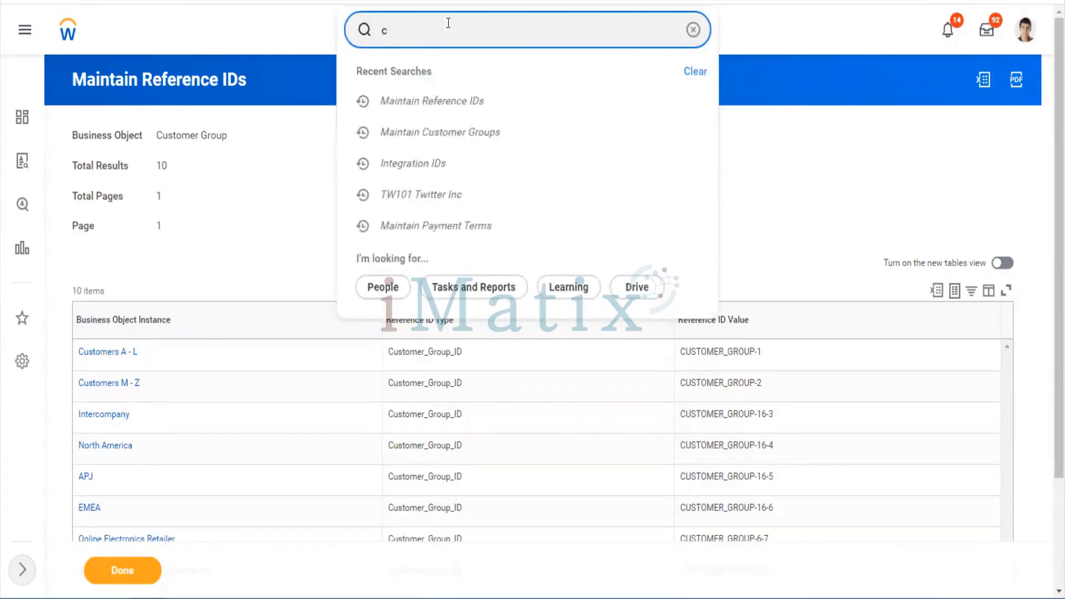
text(r customer)
key(Down)
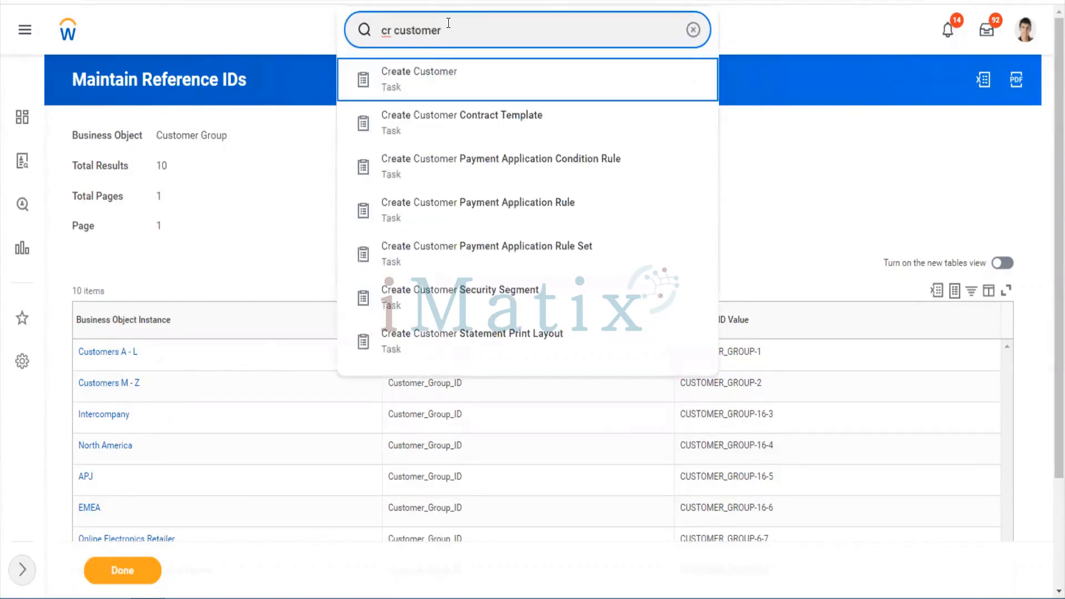
key(Return)
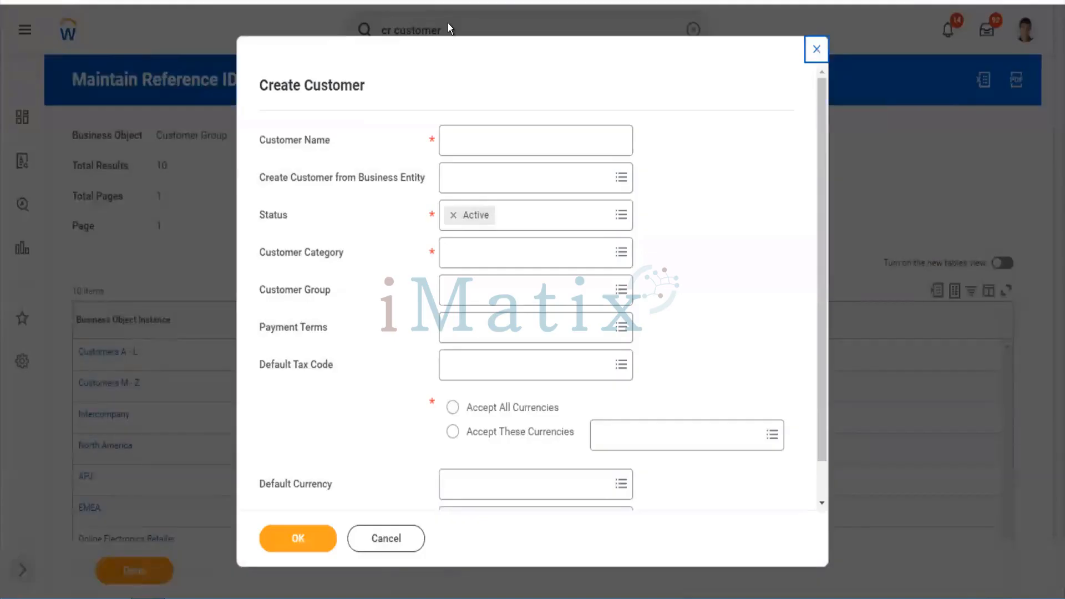
Name the customer Tesla Cars and keep its status Active
click(477, 135)
click(477, 135)
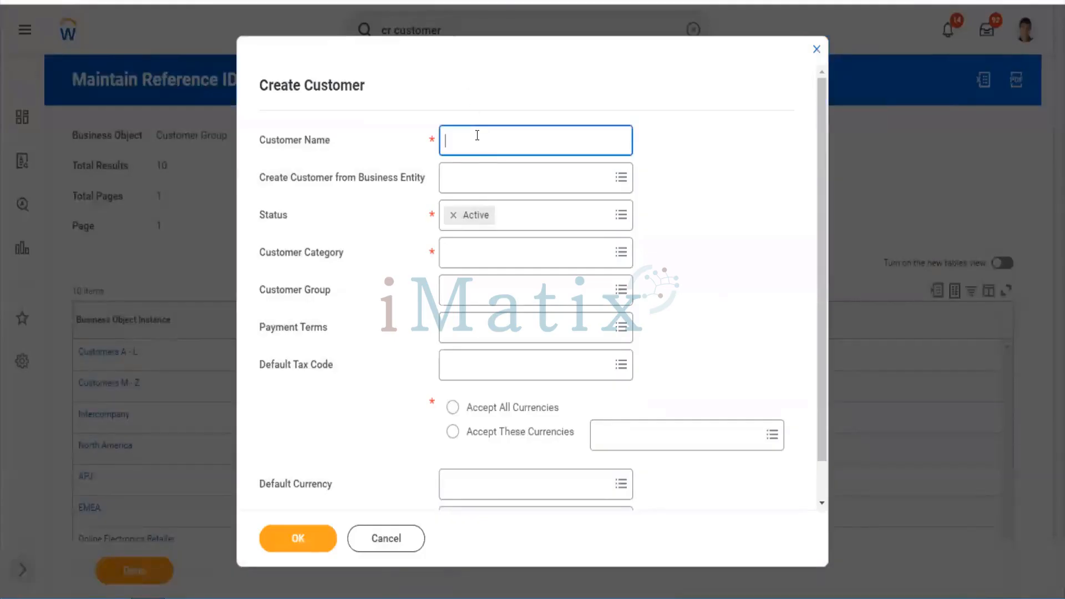
text(Tesla Cars)
key(Tab)
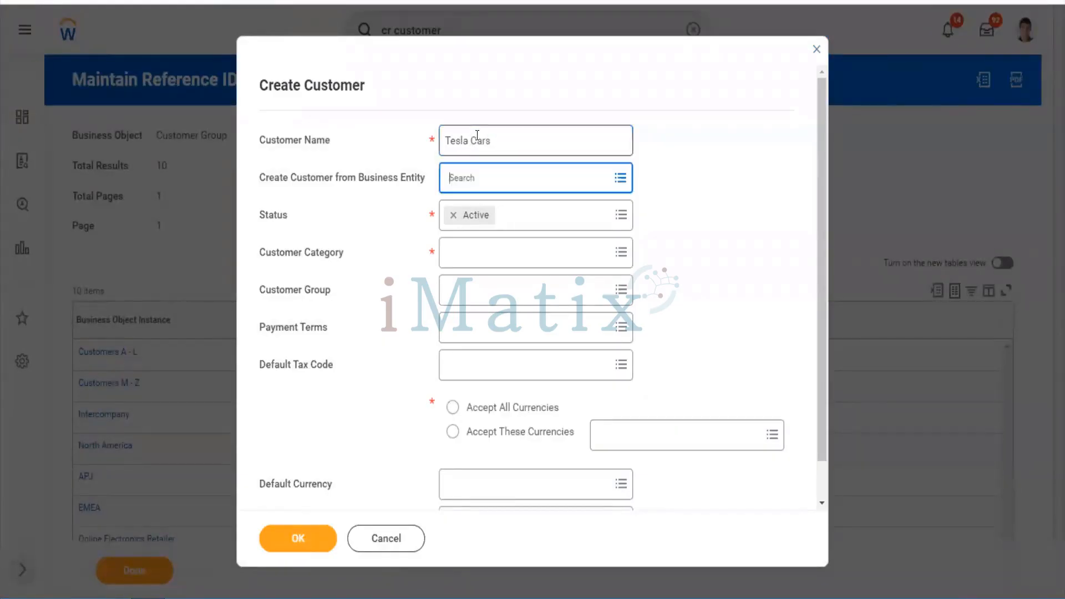
key(Tab)
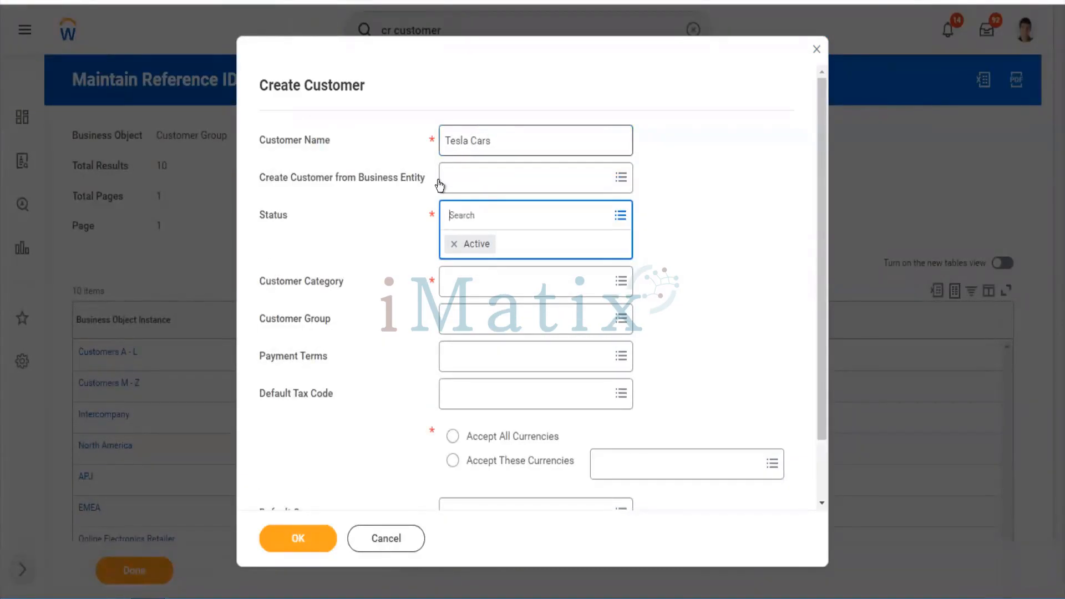
click(486, 179)
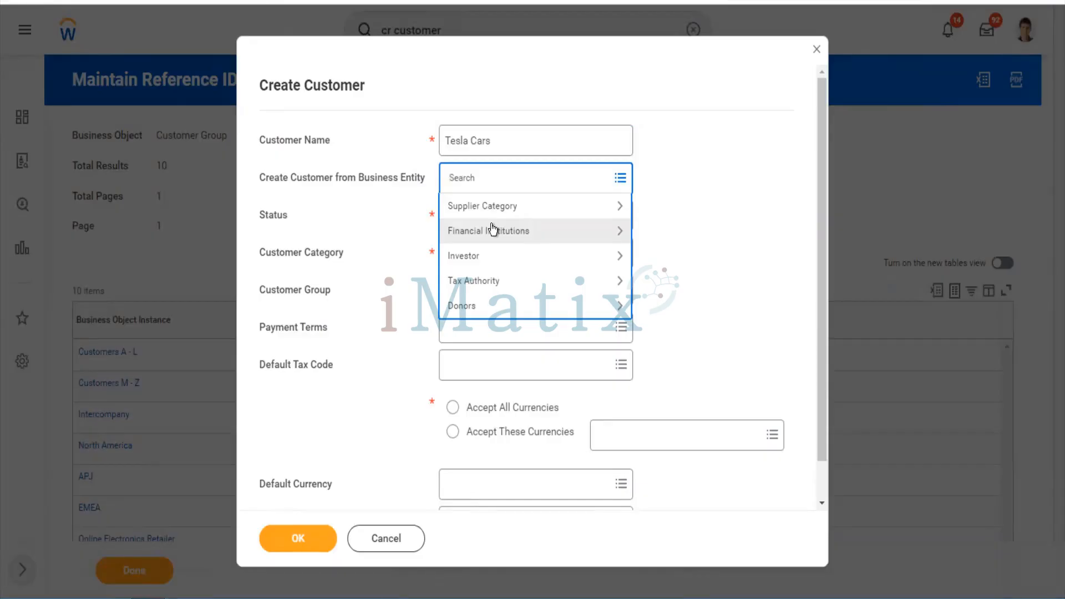
click(644, 291)
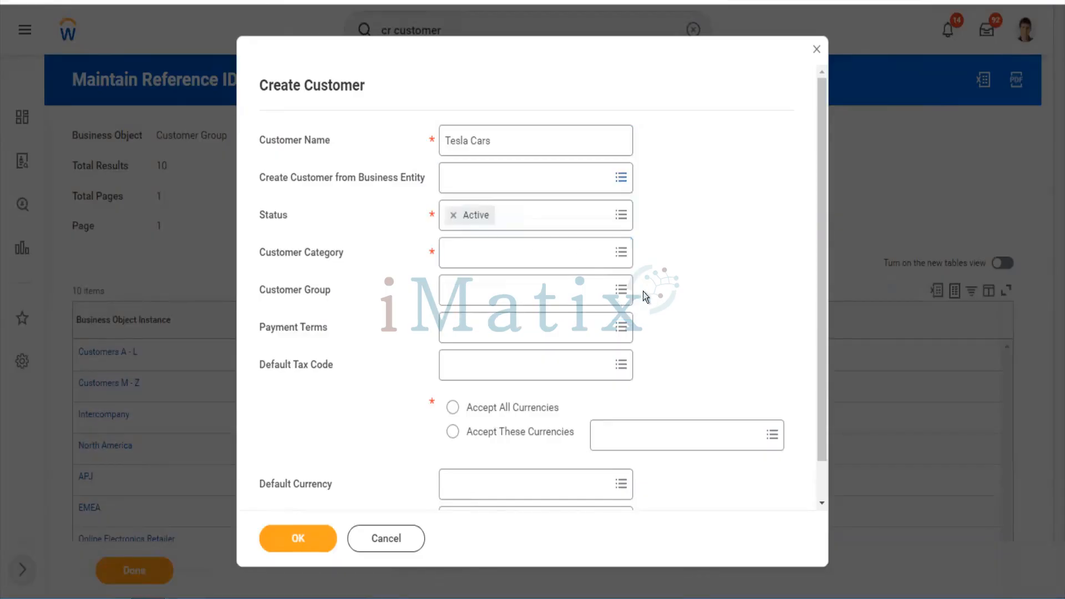
click(531, 221)
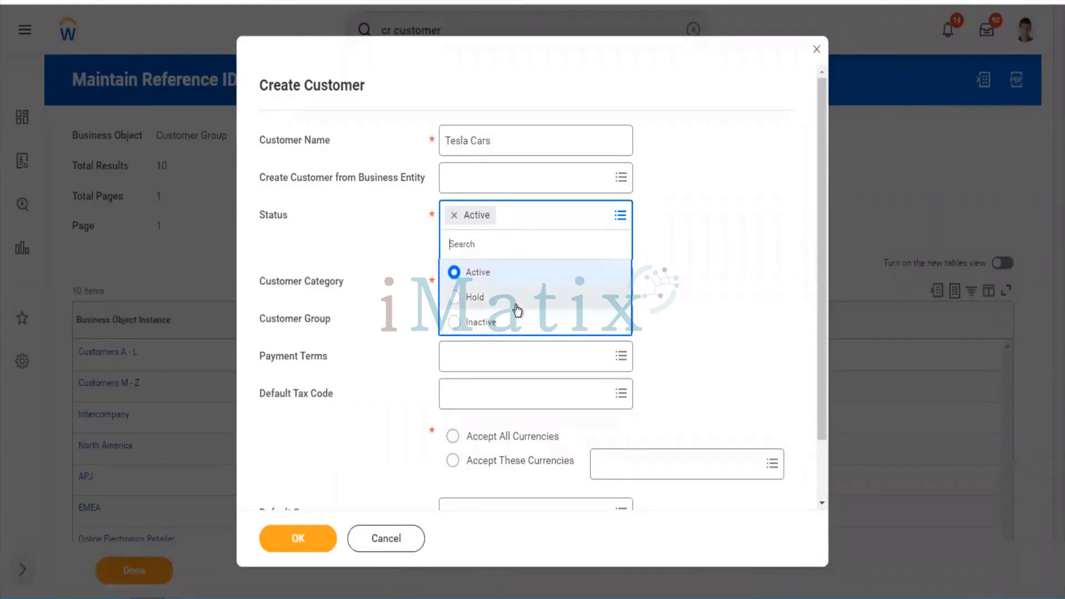
click(648, 313)
Set the Customer Category to US Customer Category
click(496, 264)
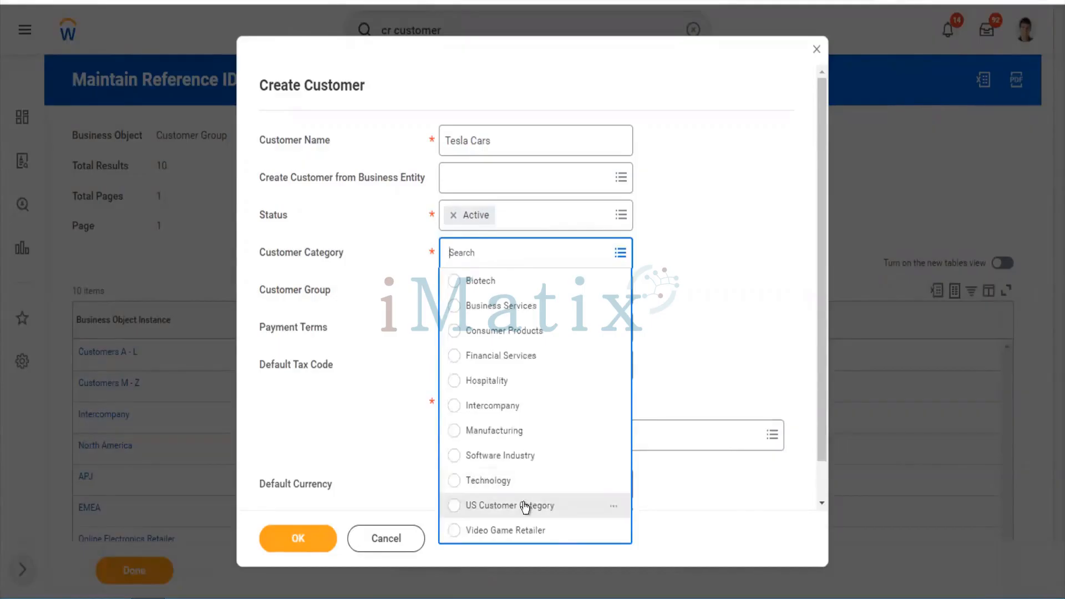
click(524, 505)
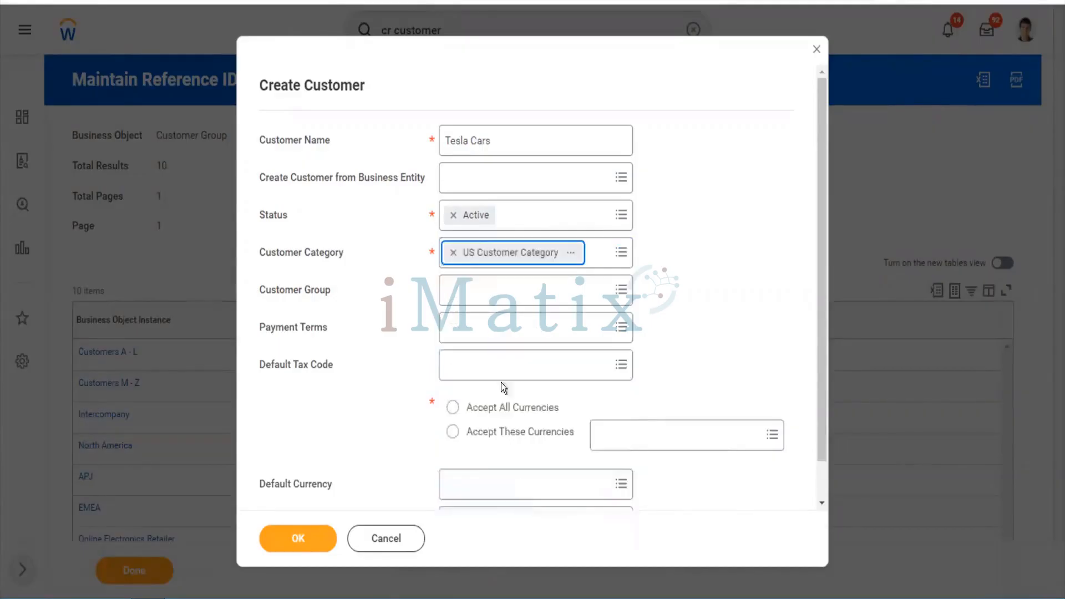
click(472, 297)
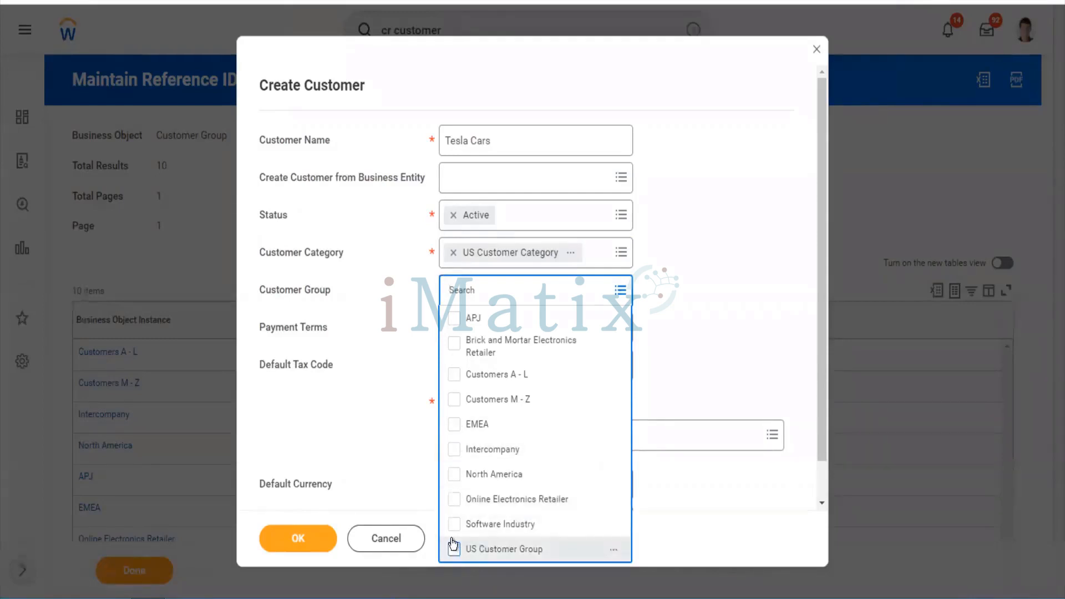
Check US Customer Group, Software Industry and Online Electronics Retailer as customer groups
click(453, 545)
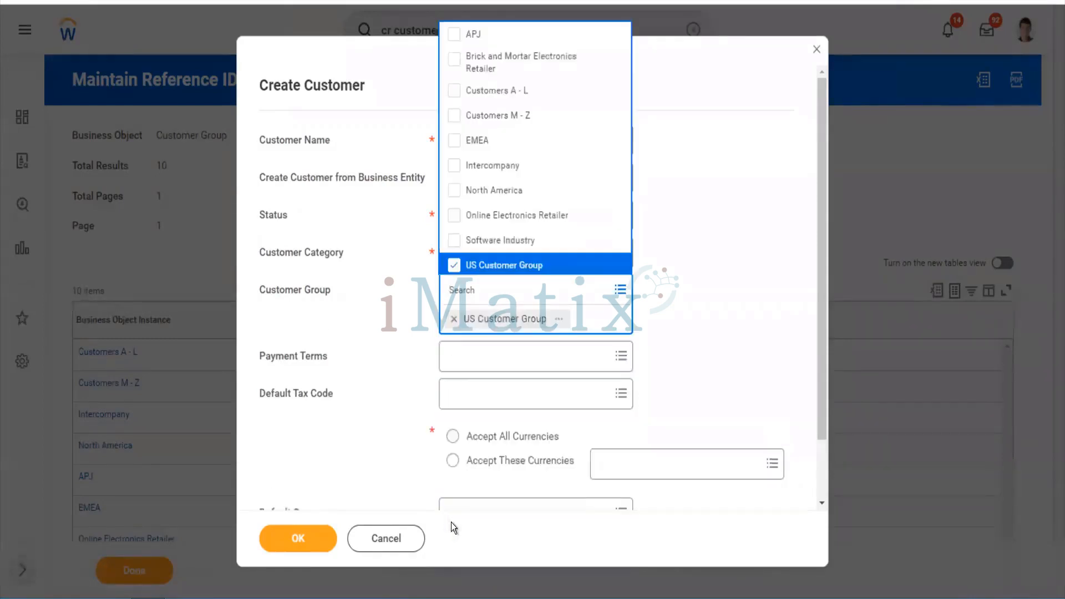
click(453, 245)
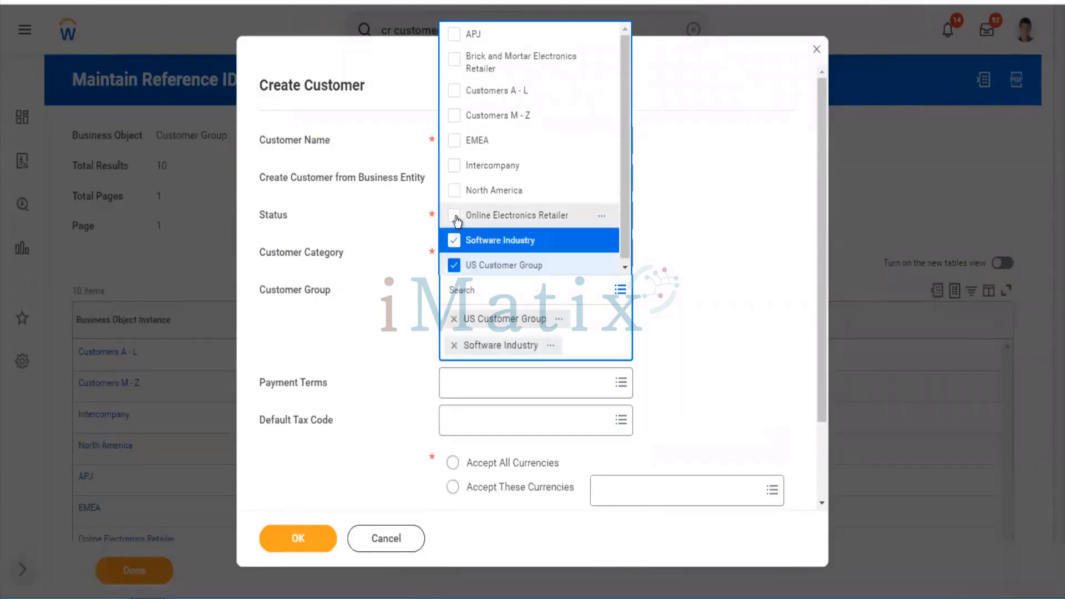
click(454, 216)
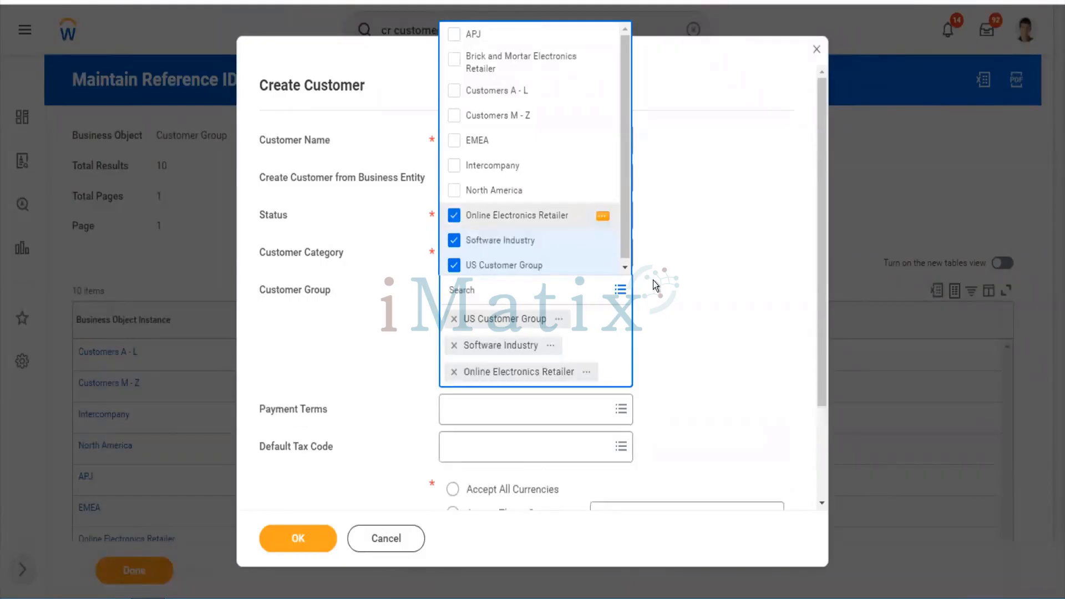
click(655, 282)
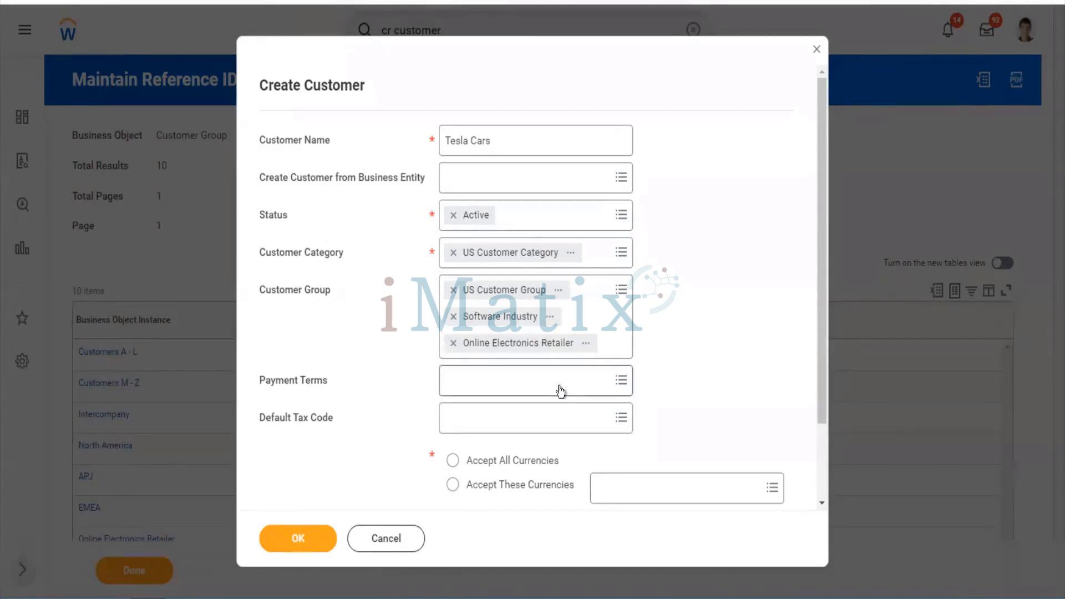
Set payment terms to 5% Disc 10, Net 30
click(560, 386)
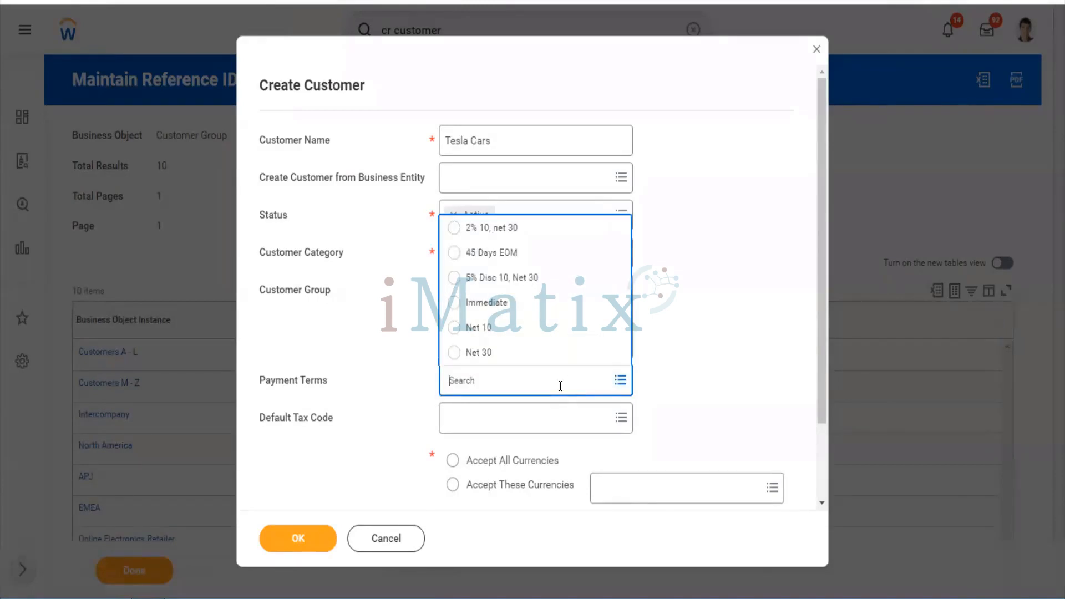
click(523, 290)
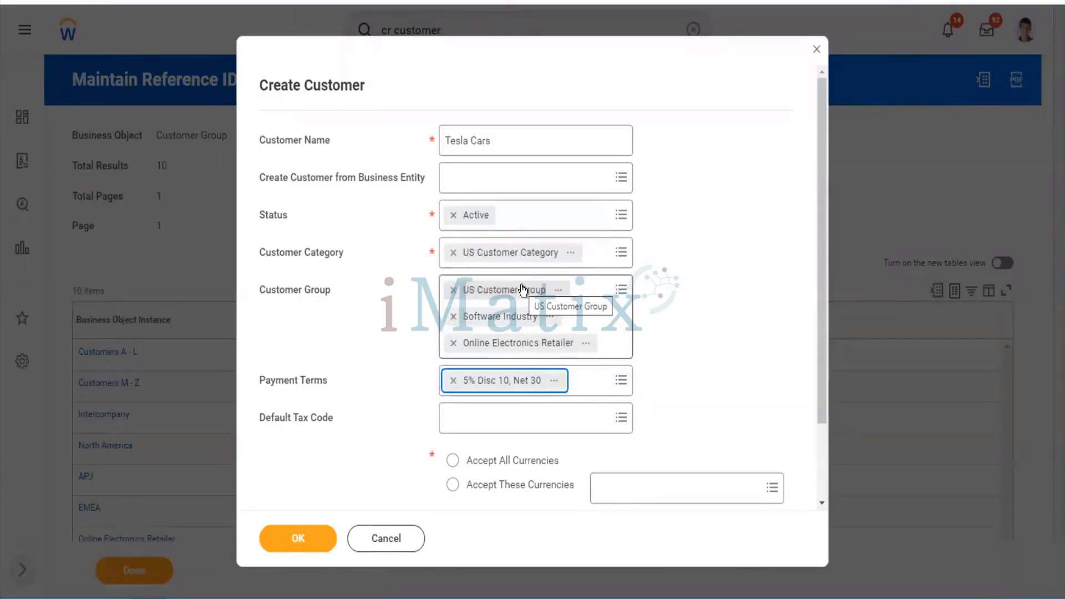
click(645, 364)
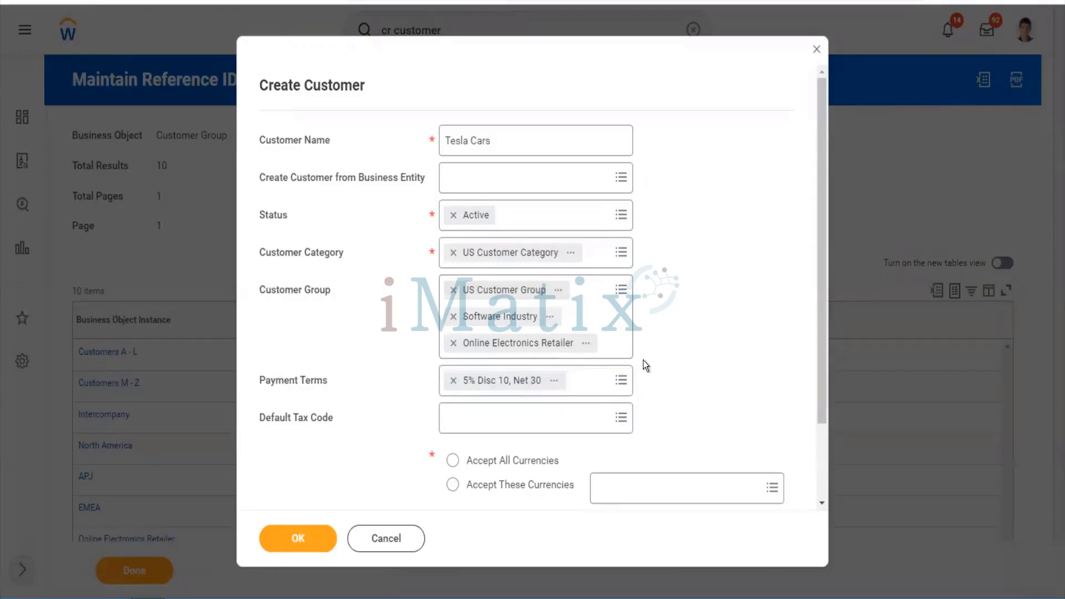
Accept all currencies and search for USD as the default currency
scroll(644, 361, down, 2)
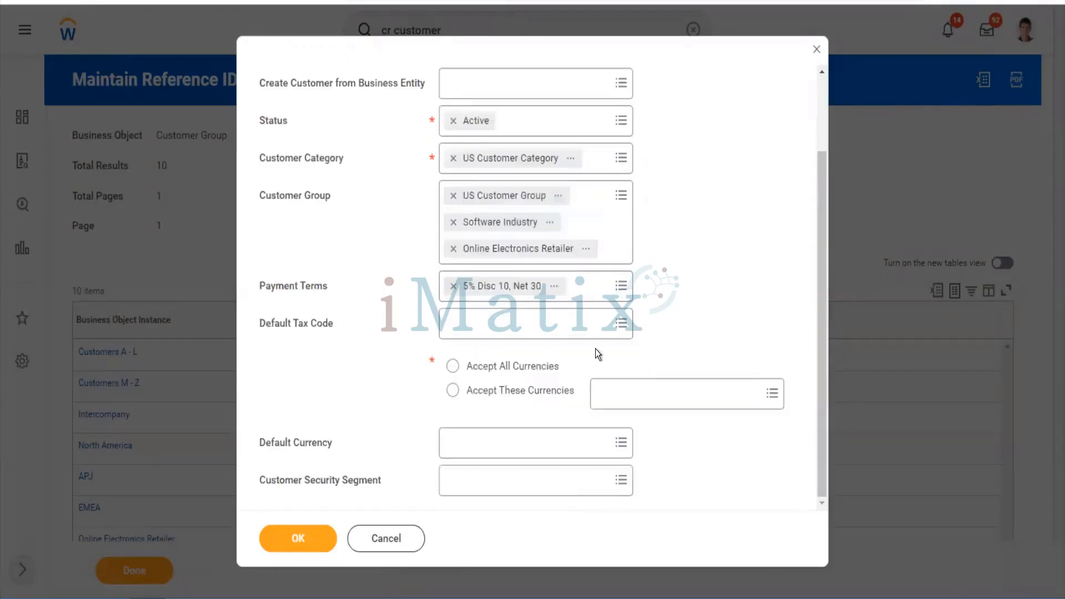
click(552, 337)
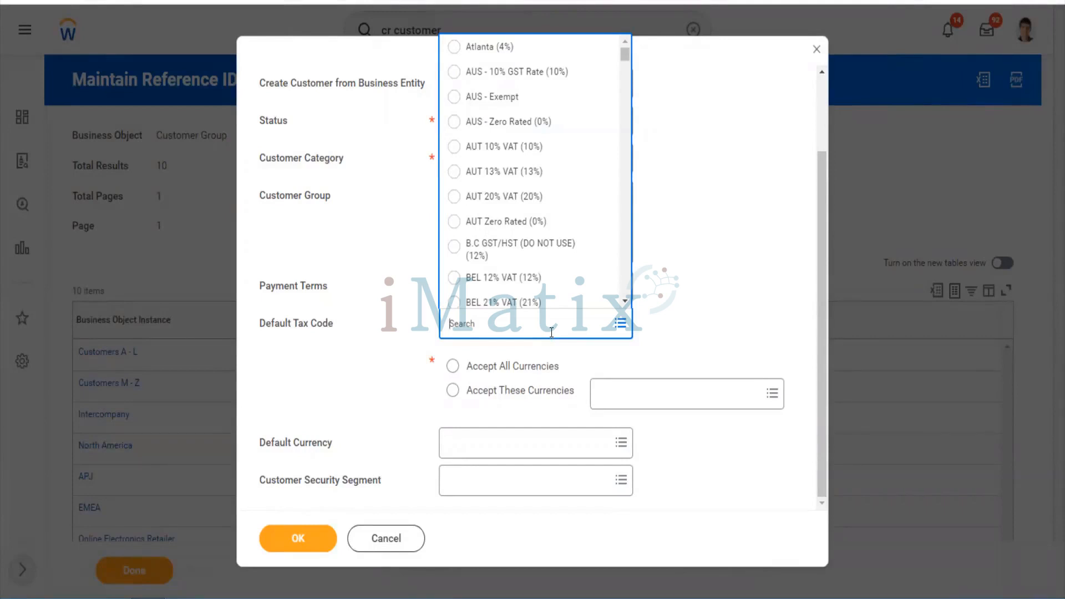
click(666, 350)
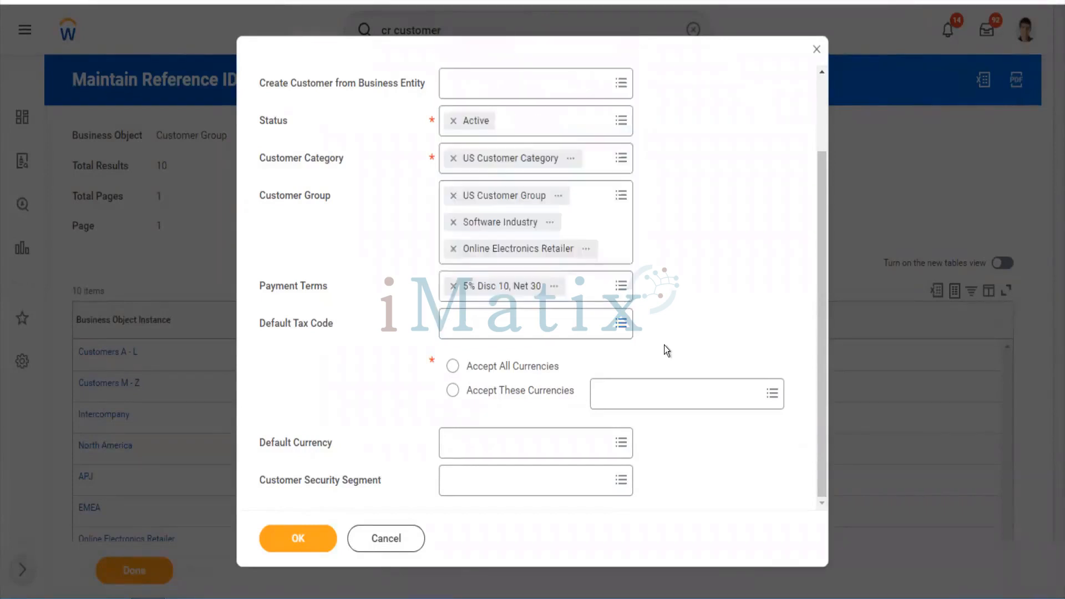
click(454, 367)
click(470, 442)
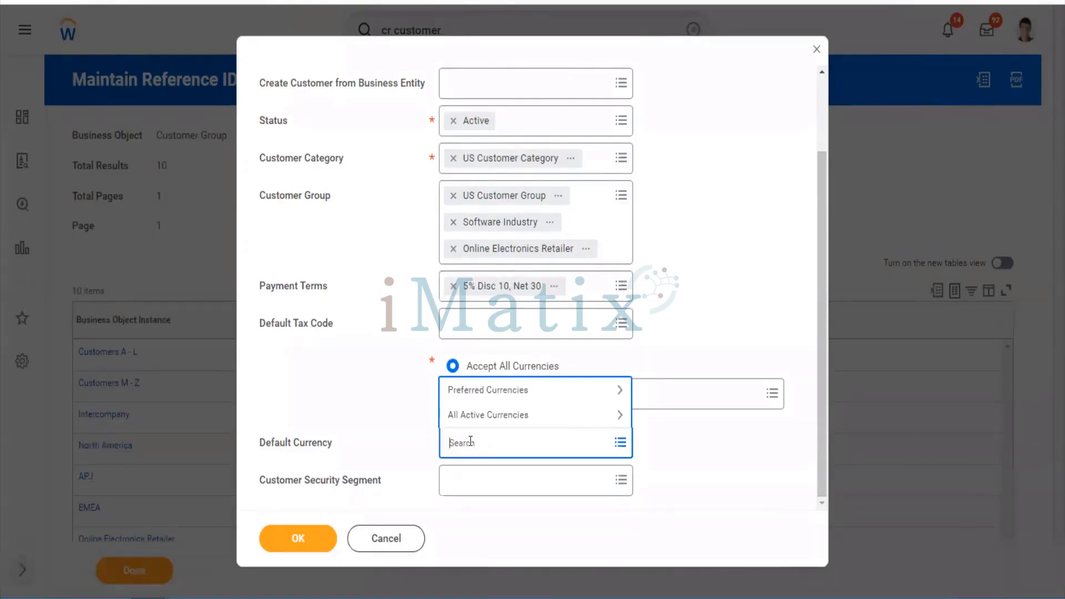
text(usd)
key(Return)
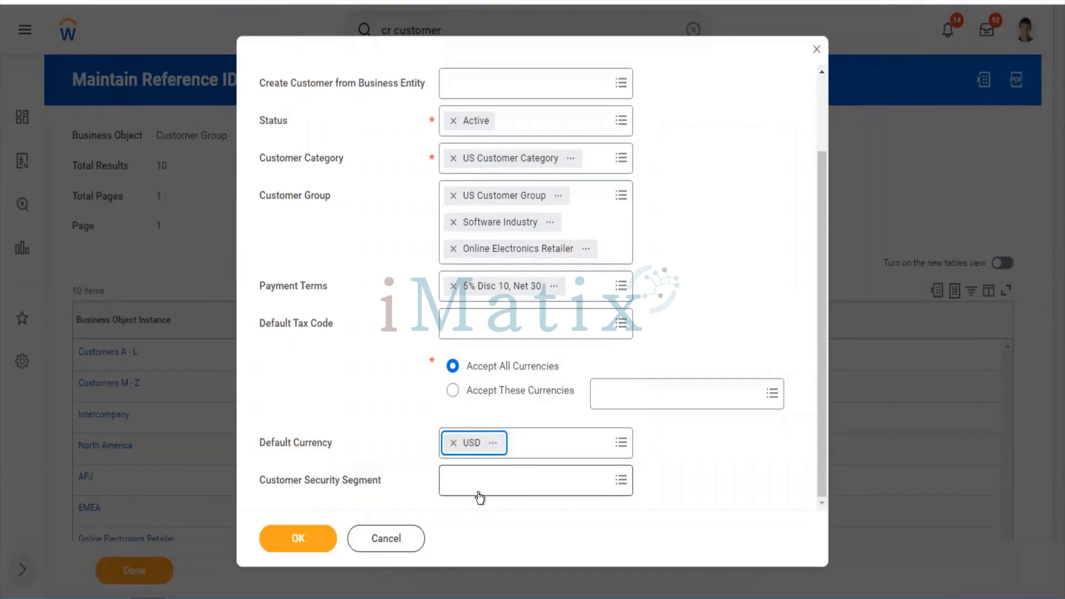
Confirm the initial details and restrict Tesla Cars to company TW101 Twitter Inc
click(311, 548)
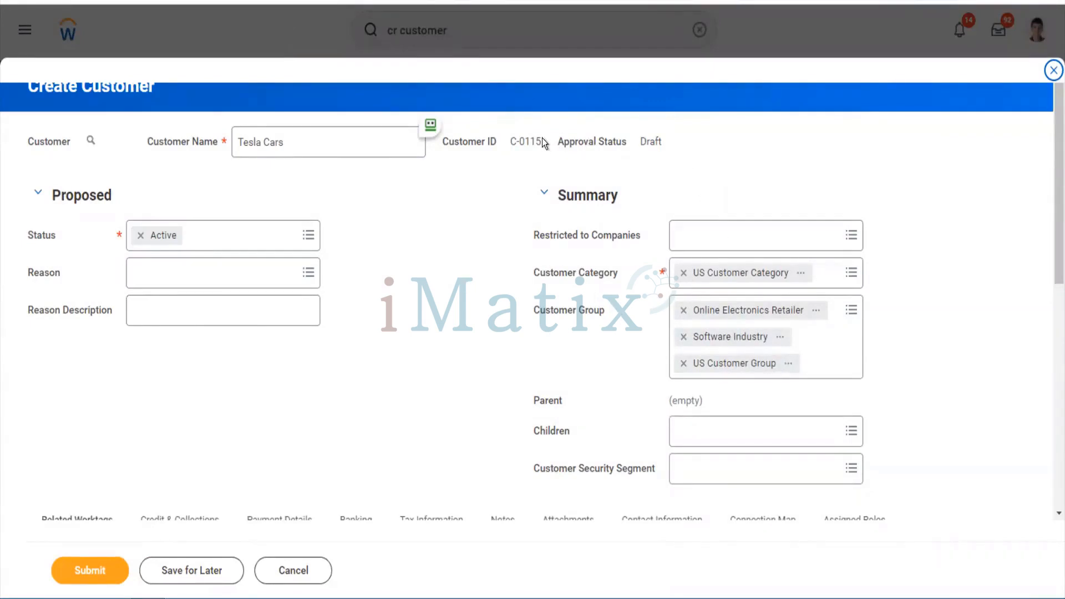
drag(541, 139, 511, 143)
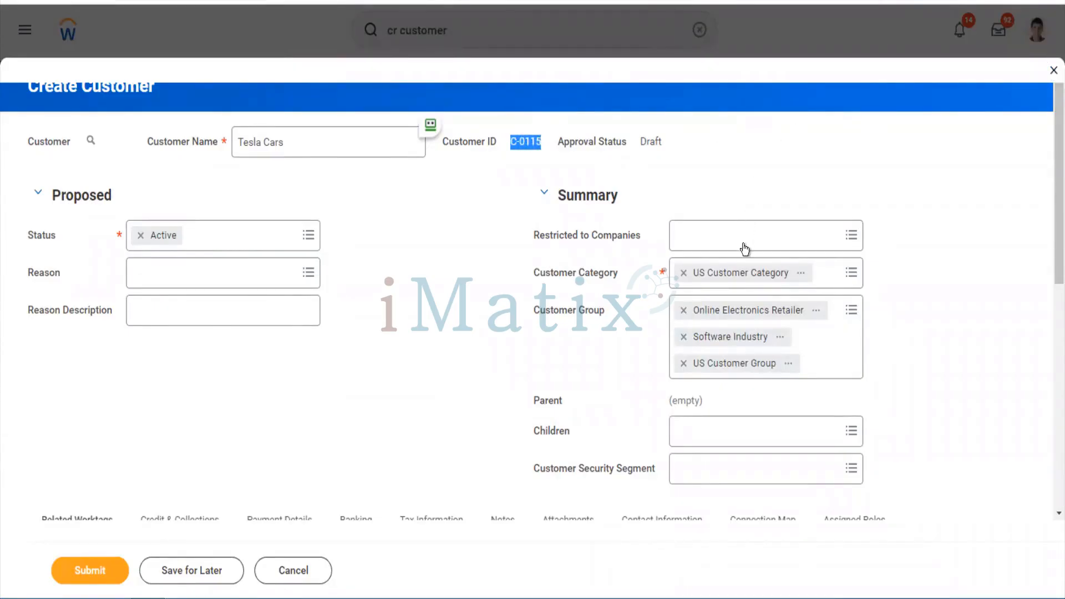
click(743, 246)
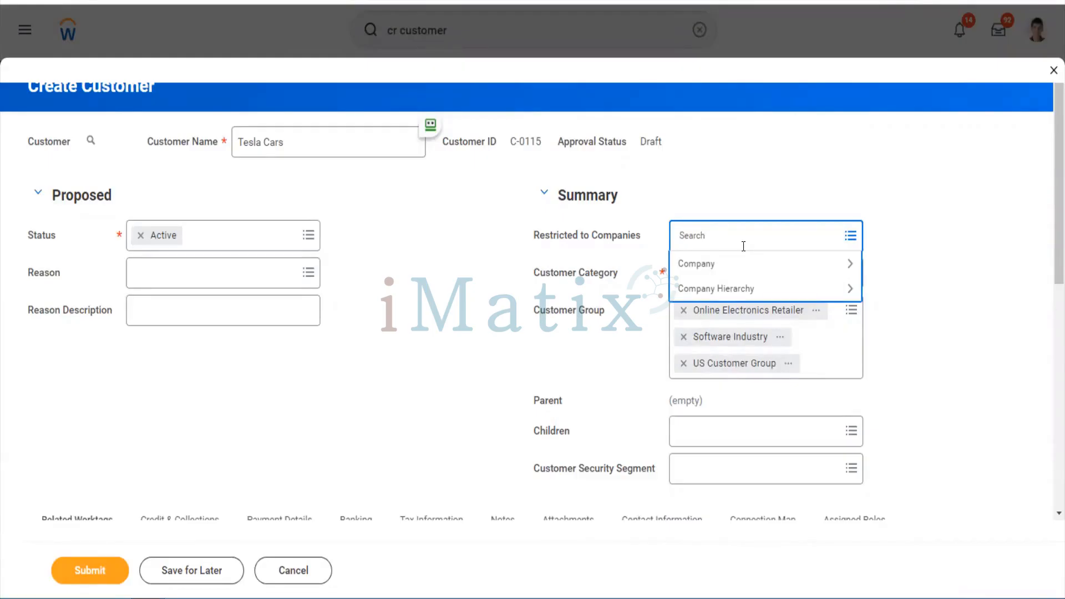
text(twitter)
key(Return)
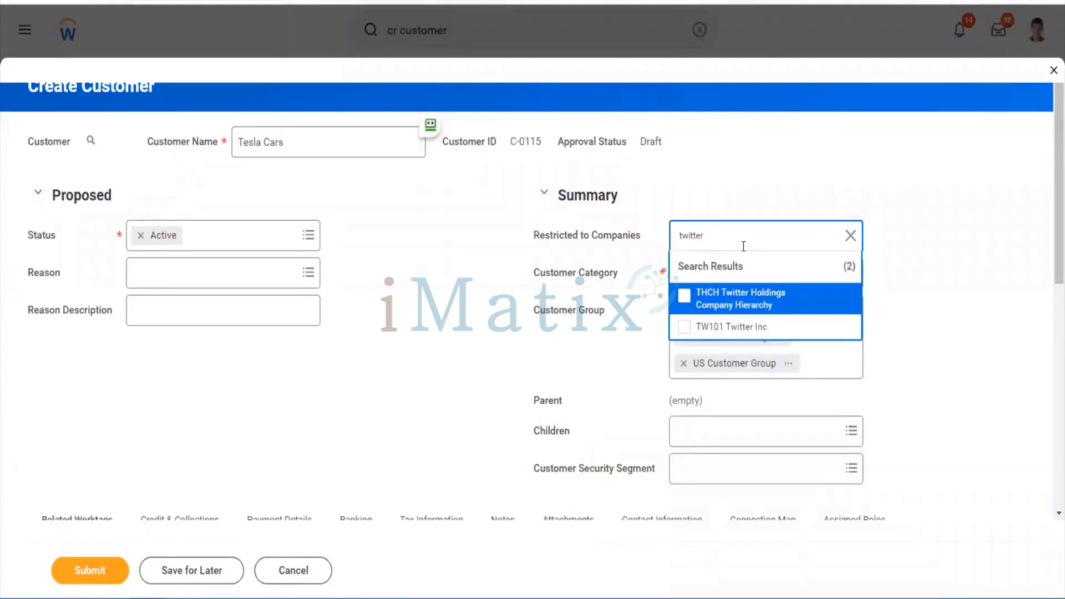
click(729, 328)
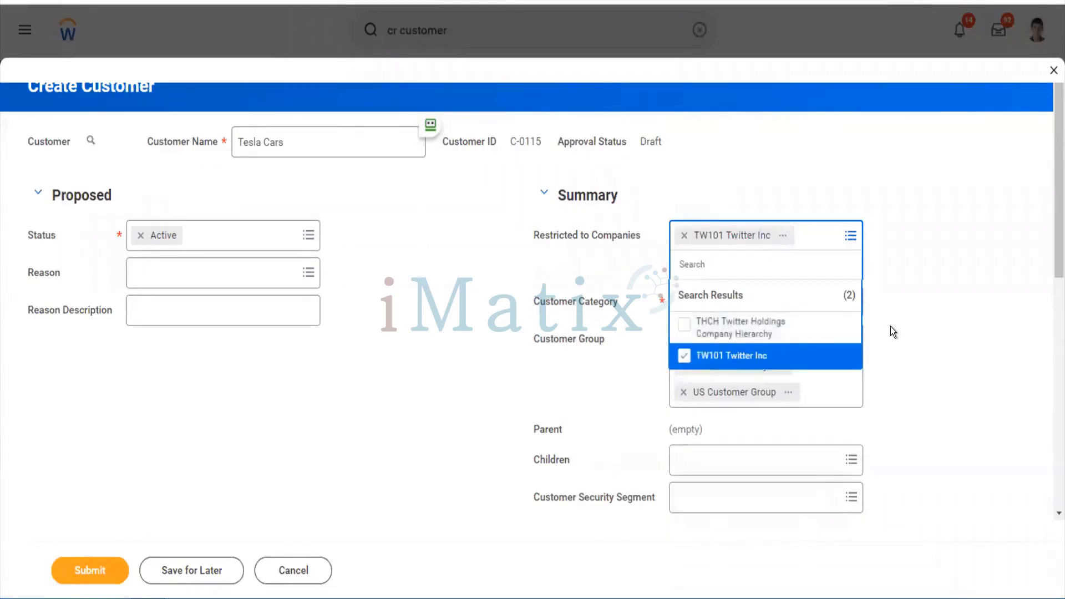
click(892, 330)
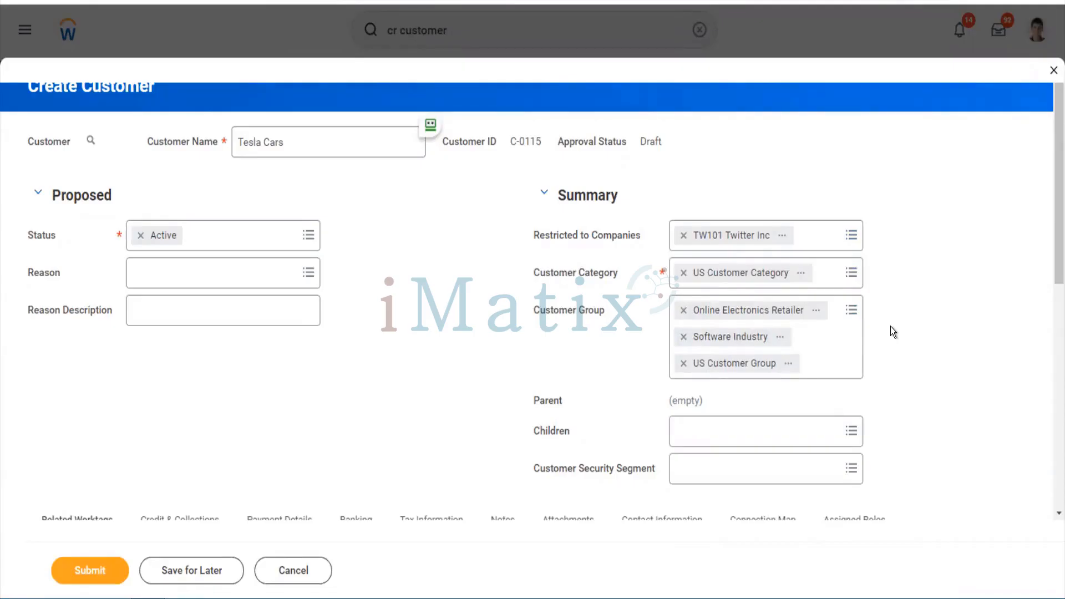
From the APJ customer group, add Ah Long Credit Ltd, Buzzy Bee Consulting and Beehive Financials as children
scroll(891, 326, down, 3)
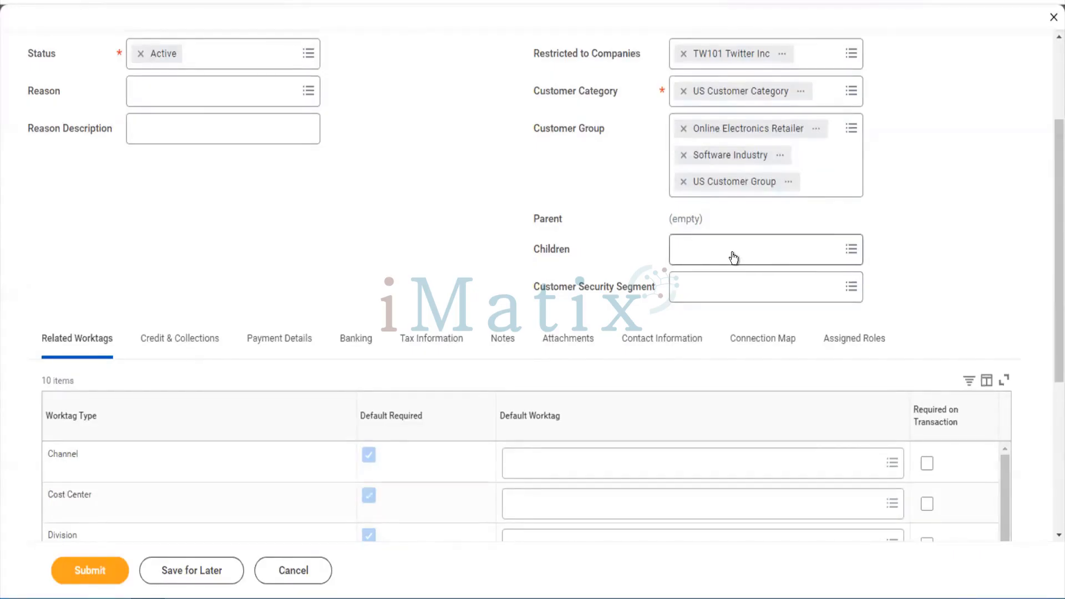
click(734, 256)
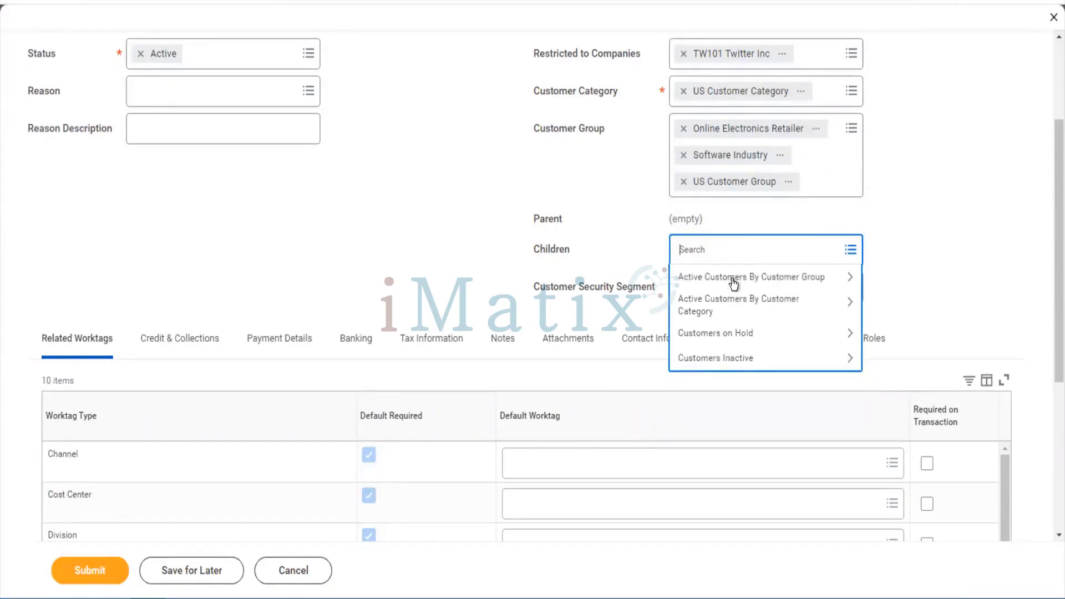
click(733, 279)
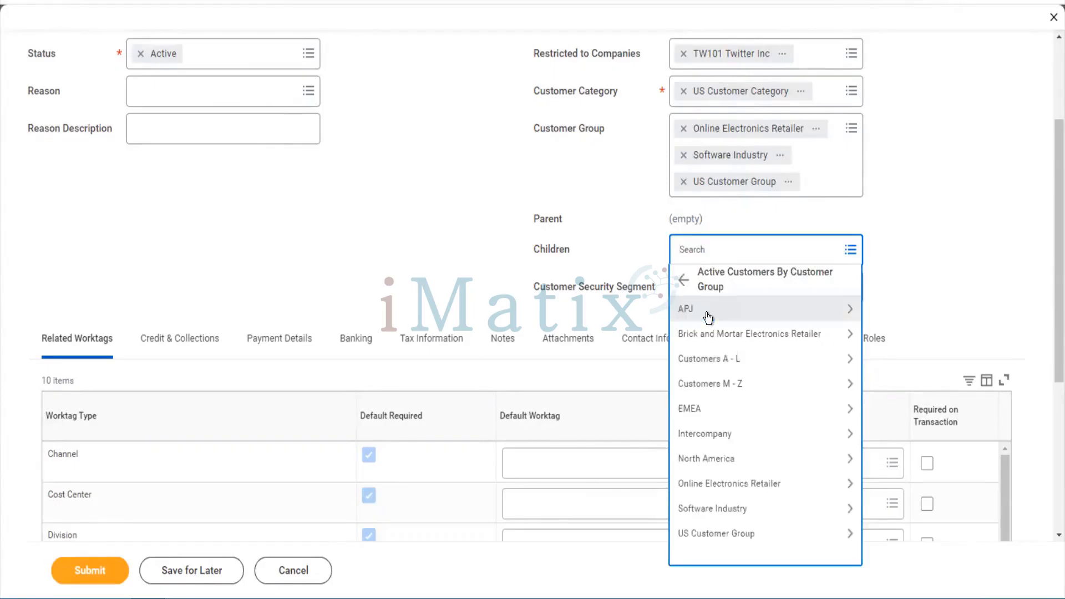
click(708, 311)
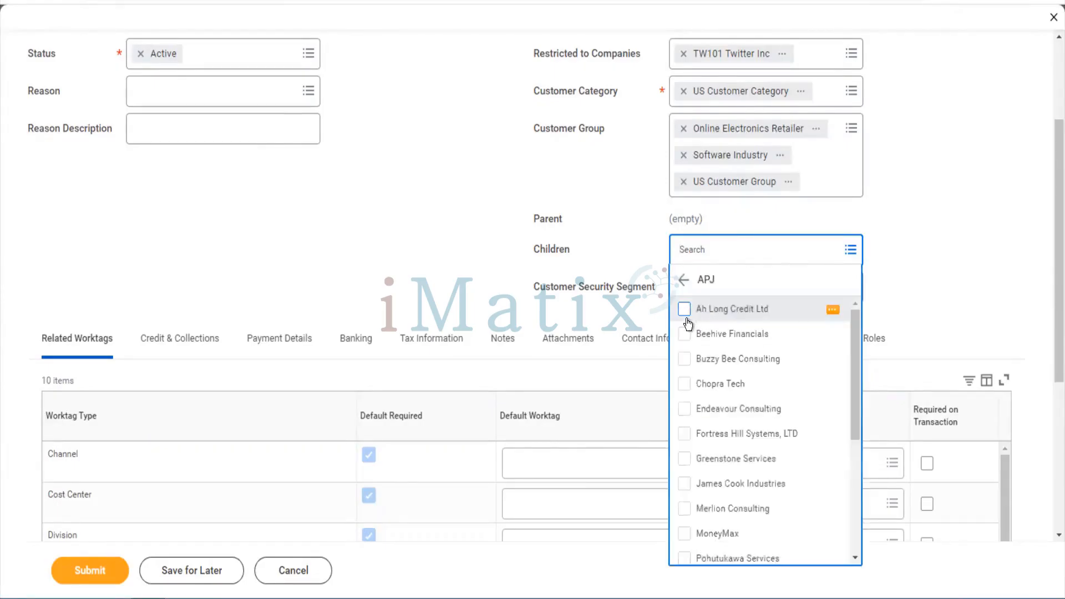
click(684, 310)
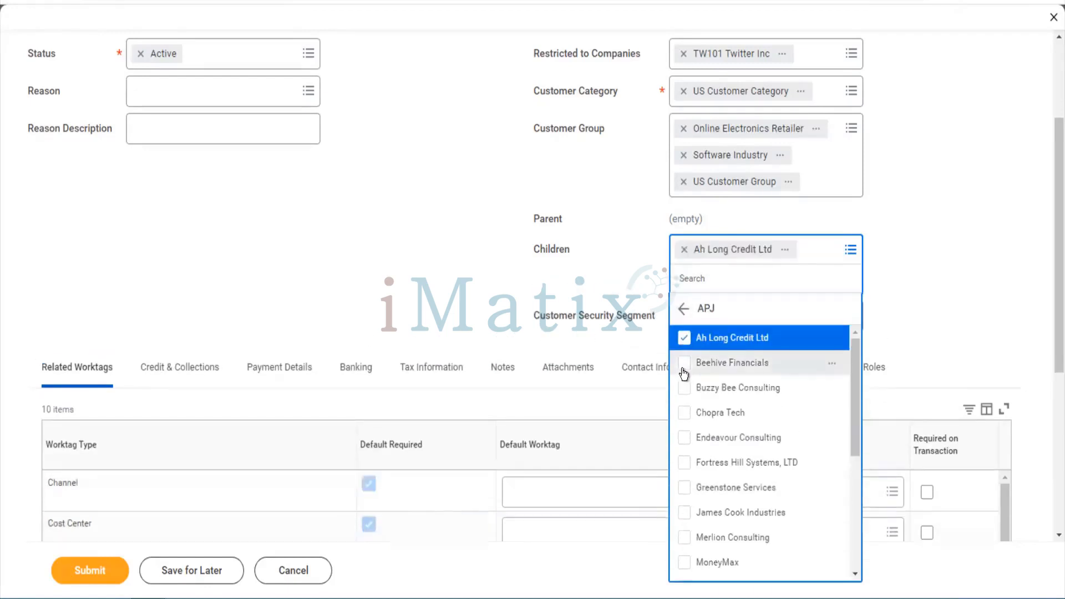
click(684, 367)
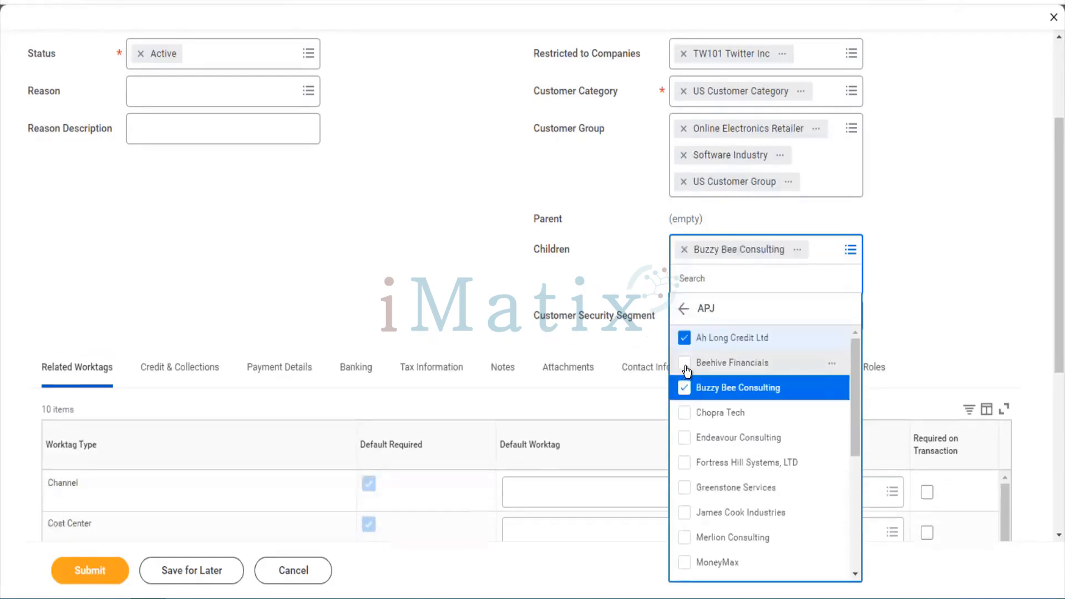
click(685, 364)
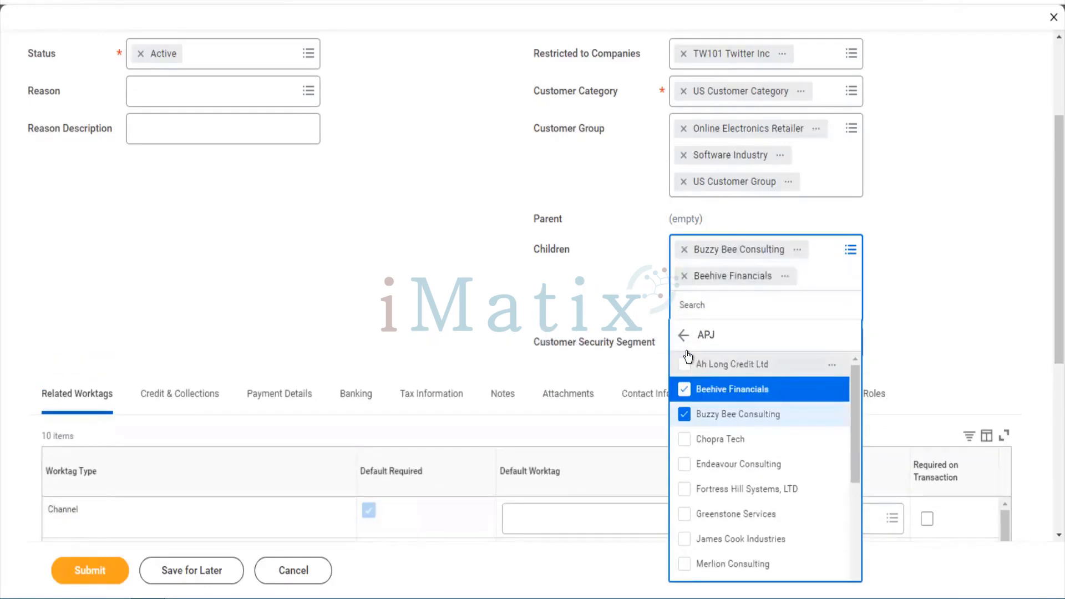
click(685, 364)
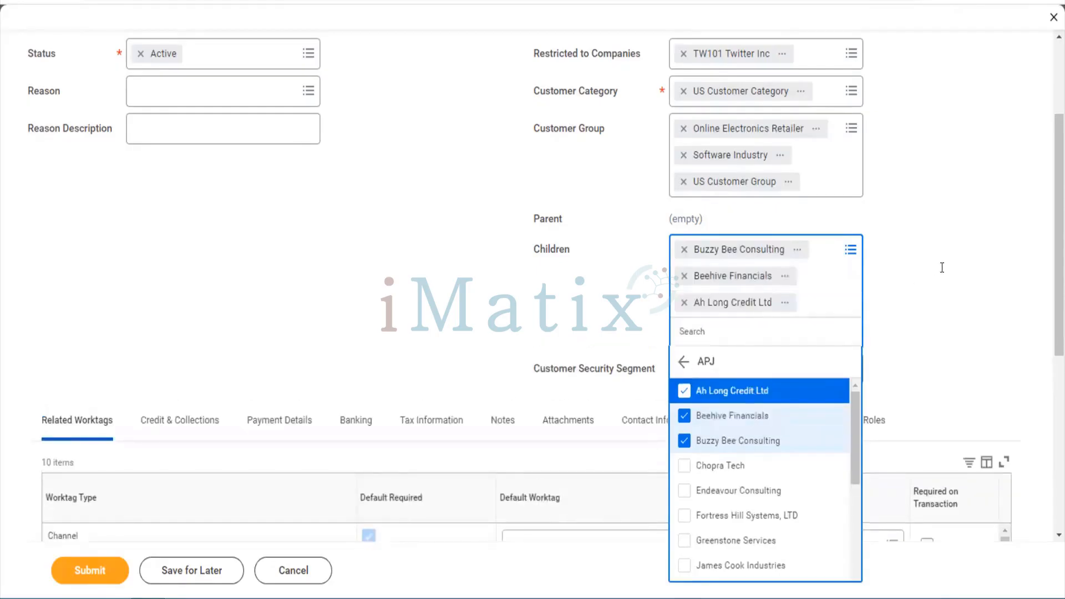
click(940, 267)
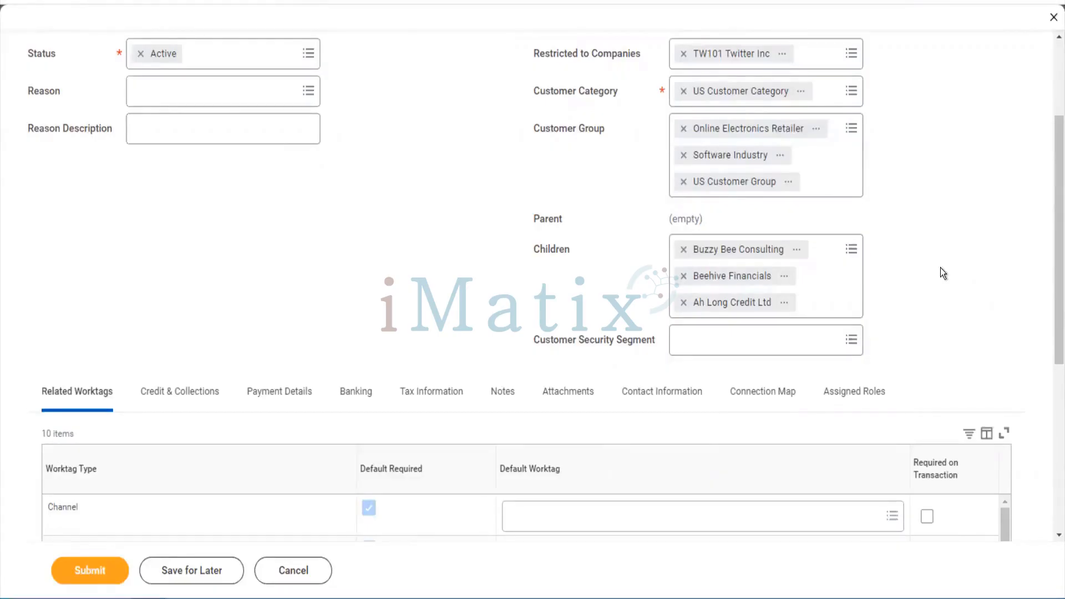
Submit the customer and list the errors: missing Channel, Cost Center, Division and Line of Business worktags
scroll(1050, 321, down, 4)
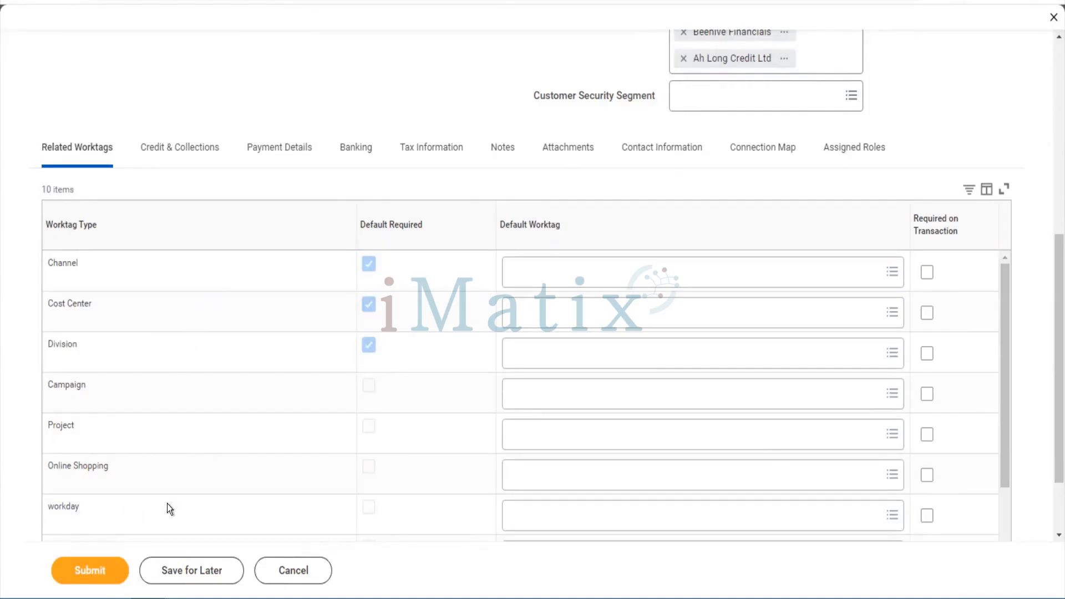
click(104, 570)
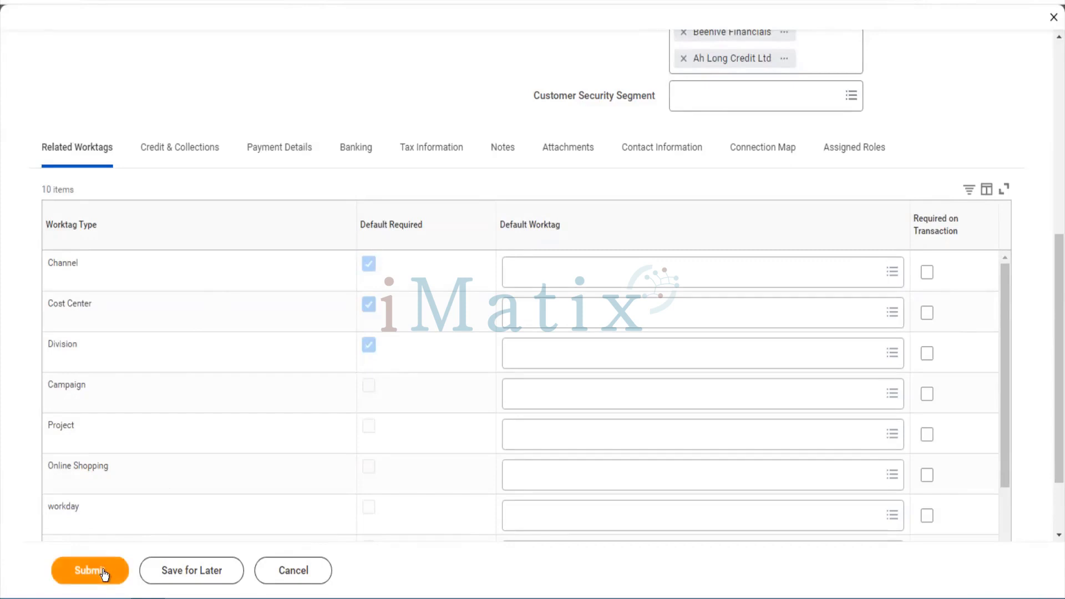
click(103, 571)
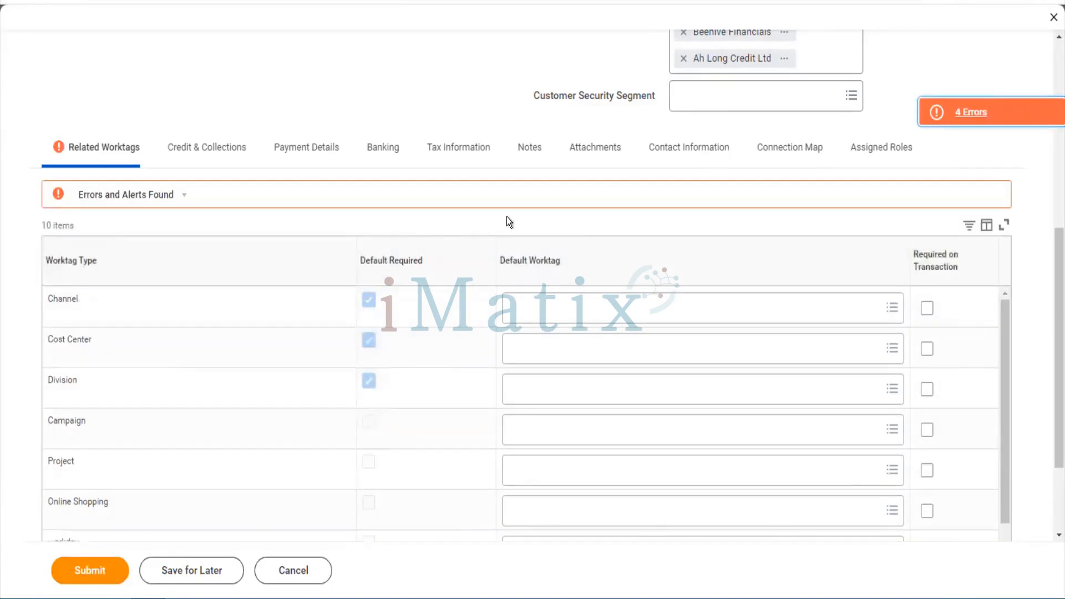
click(931, 122)
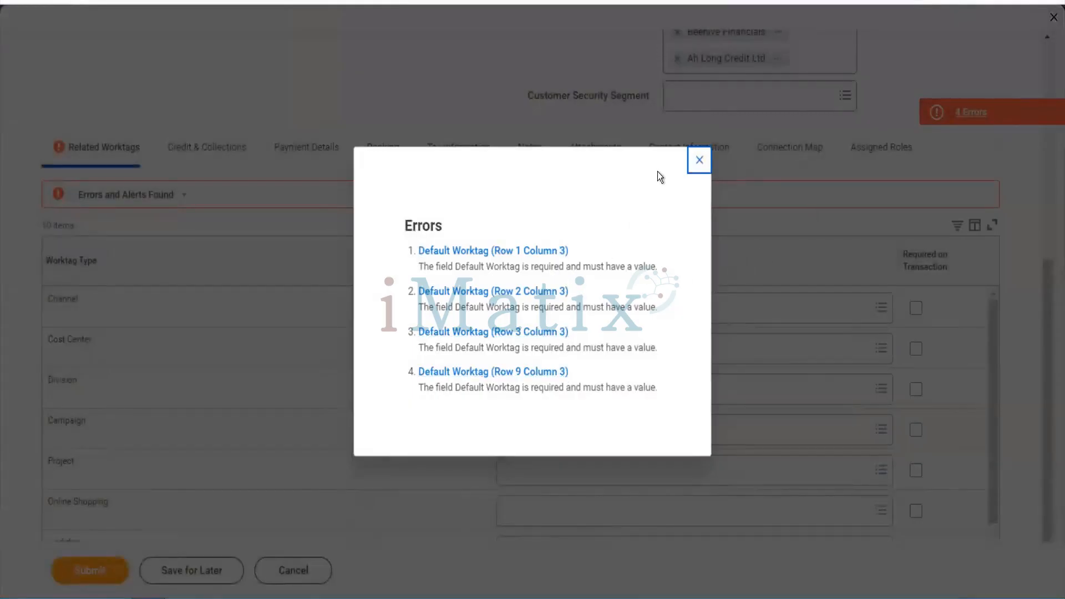
click(694, 171)
scroll(623, 399, down, 2)
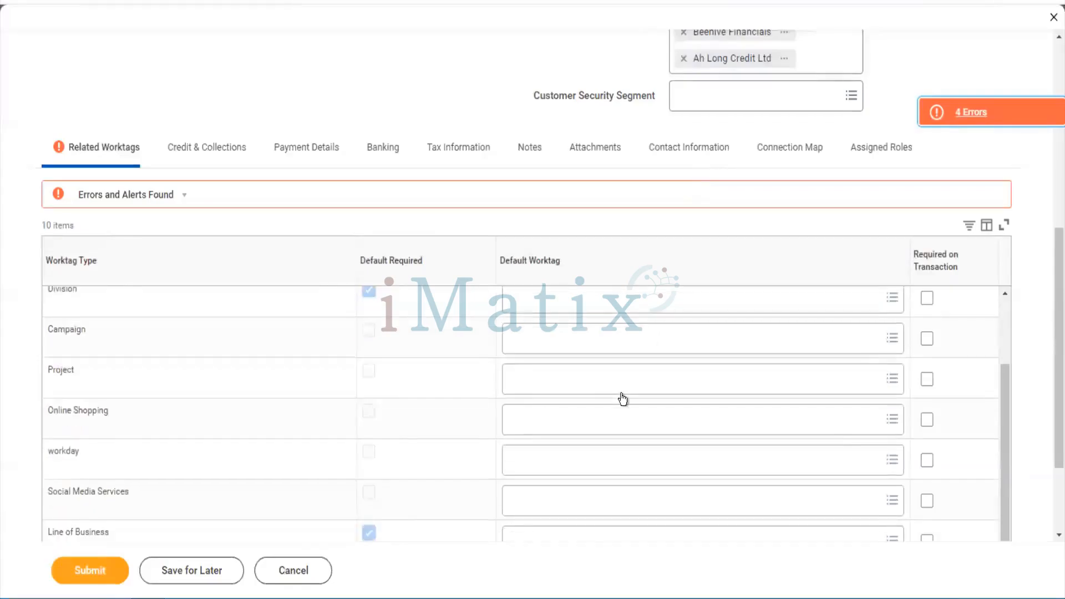
scroll(622, 399, up, 2)
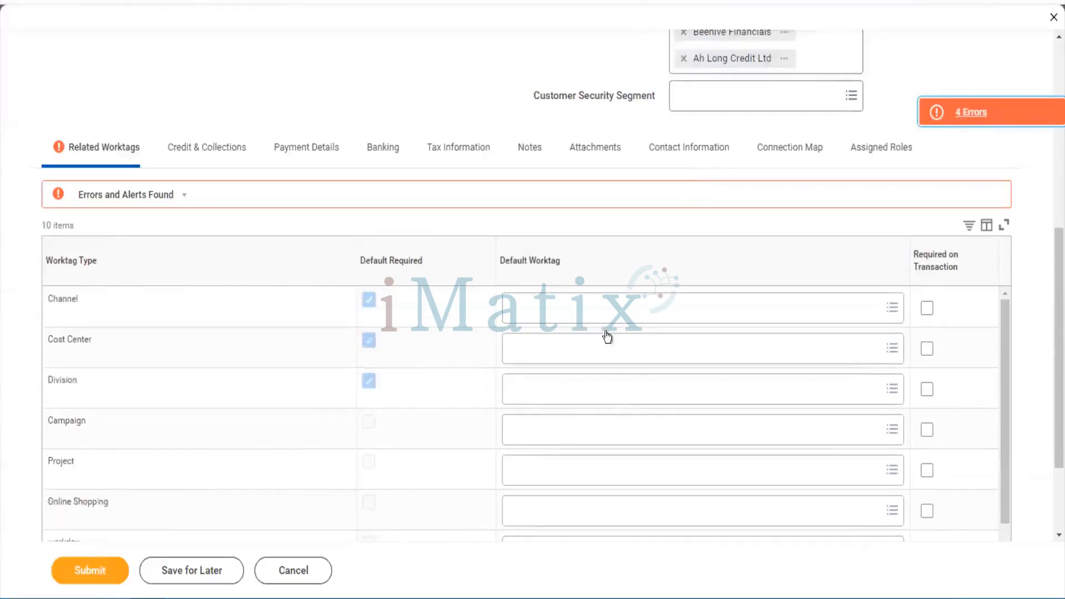
Set the Channel default worktag to Direct and Cost Center to 10000 Office of CEO Cost Center
click(594, 313)
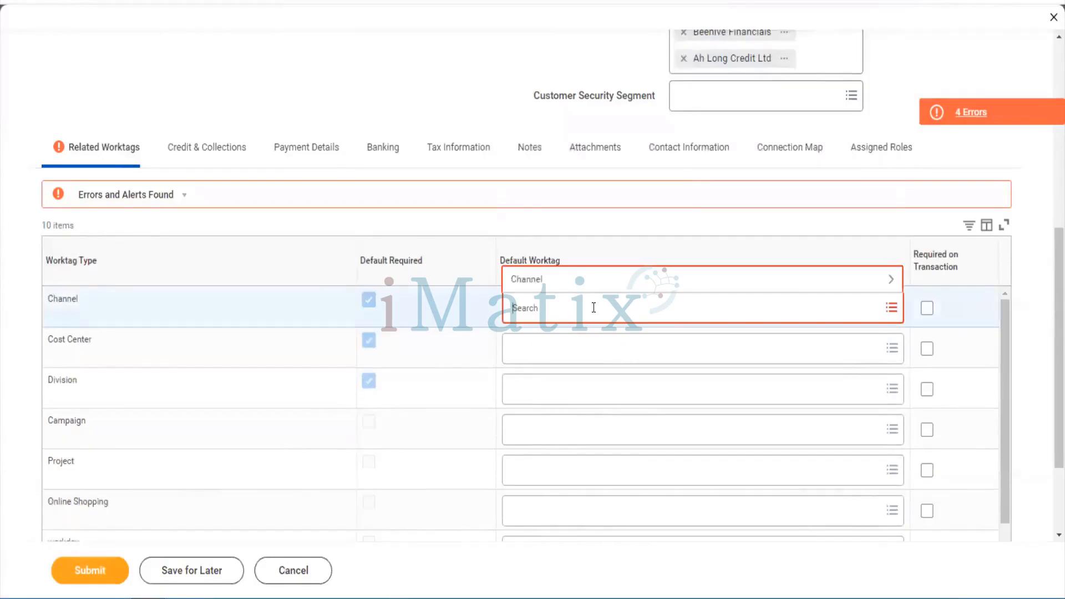
click(584, 282)
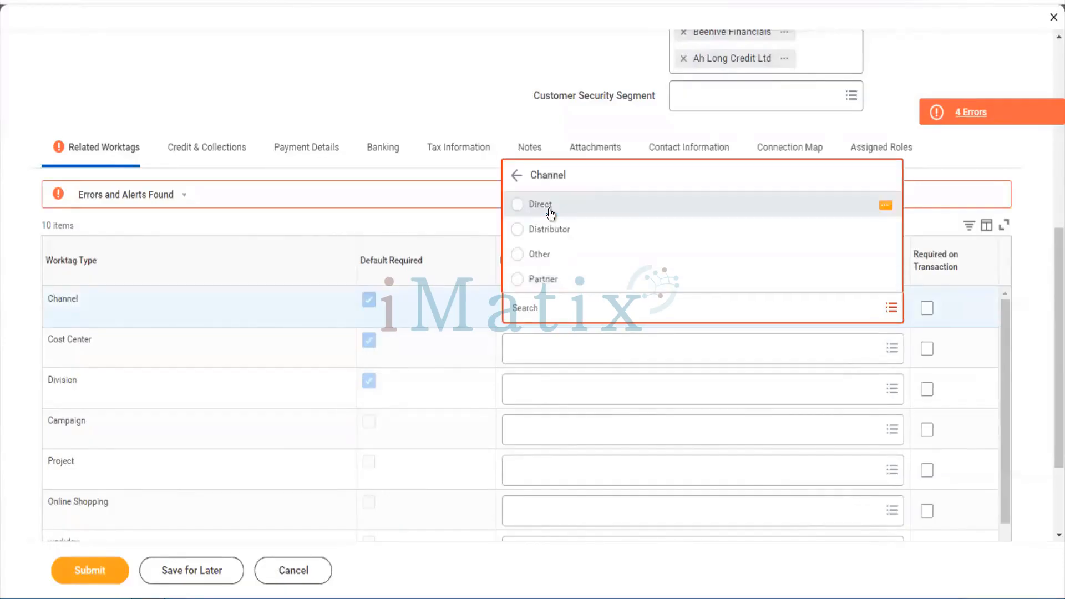
click(551, 213)
click(544, 328)
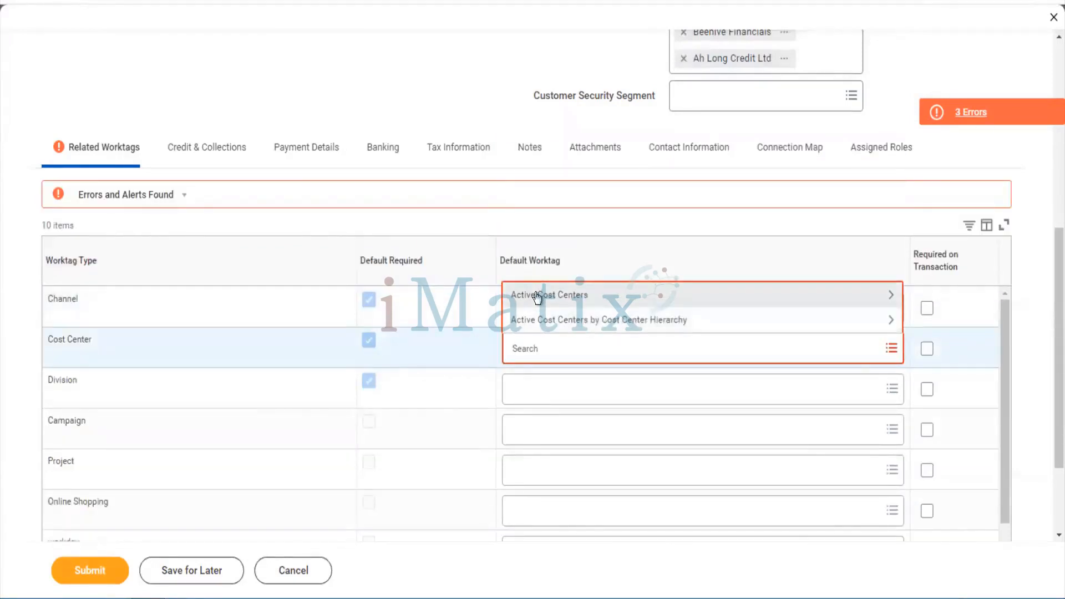
click(537, 296)
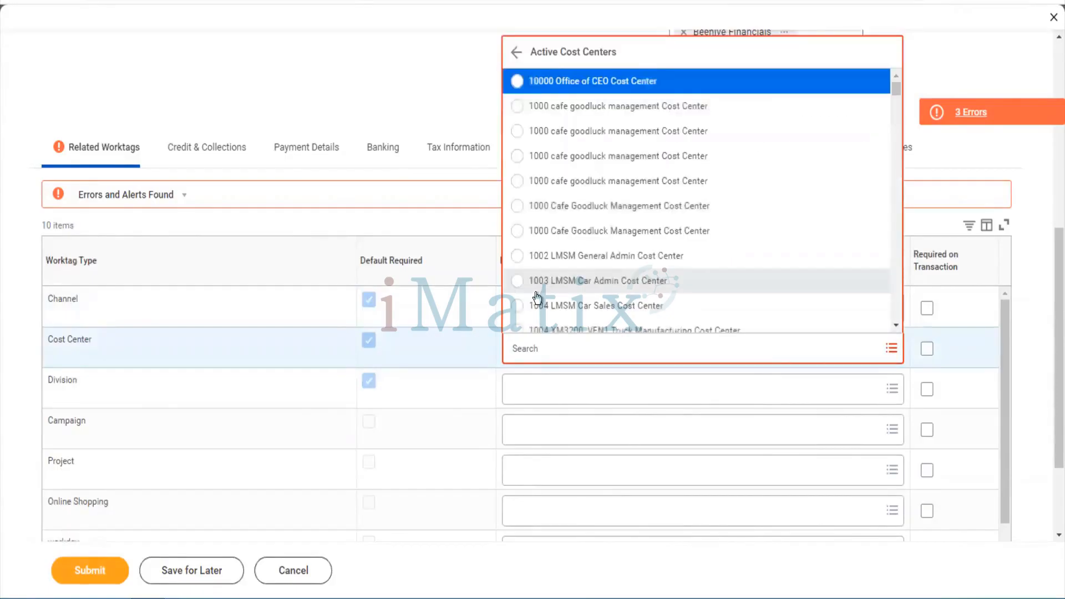
scroll(537, 298, down, 4)
scroll(537, 298, up, 4)
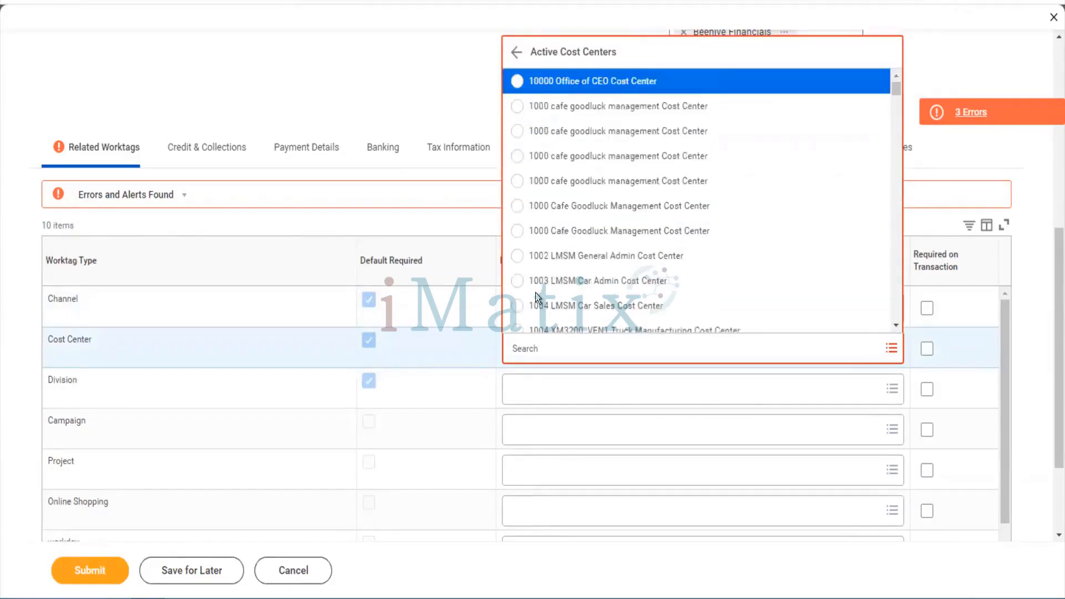
click(549, 82)
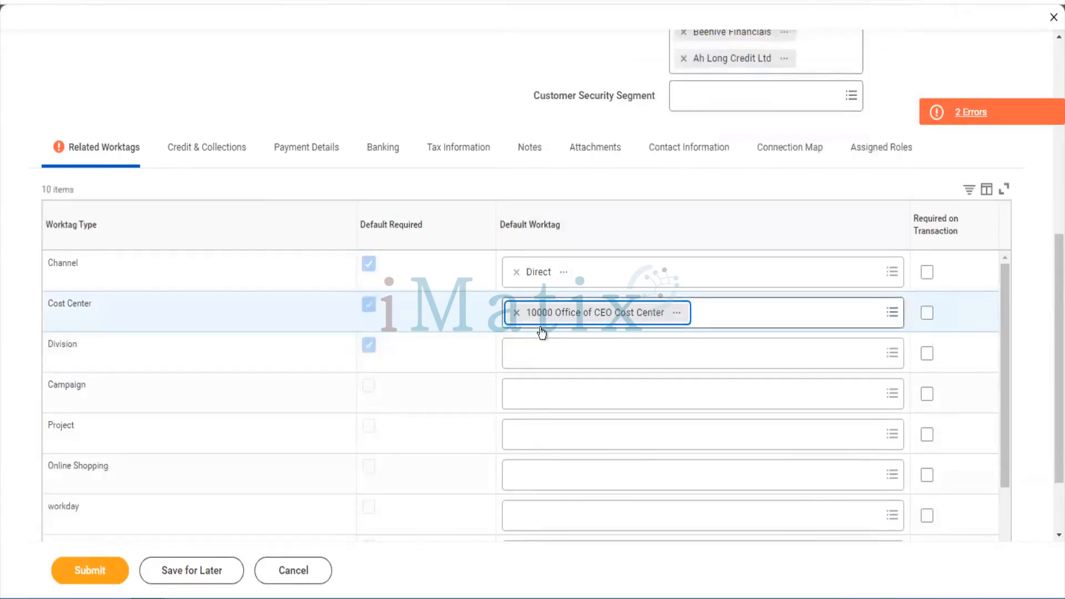
Set the Division worktag to Other Services and Line of Business to Enterprise
click(542, 350)
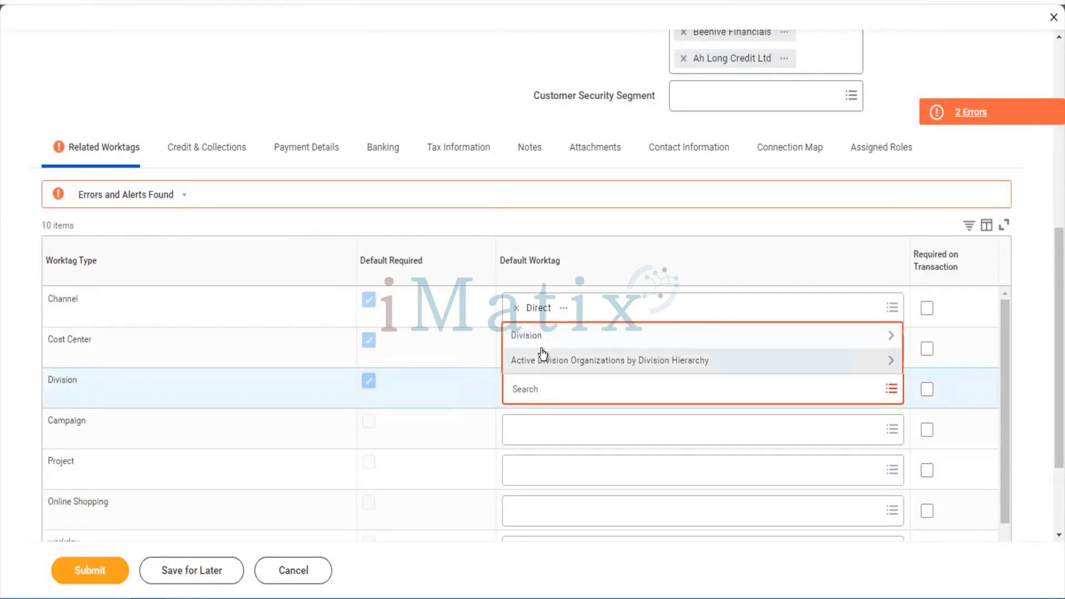
click(542, 337)
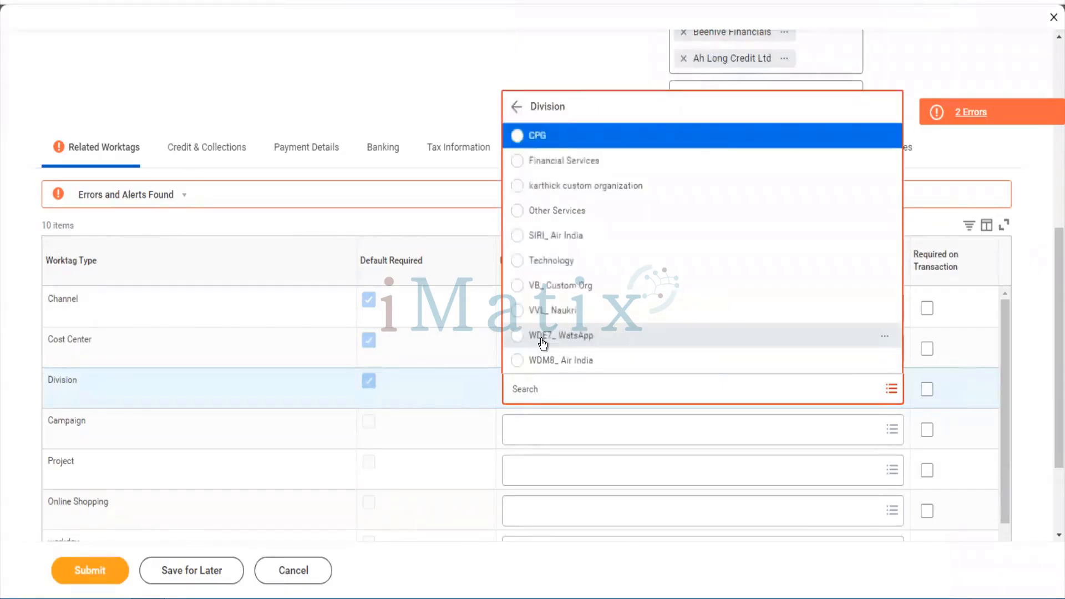
click(568, 211)
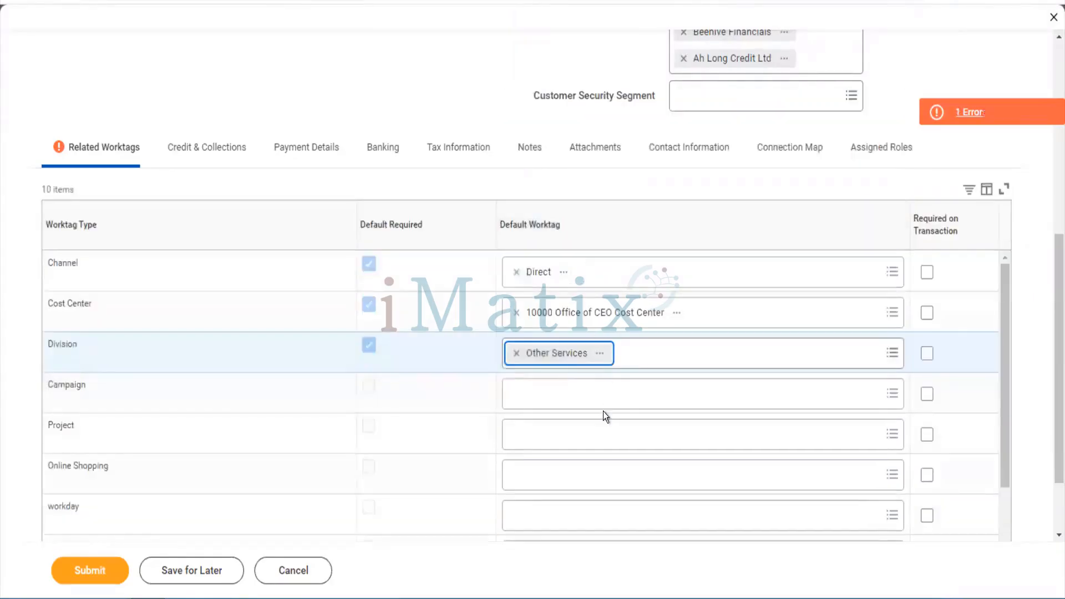
scroll(604, 413, down, 2)
scroll(605, 416, down, 2)
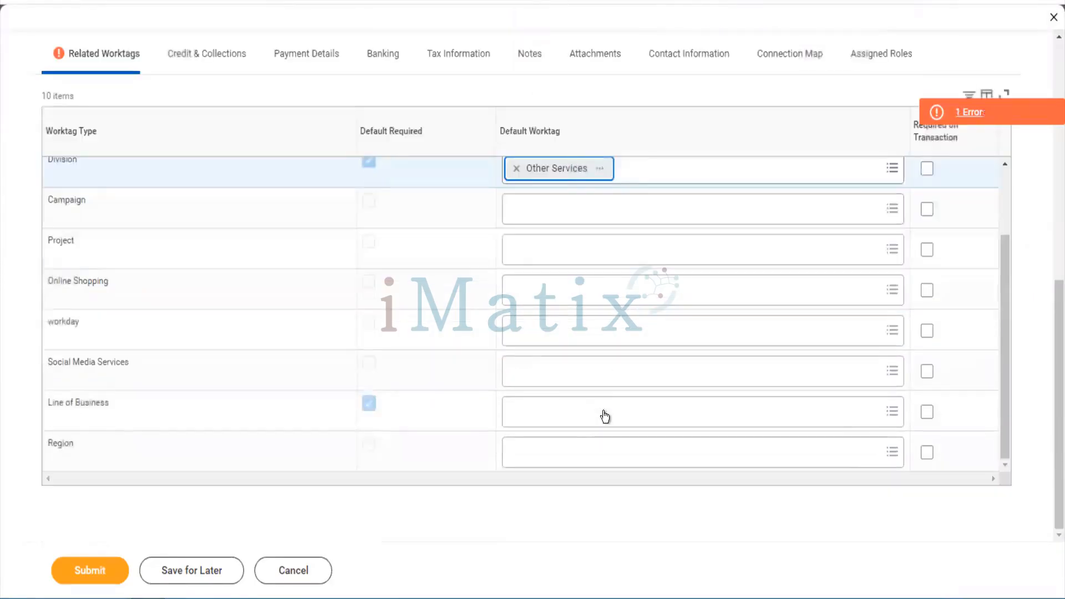
click(548, 417)
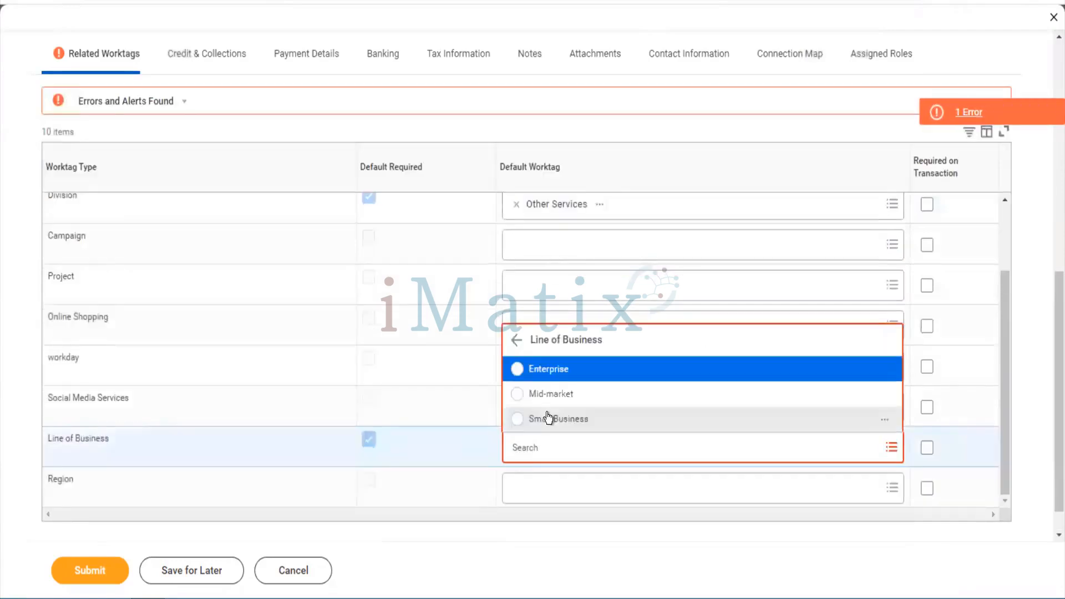
click(542, 370)
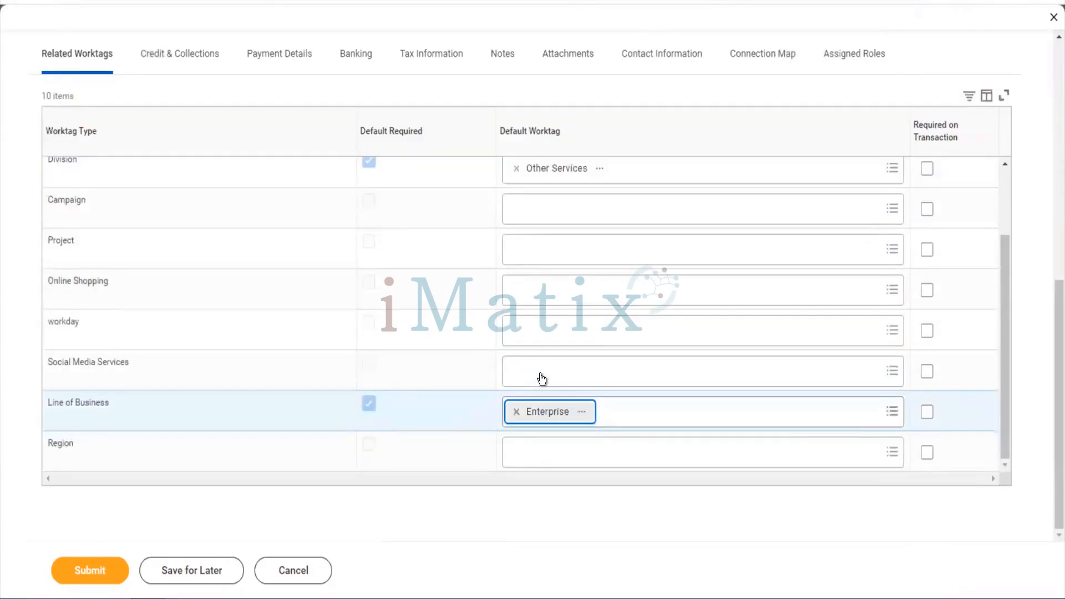
scroll(542, 379, up, 3)
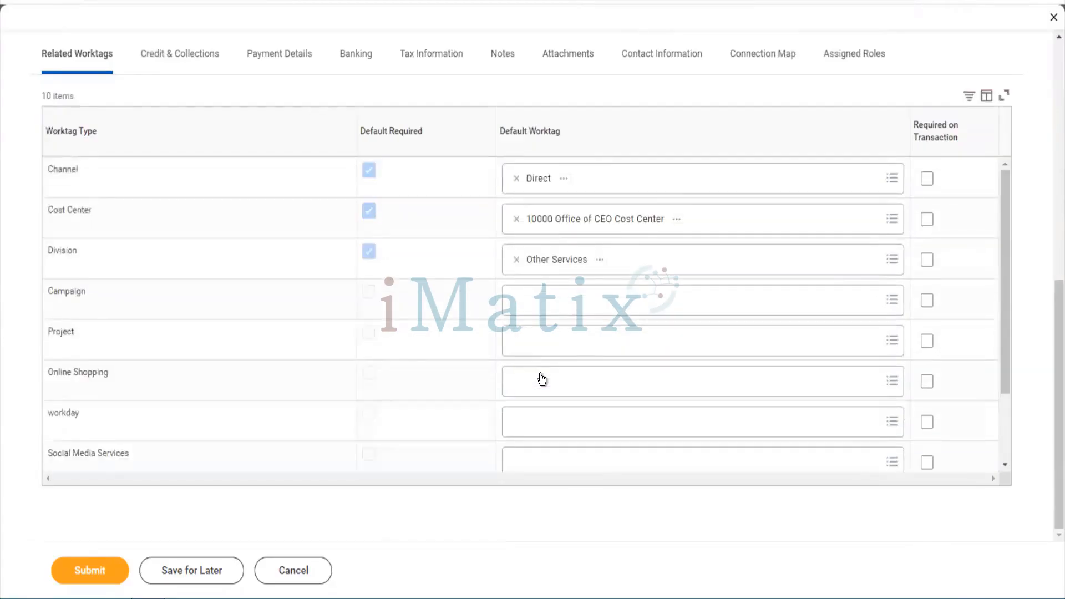
scroll(542, 379, down, 3)
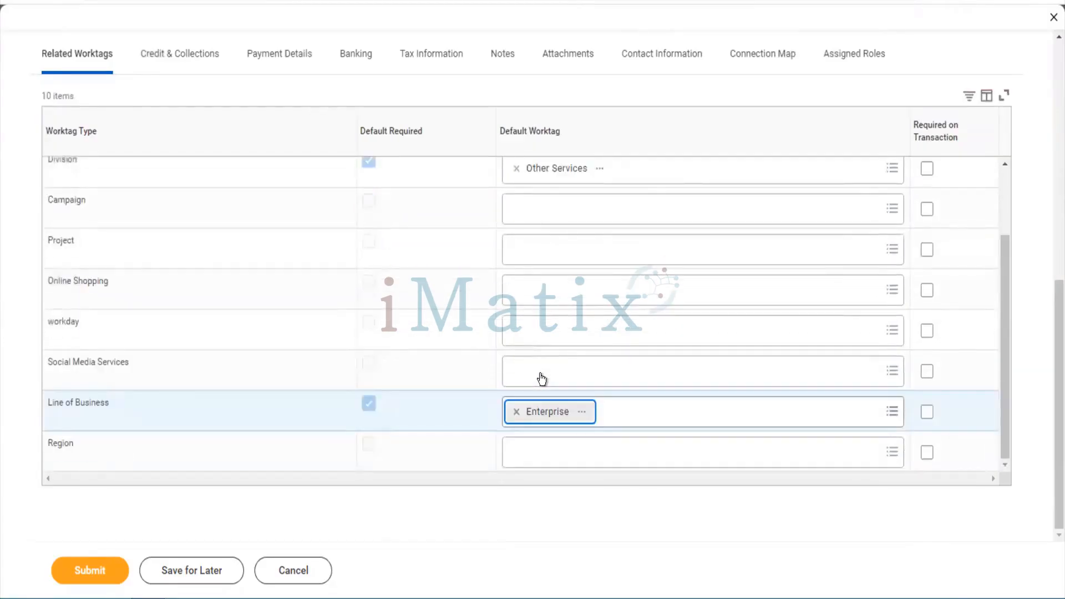
scroll(542, 379, up, 3)
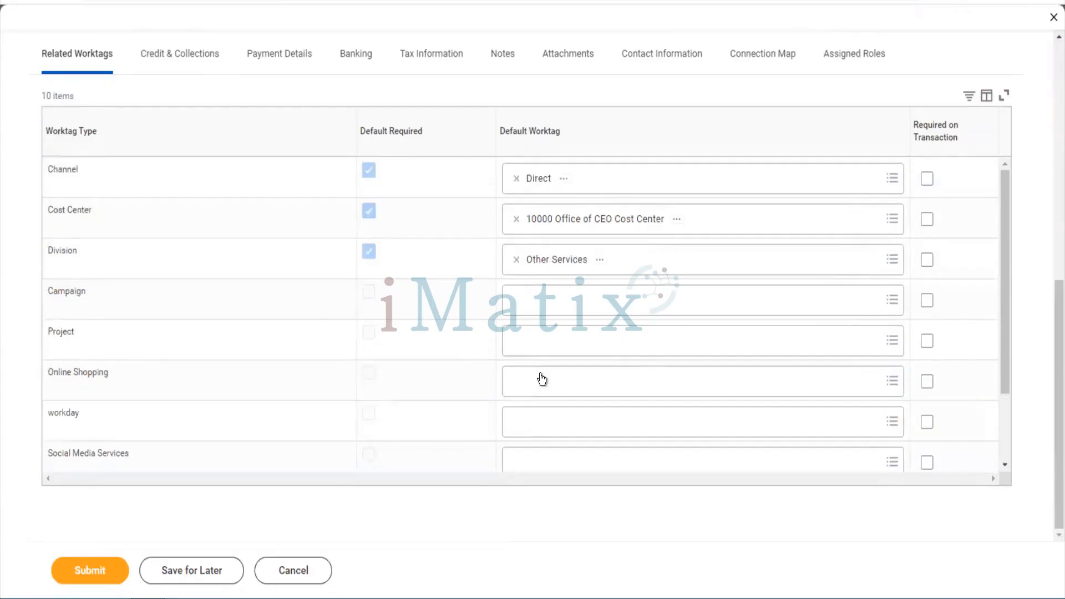
scroll(542, 379, up, 4)
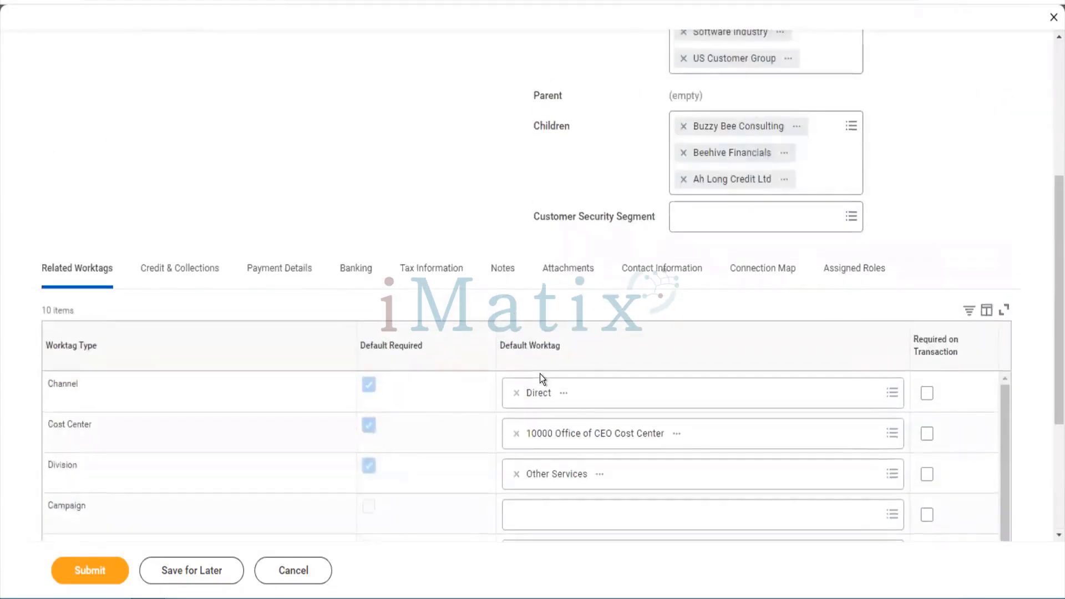
In Payment Details, keep payment terms at 5% Disc 10, Net 30 and switch default payment type to Check
click(263, 276)
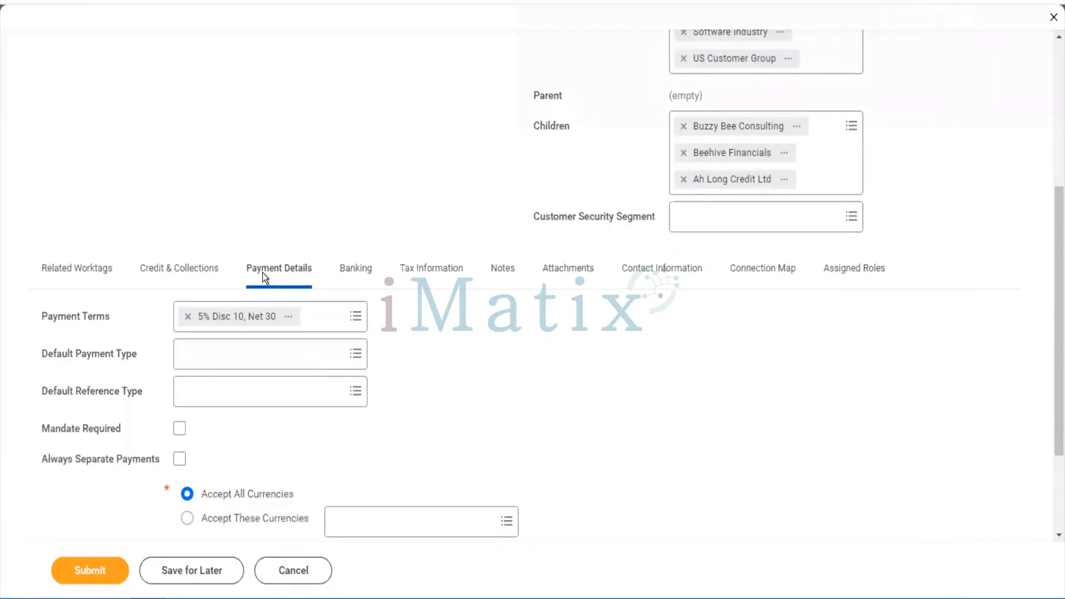
scroll(262, 272, down, 2)
click(318, 227)
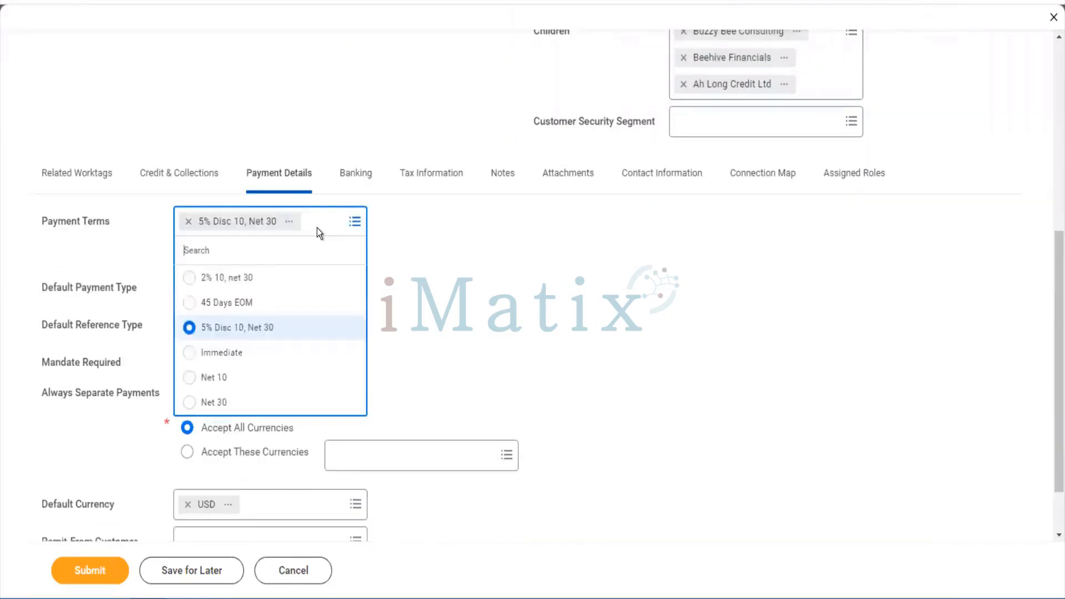
click(408, 262)
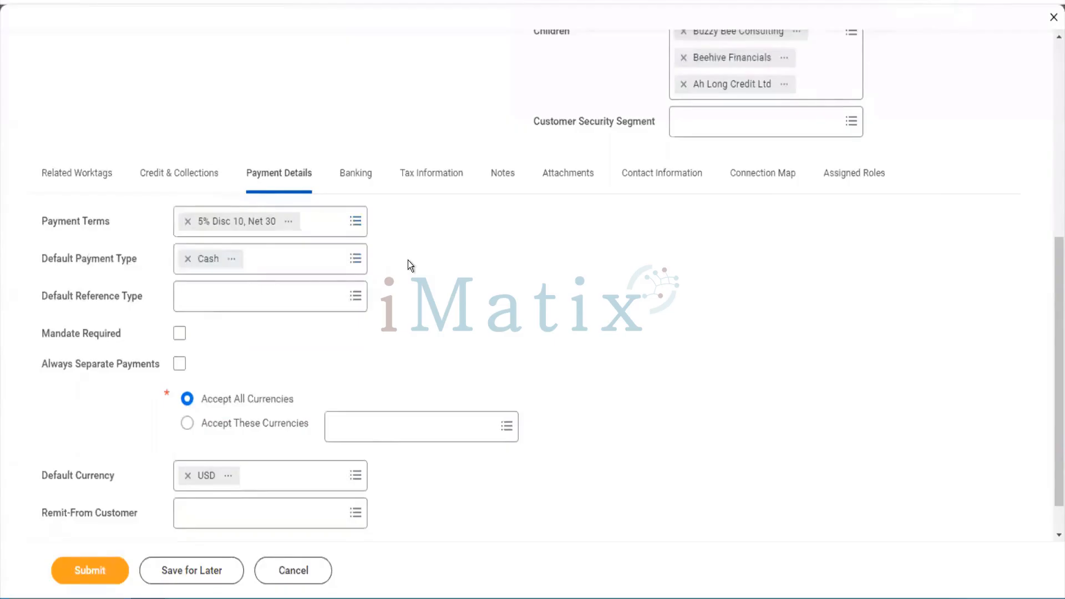
click(304, 268)
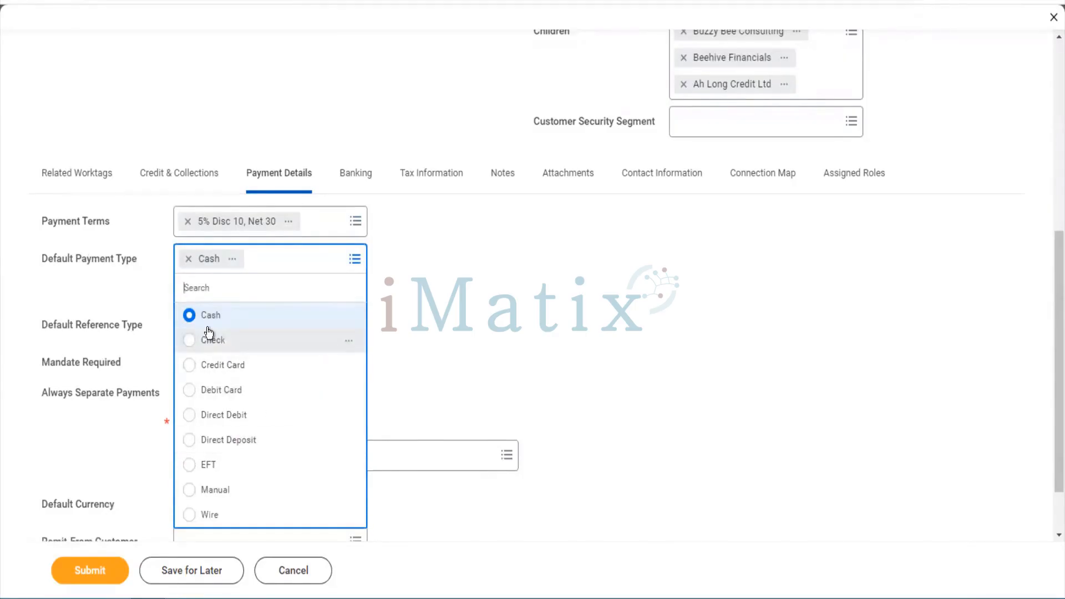
click(226, 340)
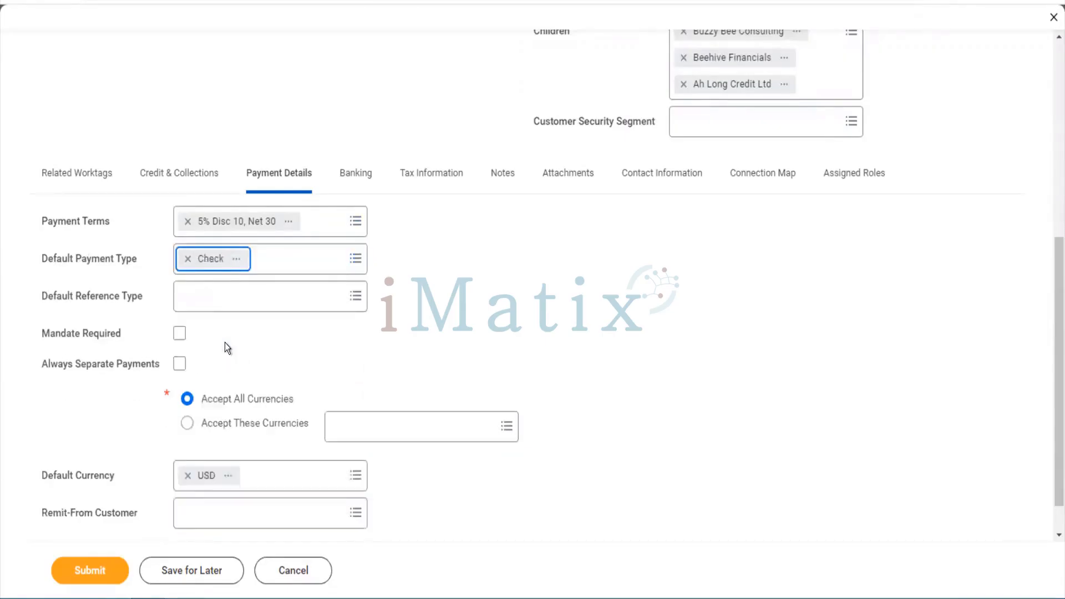
click(281, 265)
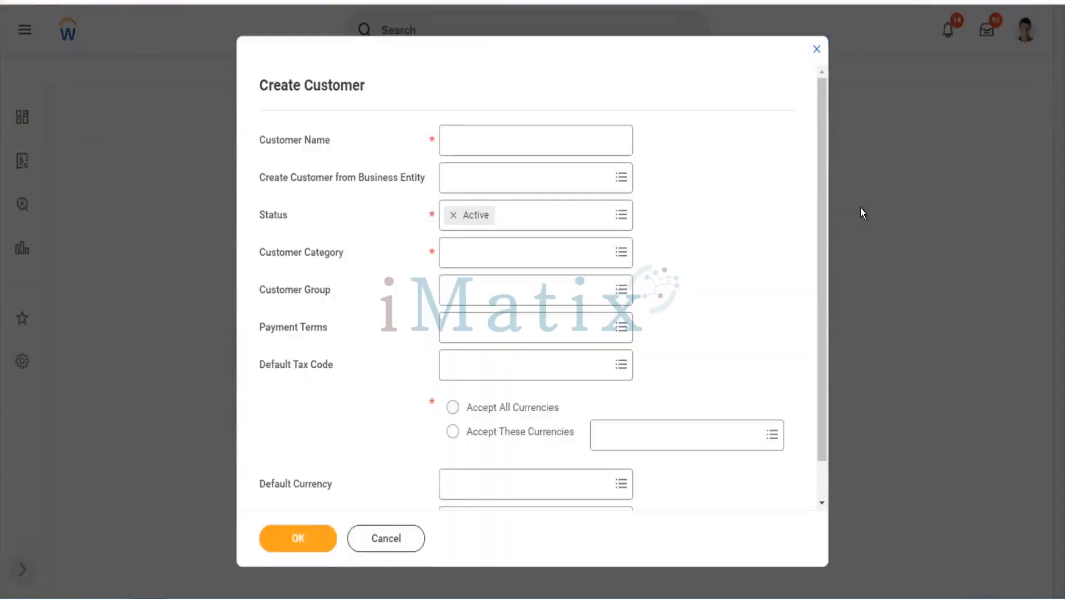
Close the blank Create Customer form and cancel out of the Maintain Reference IDs task
click(816, 50)
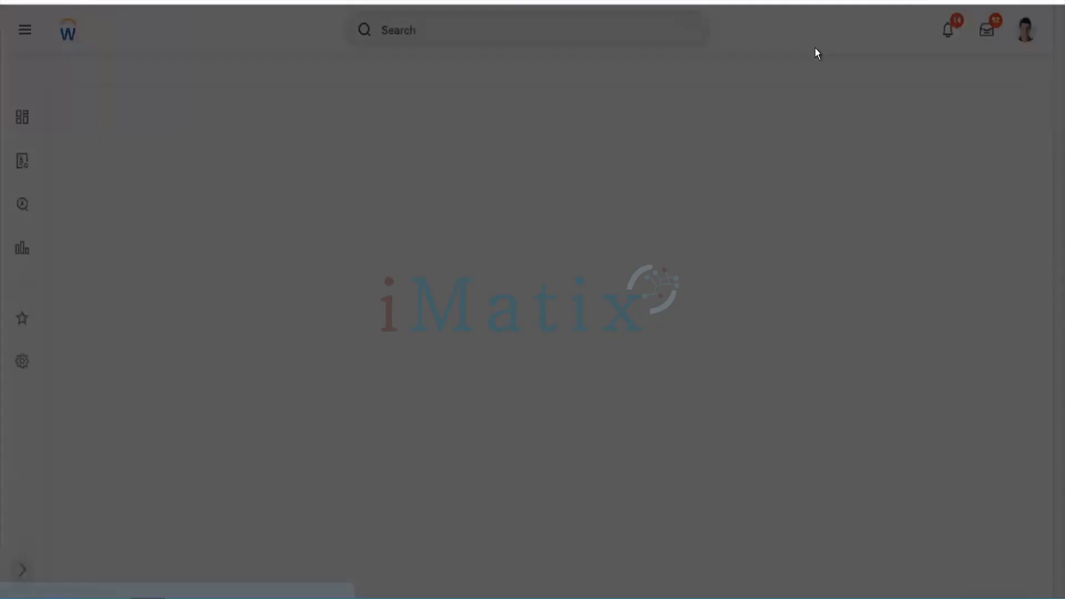
click(469, 365)
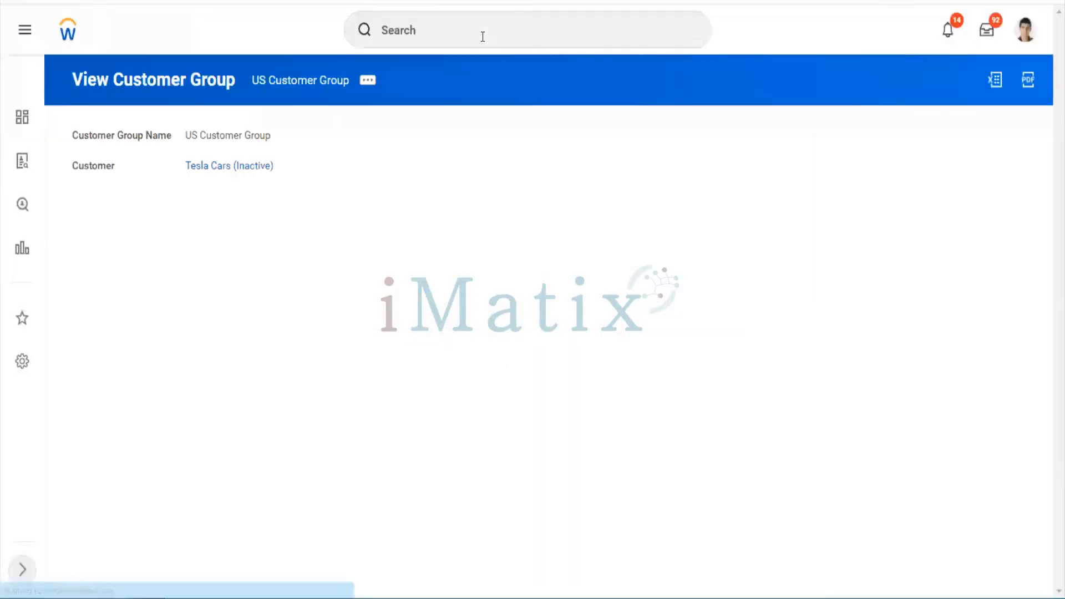
Search for 'find customers' and open the Find Customers report
click(483, 37)
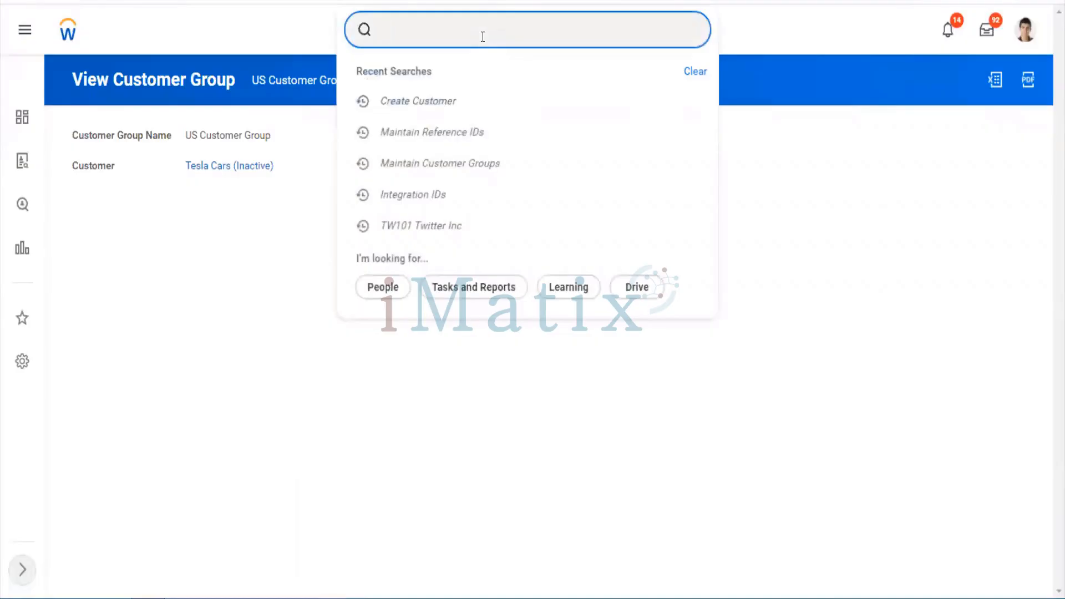
right_click(482, 36)
text(fin)
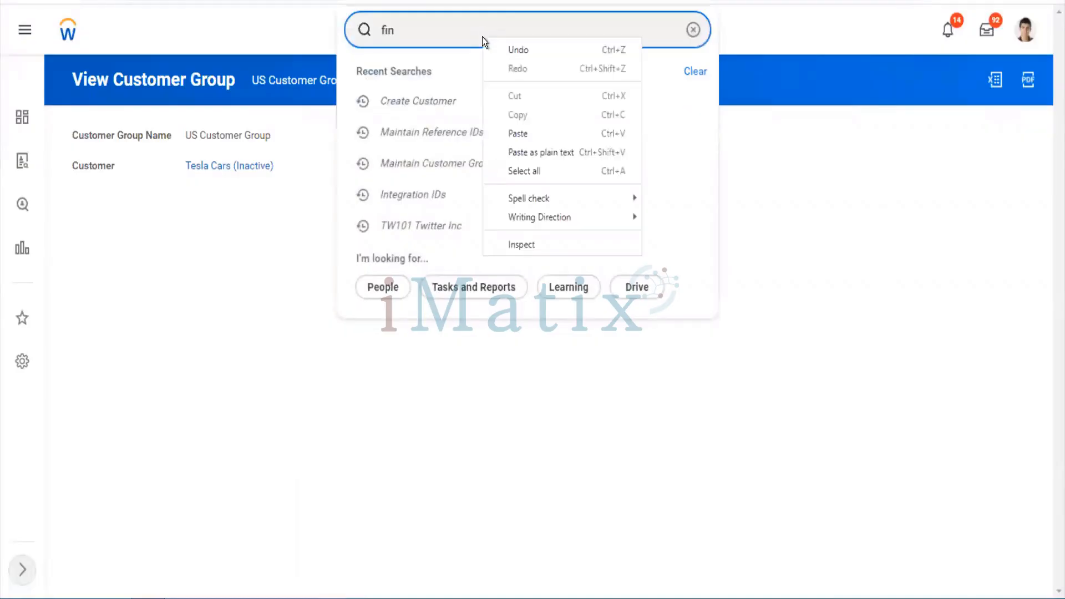
click(461, 30)
key(ctrl+a)
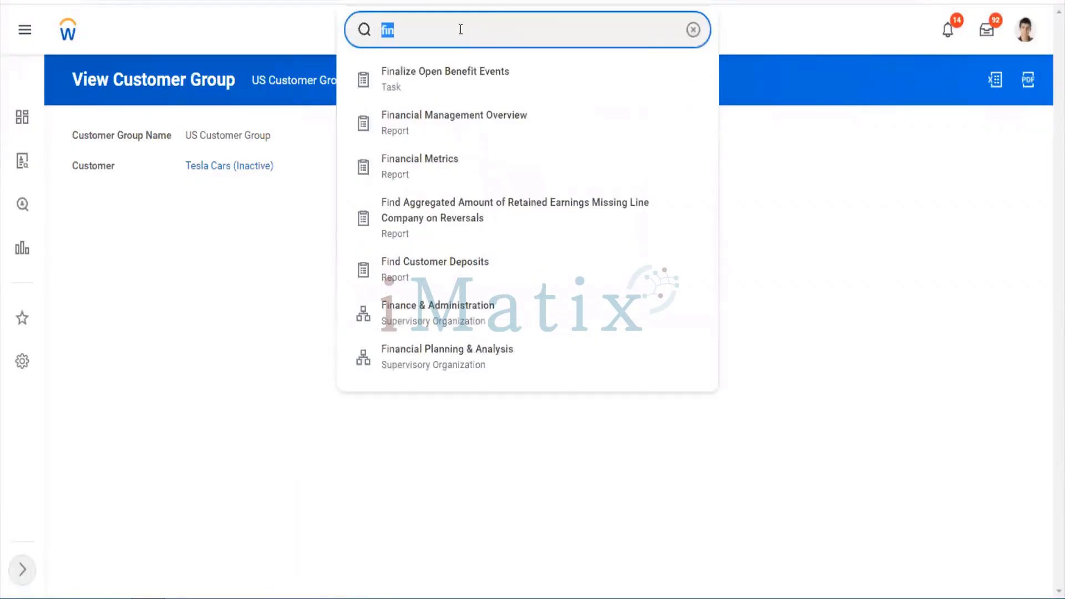
text(d cjusto)
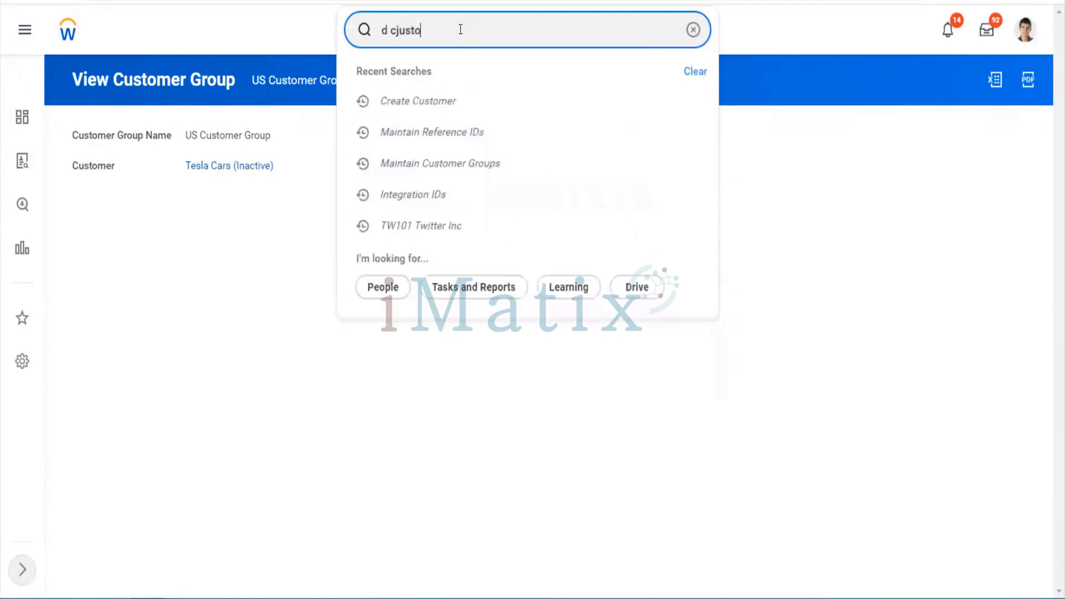
key(BackSpace)
key(BackSpace)
key(BackSpace)
key(BackSpace)
key(BackSpace)
key(BackSpace)
key(BackSpace)
key(BackSpace)
text(find cistom)
key(BackSpace)
key(BackSpace)
key(BackSpace)
key(BackSpace)
key(BackSpace)
text(ustomers)
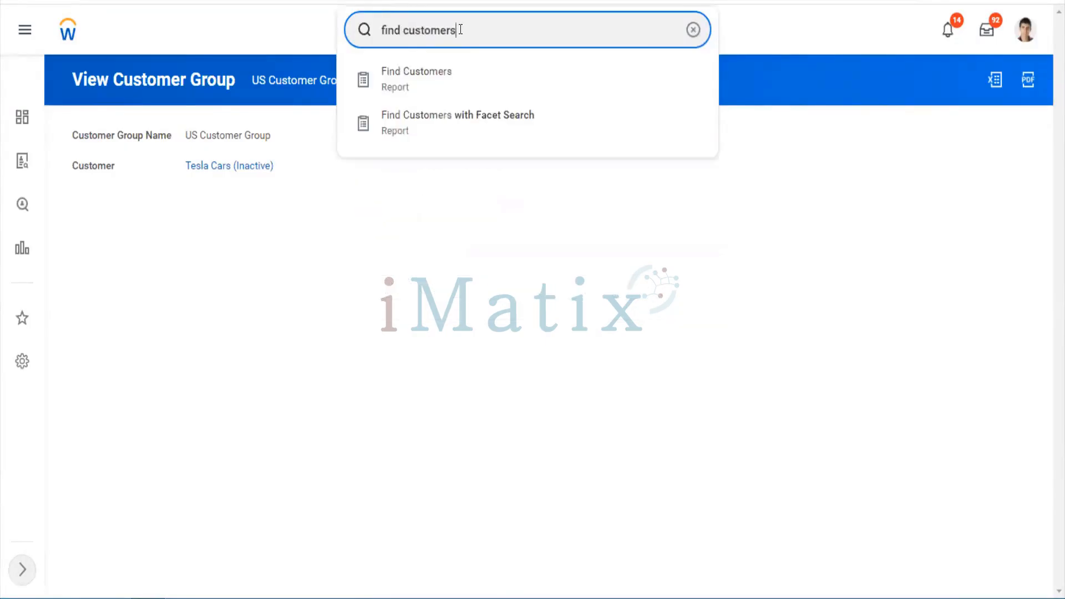
key(Return)
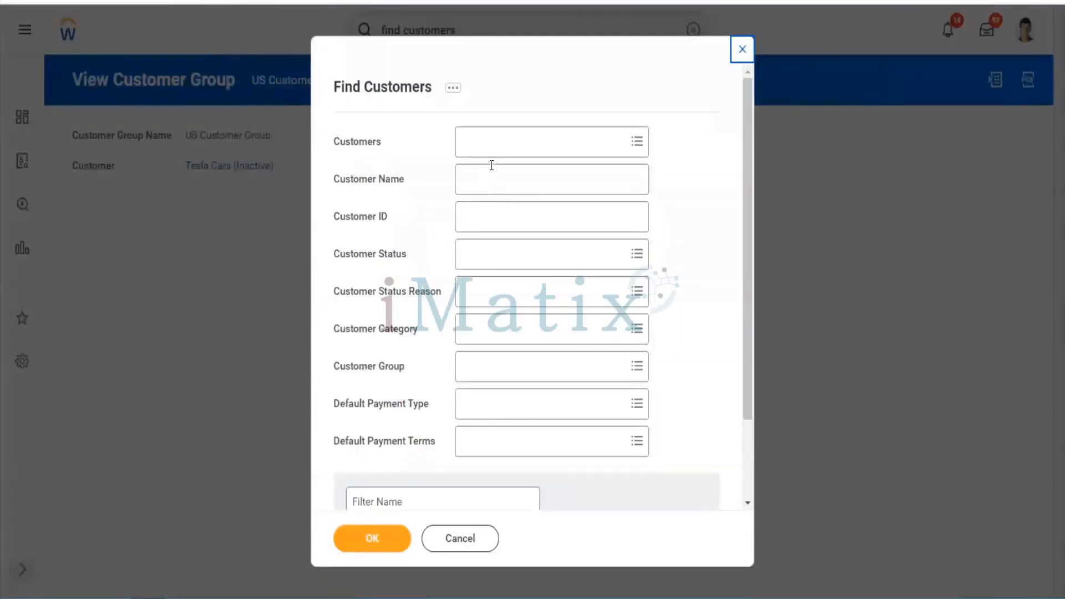
Choose Tesla Cars as the customer and run the report
click(501, 145)
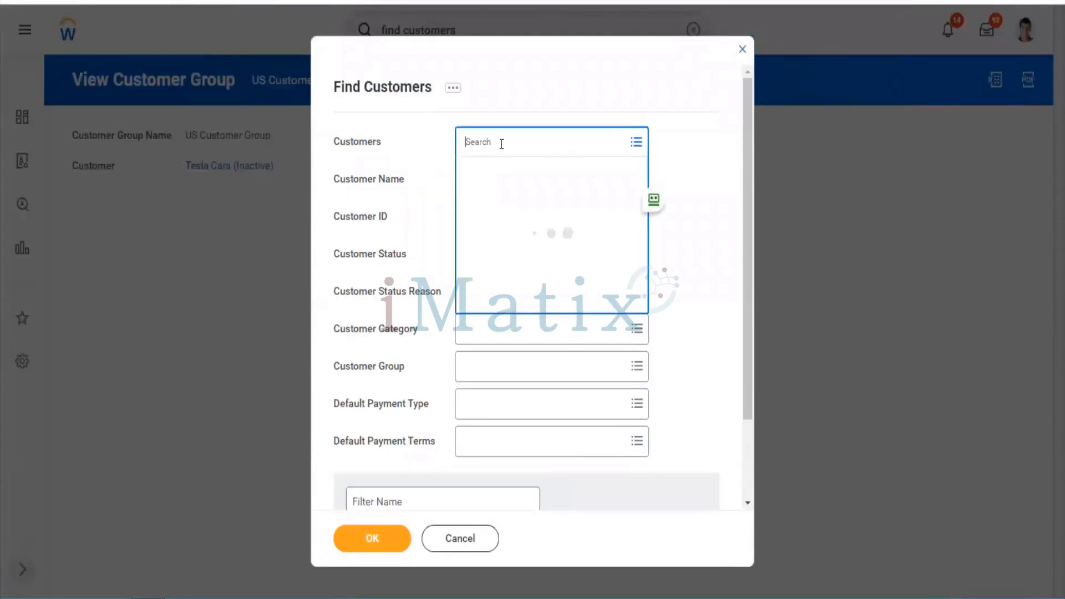
text(tesla)
key(Return)
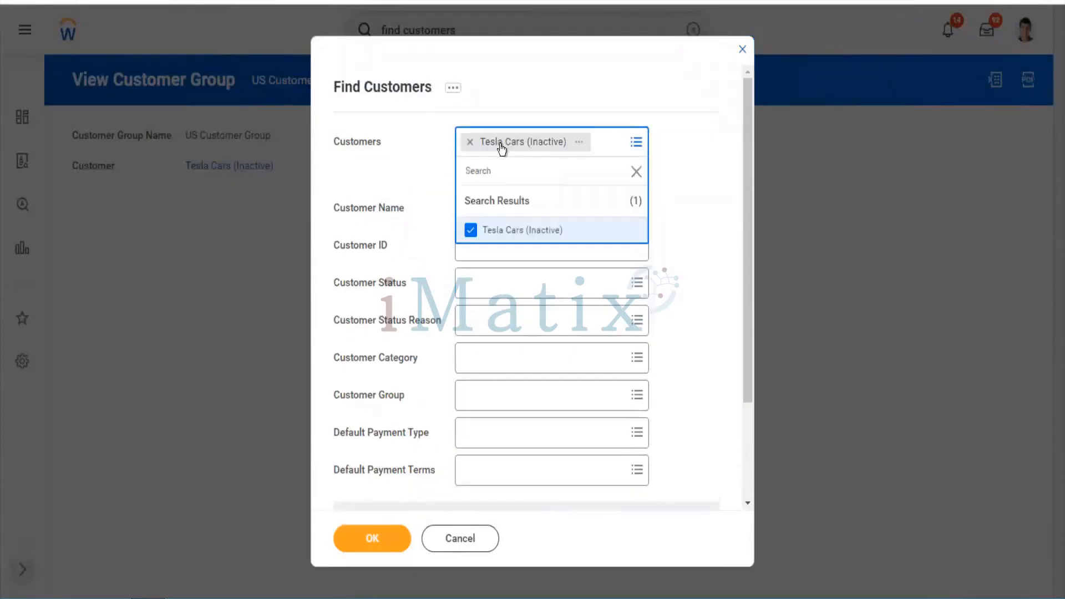
click(385, 550)
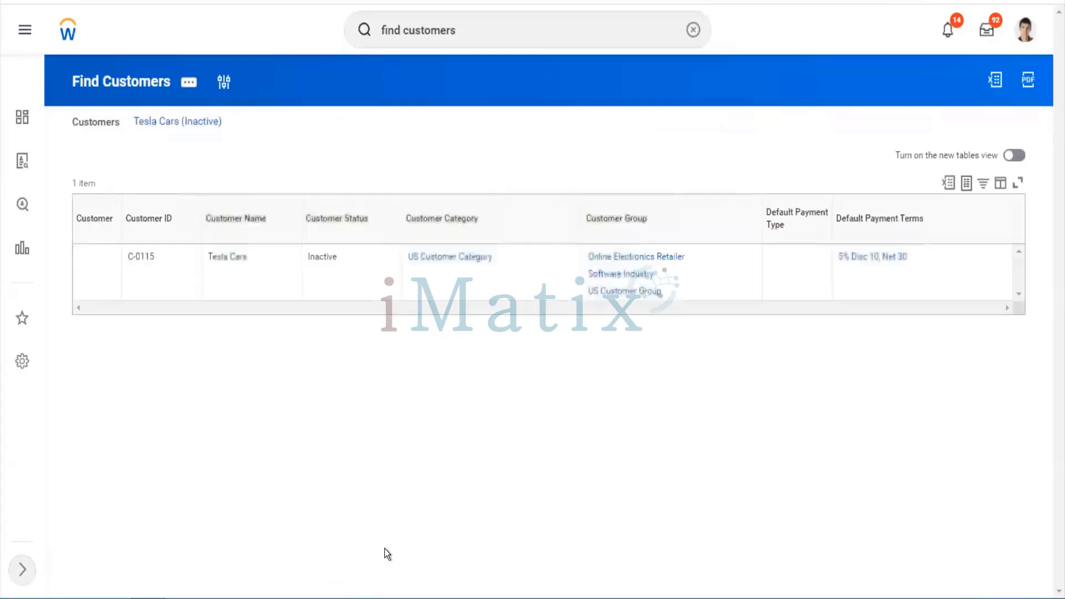
Open the Tesla Cars profile and start Edit Pending Customer on it
click(85, 256)
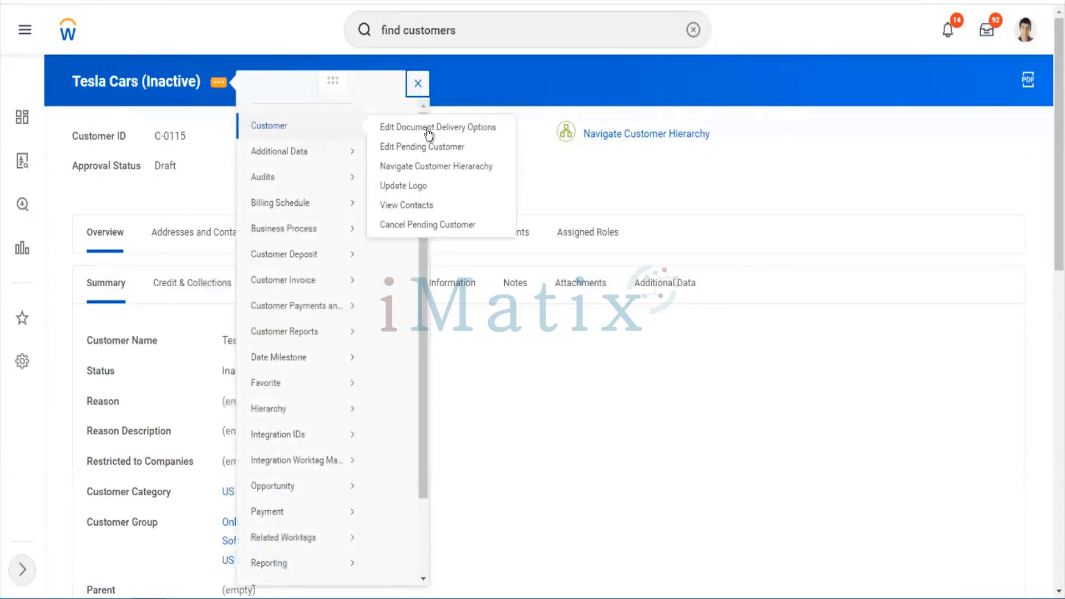
click(429, 150)
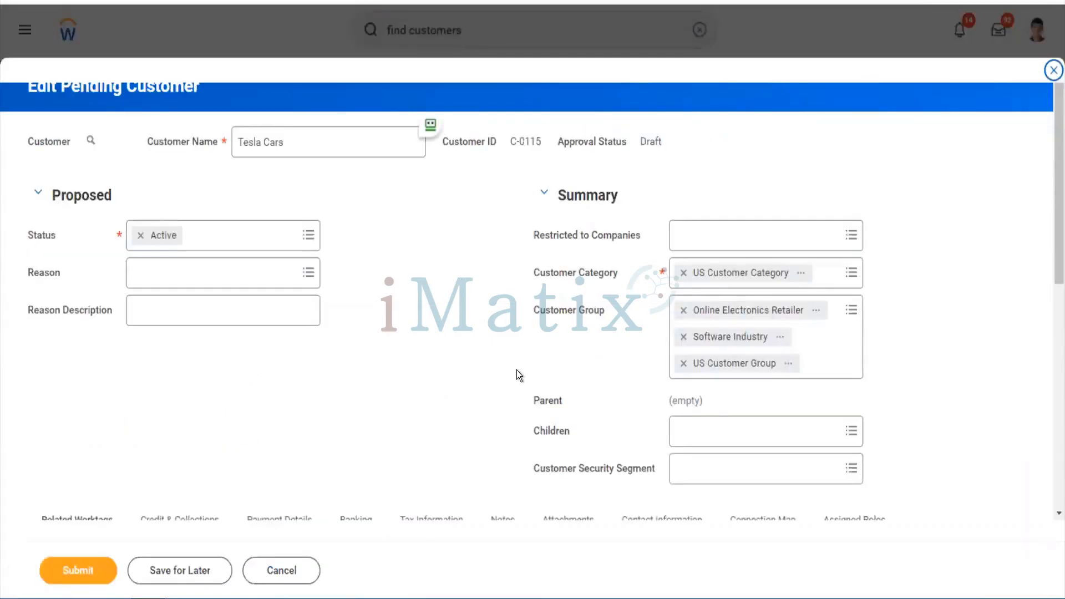
Set Tesla Cars' Channel worktag to Direct and Cost Center to 10000 Office of CEO
scroll(517, 374, down, 5)
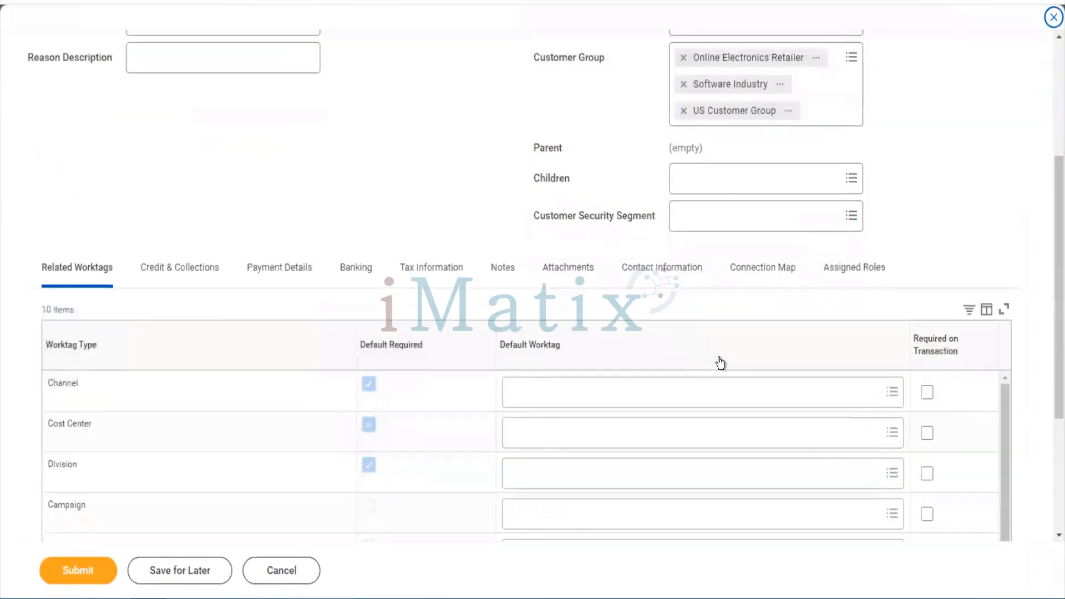
click(590, 395)
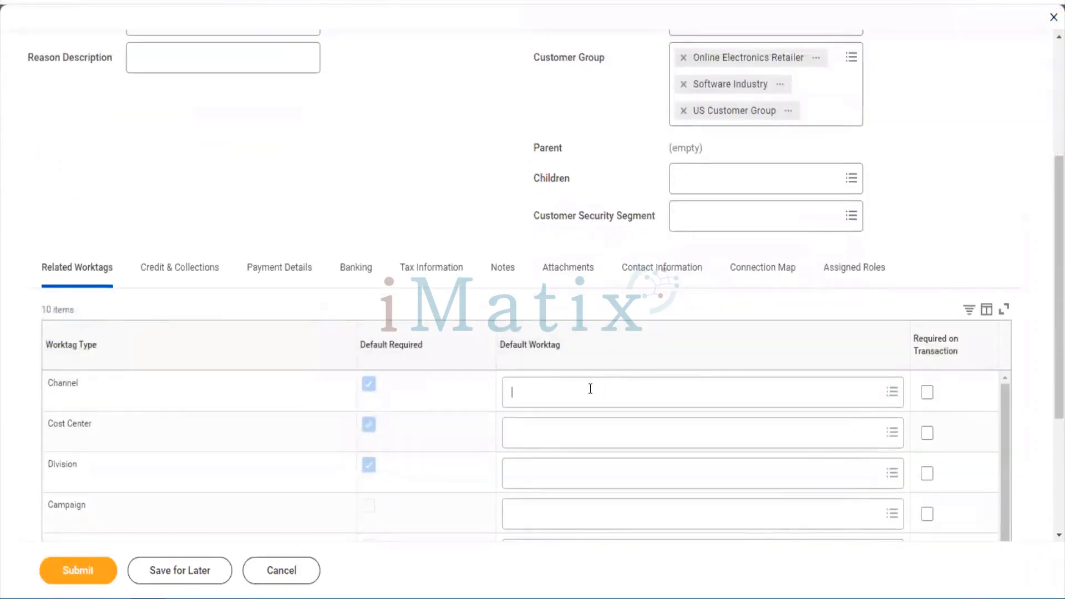
click(575, 365)
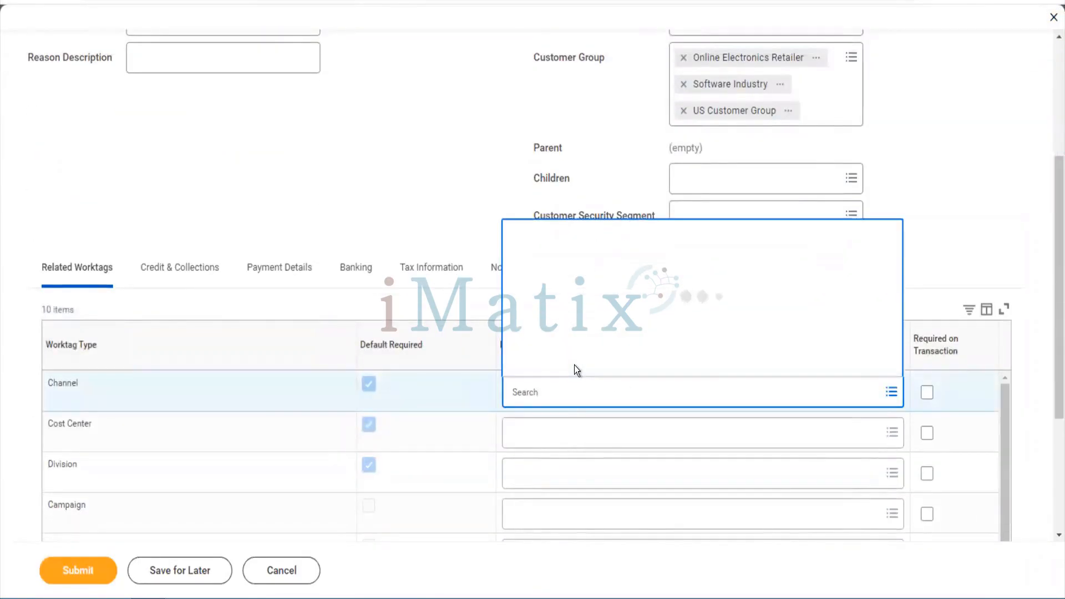
click(561, 293)
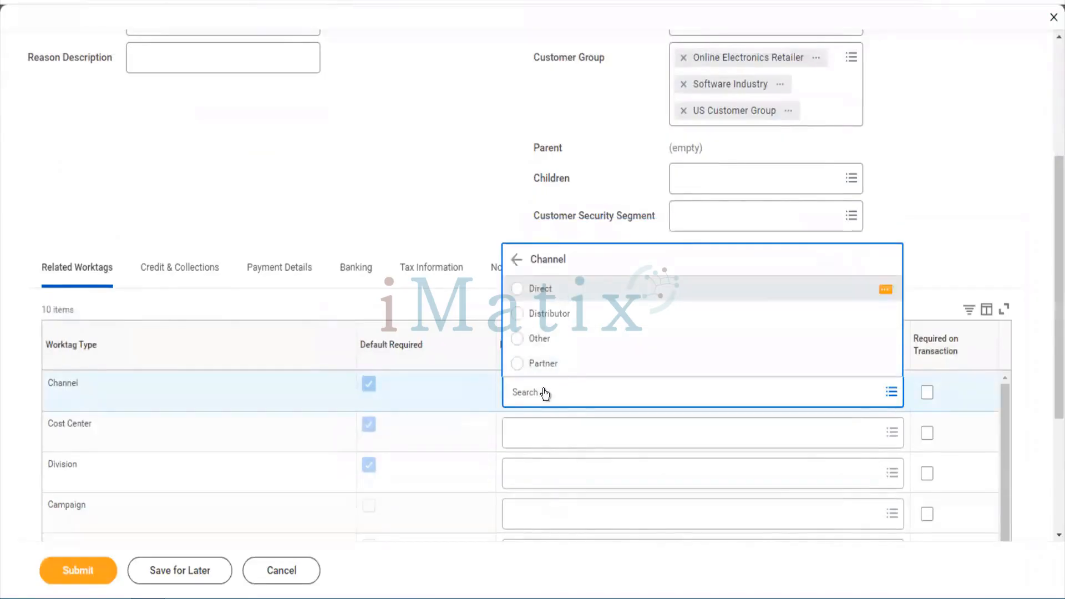
click(532, 441)
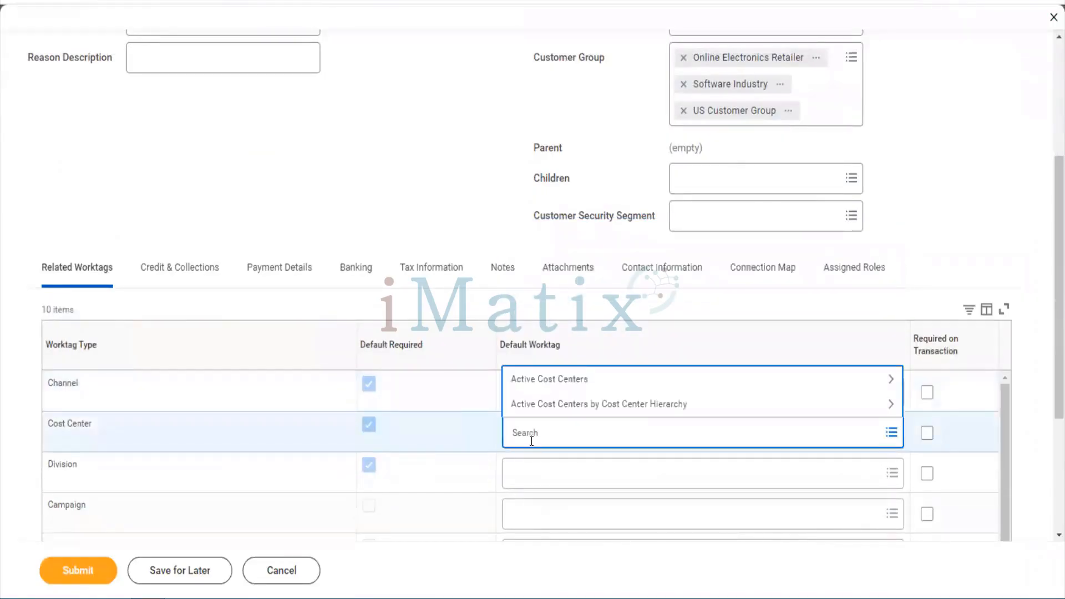
click(548, 390)
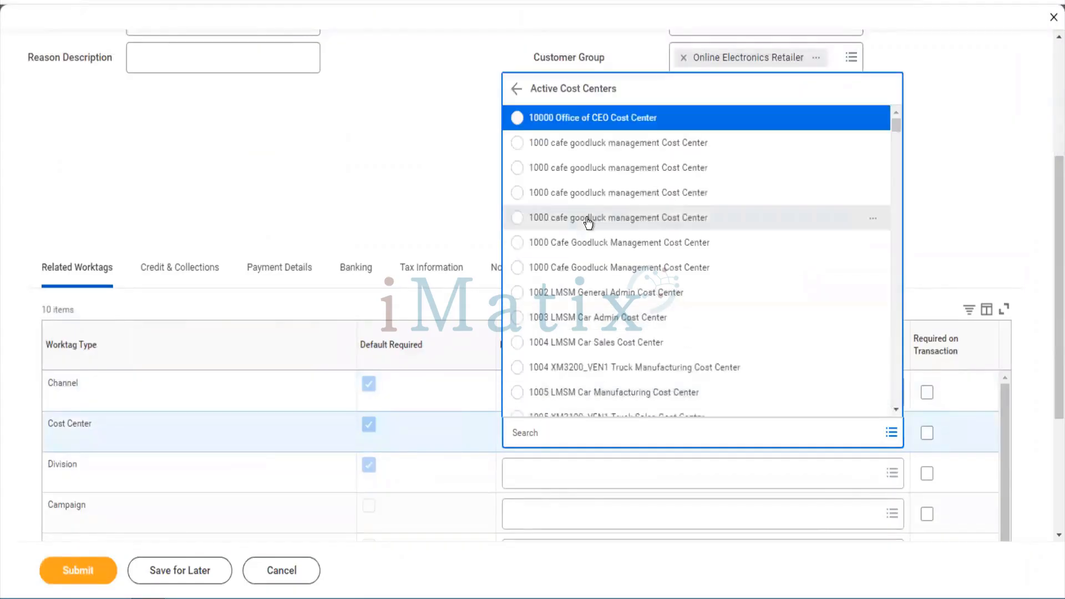
click(593, 127)
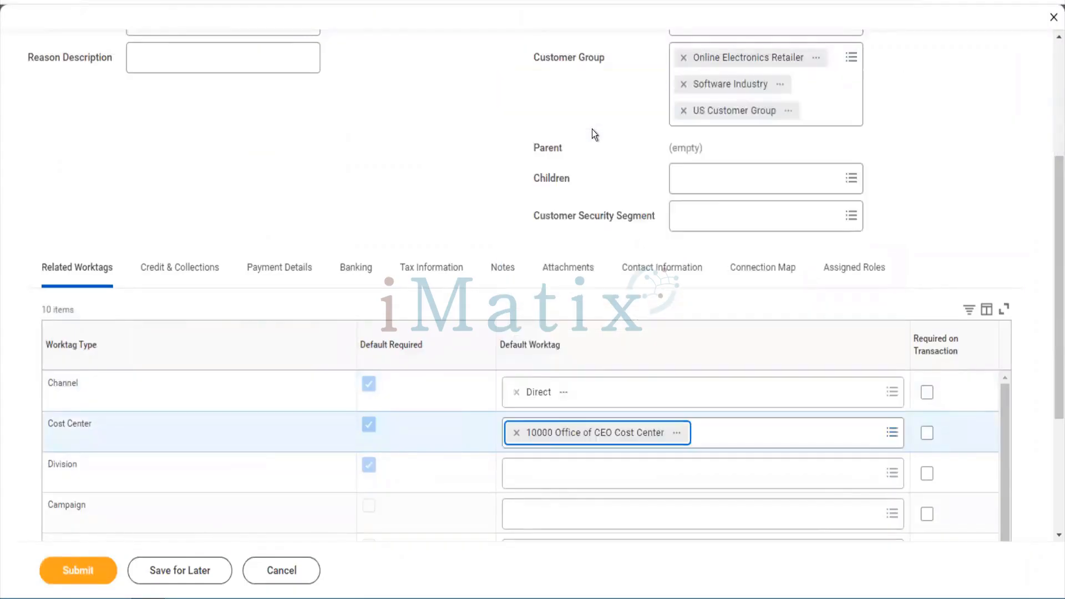
Set the Division worktag to Financial Services and Line of Business to Enterprise
click(526, 475)
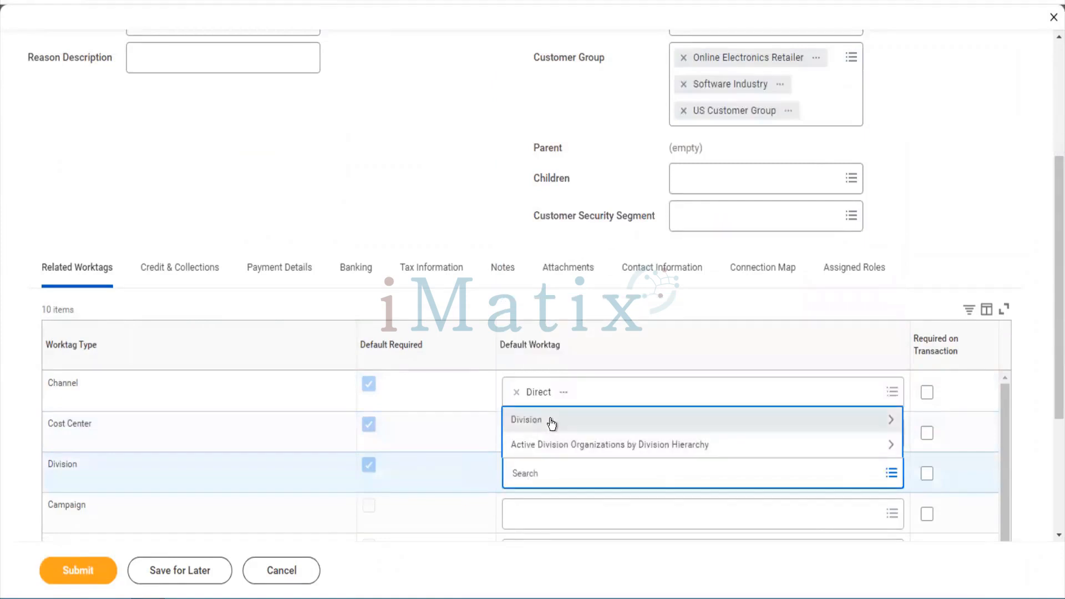
click(551, 422)
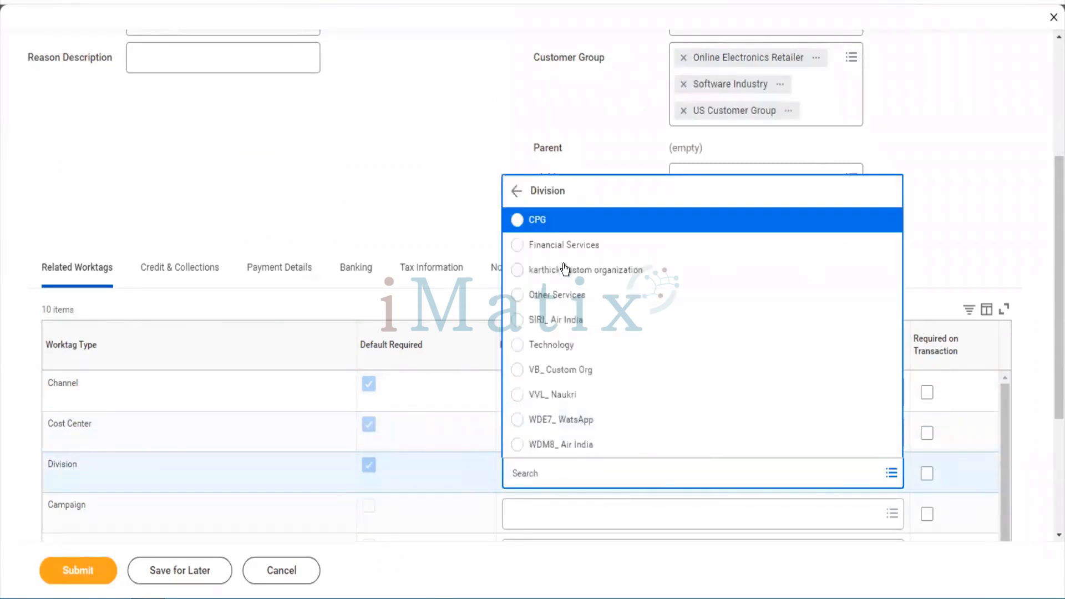
click(560, 243)
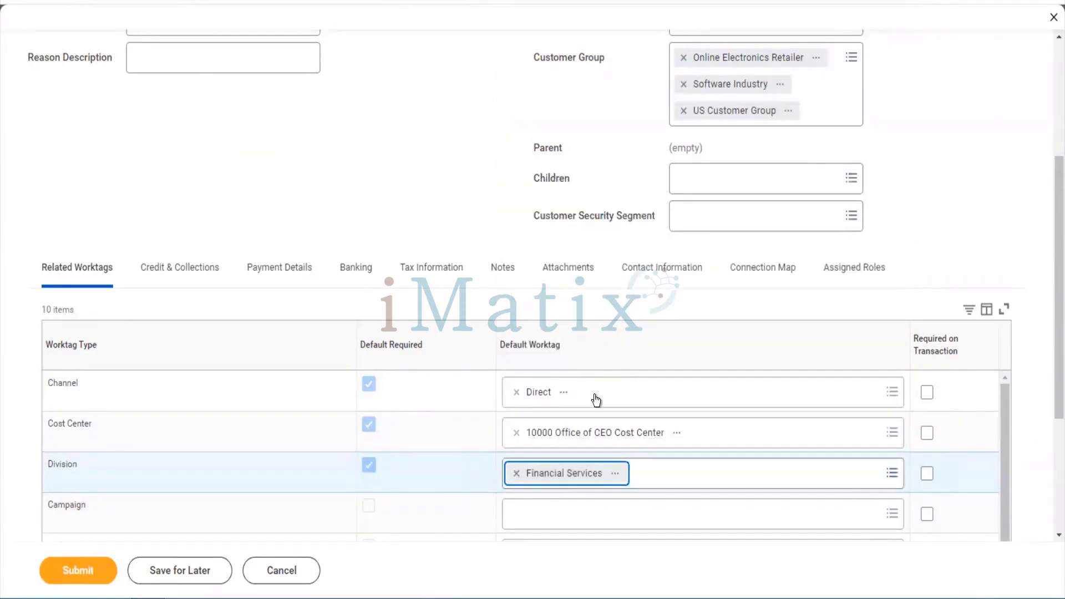
scroll(596, 400, down, 2)
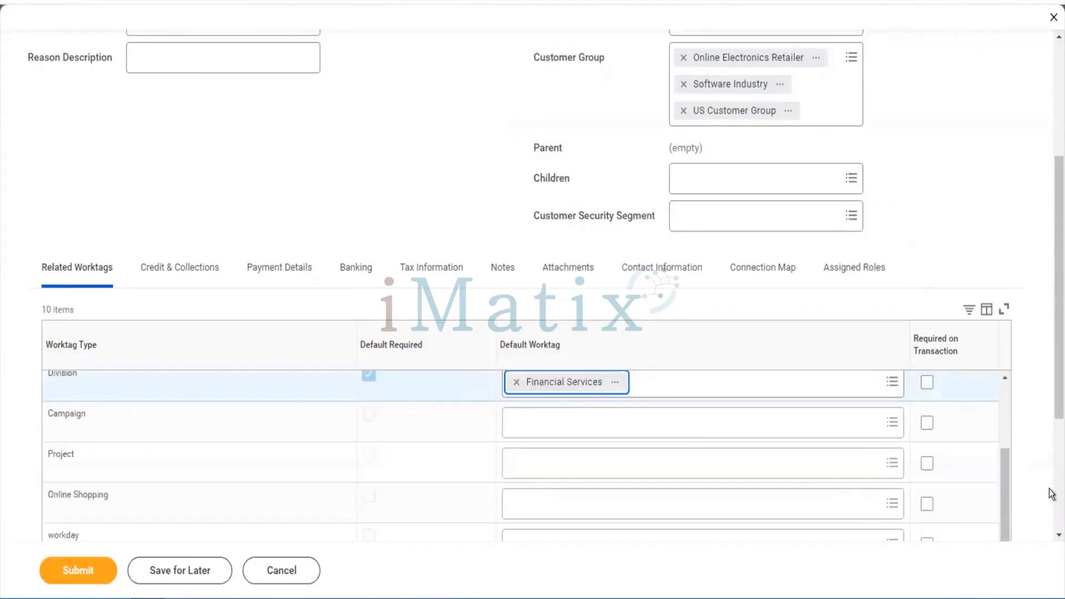
scroll(1053, 494, down, 4)
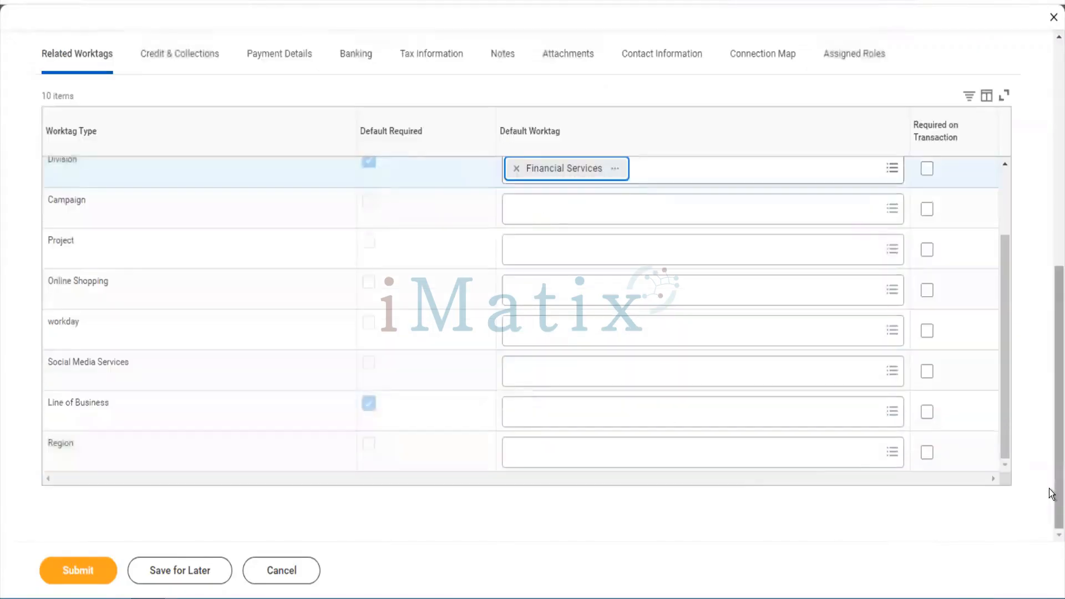
click(633, 411)
click(607, 382)
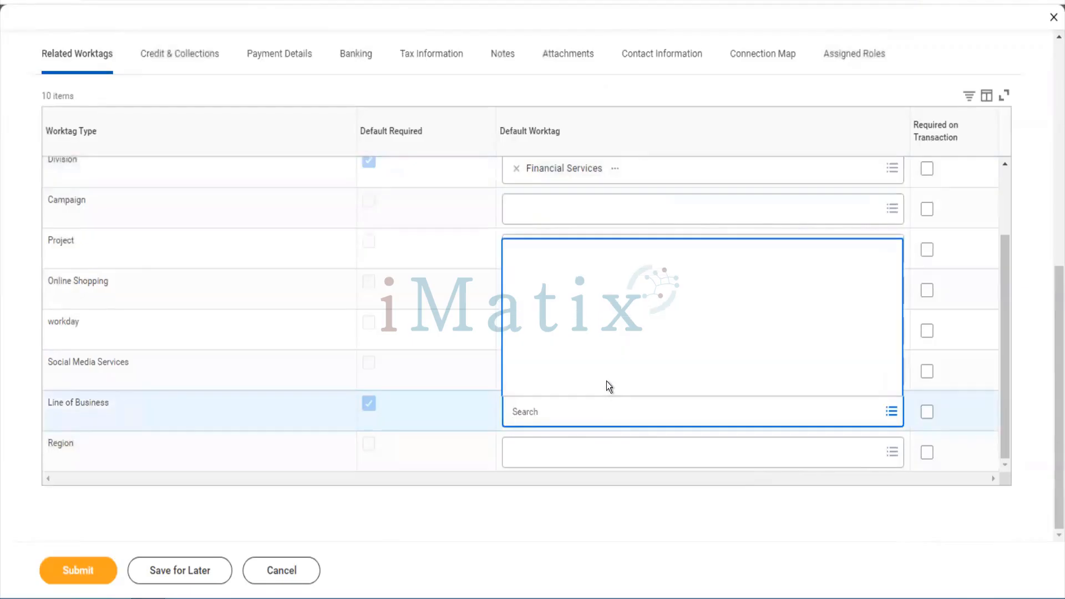
click(571, 335)
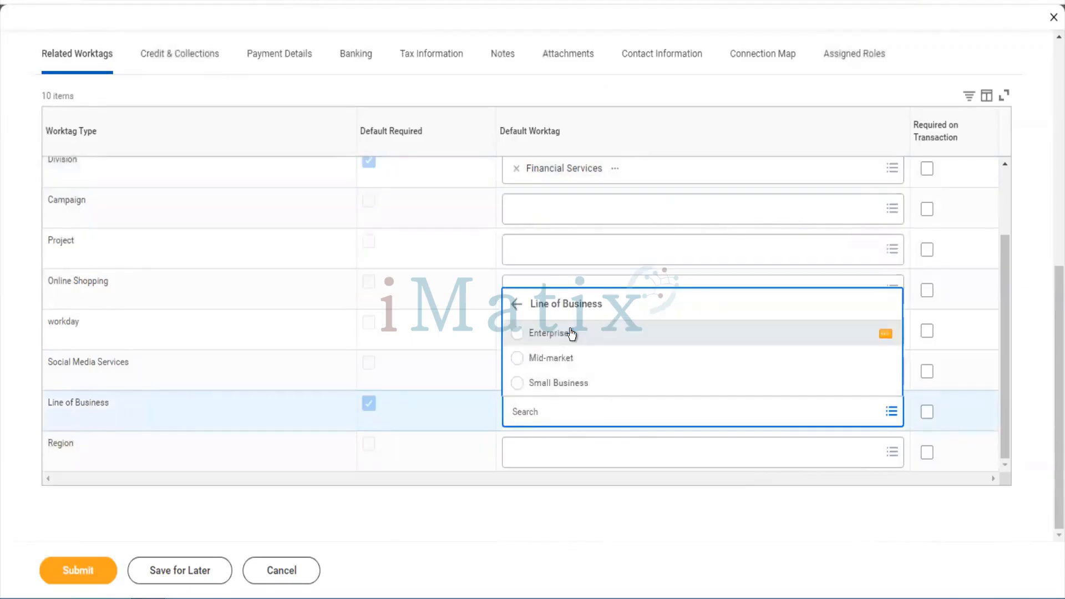
scroll(572, 334, up, 2)
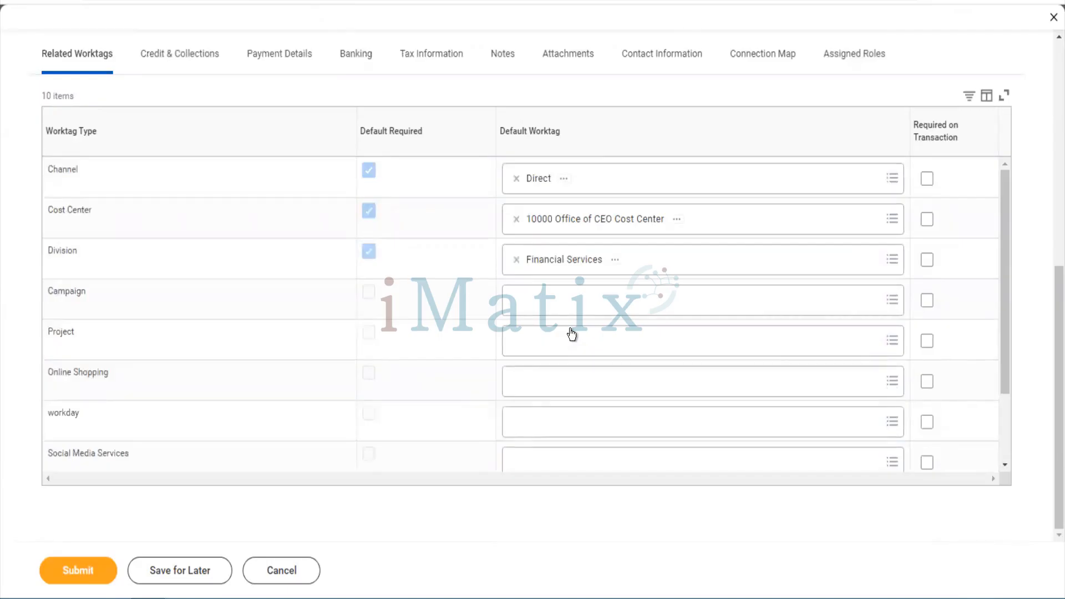
scroll(572, 333, up, 4)
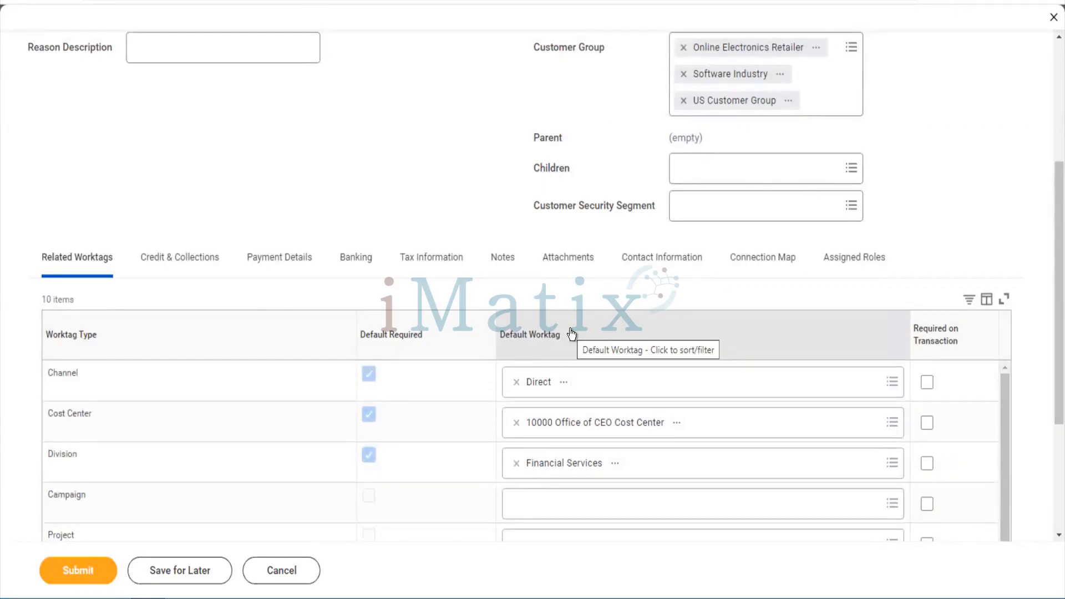
In Payment Details, set Tesla Cars' default payment type to Check
click(264, 267)
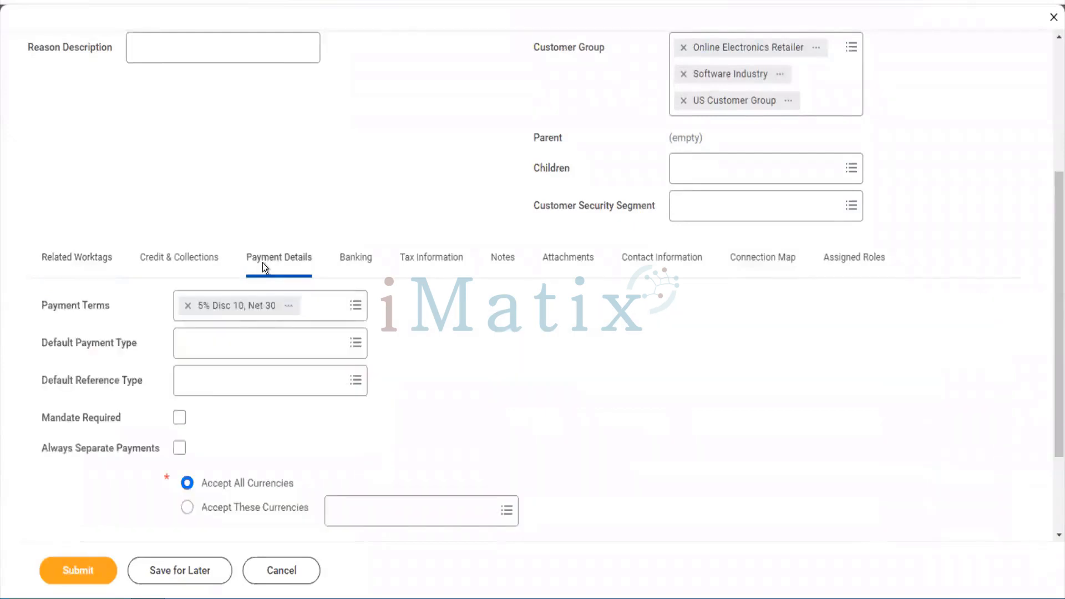
click(270, 358)
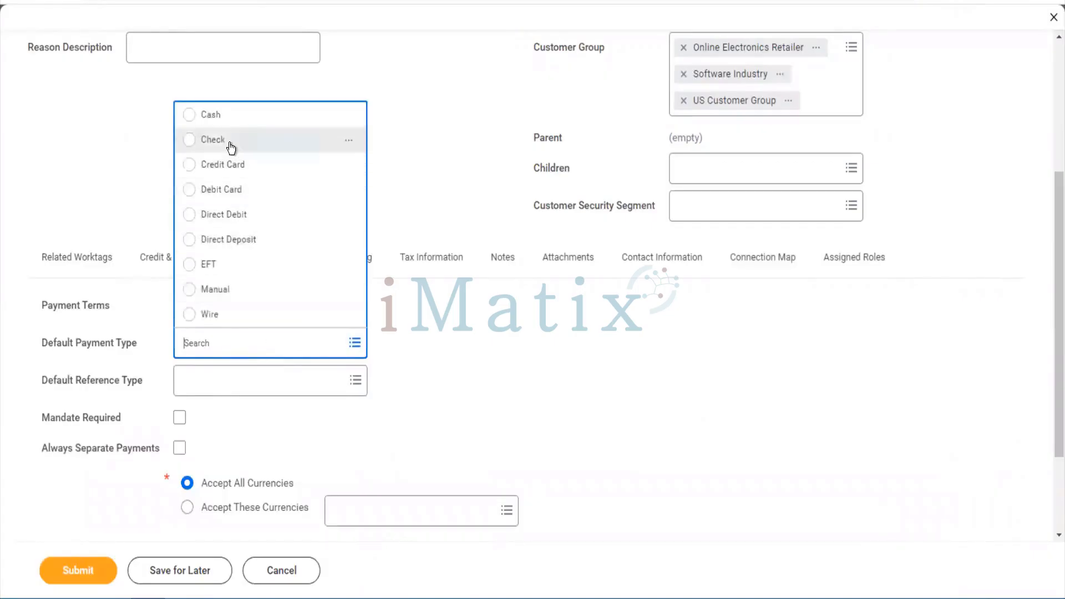
click(231, 143)
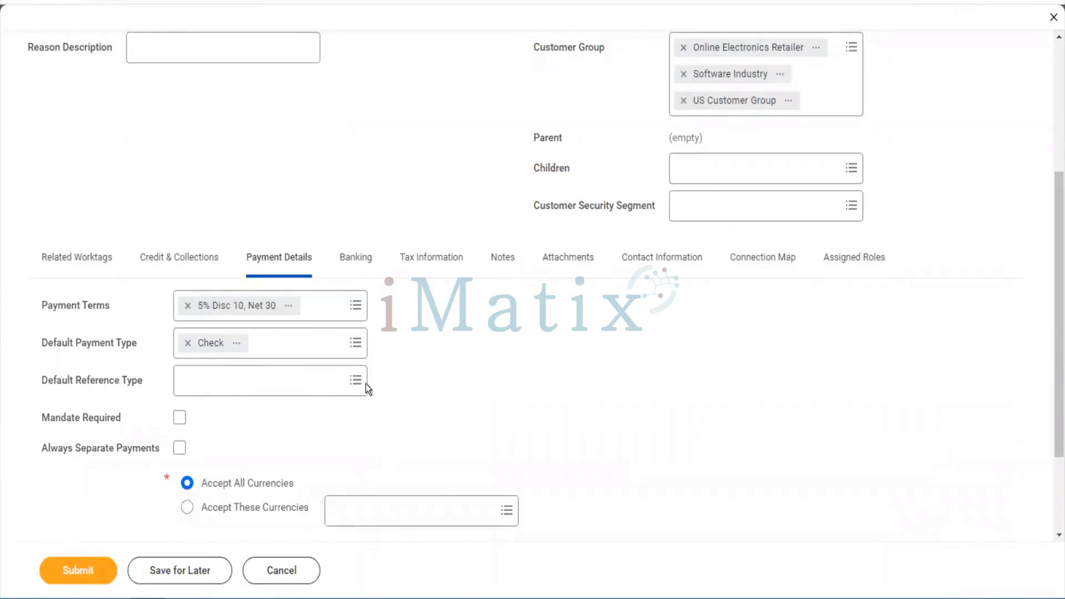
Choose Boleto Bancário (Brazil) as the default reference type and recheck the list
click(286, 395)
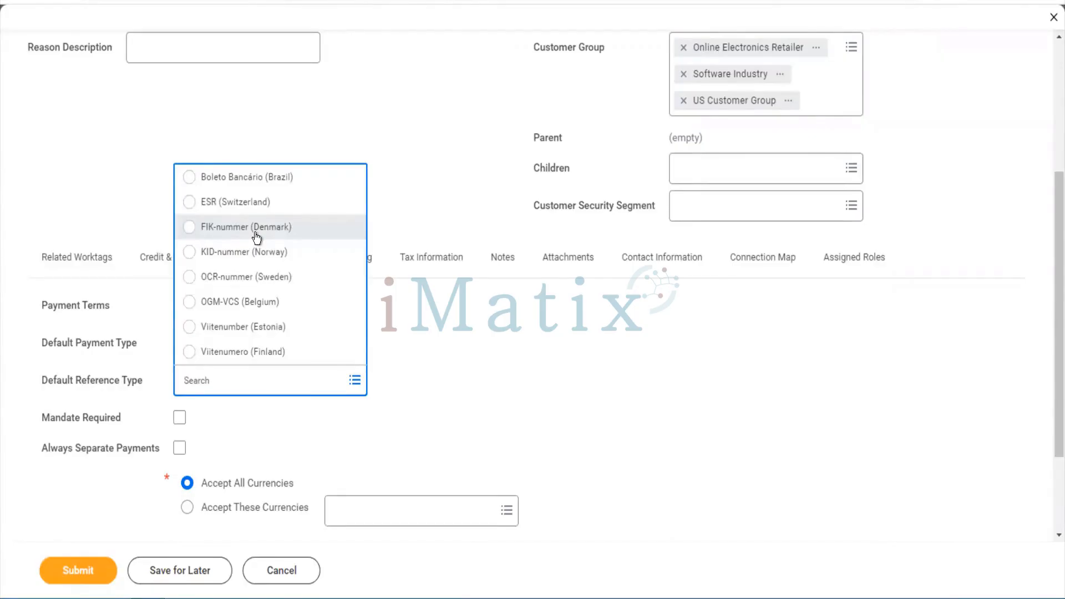
click(285, 179)
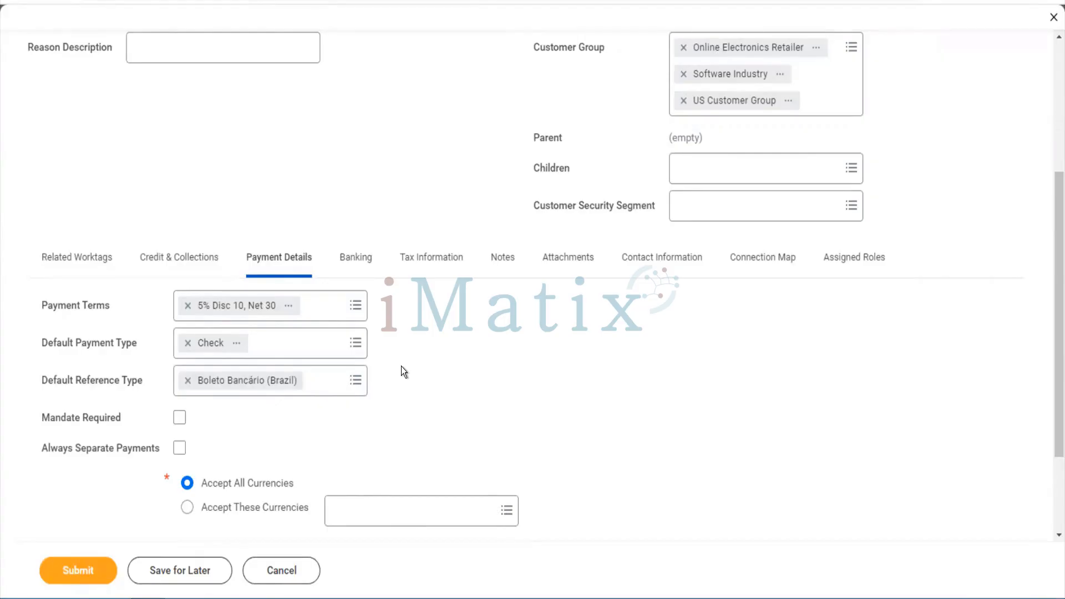
scroll(394, 381, down, 2)
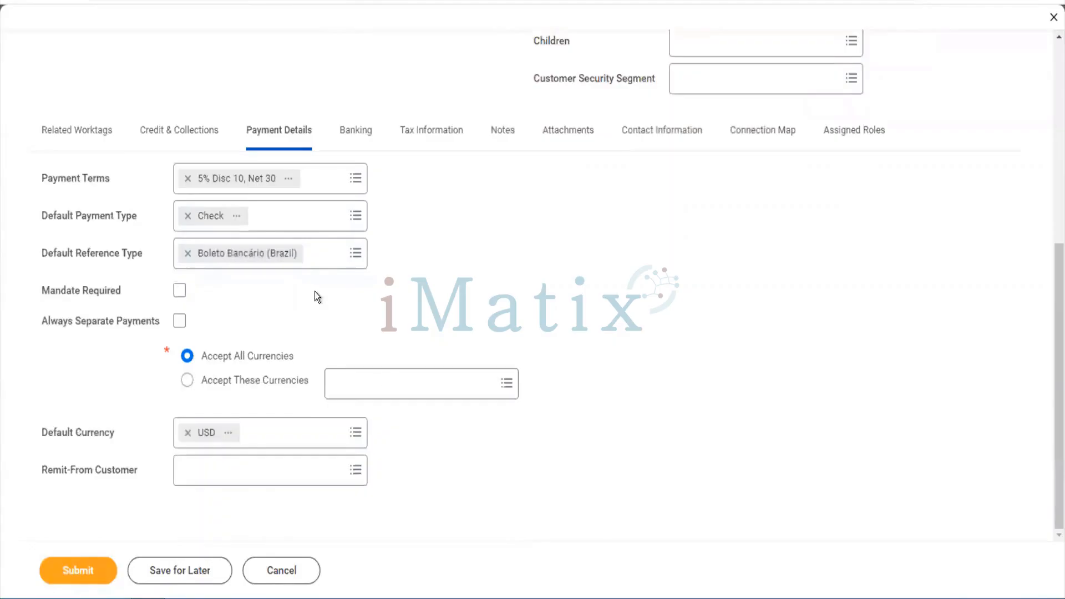
click(327, 267)
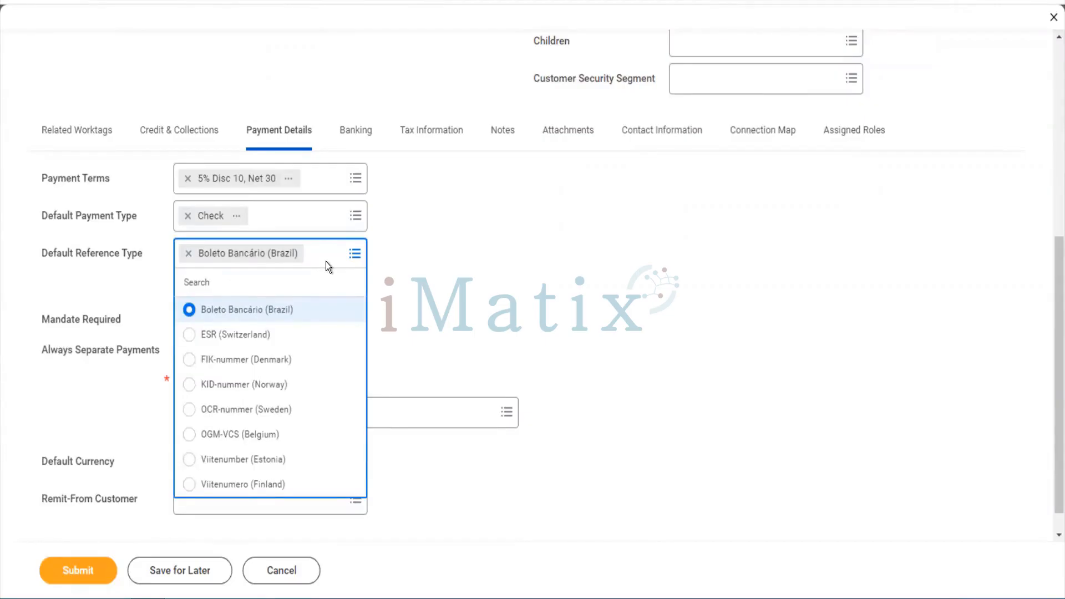
click(325, 262)
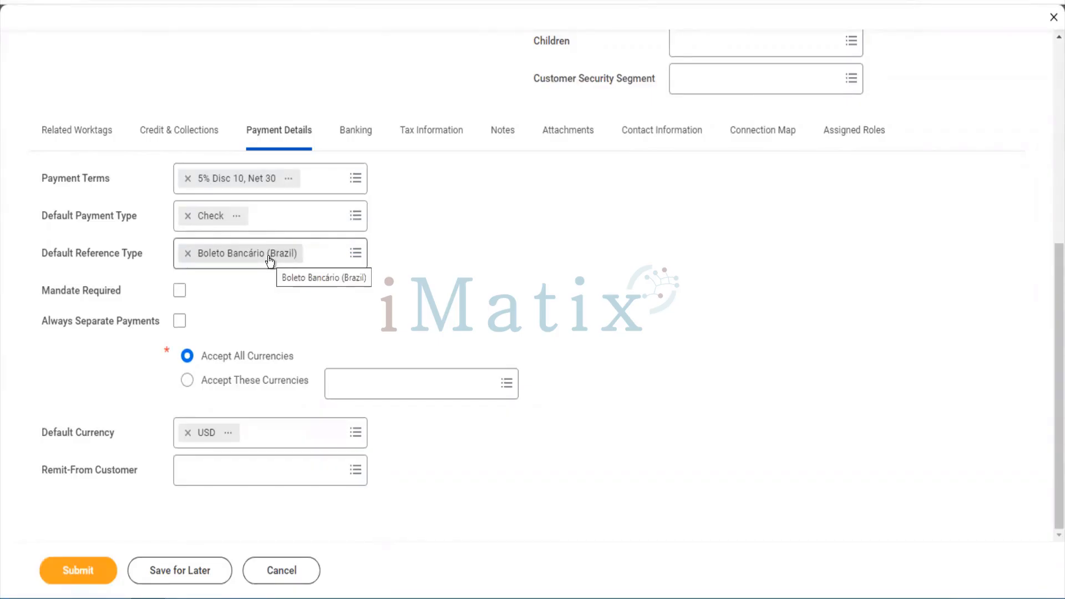
click(326, 261)
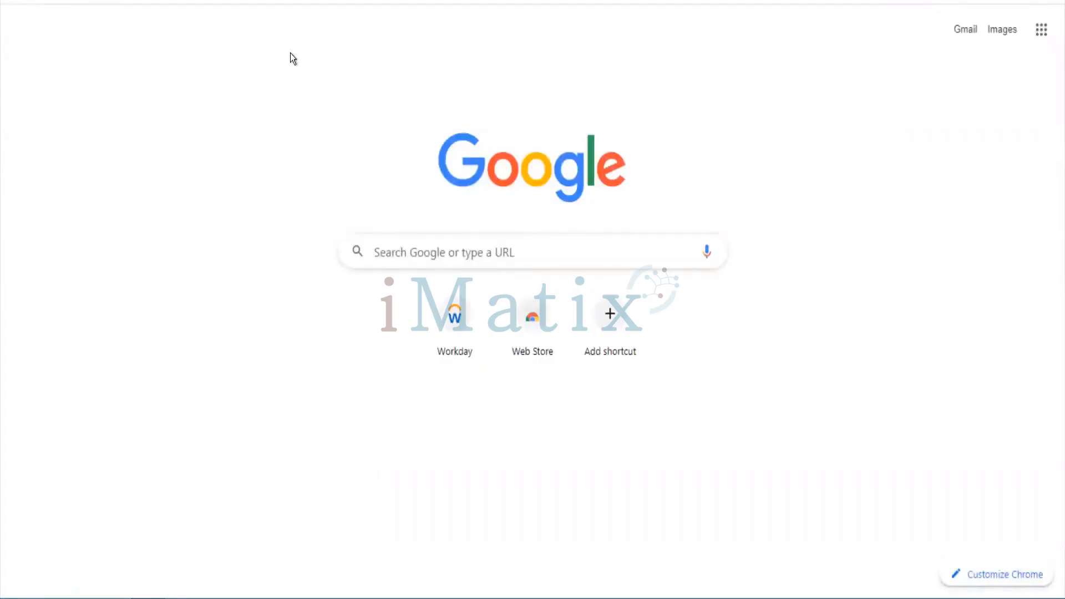
Search Google for 'boleto bencario' and open the Boleto Wikipedia article
text(boleto bencario)
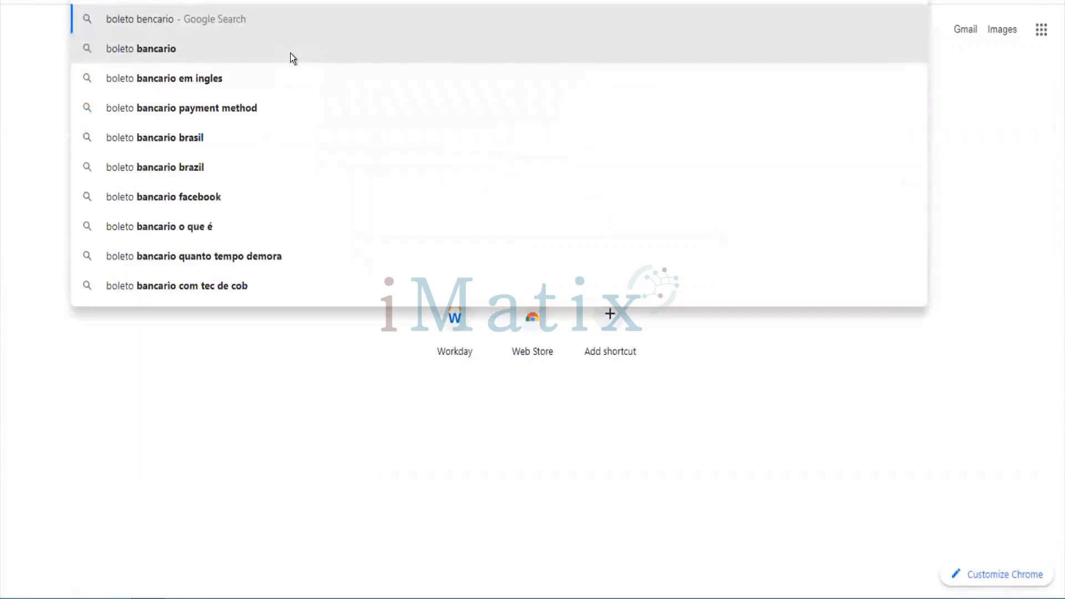
key(Return)
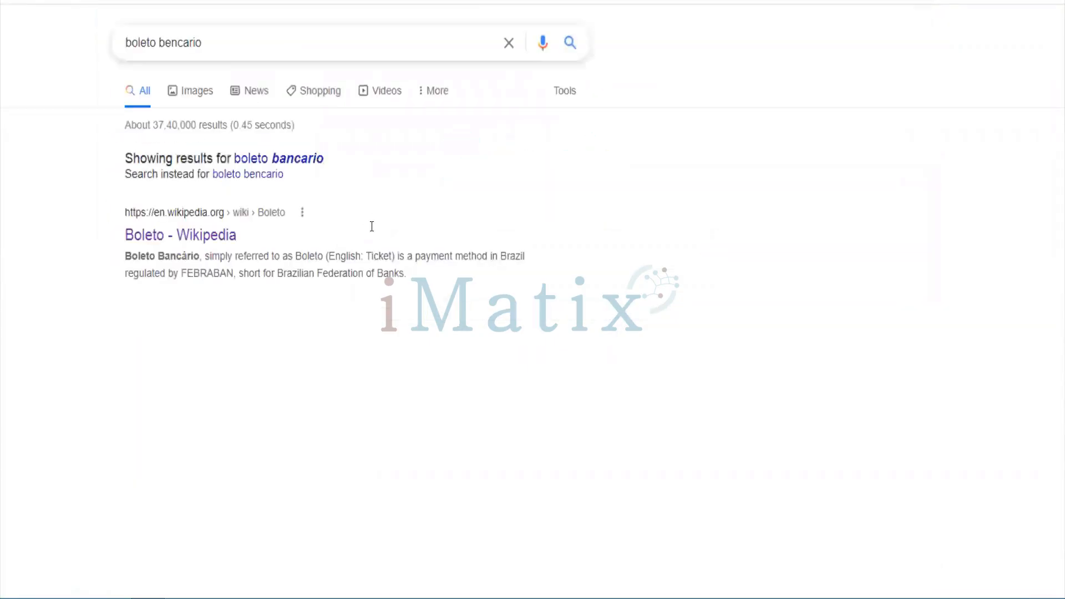
click(236, 237)
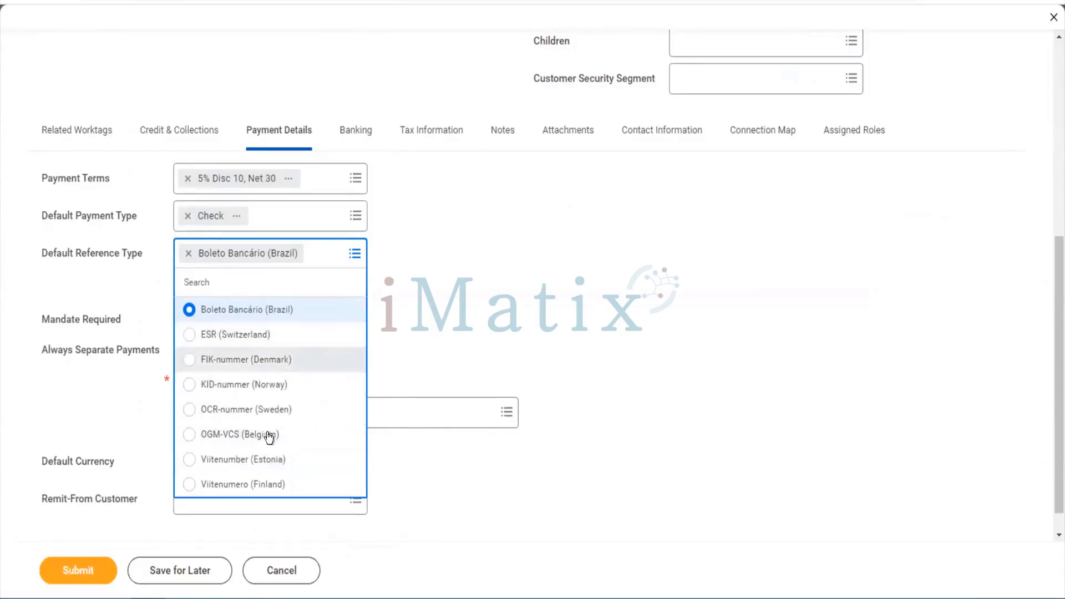
Keep Boleto Bancário (Brazil) as the reference type and turn on Always Separate Payments
click(461, 314)
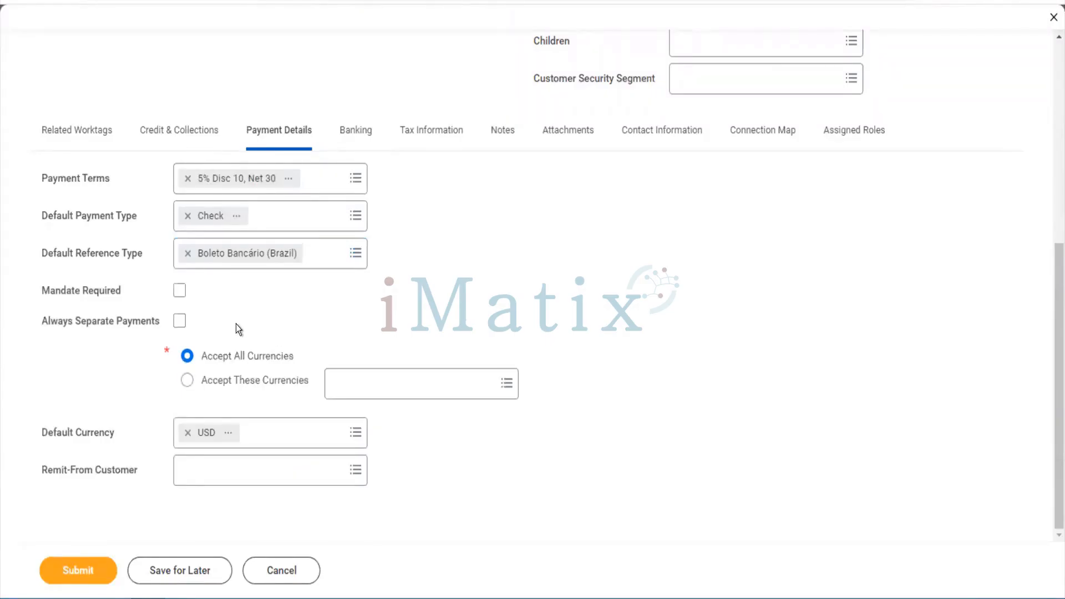
click(325, 265)
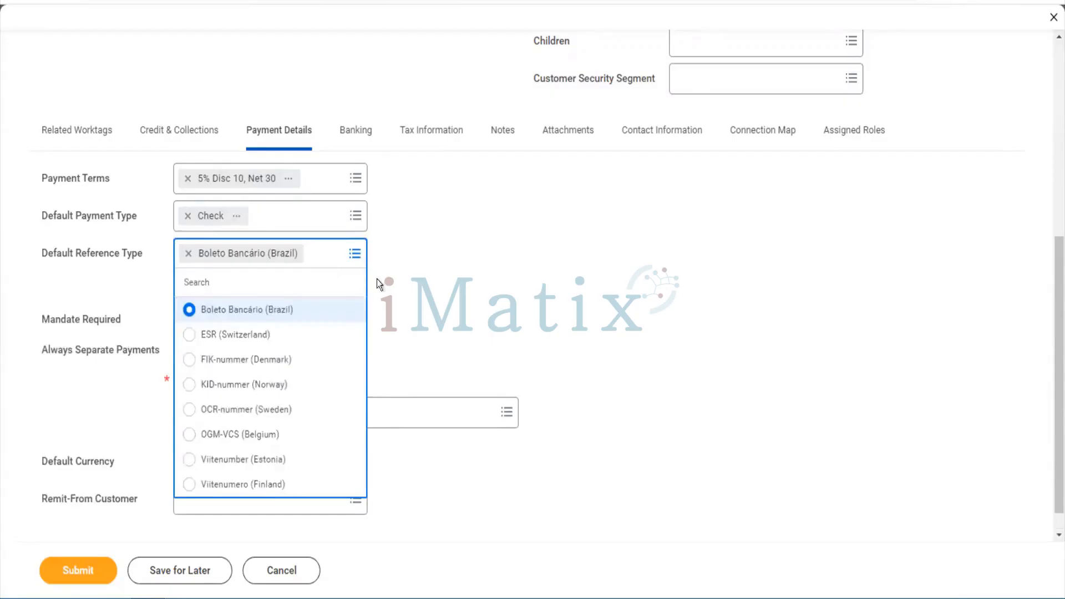
click(438, 309)
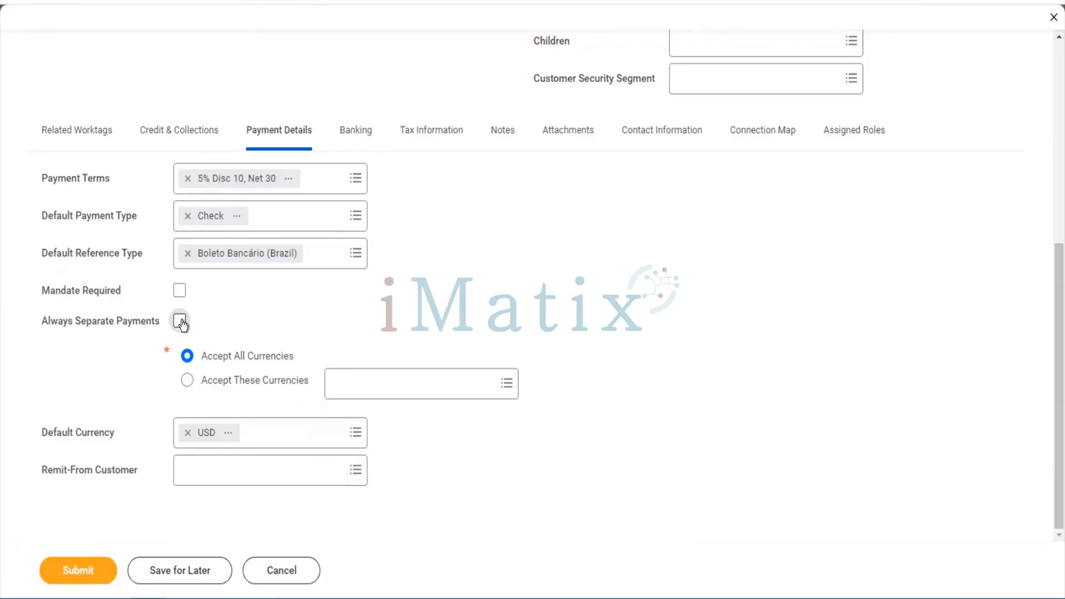
click(180, 323)
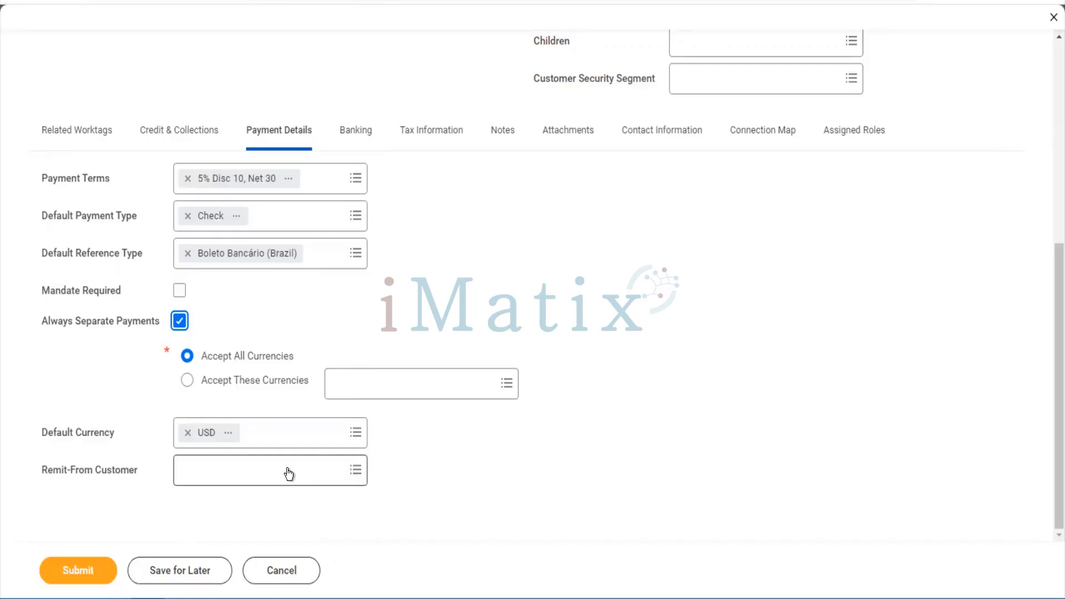
click(288, 473)
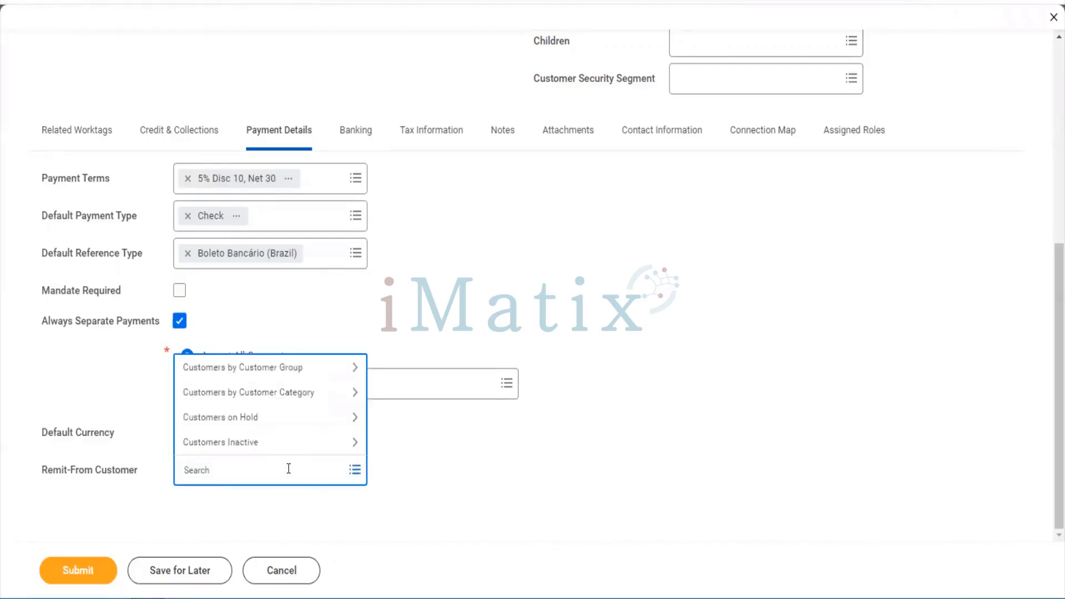
click(243, 368)
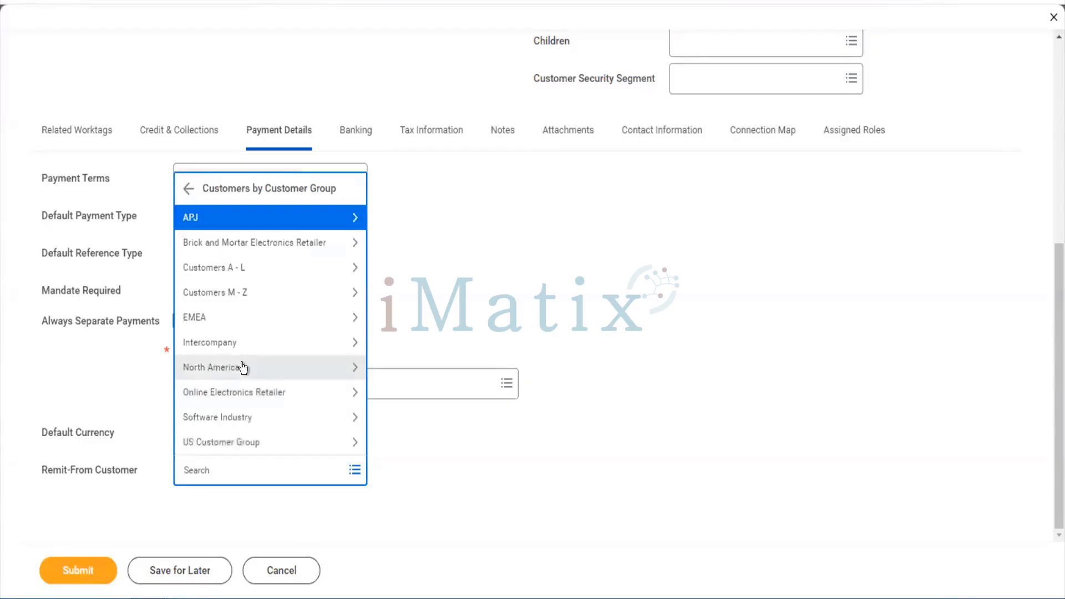
click(260, 223)
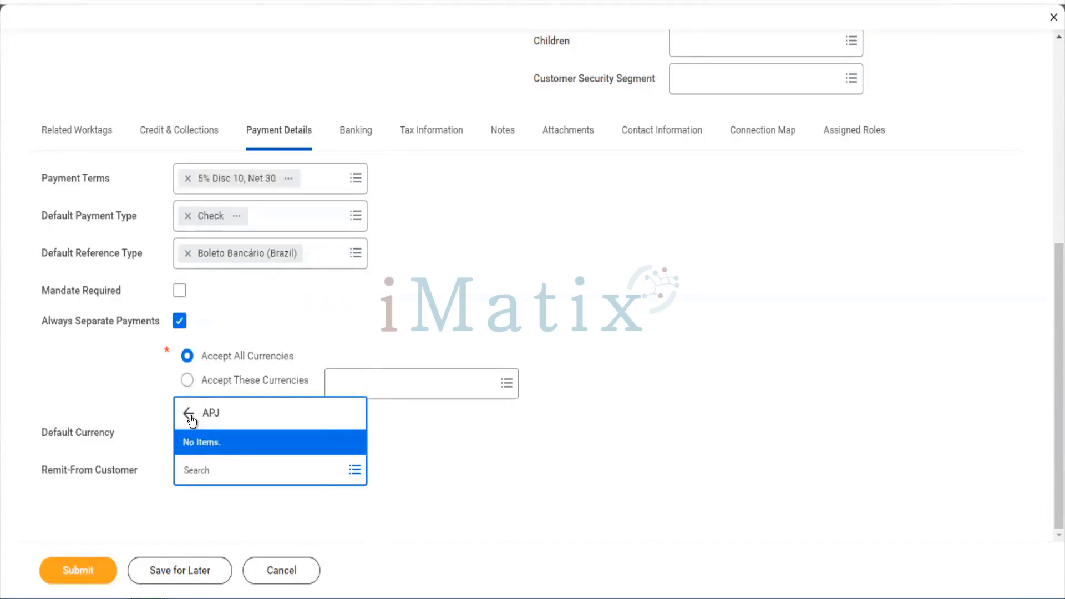
click(190, 415)
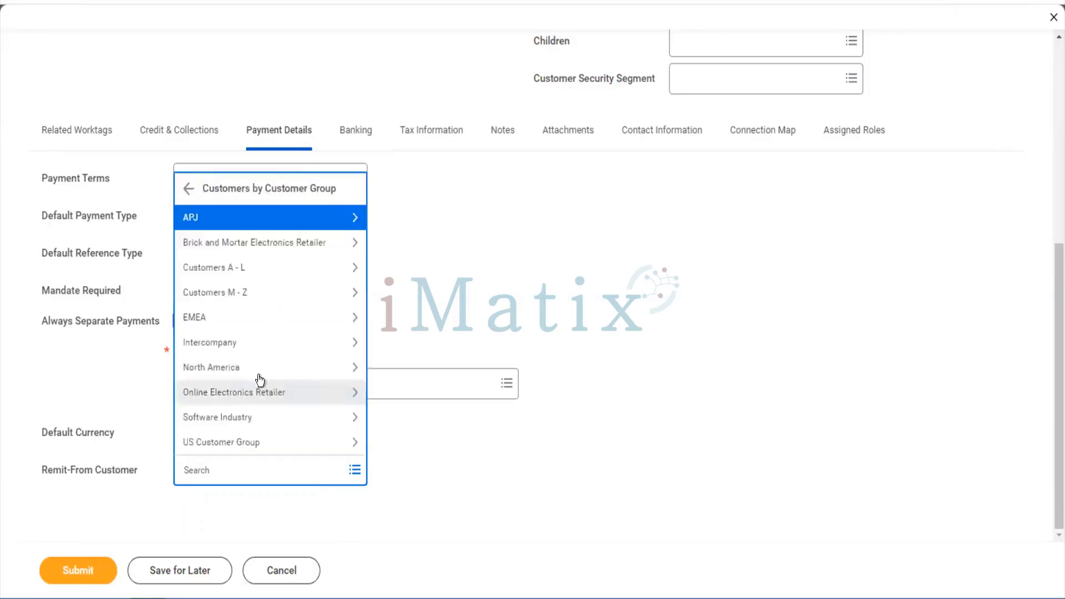
click(230, 272)
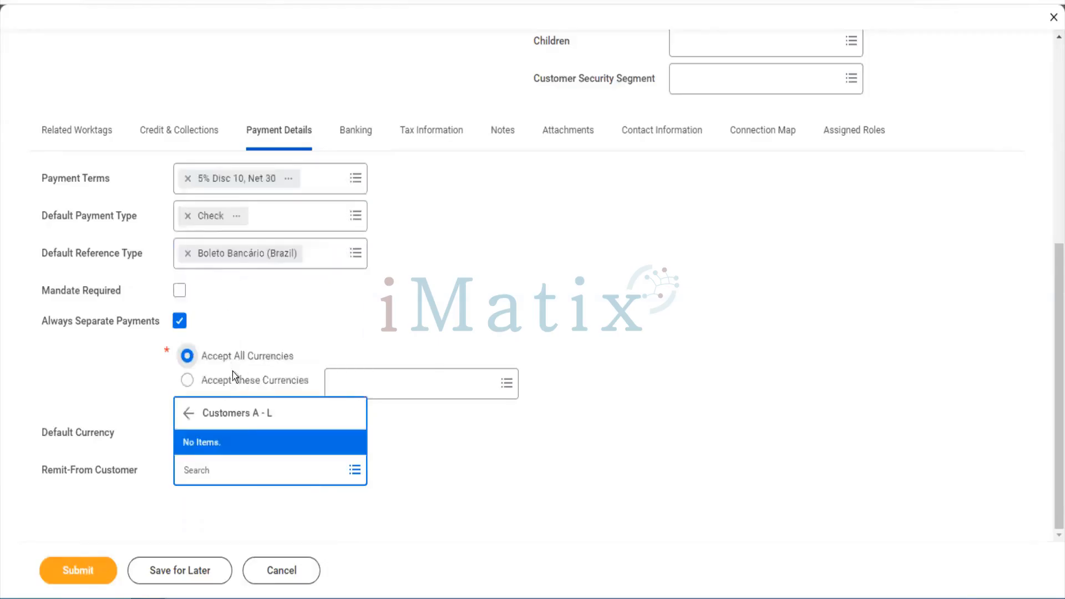
click(394, 438)
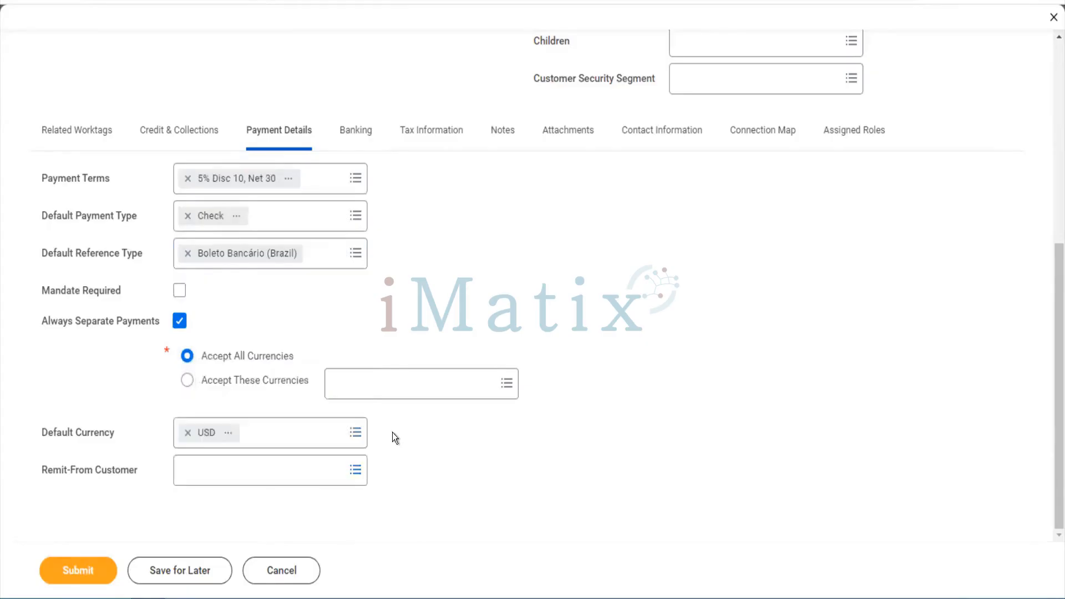
Add a Checking settlement bank account nicknamed 'Tesla HDFC' on the Banking tab
click(360, 143)
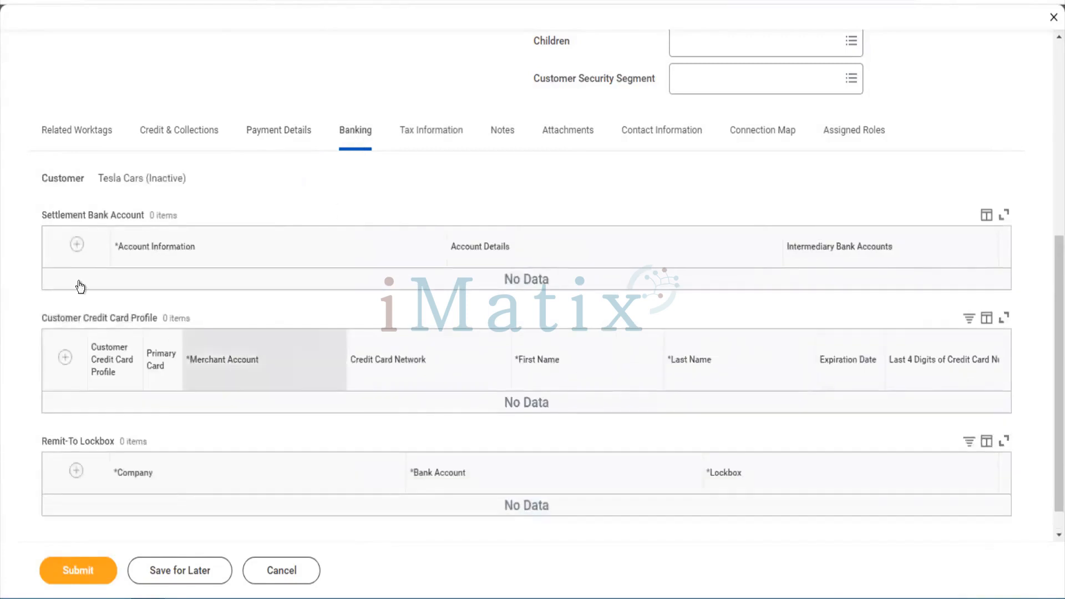
click(76, 245)
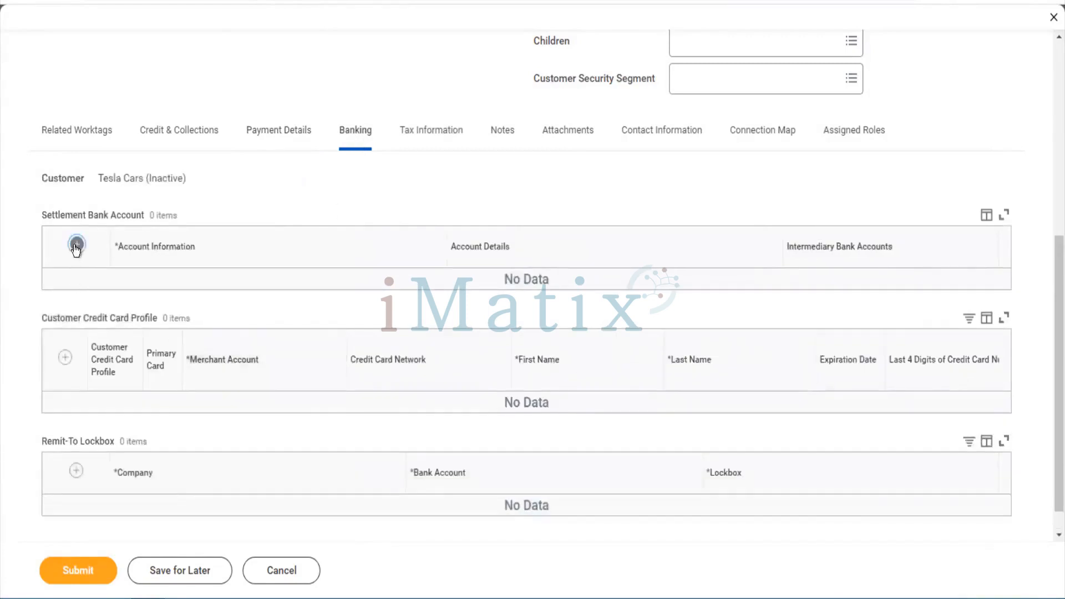
click(243, 315)
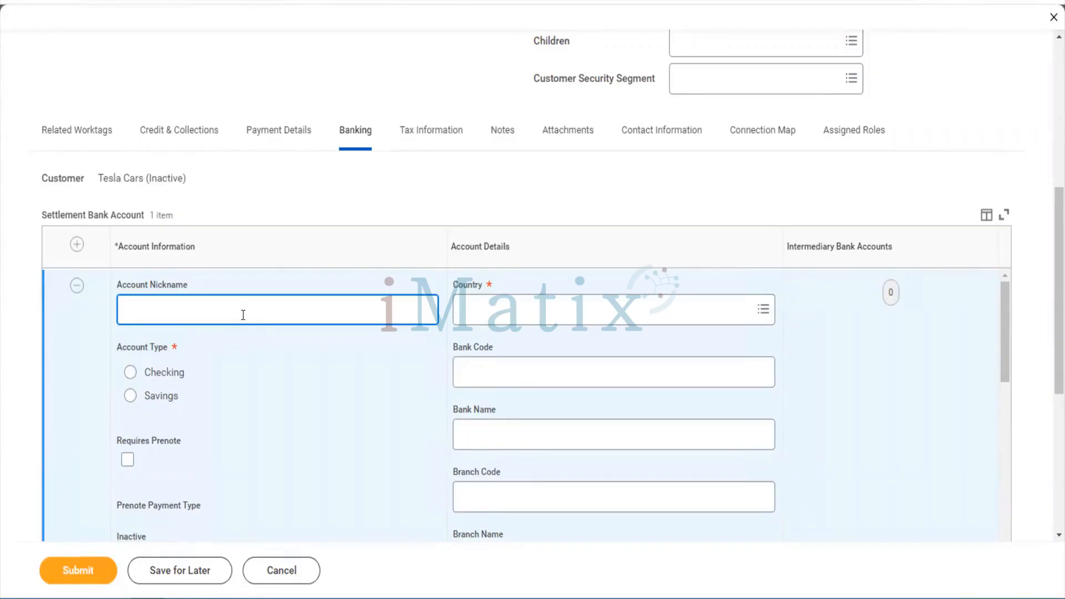
text(Tesla HDFC)
key(Tab)
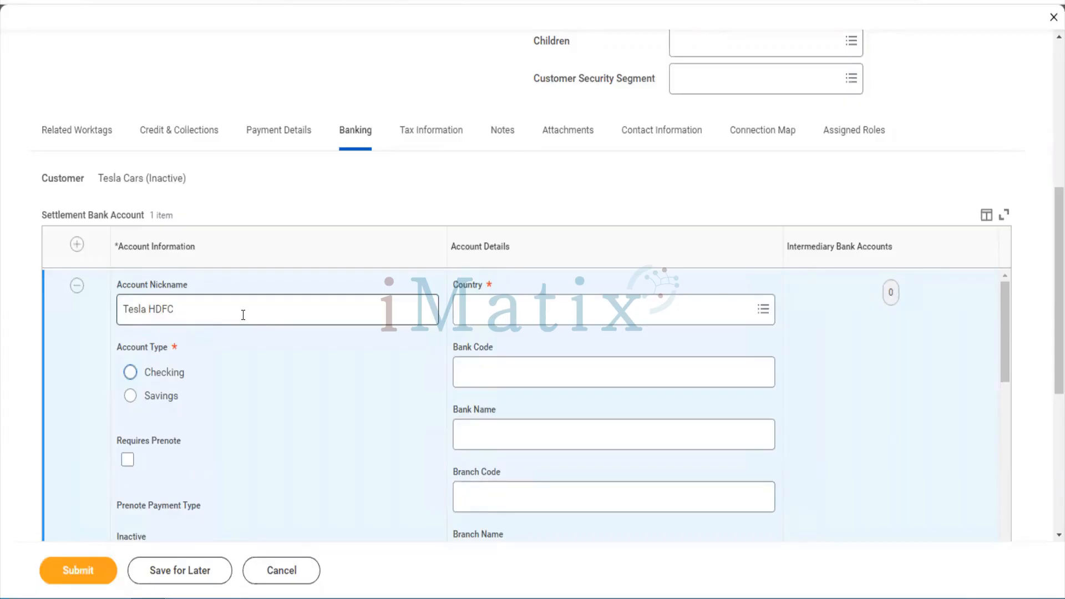
key(space)
scroll(243, 315, down, 5)
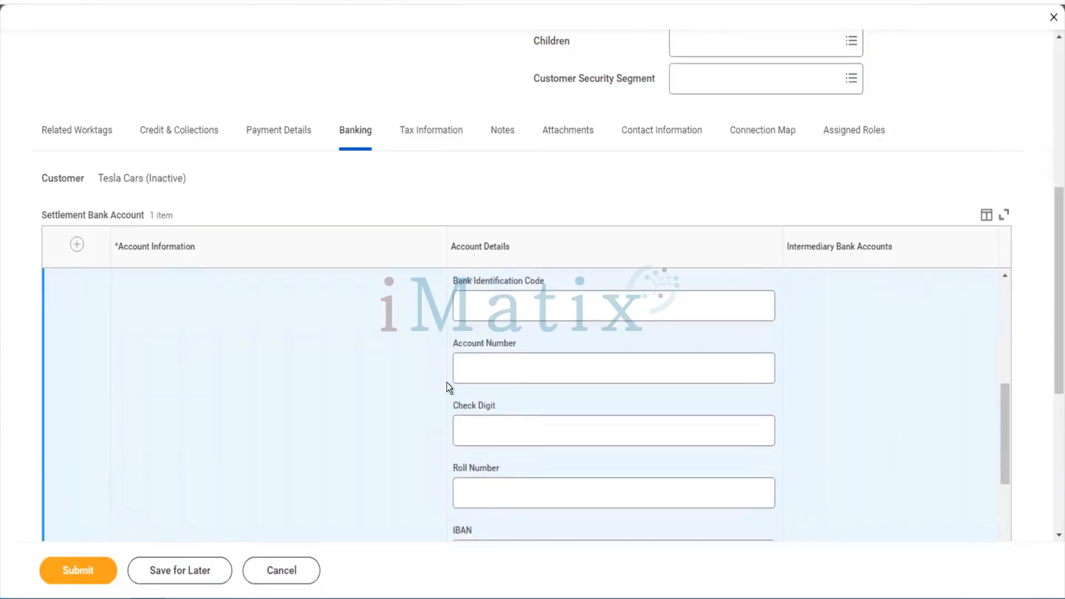
scroll(447, 381, up, 5)
Set the bank account's country to India, IFSC code HDFC000123 and bank name HDFC LTD
click(505, 325)
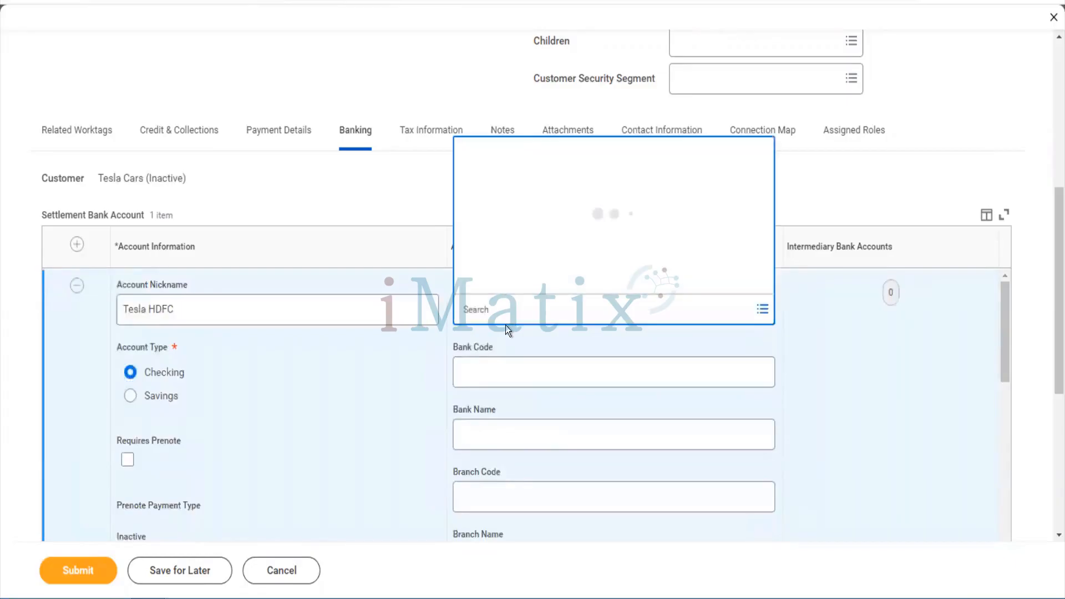
text(oia)
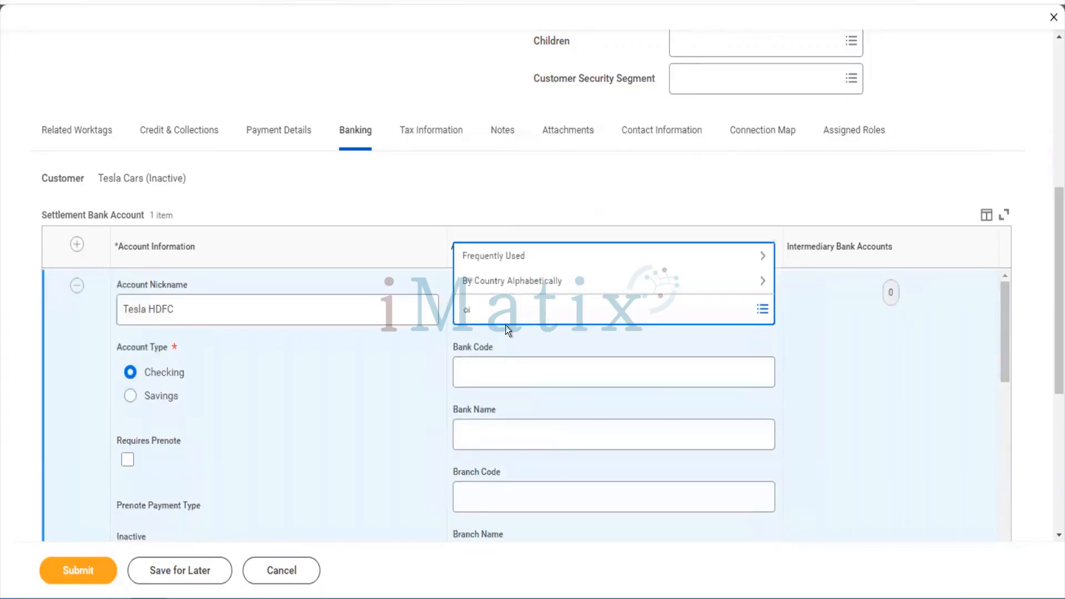
key(BackSpace)
key(BackSpace)
key(BackSpace)
text(India)
key(Return)
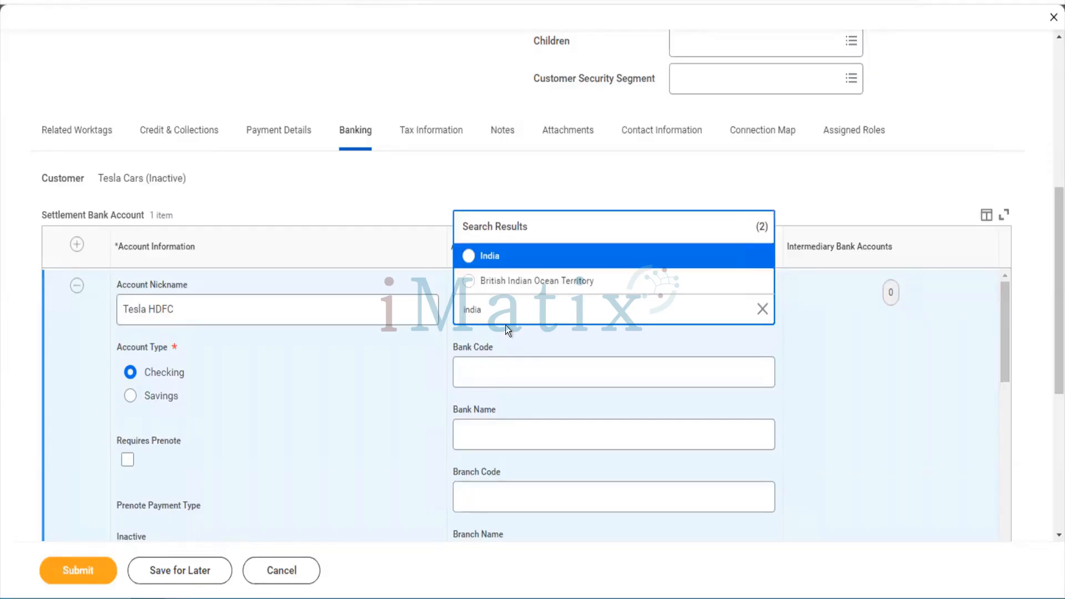
click(486, 268)
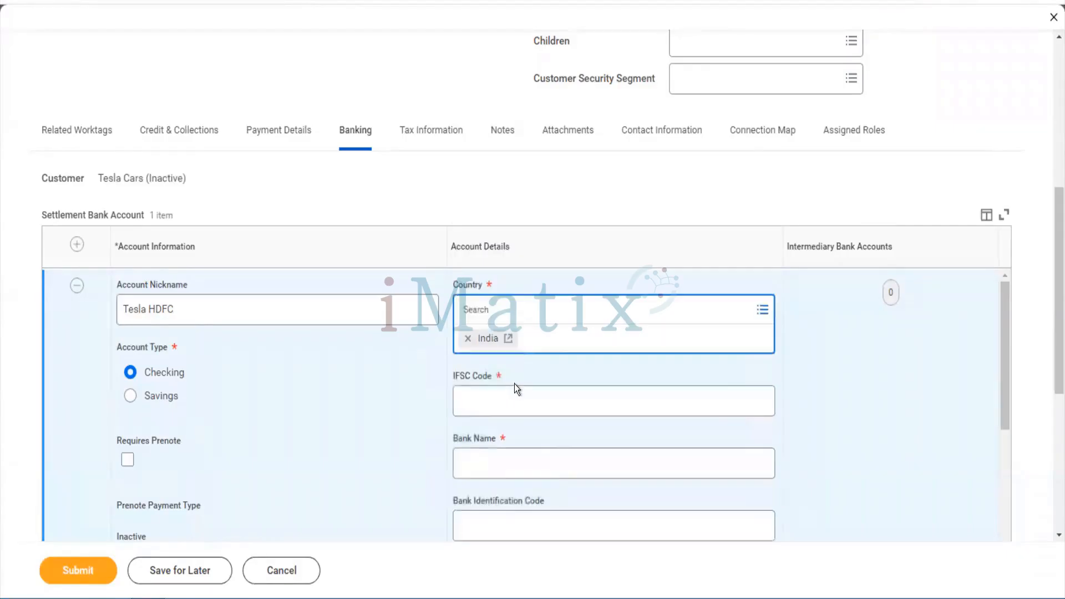
click(516, 390)
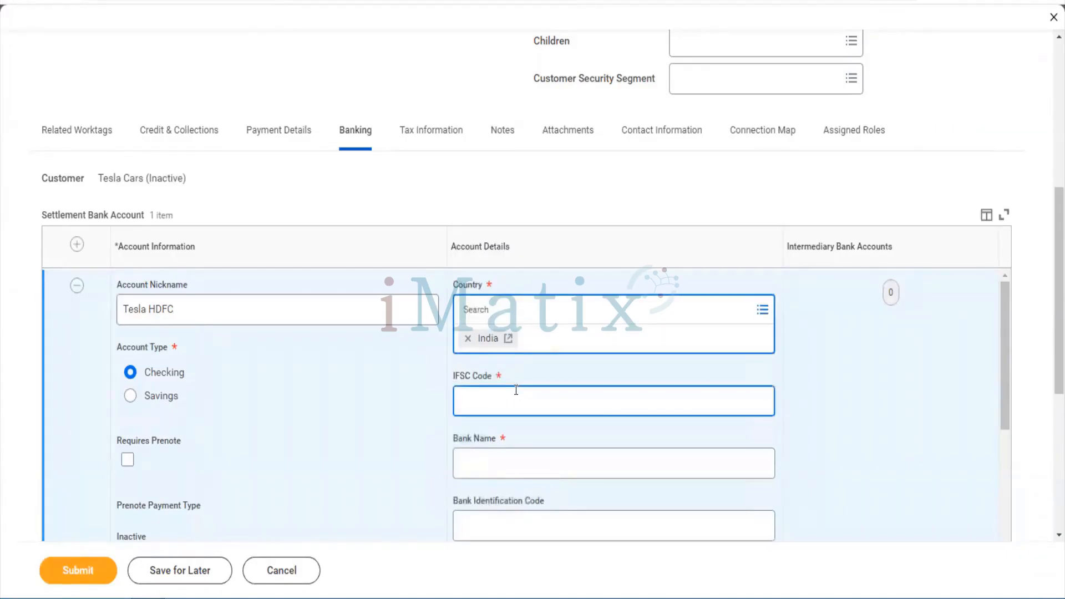
text(HDFC000)
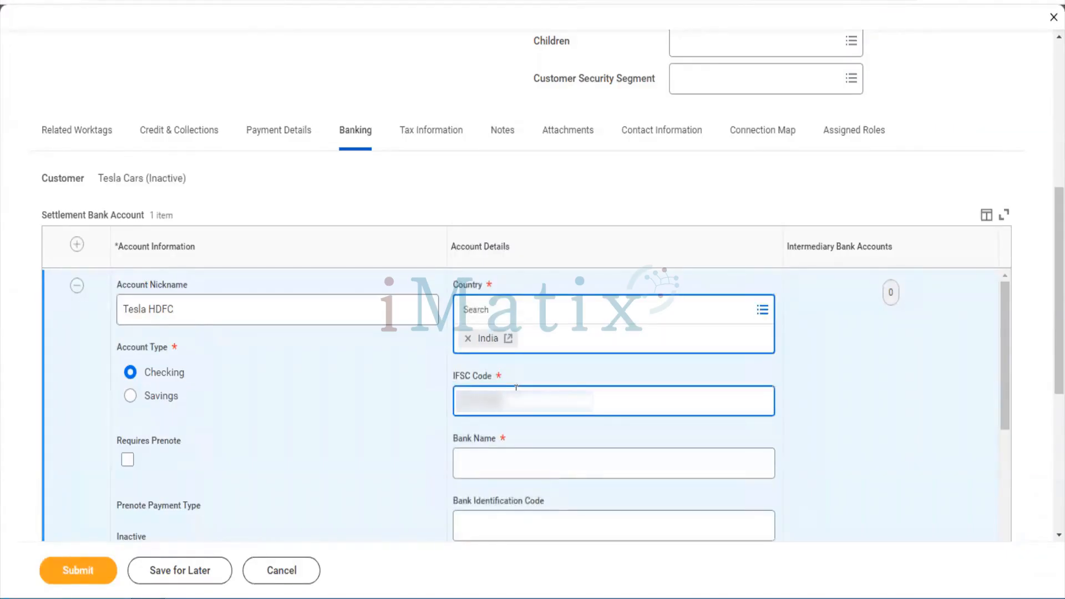
text(123)
key(Tab)
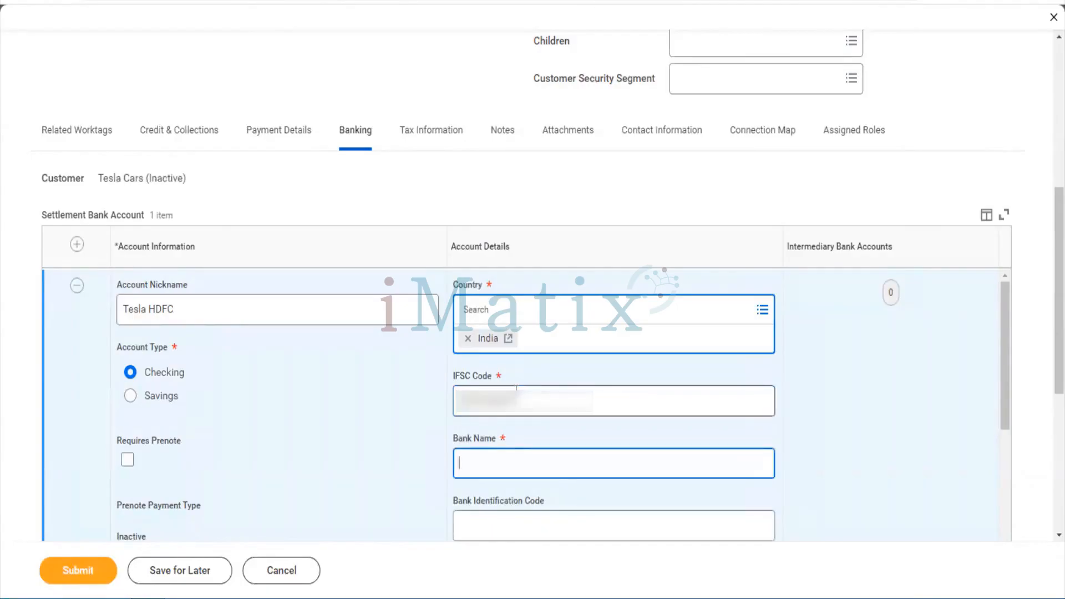
text(HDFC LTD)
key(Tab)
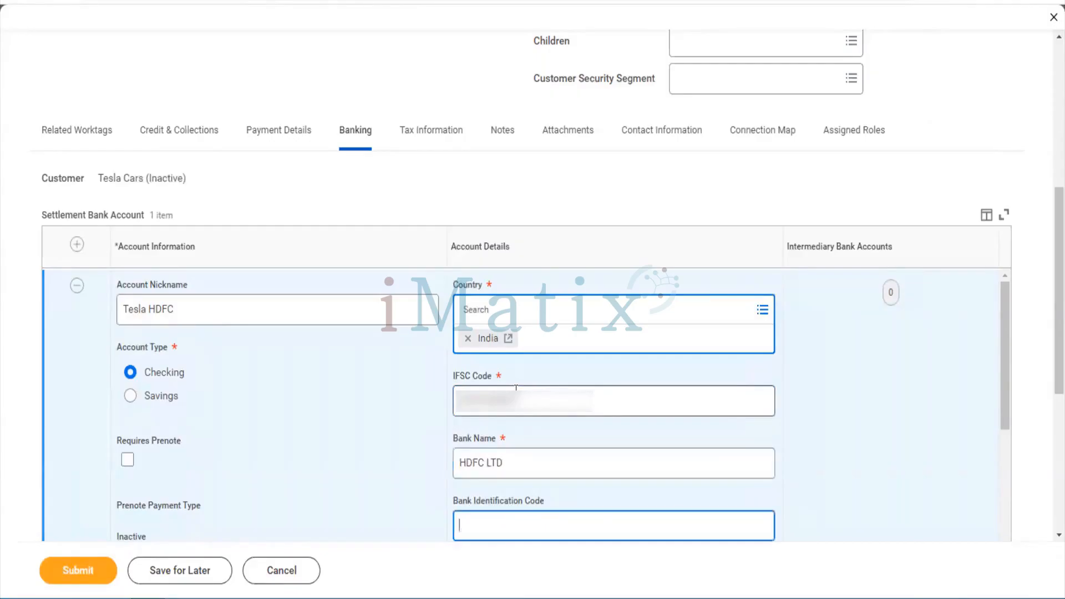
scroll(516, 388, down, 3)
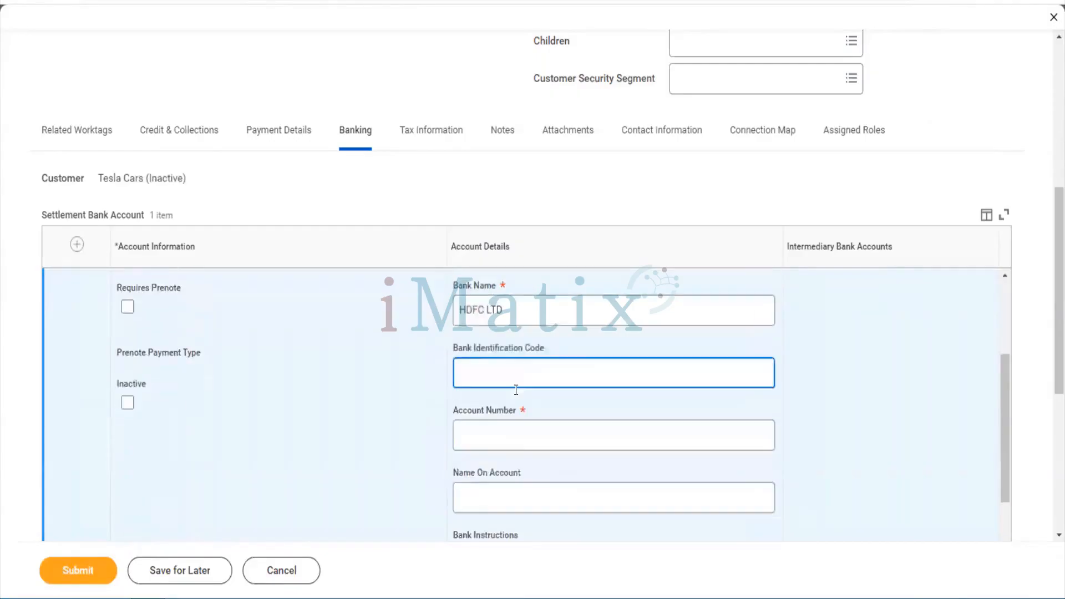
Enter the account number, name on account 'Tesla Cars' and instructions 'We dont work on weekends'
click(489, 429)
text(12345678901)
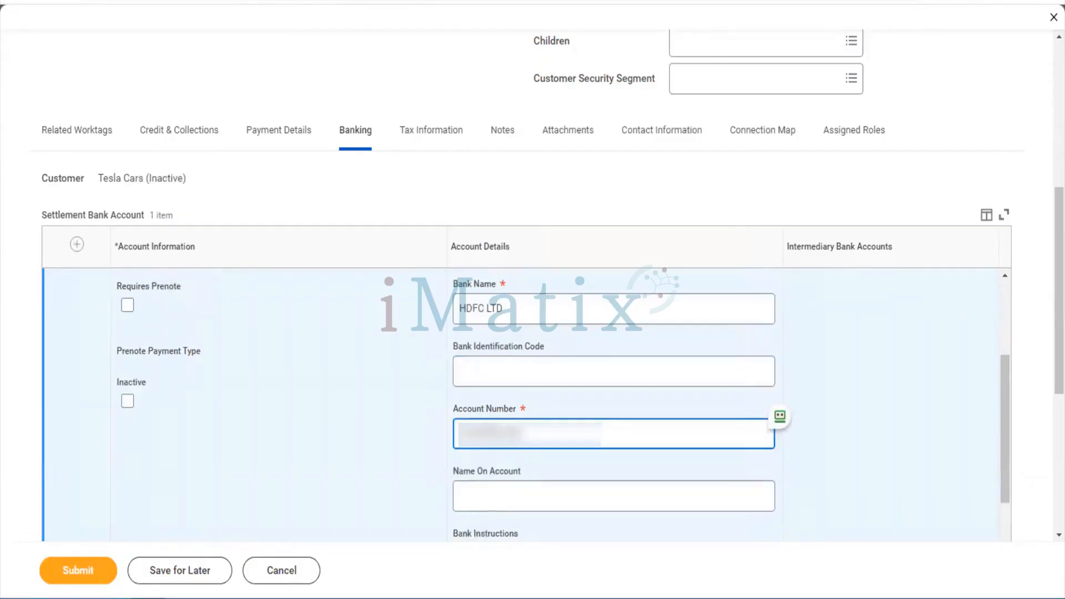
scroll(428, 437, down, 3)
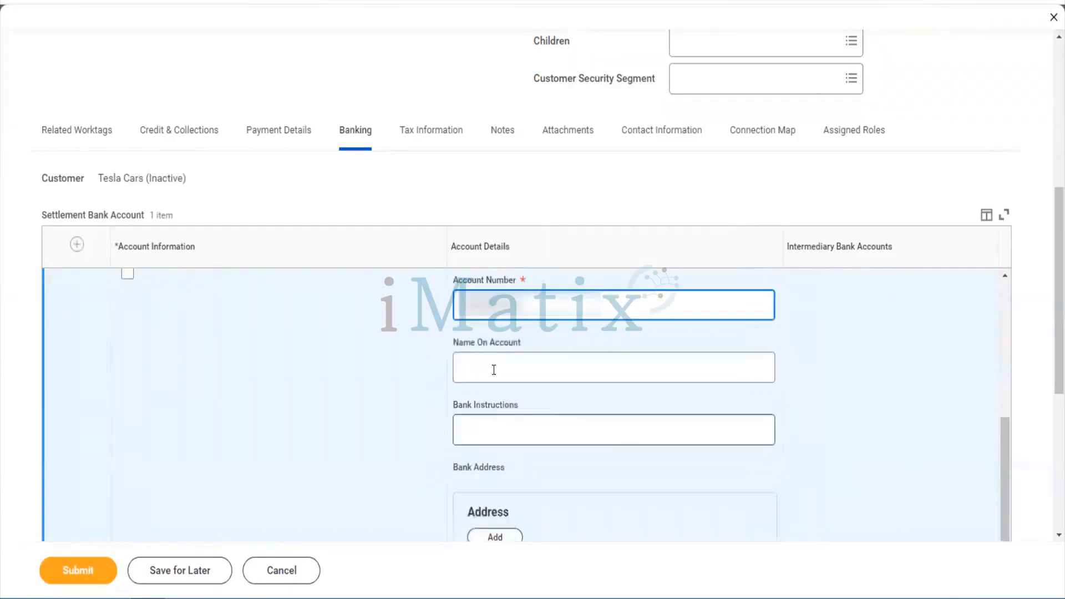
click(494, 366)
text(Tesla)
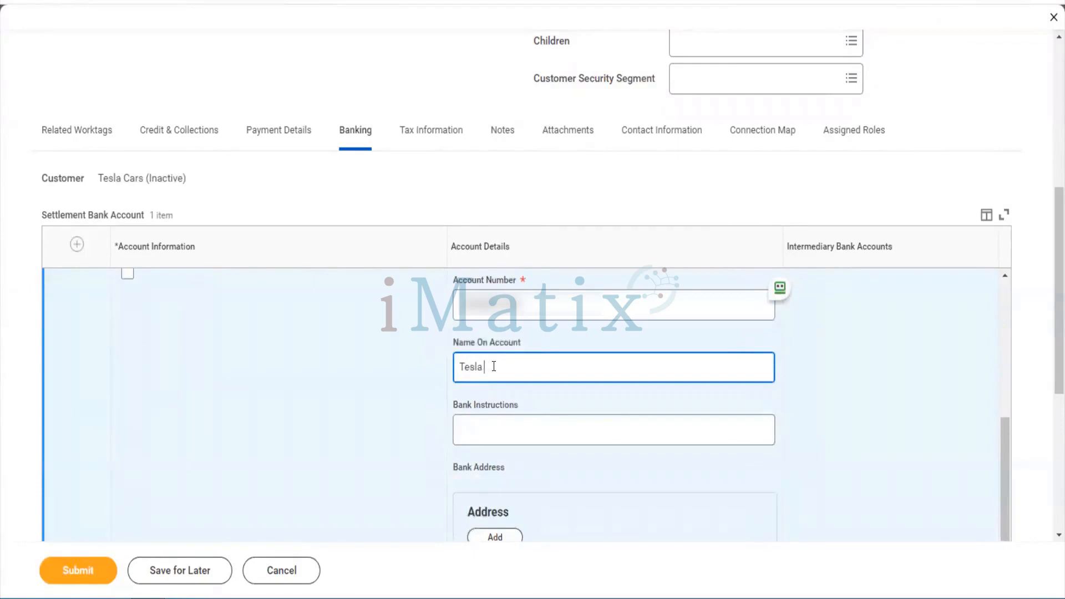
text( Cars)
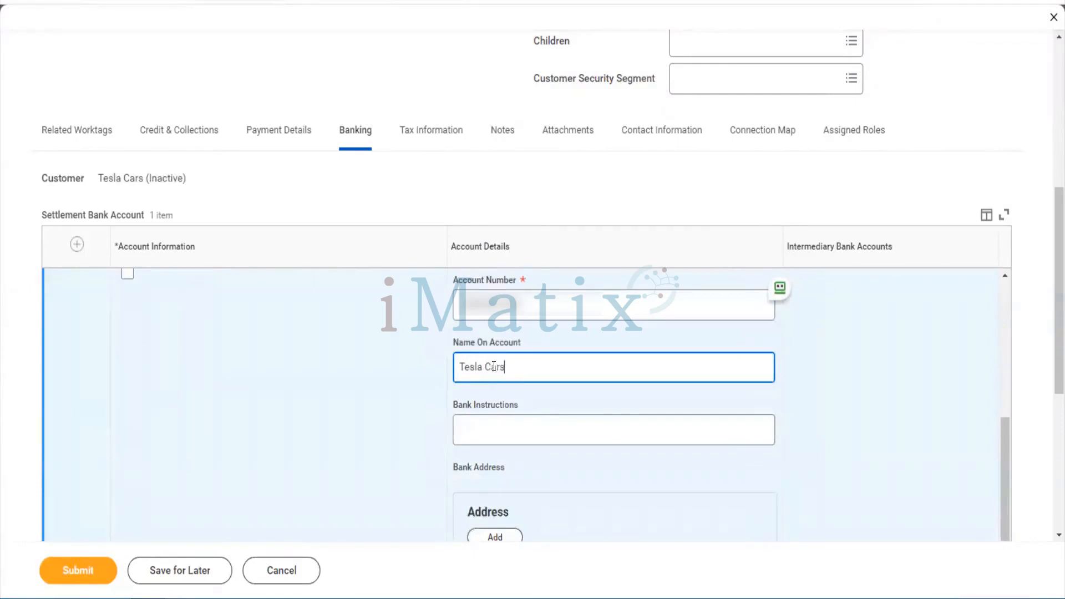
click(487, 438)
text(We dpnt)
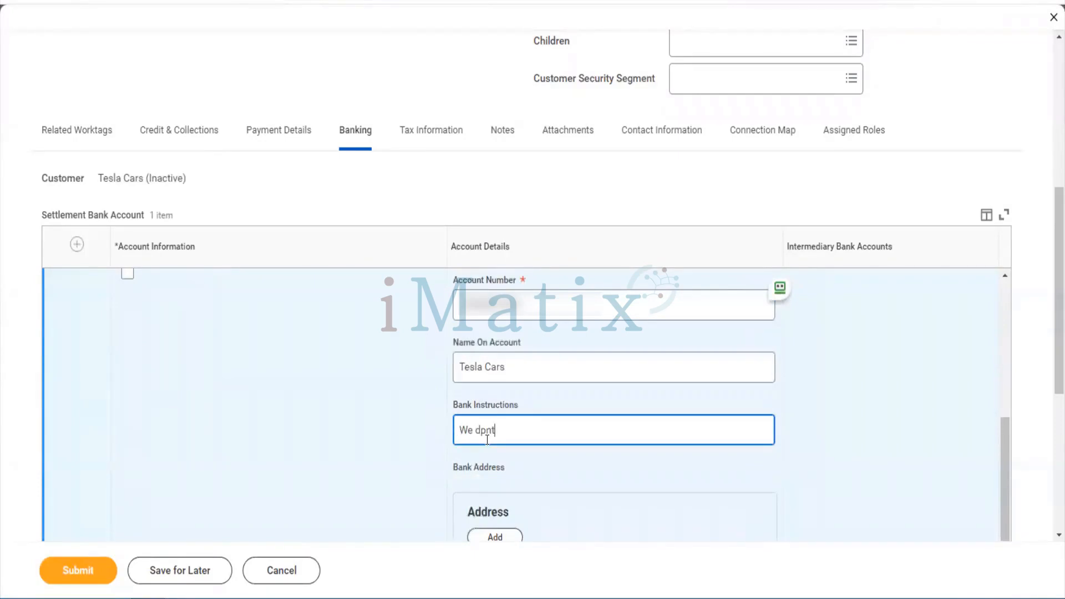
key(BackSpace)
key(BackSpace)
key(BackSpace)
text(pnt wor)
key(BackSpace)
key(BackSpace)
key(BackSpace)
key(BackSpace)
key(BackSpace)
key(BackSpace)
key(BackSpace)
text(ont work on weekends)
Review the customer's empty tax information, then bring up its Notes section
scroll(488, 441, down, 1)
scroll(507, 471, down, 1)
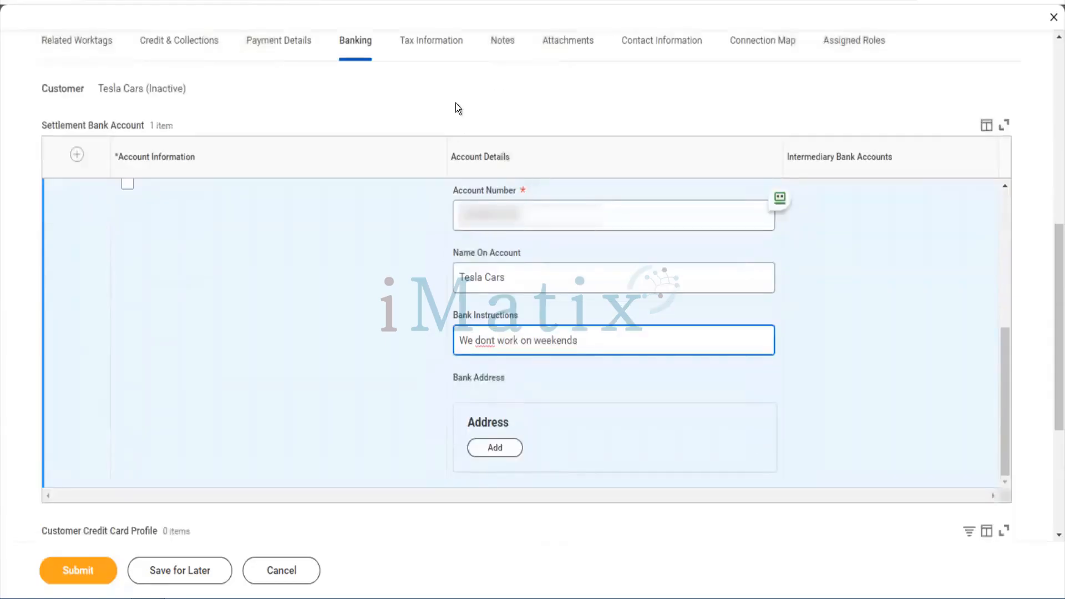
click(438, 49)
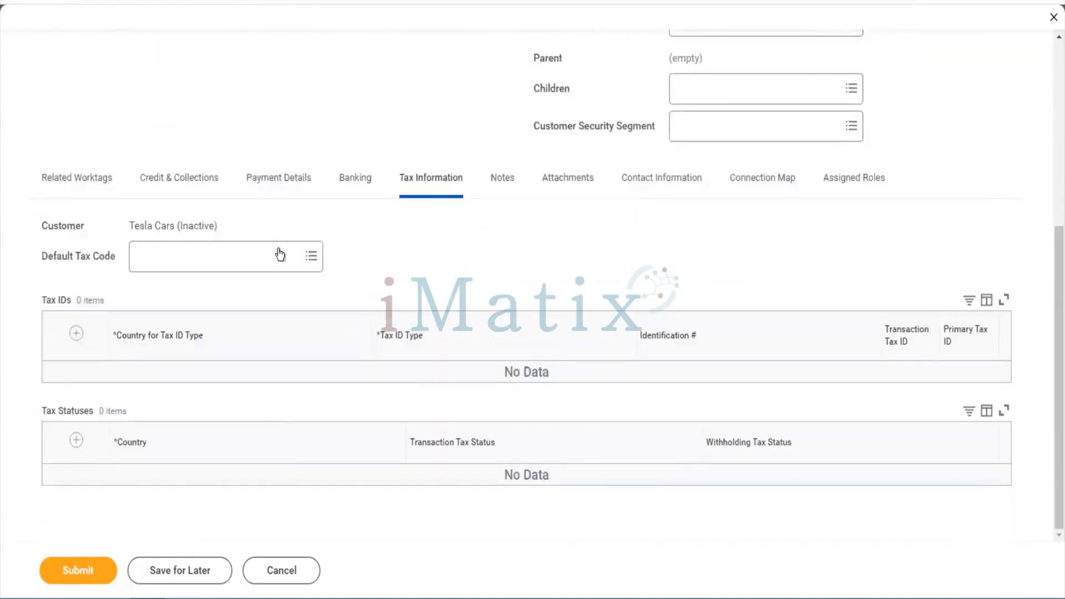
click(508, 183)
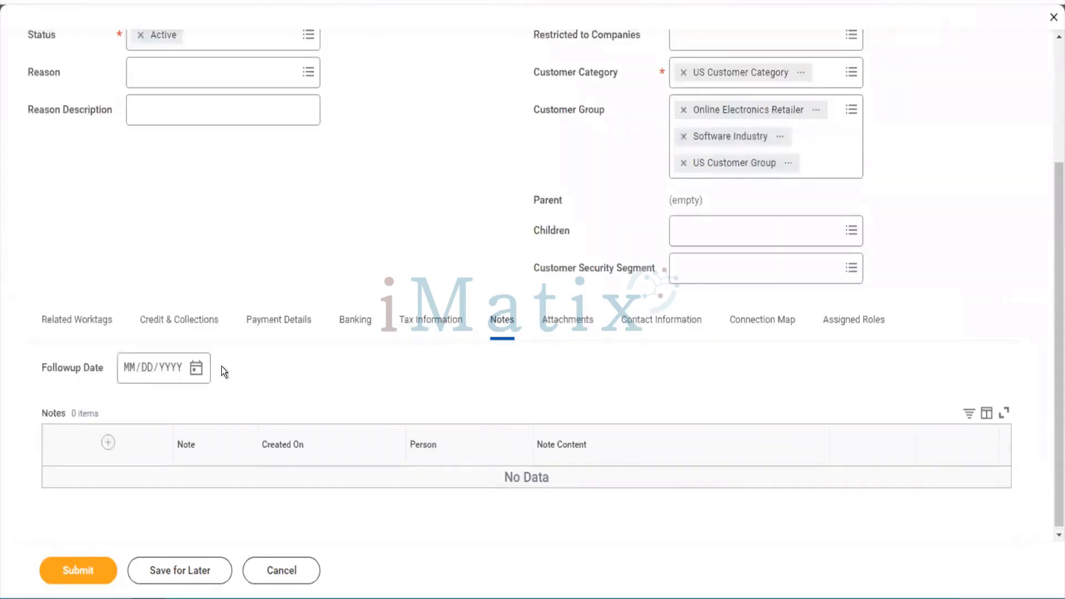
Add a note row reading 'This is a nice customer. Providing us good business'
click(109, 442)
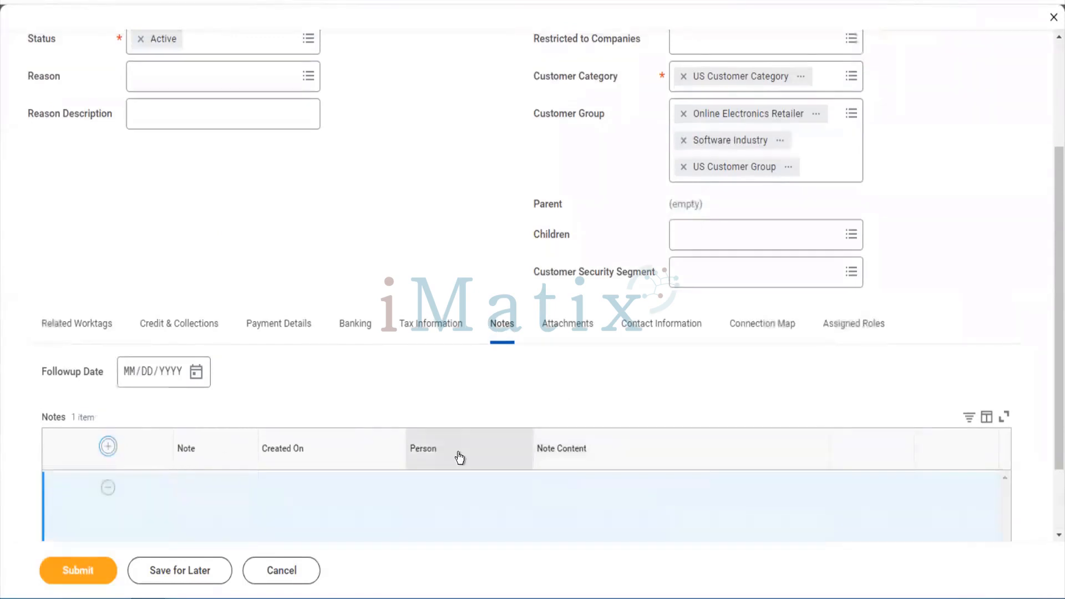
scroll(471, 460, down, 2)
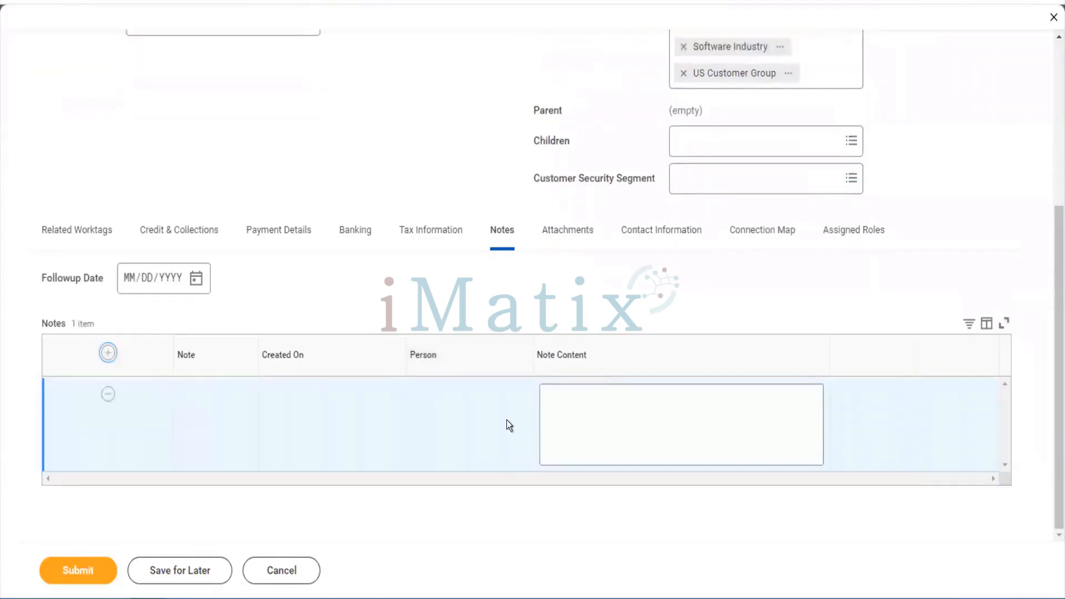
click(627, 418)
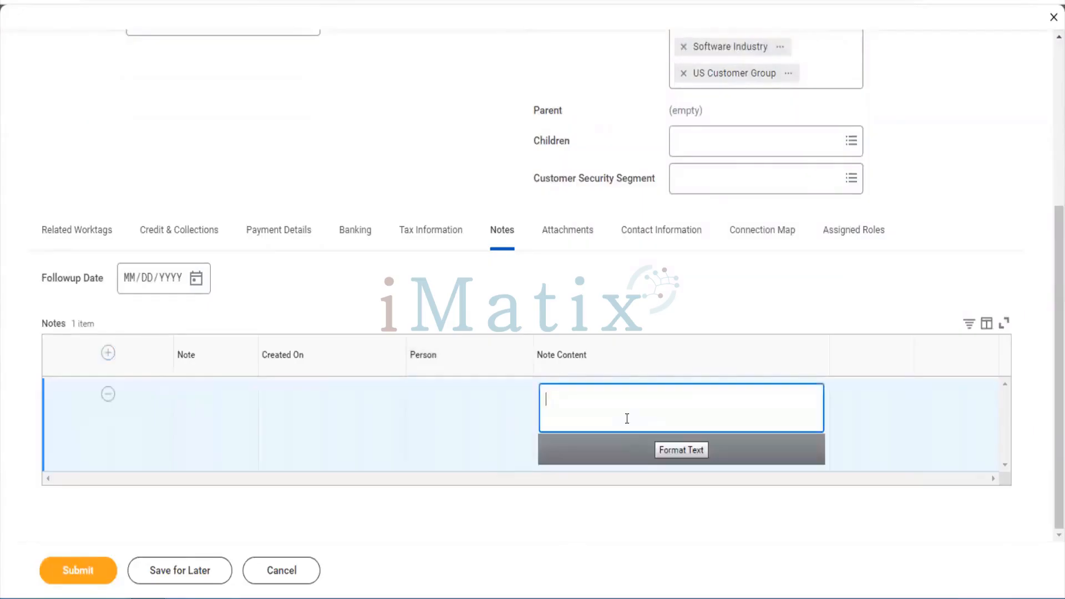
text(This is a nice custoer)
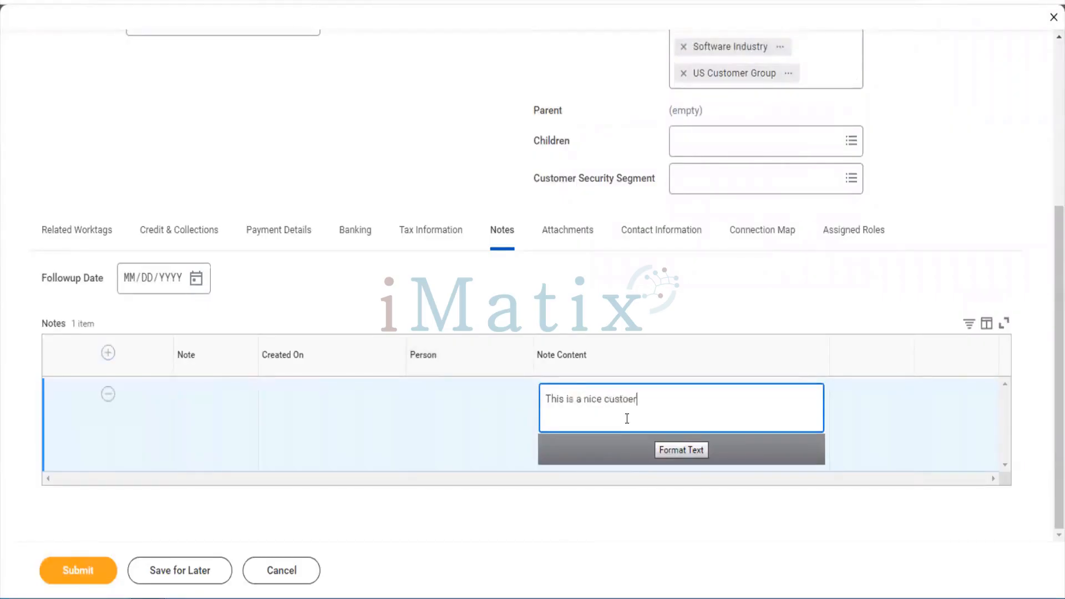
key(BackSpace)
text(mer. Providig)
key(BackSpace)
text(ng us )
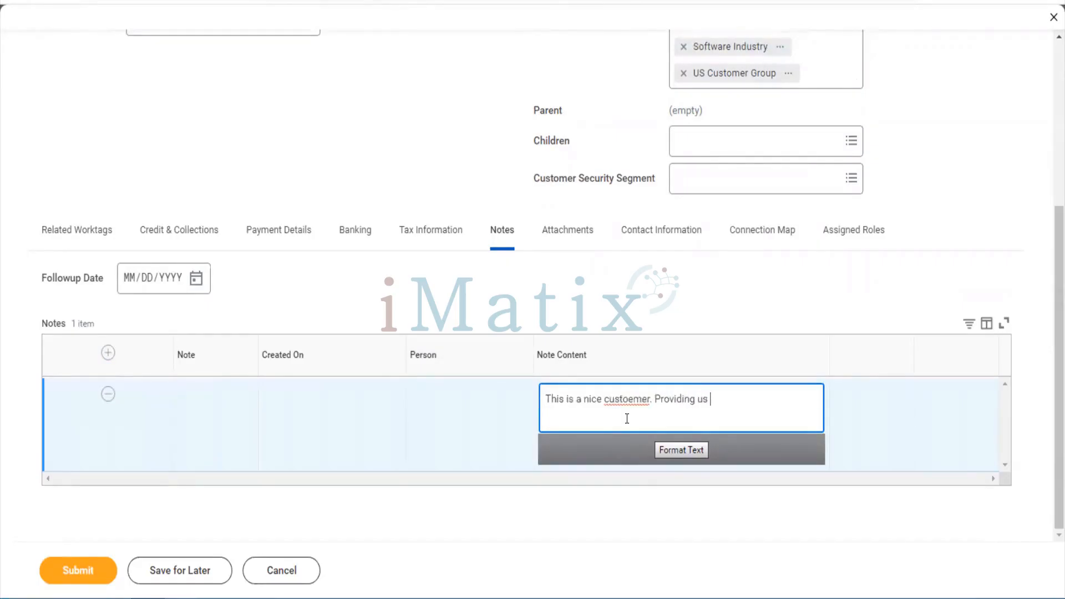
text(good business)
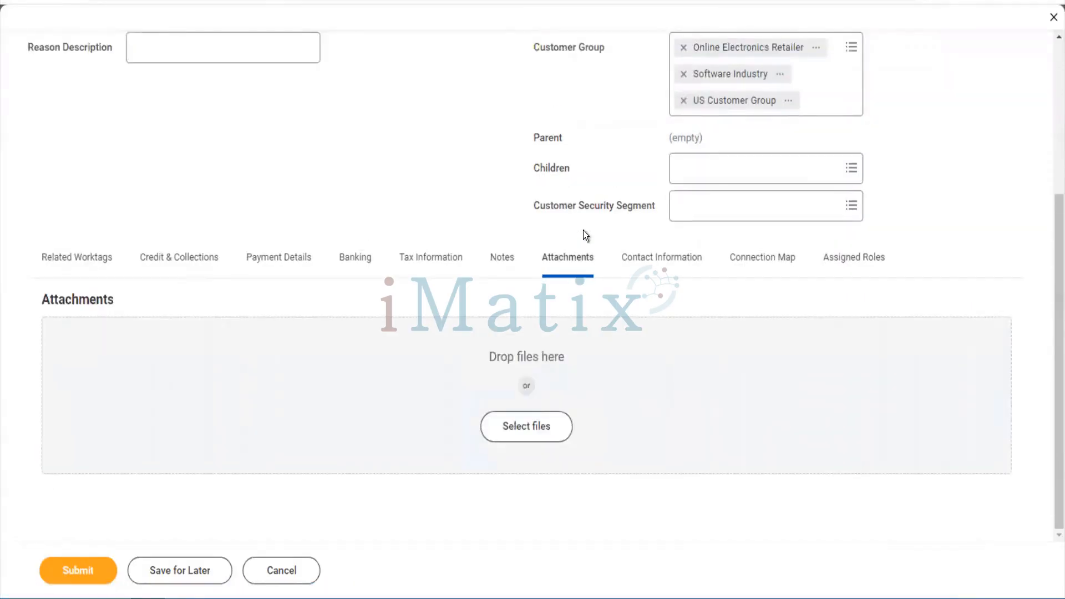
Add the customer's phone number with the India (+91) country code in contact information
click(684, 257)
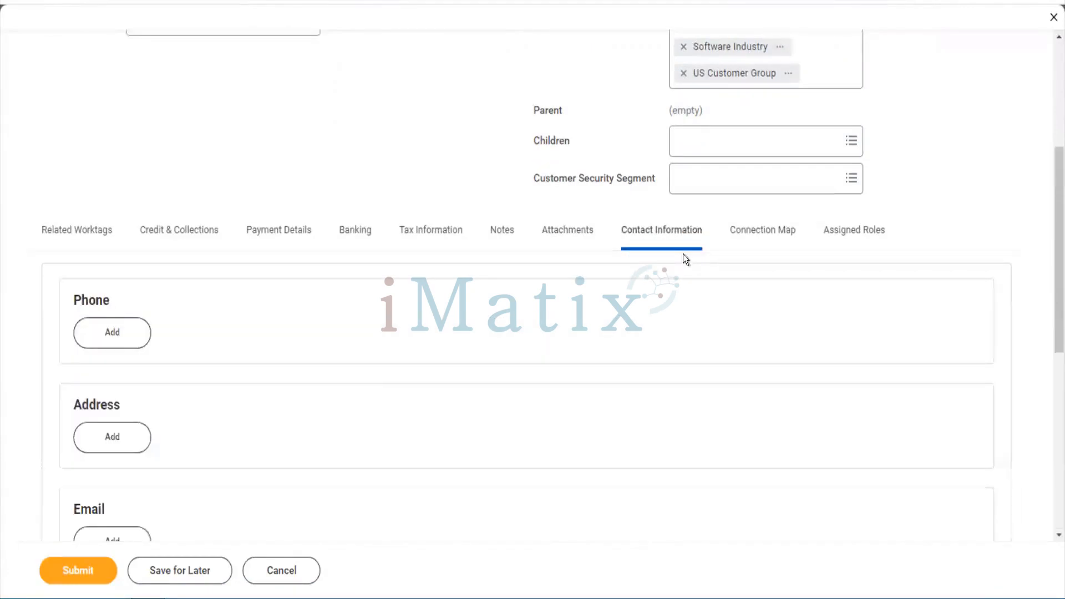
click(150, 336)
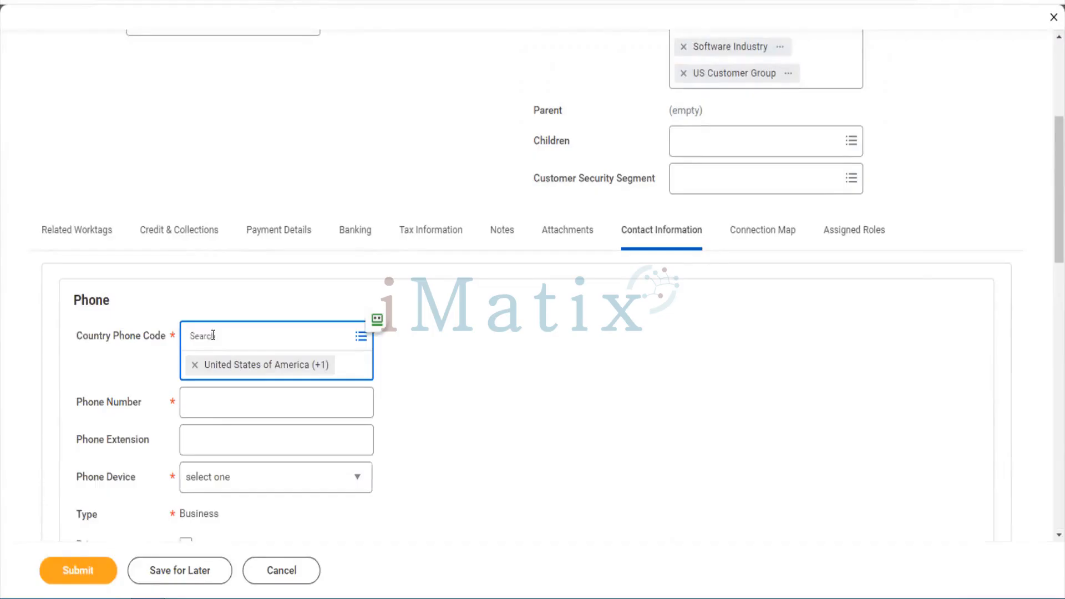
text(inida)
key(BackSpace)
key(BackSpace)
key(BackSpace)
text(dia)
key(Tab)
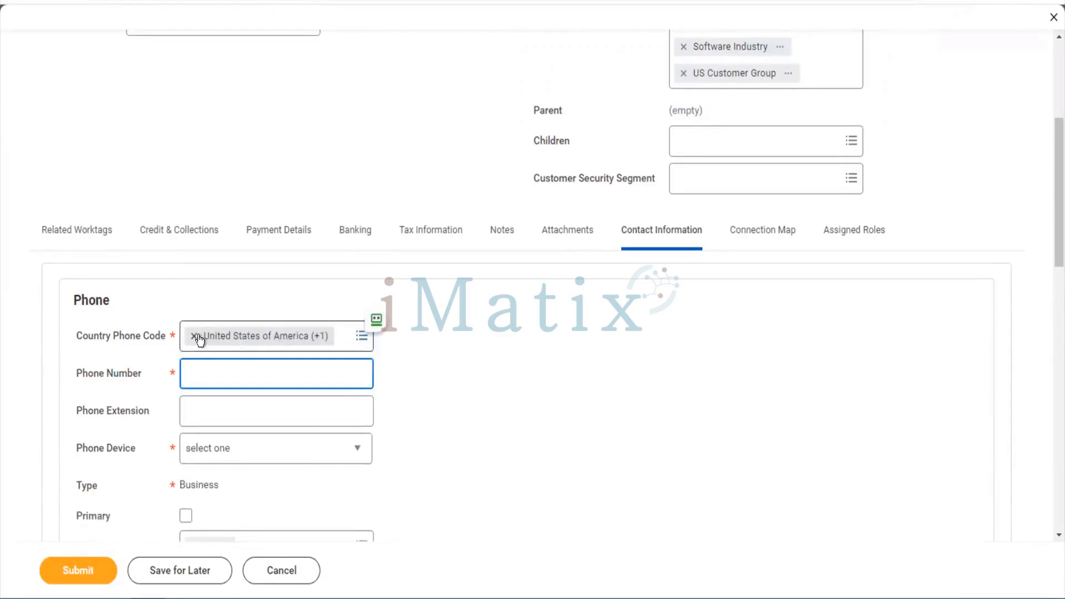
click(194, 336)
text(India)
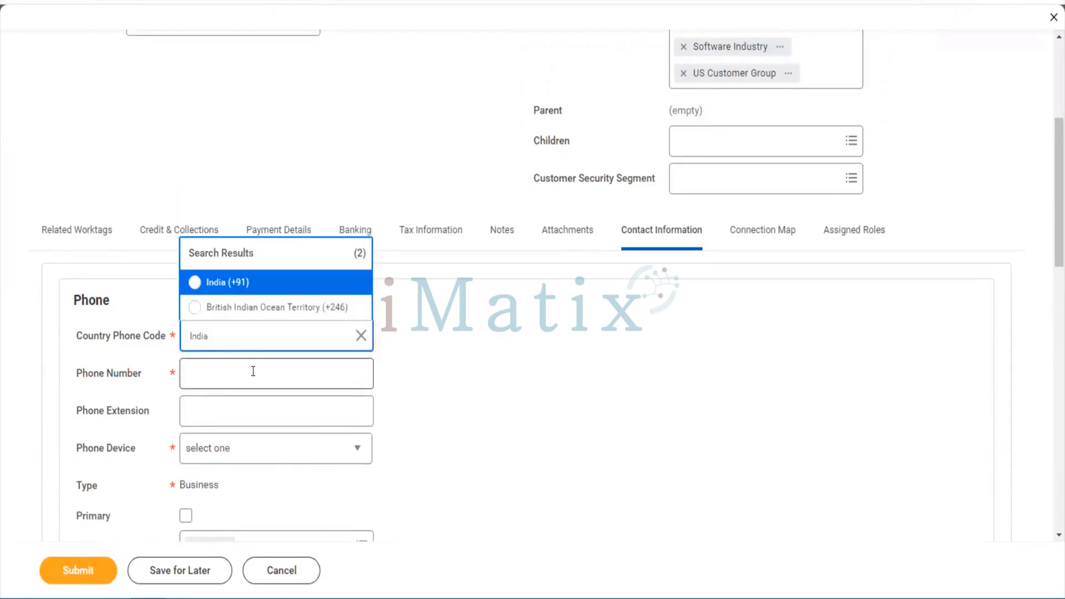
click(231, 284)
click(219, 380)
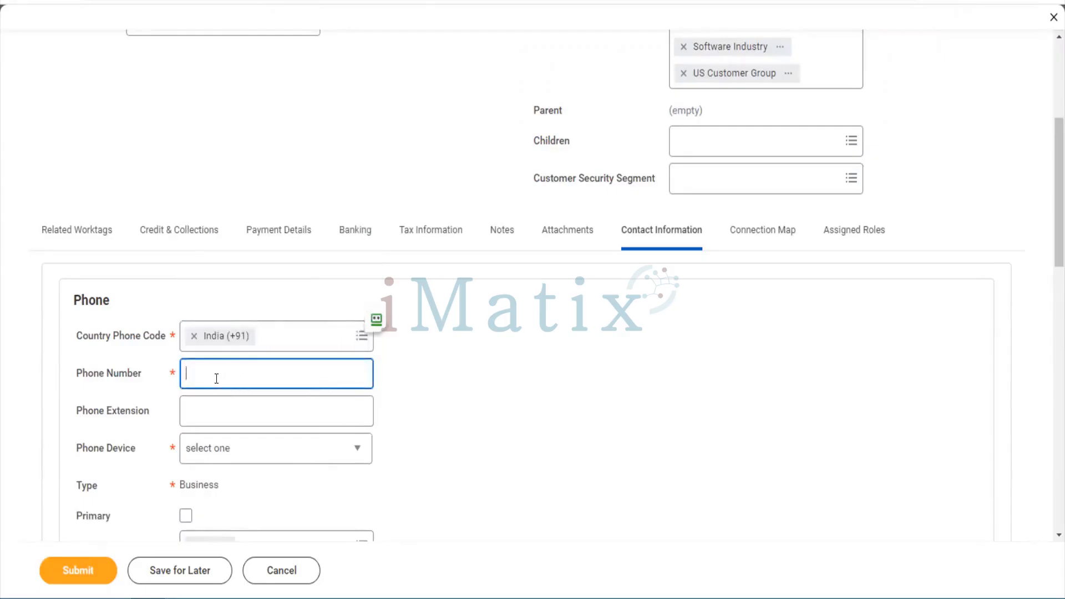
text(987654321)
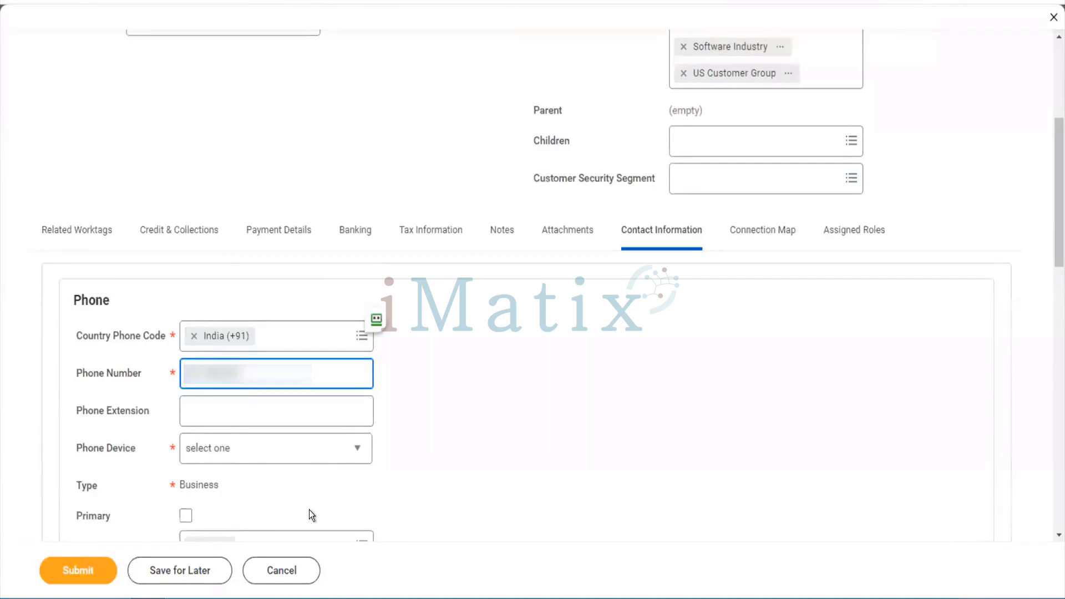
Make the phone a primary Mobile number used for Billing, Remit To and Shipping
key(Tab)
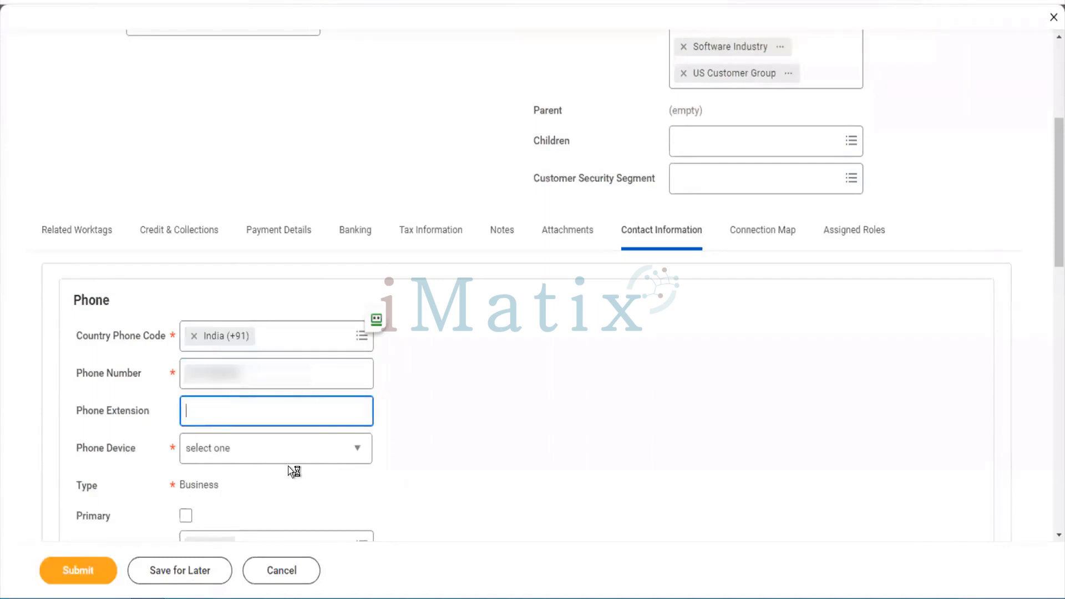
key(Tab)
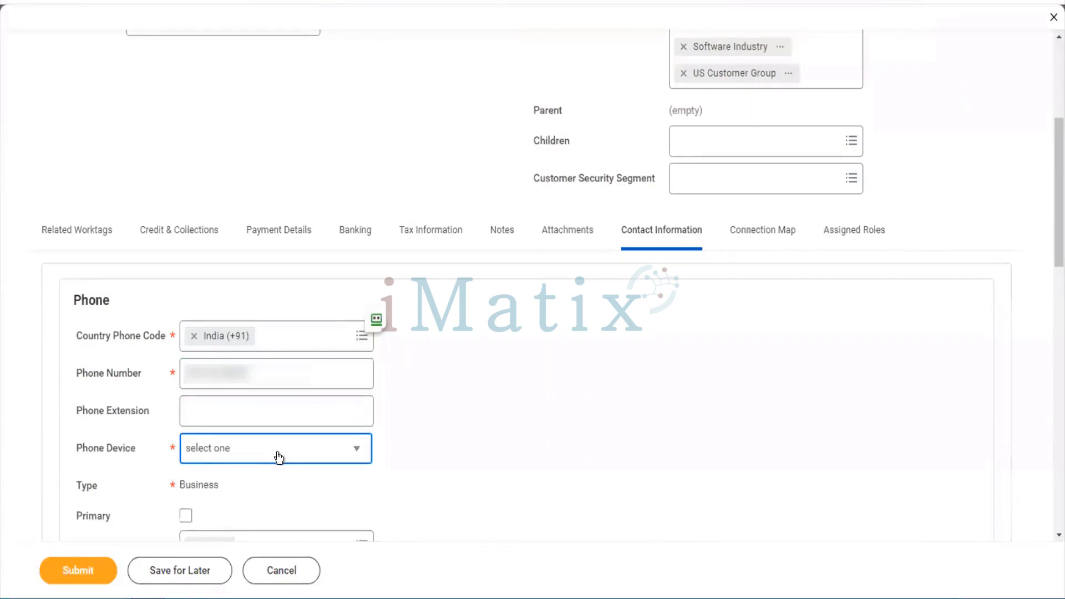
click(279, 456)
click(244, 398)
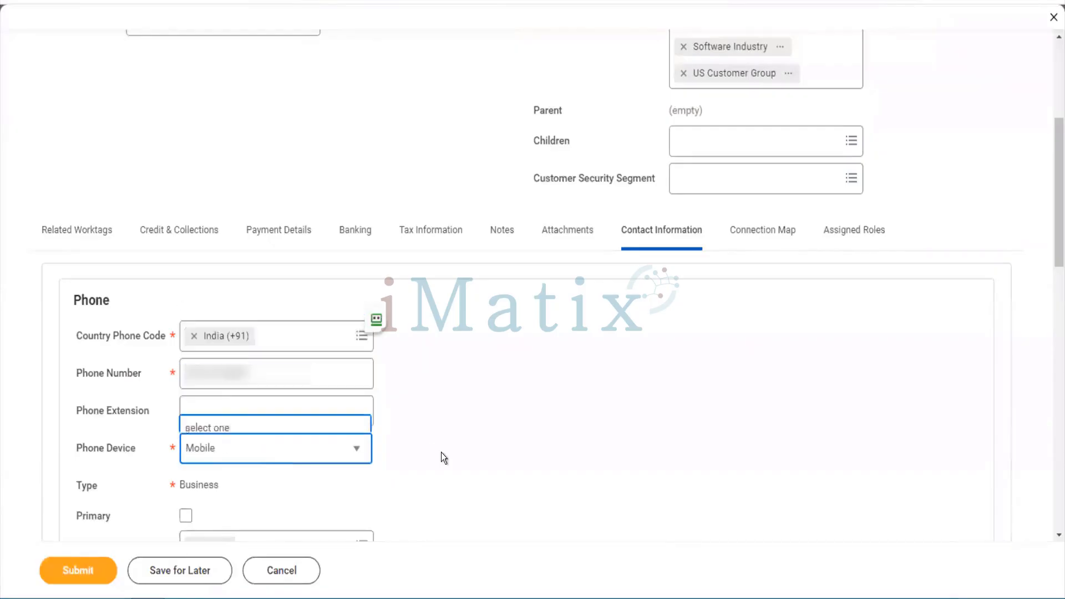
scroll(441, 451, down, 4)
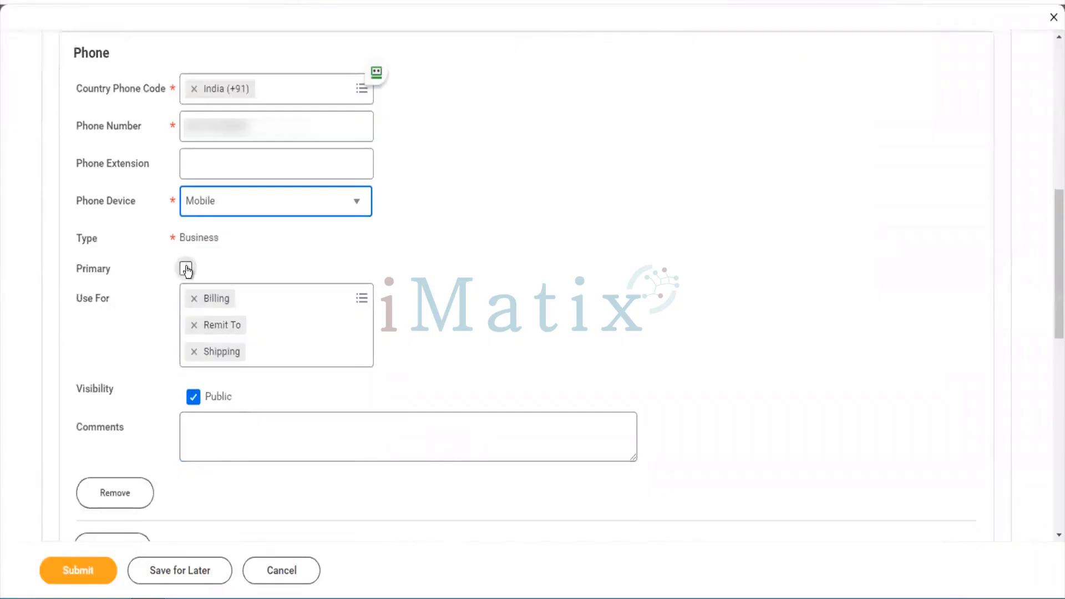
click(186, 269)
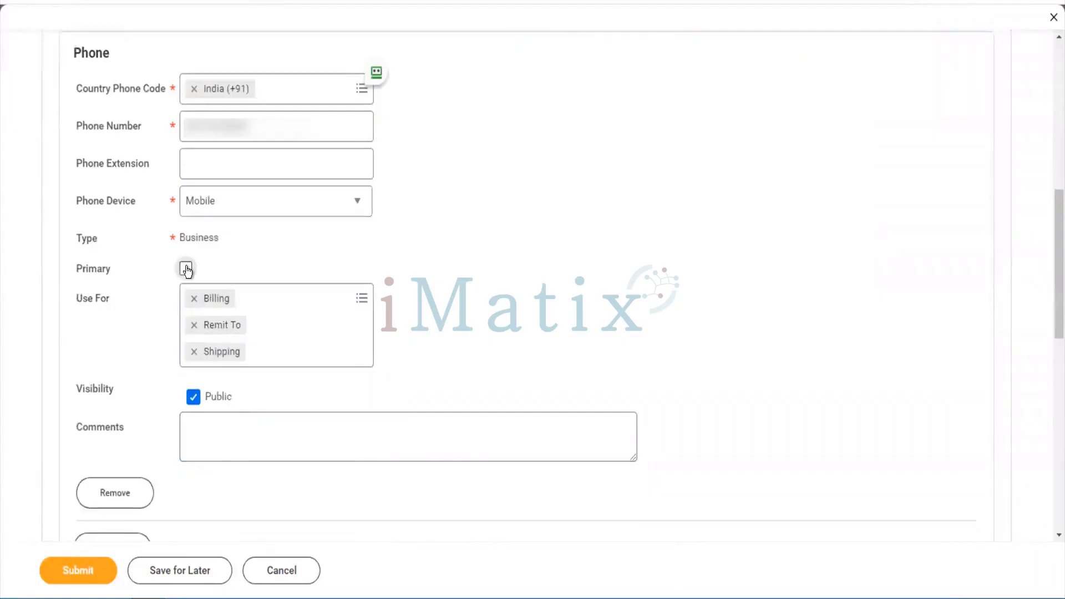
click(287, 314)
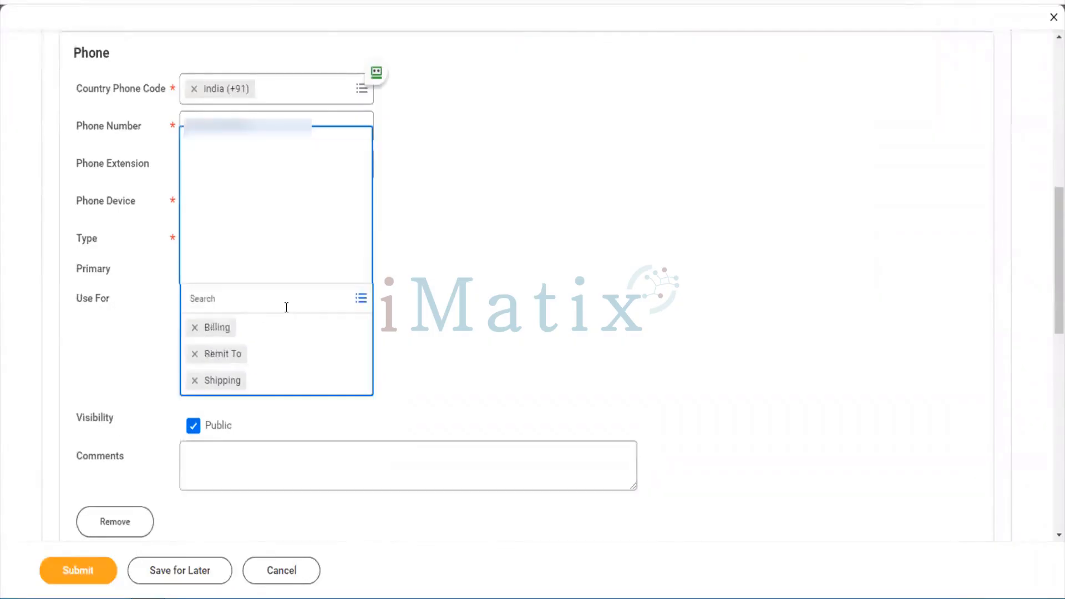
click(390, 326)
scroll(391, 326, down, 3)
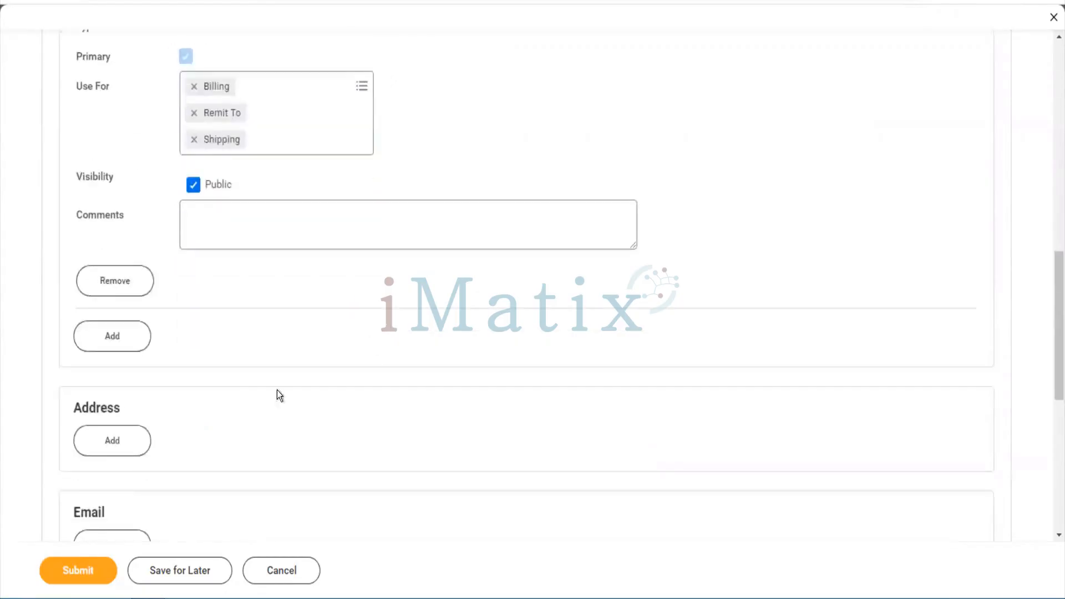
scroll(221, 401, down, 4)
click(125, 232)
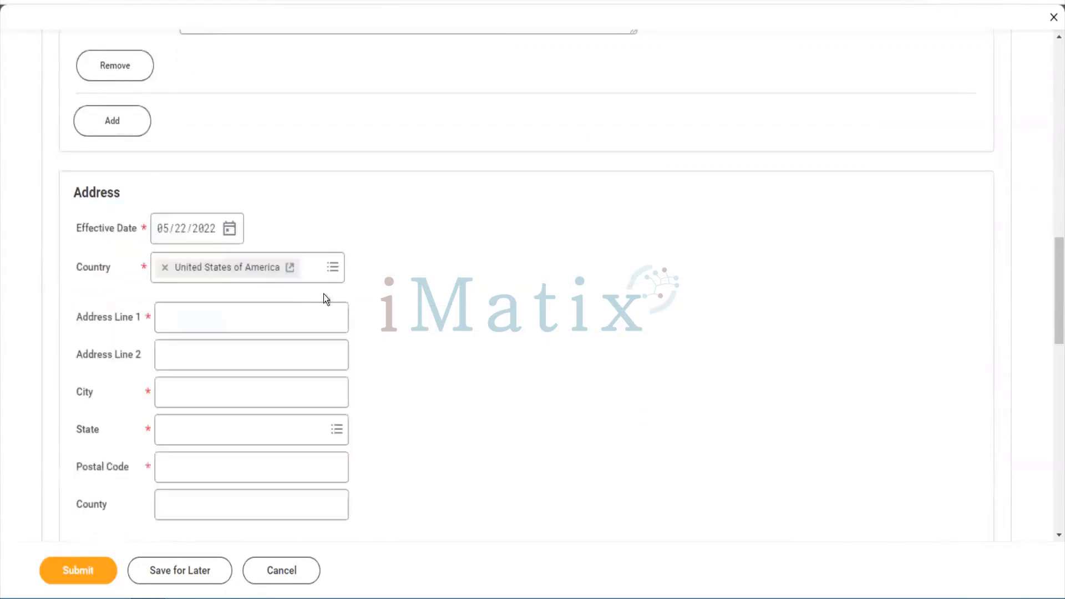
click(253, 303)
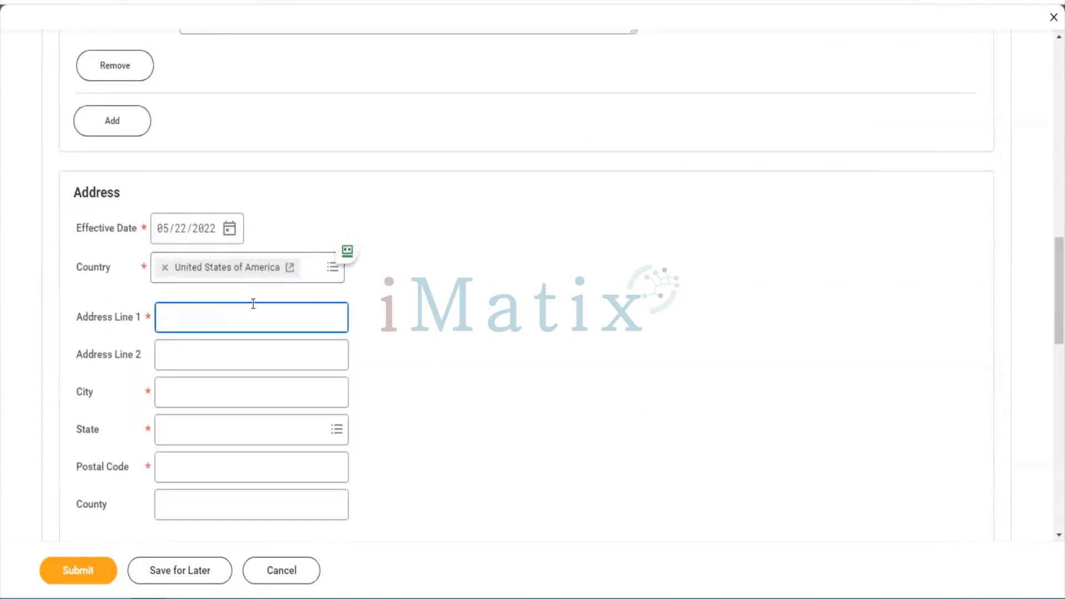
key(Tab)
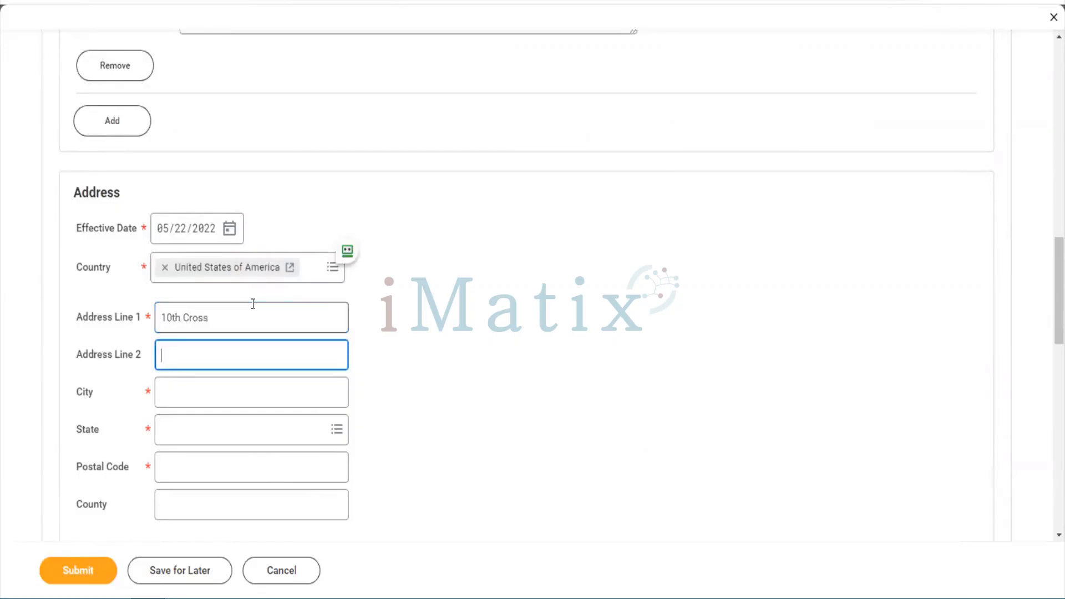
key(Tab)
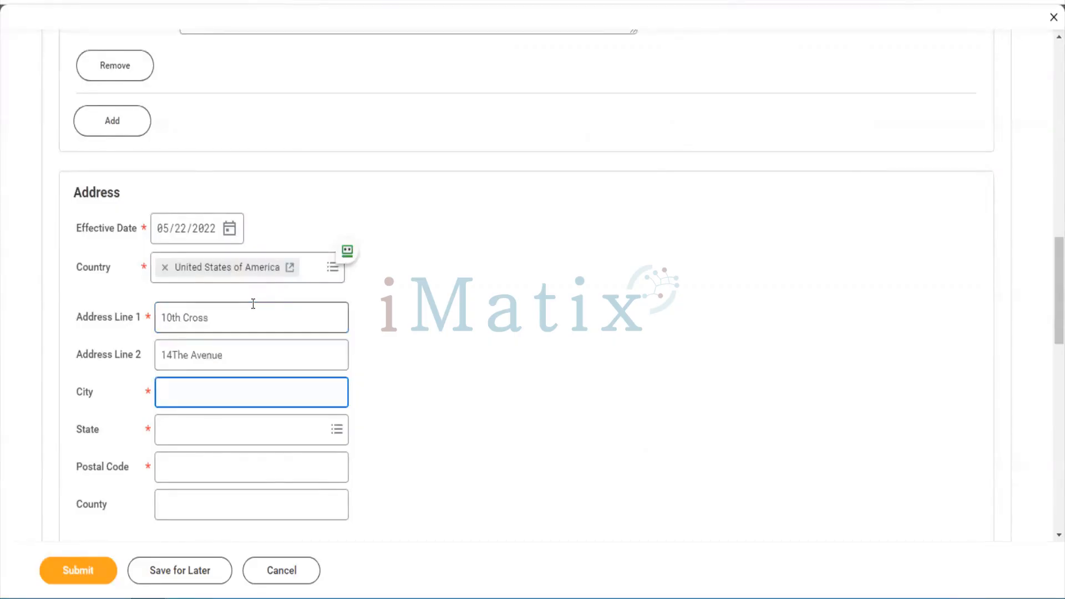
key(Tab)
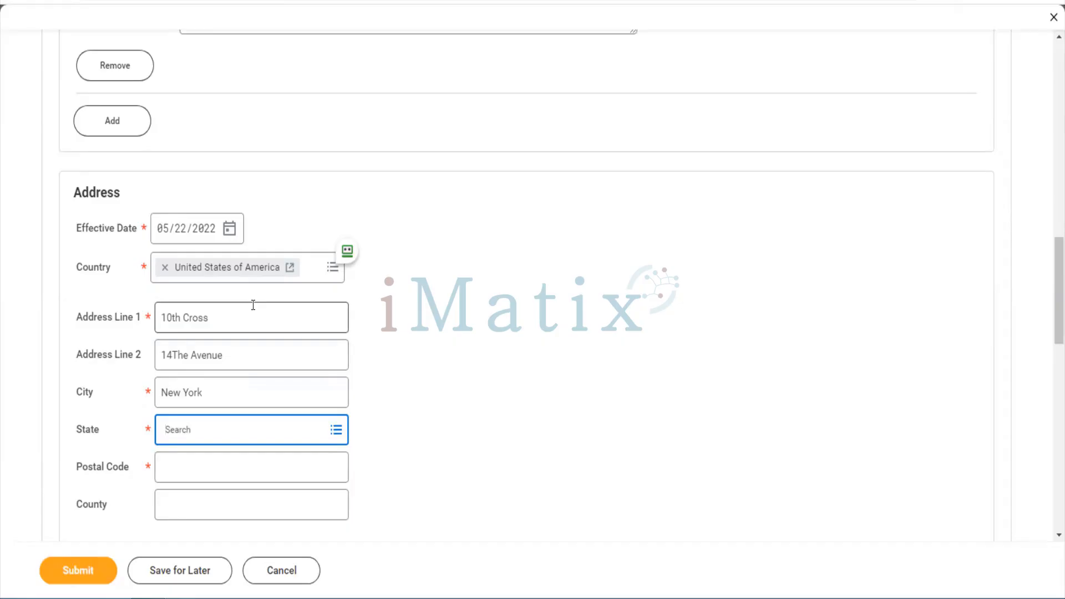
key(Return)
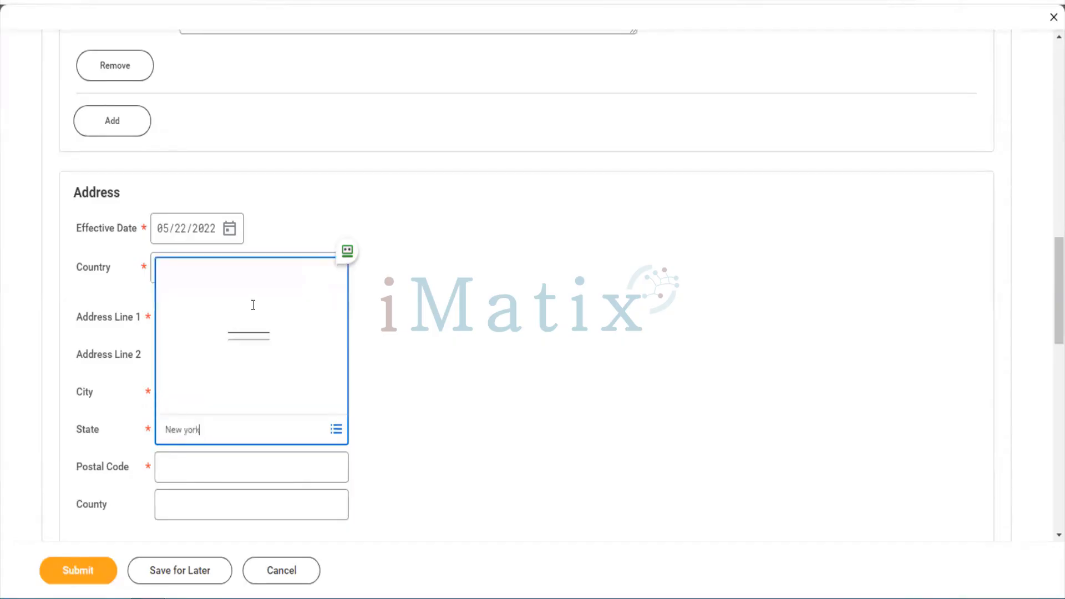
click(182, 474)
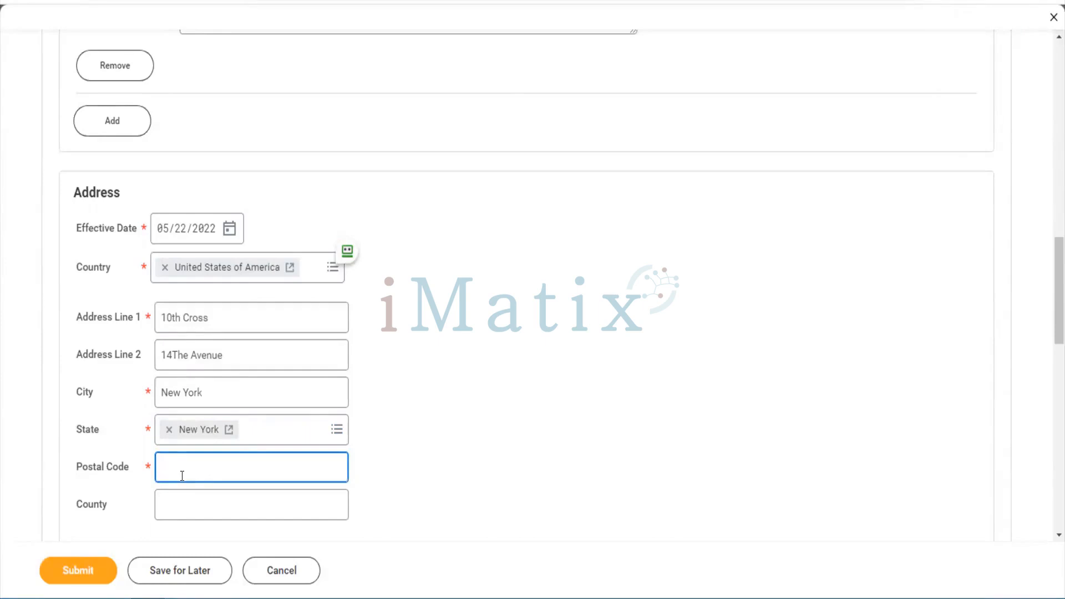
text(10013)
key(Tab)
scroll(182, 477, down, 3)
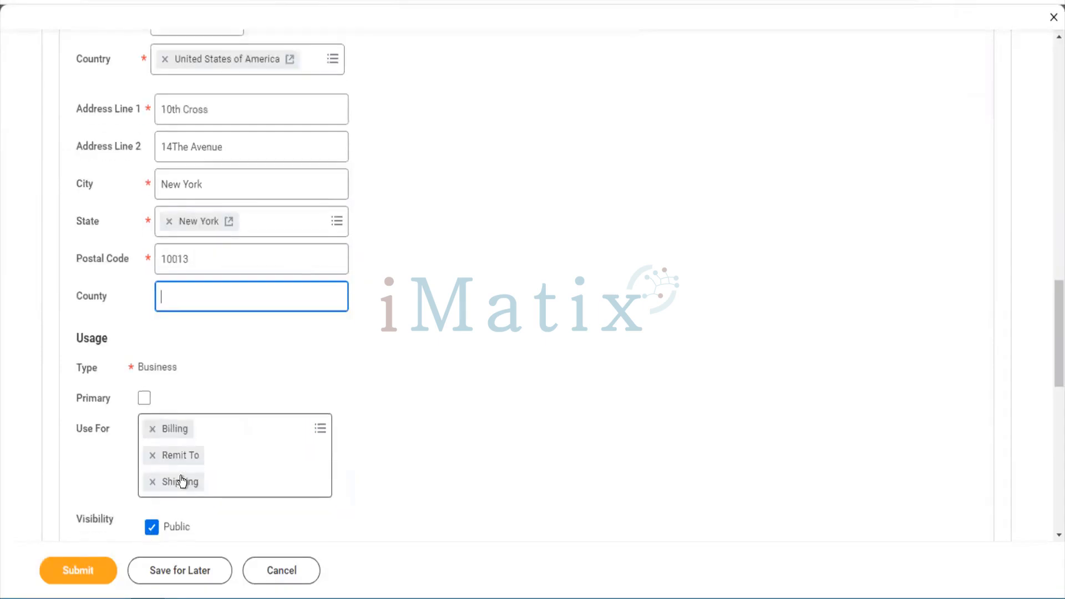
Make the address primary with Mailing, Other - Business, Street Address, Tax Reporting and Storage uses
click(145, 399)
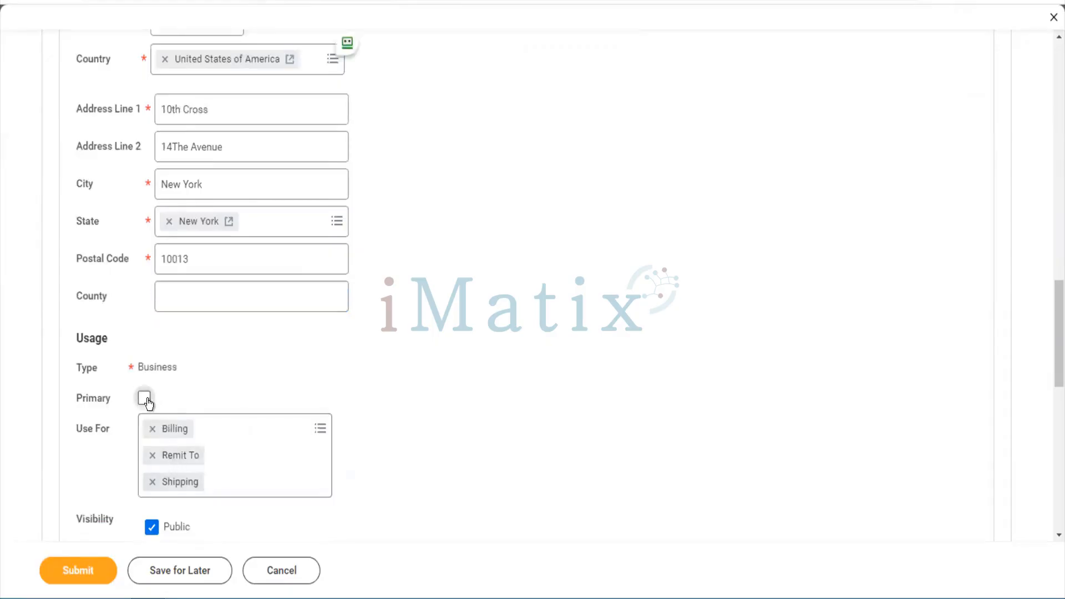
click(270, 437)
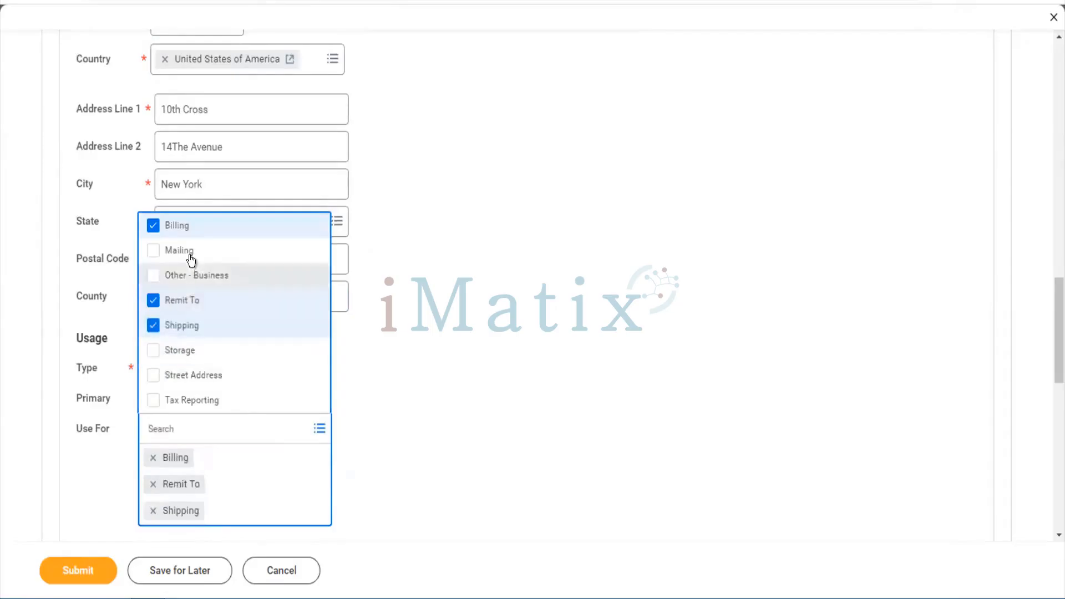
click(191, 256)
click(193, 278)
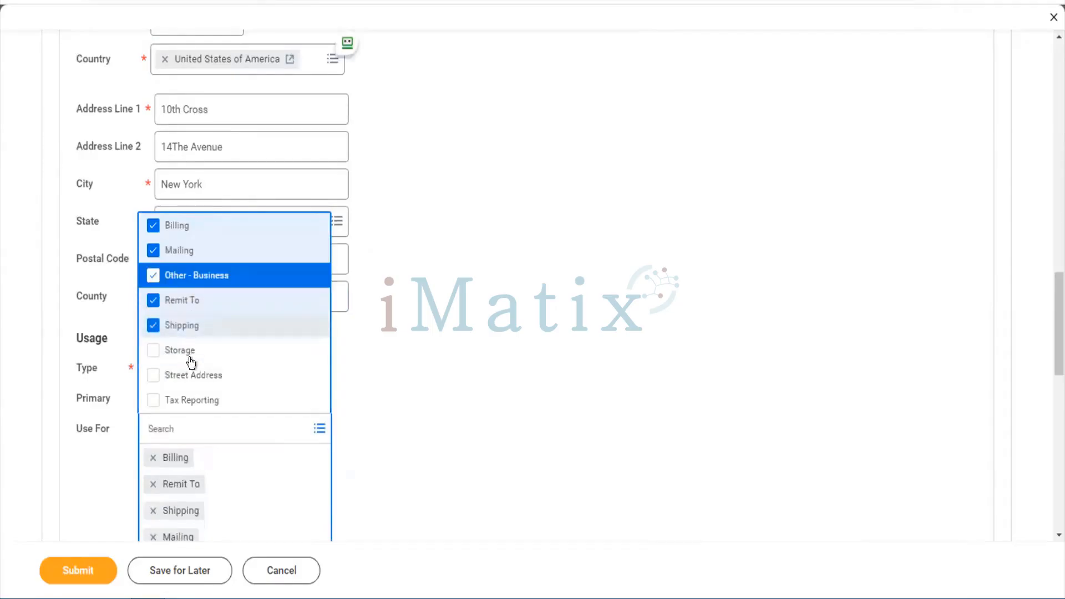
click(189, 376)
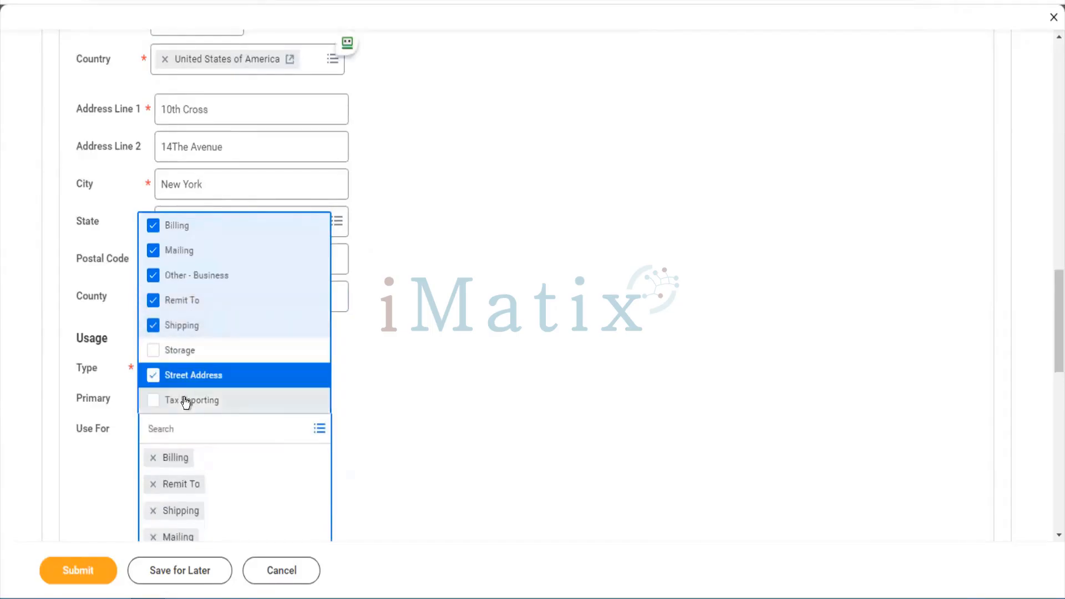
click(185, 399)
click(178, 351)
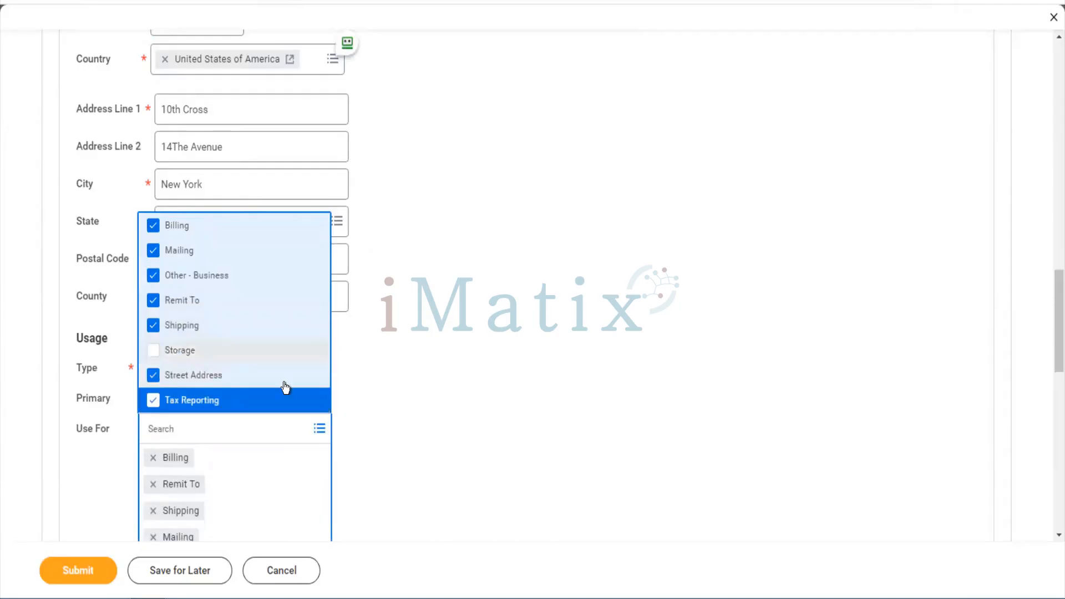
click(375, 418)
scroll(374, 423, down, 10)
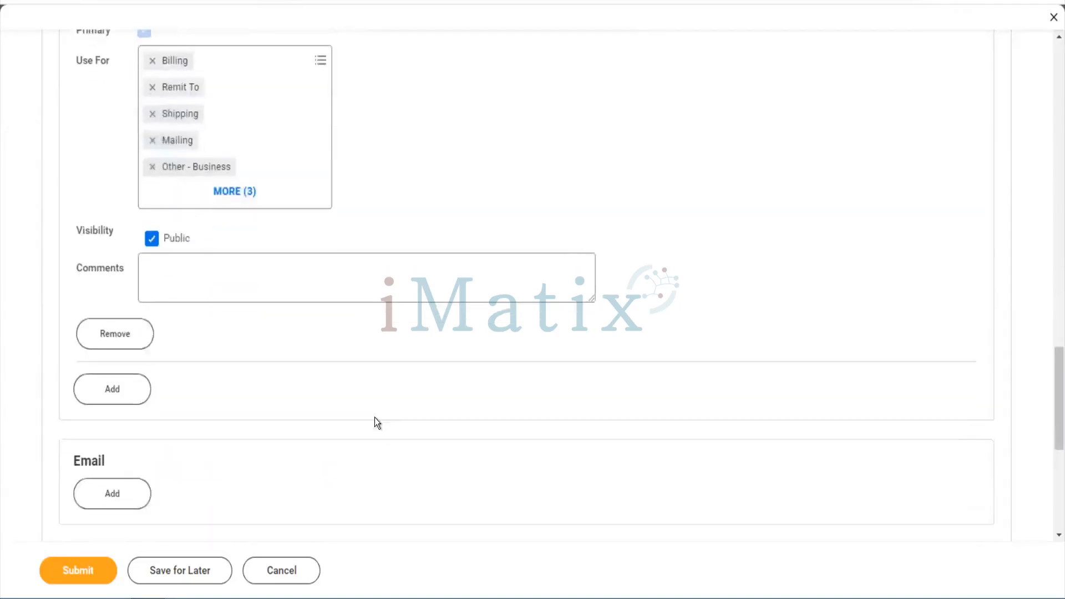
Add the customer's business email address as primary, also used for Procurement
click(140, 264)
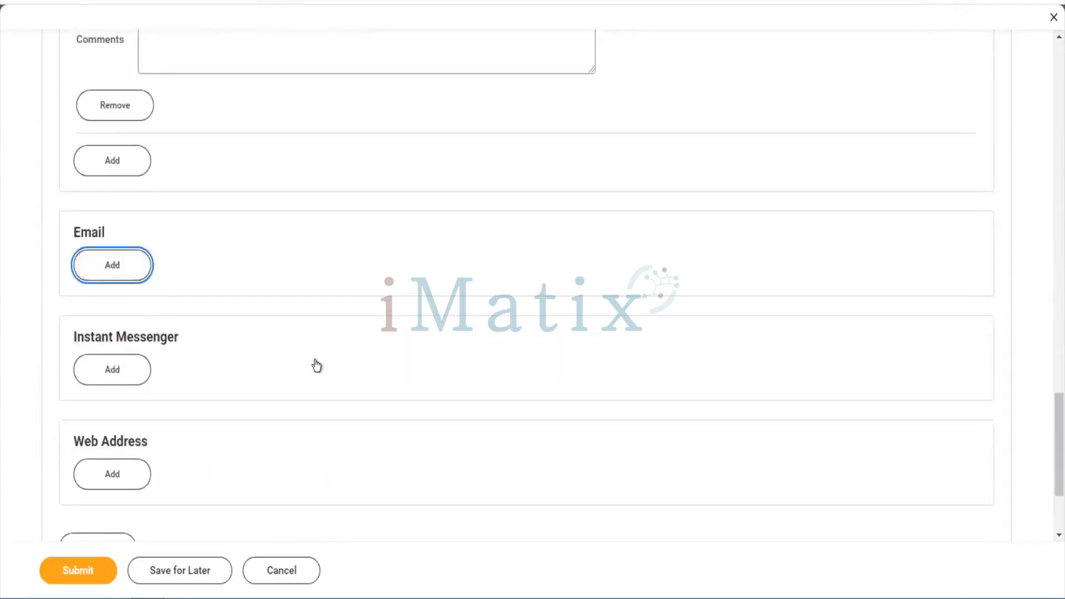
click(316, 365)
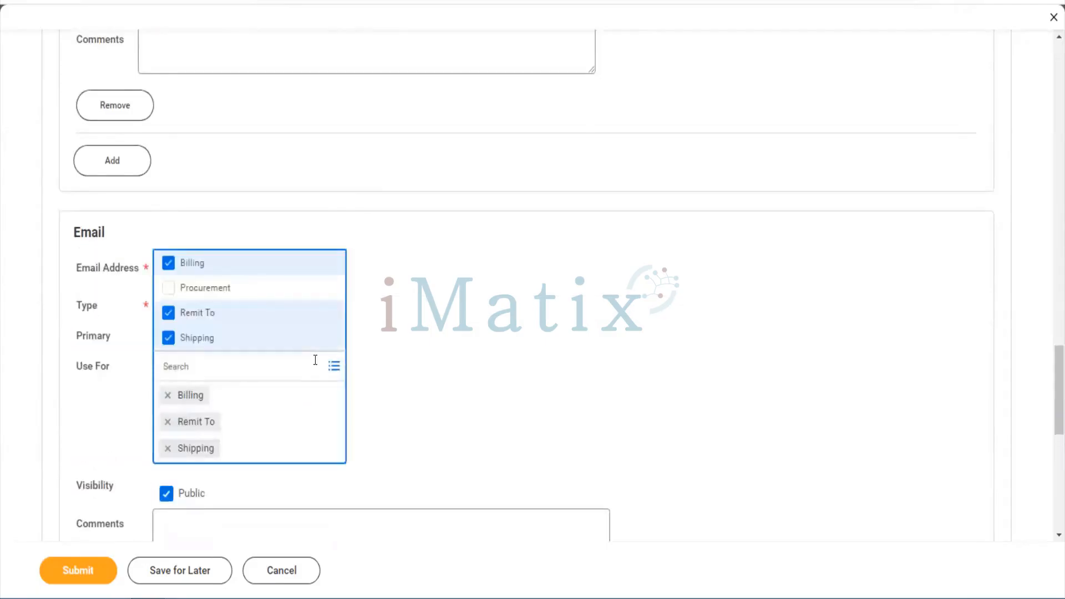
click(228, 295)
click(216, 268)
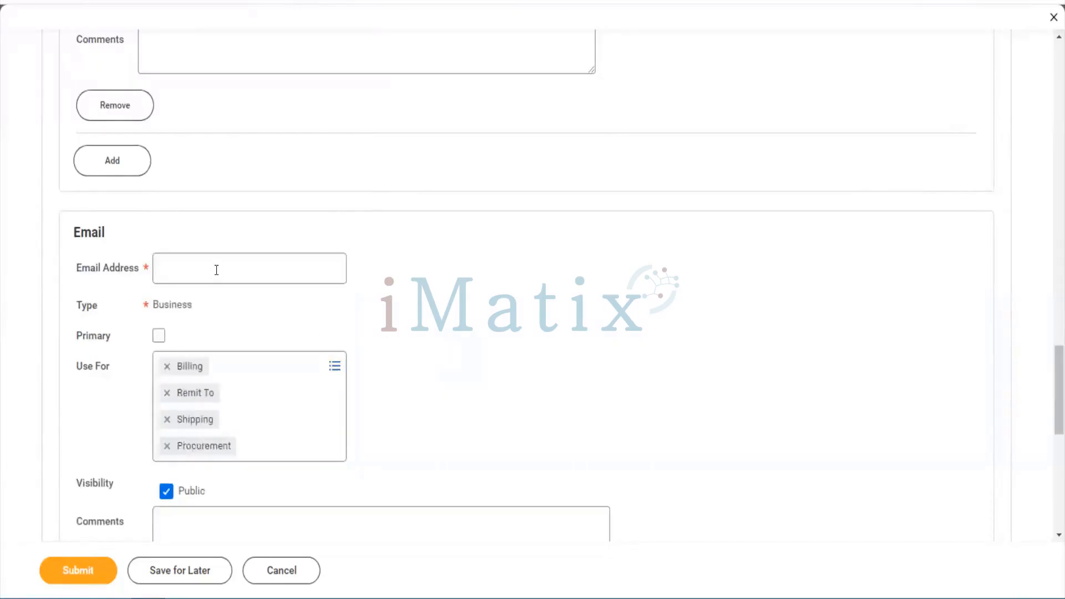
text(test)
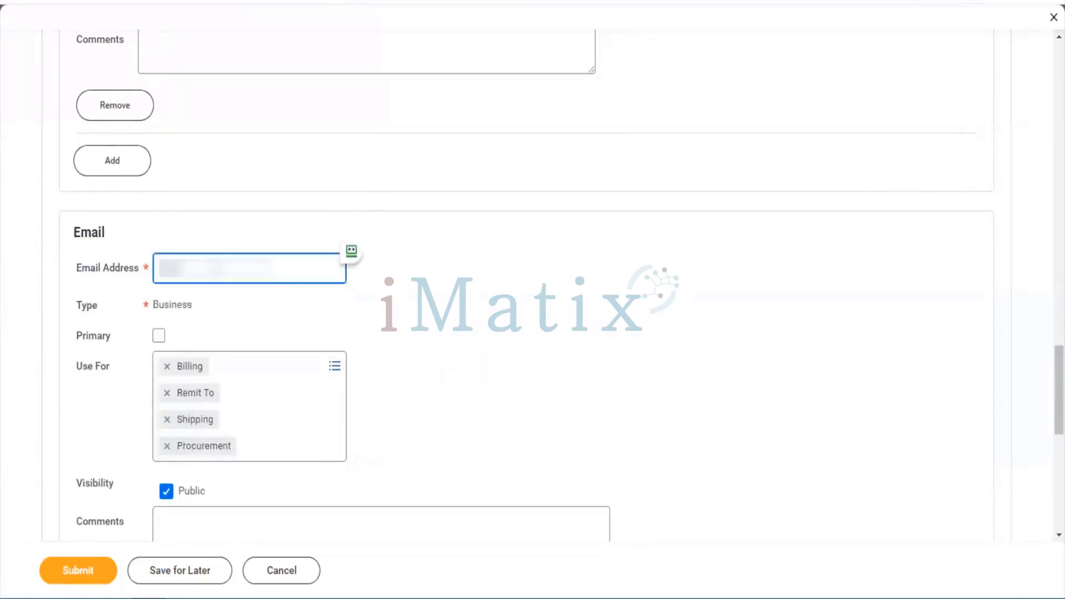
text(@)
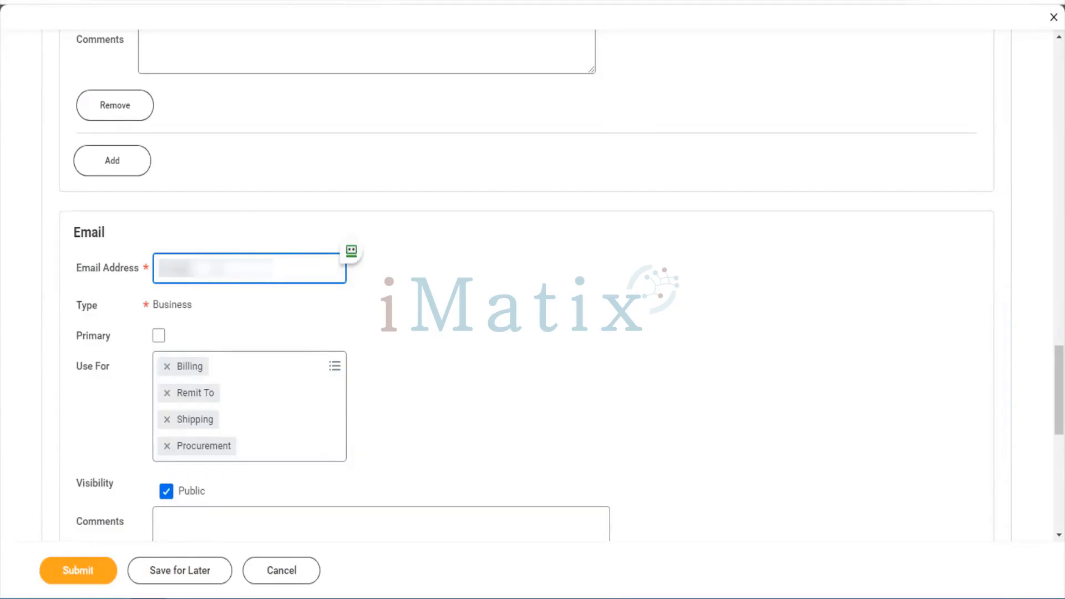
text(••••••••)
key(Tab)
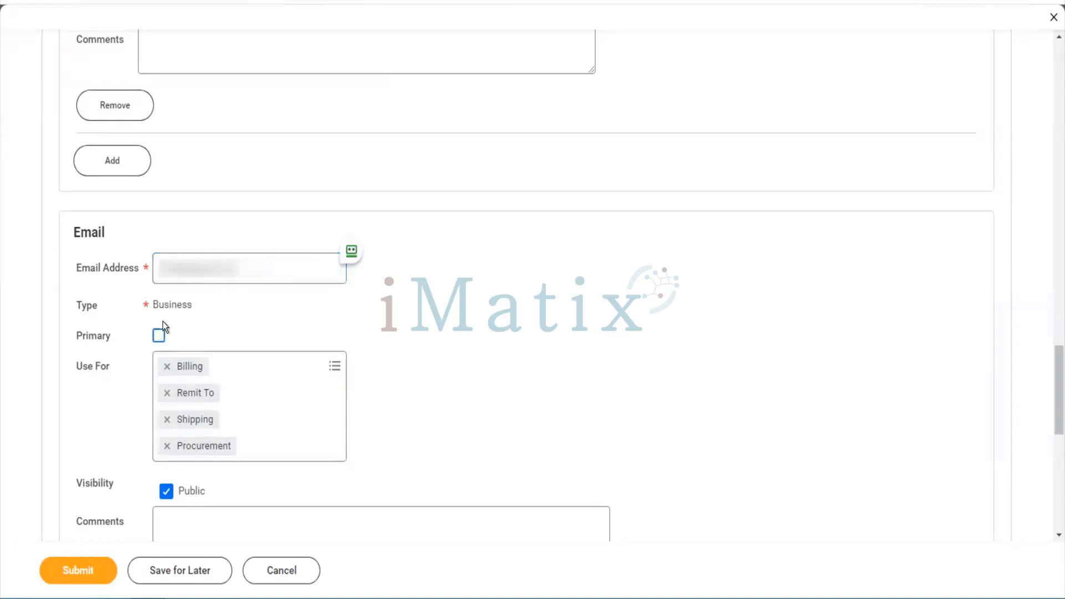
click(160, 333)
scroll(285, 419, down, 3)
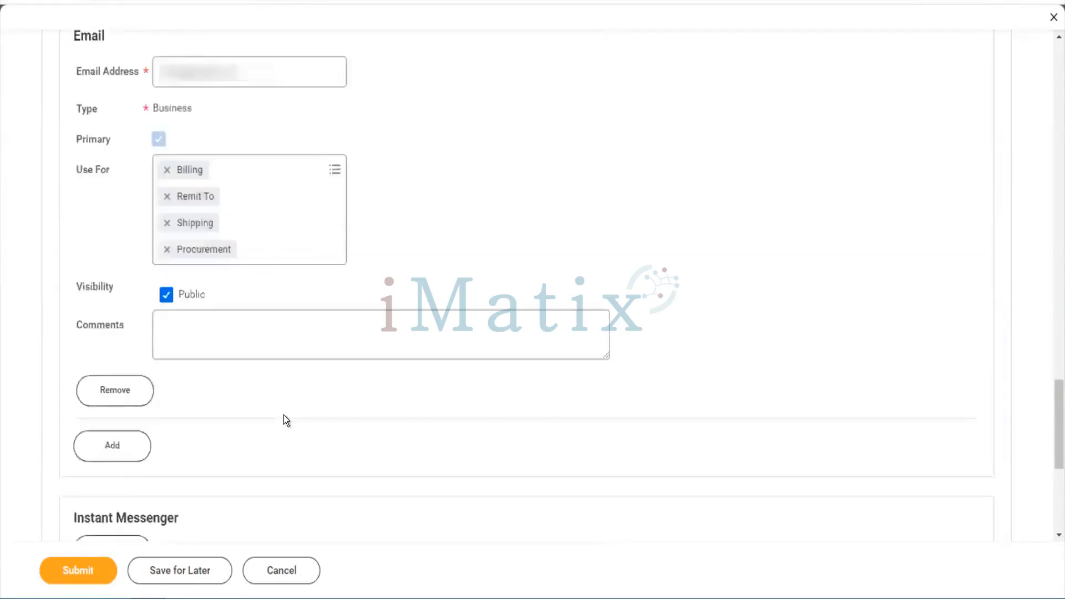
scroll(284, 415, down, 1)
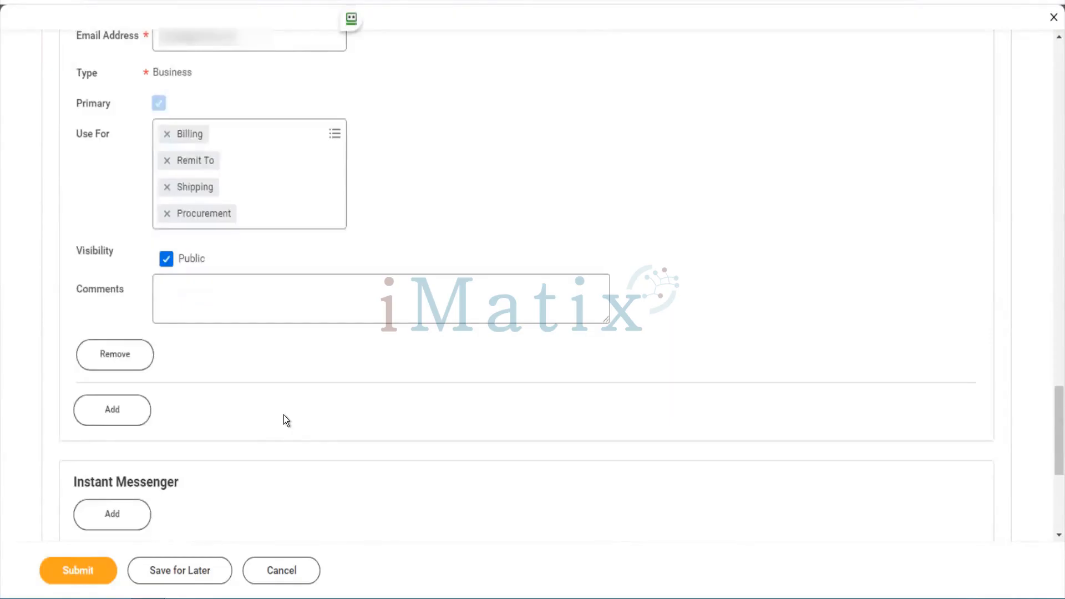
scroll(284, 415, down, 5)
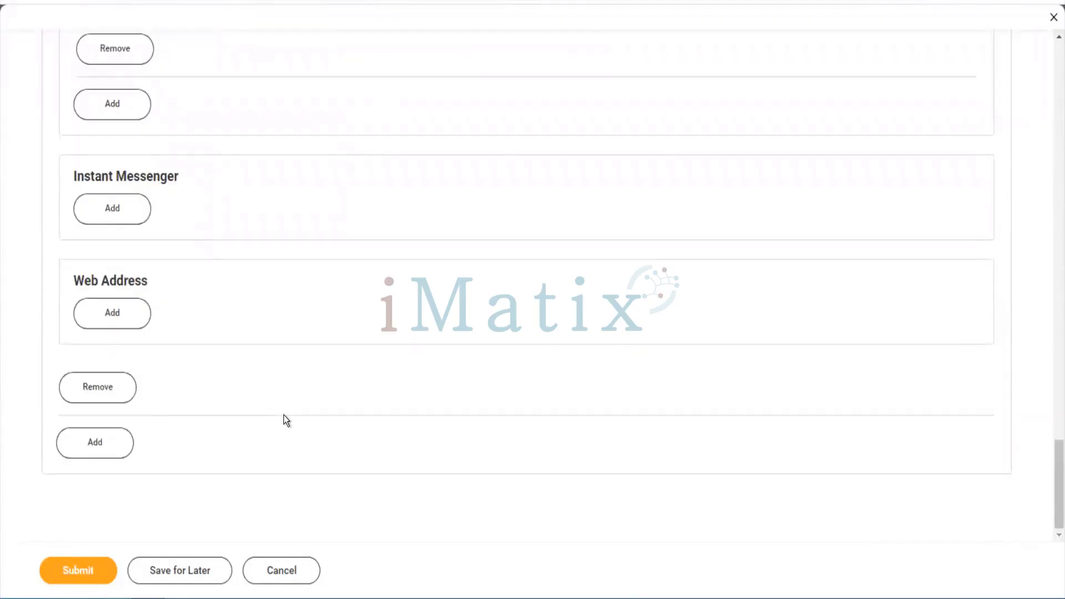
scroll(666, 353, up, 6)
scroll(665, 352, down, 3)
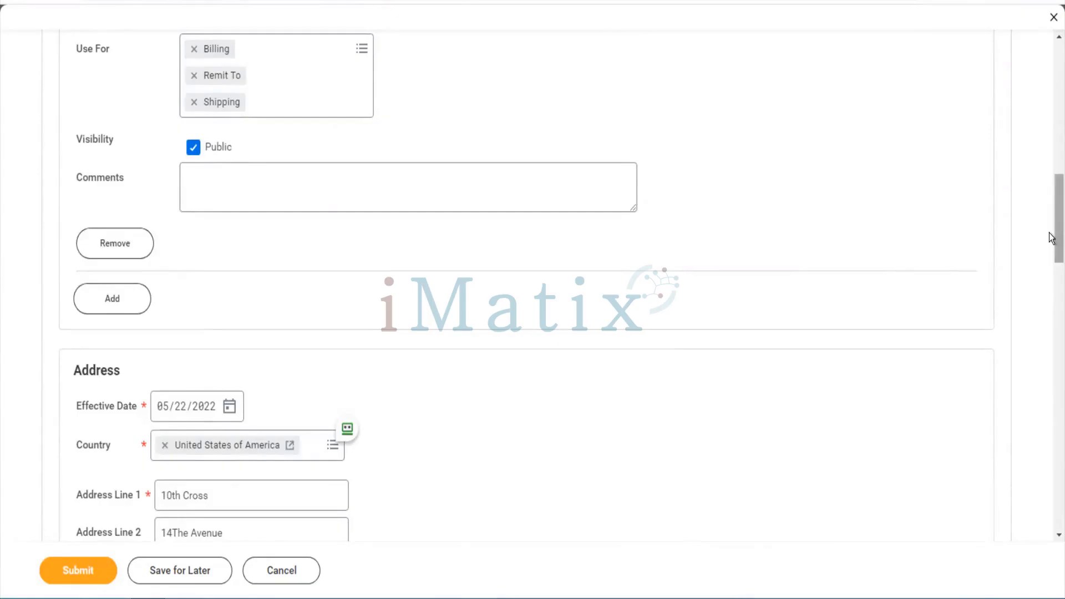
drag(1053, 235, 1052, 137)
scroll(1053, 137, up, 4)
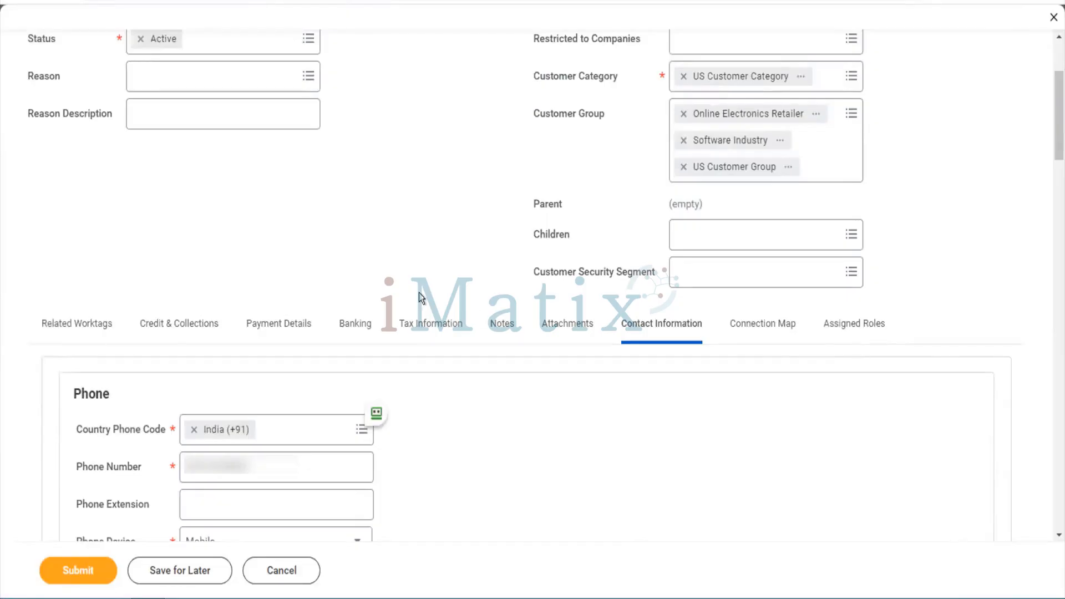
Enter a valid nine-digit DUNS Number on the Credit & Collections tab, fixing the format error
click(210, 332)
scroll(414, 411, down, 3)
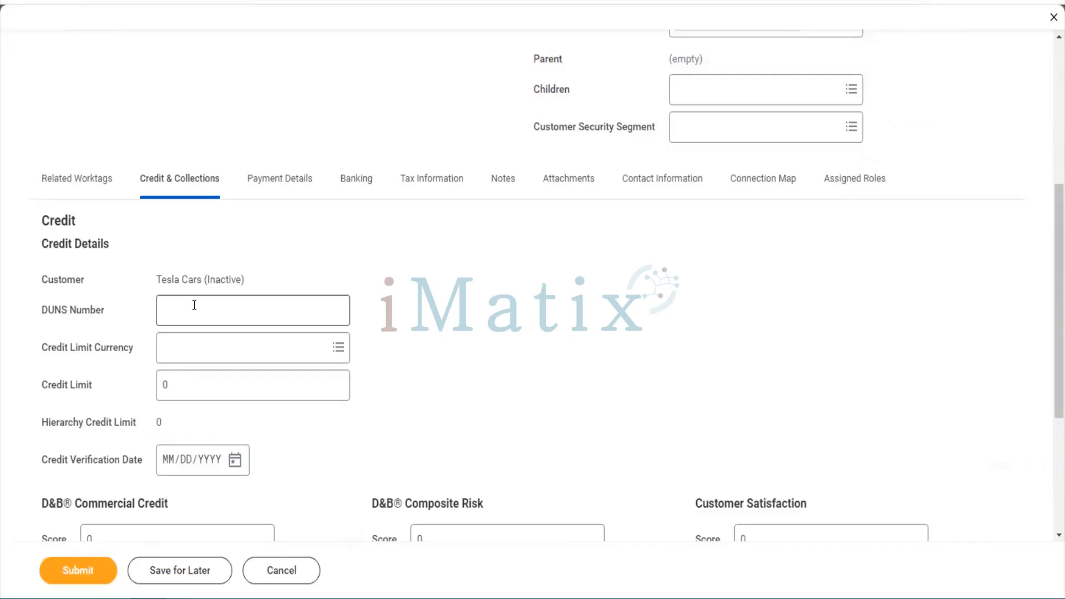
click(195, 306)
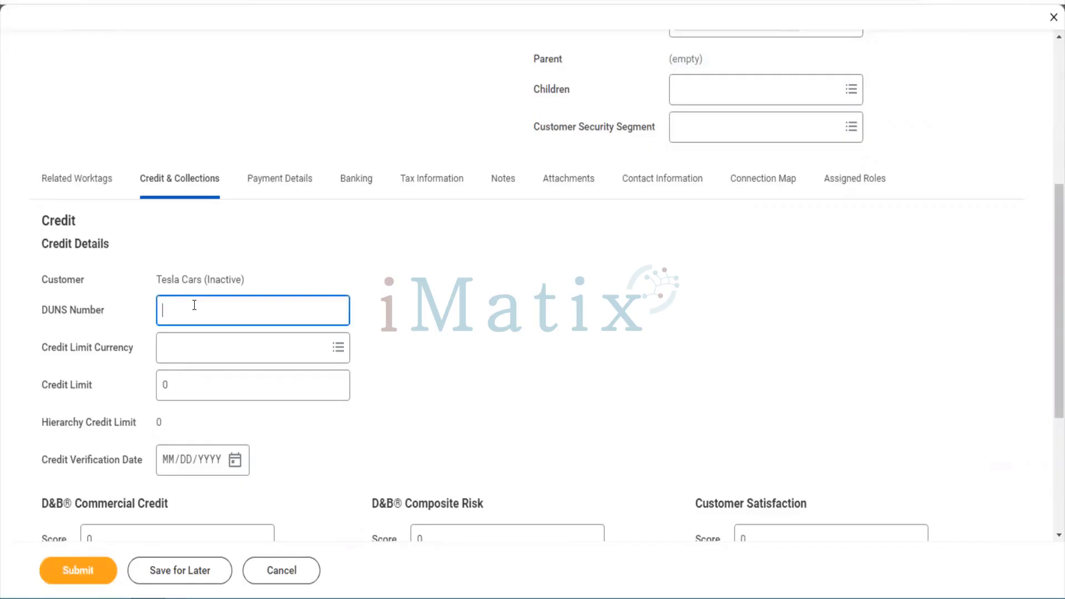
text(12345678)
click(191, 329)
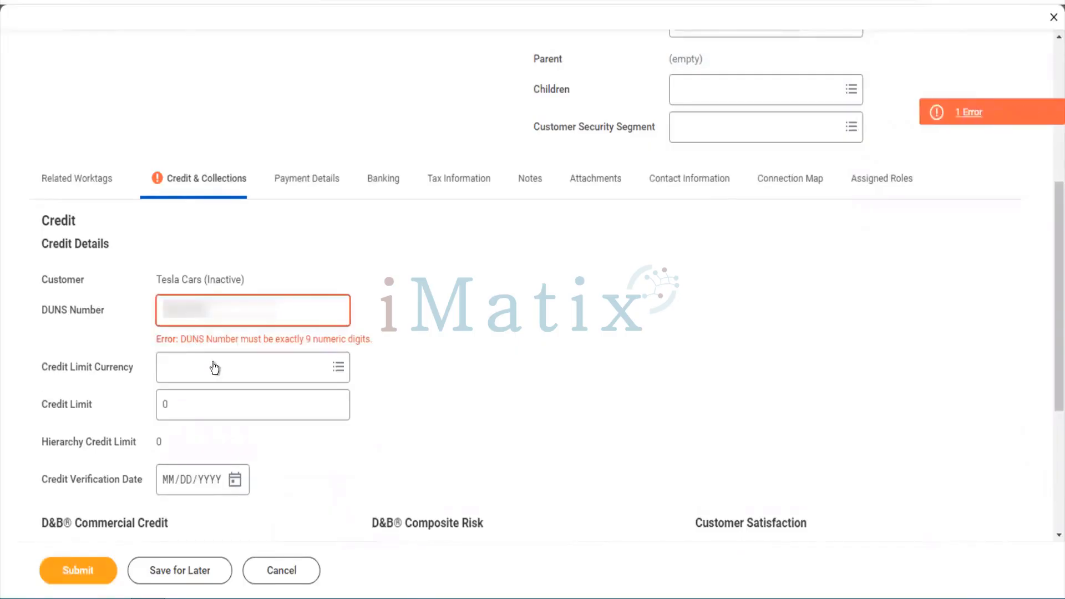
click(245, 295)
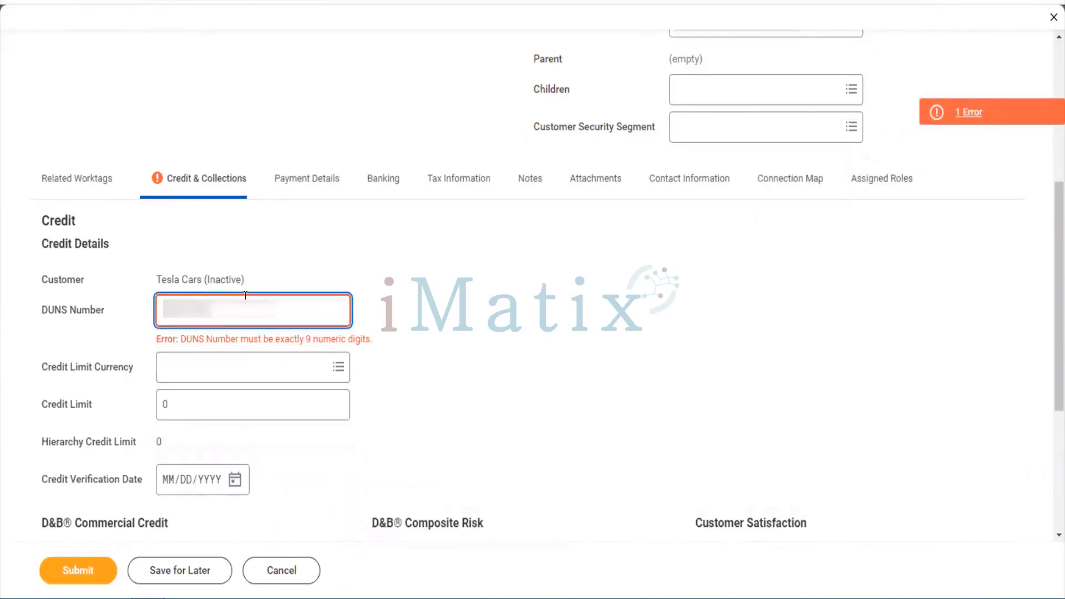
key(BackSpace)
key(BackSpace)
key(BackSpace)
key(BackSpace)
key(BackSpace)
key(BackSpace)
key(BackSpace)
key(BackSpace)
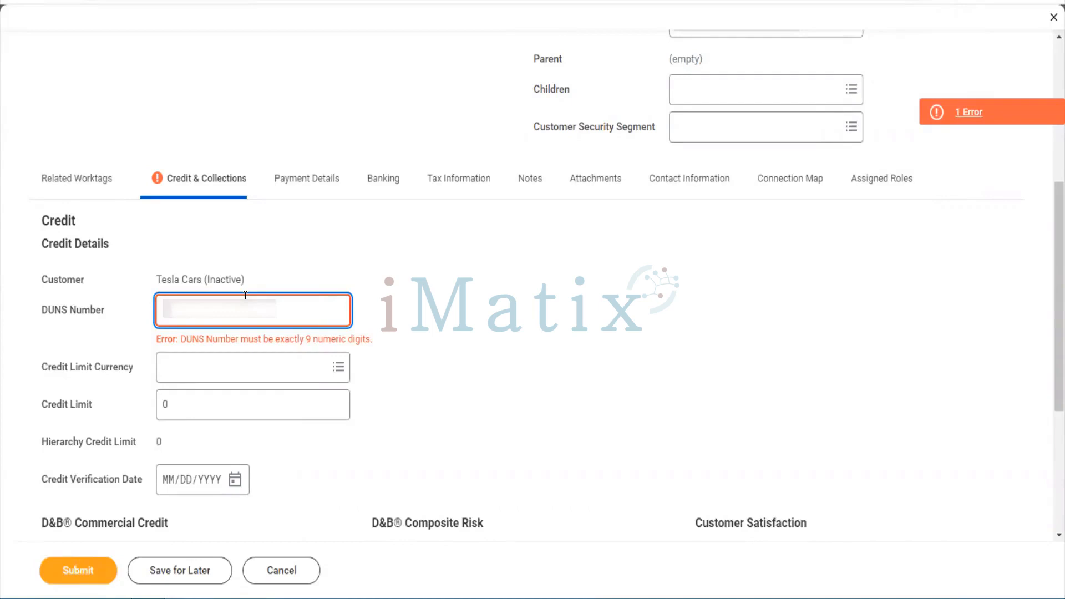
text(23456789)
key(Tab)
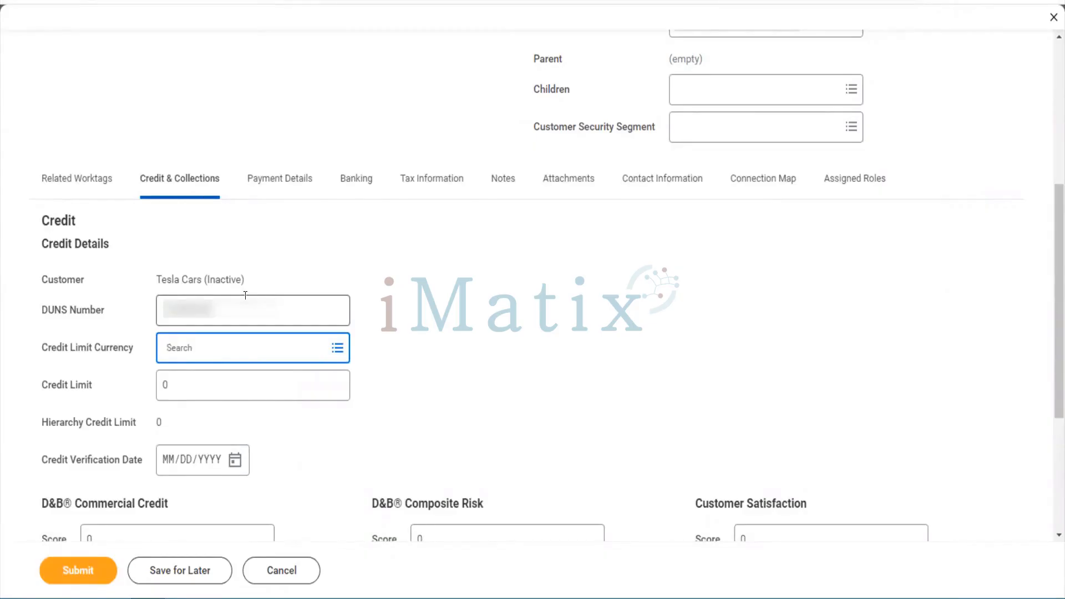
Set the credit limit currency to USD and the credit limit to 52,000
text(USD)
key(Return)
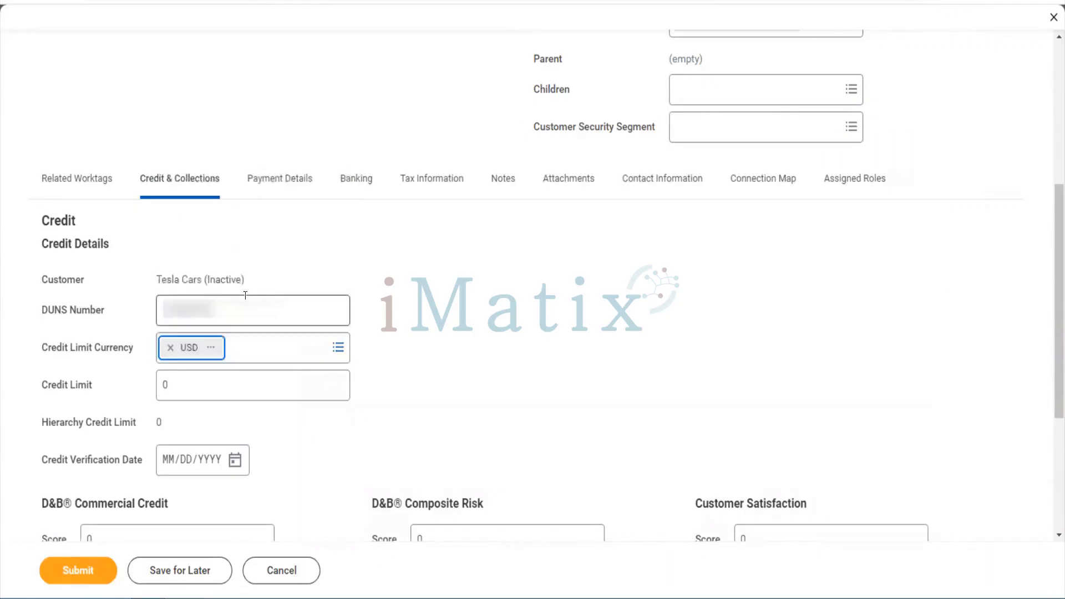
click(203, 388)
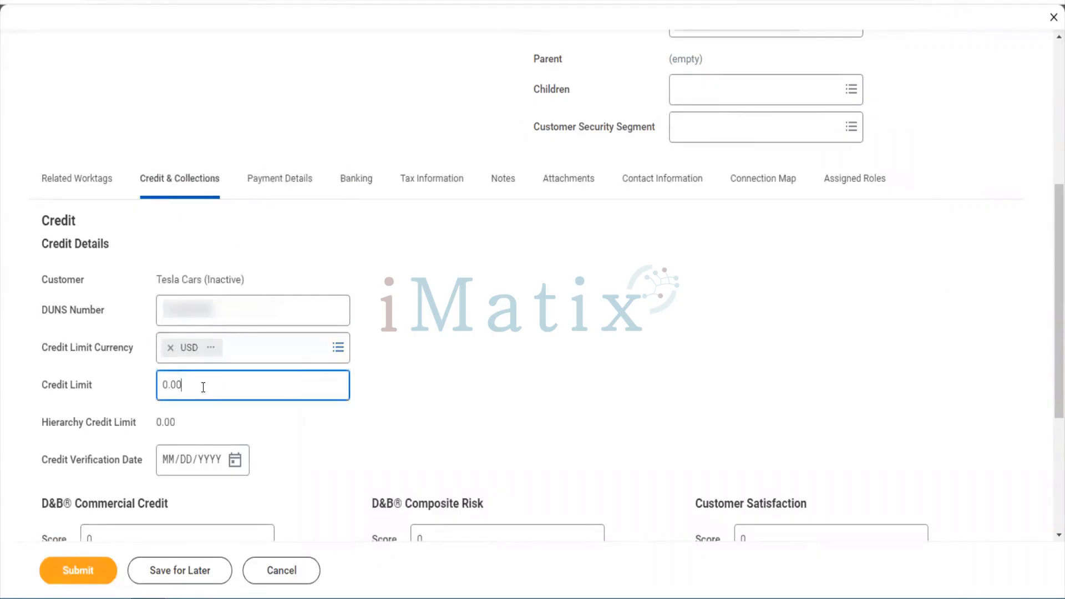
drag(185, 385, 148, 386)
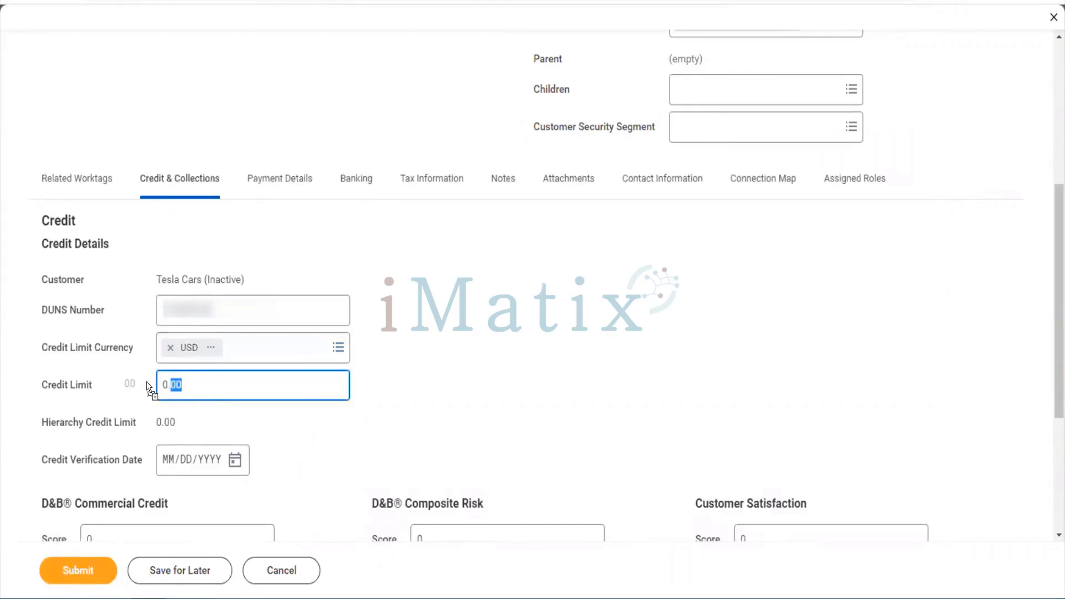
click(192, 388)
key(BackSpace)
key(BackSpace)
key(BackSpace)
key(BackSpace)
text(52000)
key(Tab)
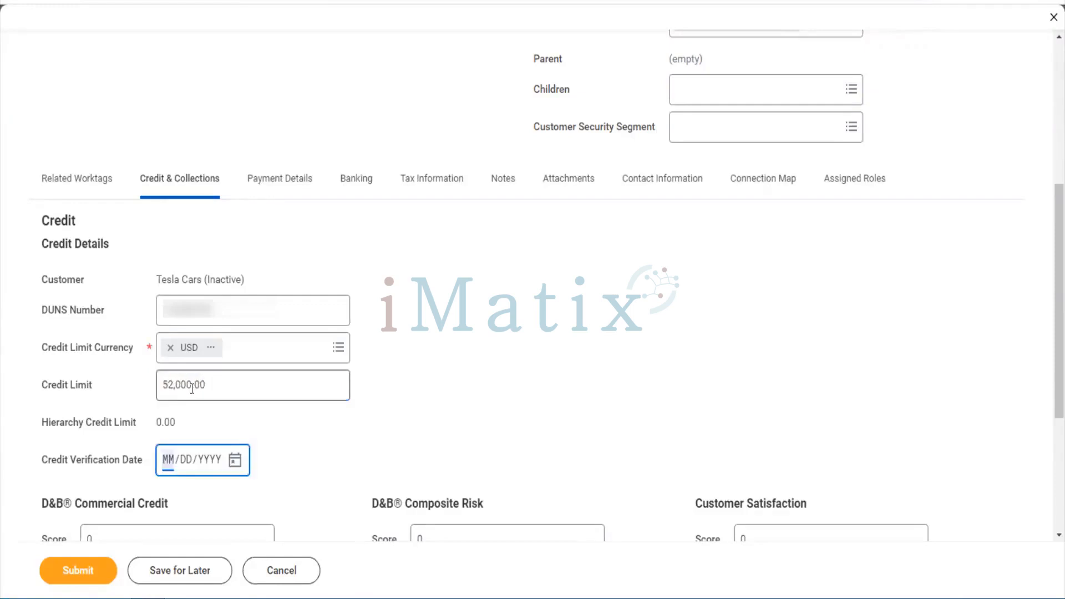
Leave the credit verification date blank and submit the pending customer
scroll(312, 430, down, 2)
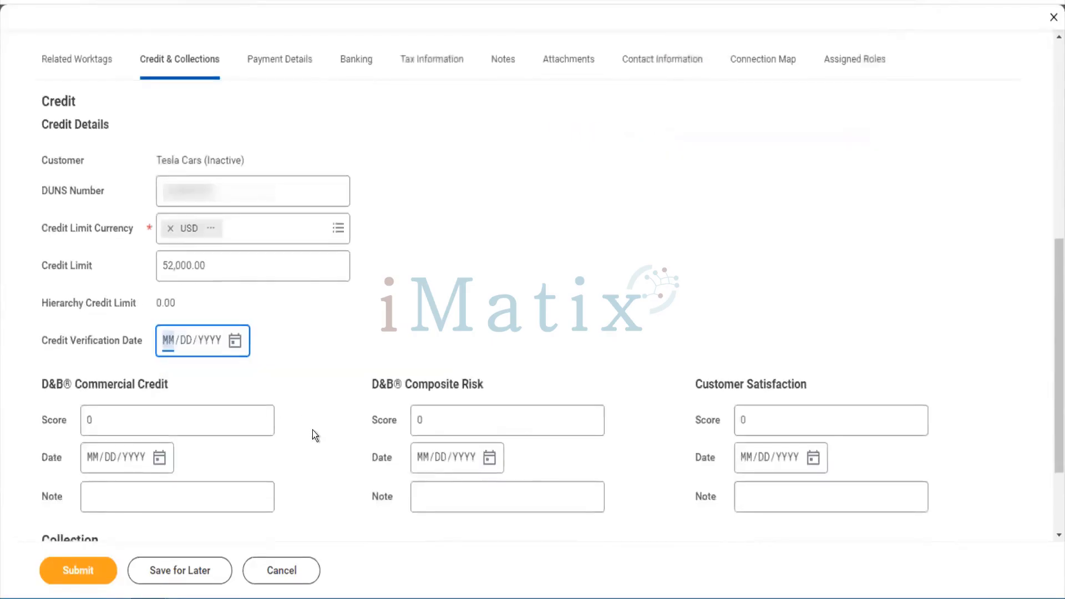
scroll(311, 430, down, 2)
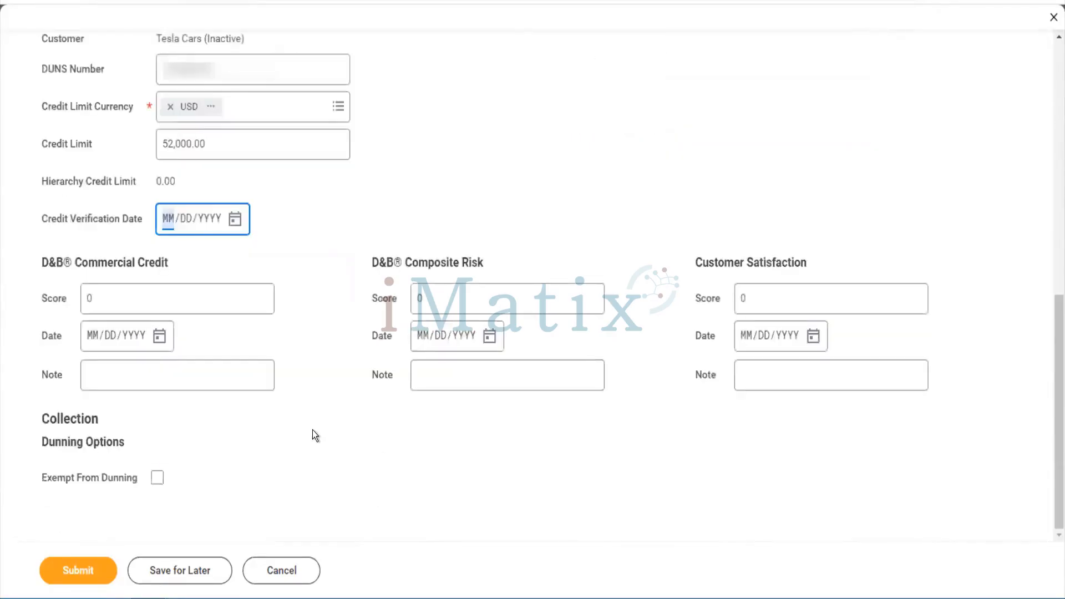
click(312, 431)
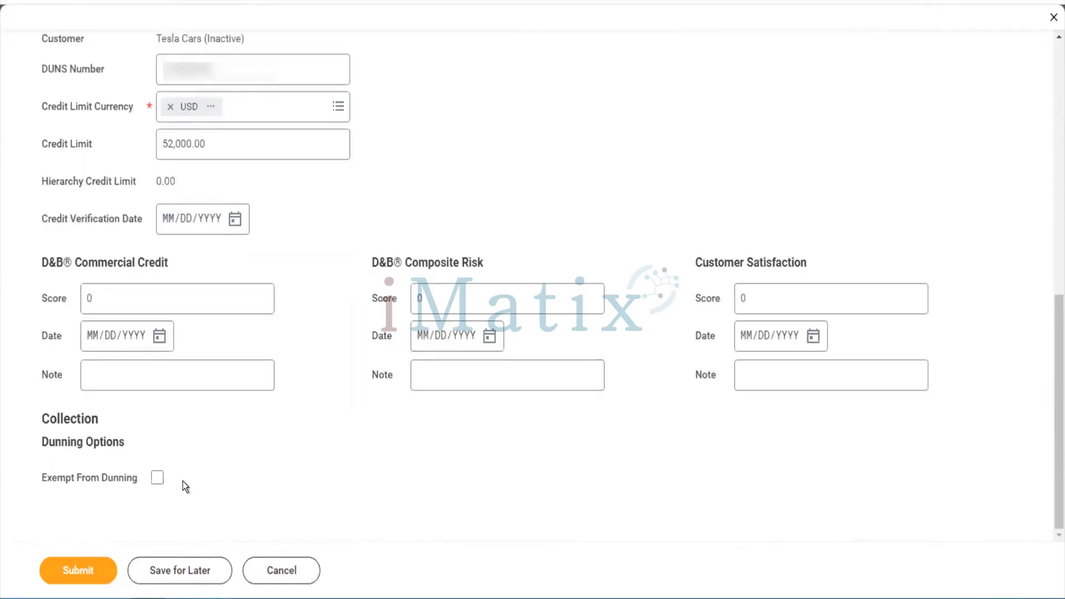
click(78, 572)
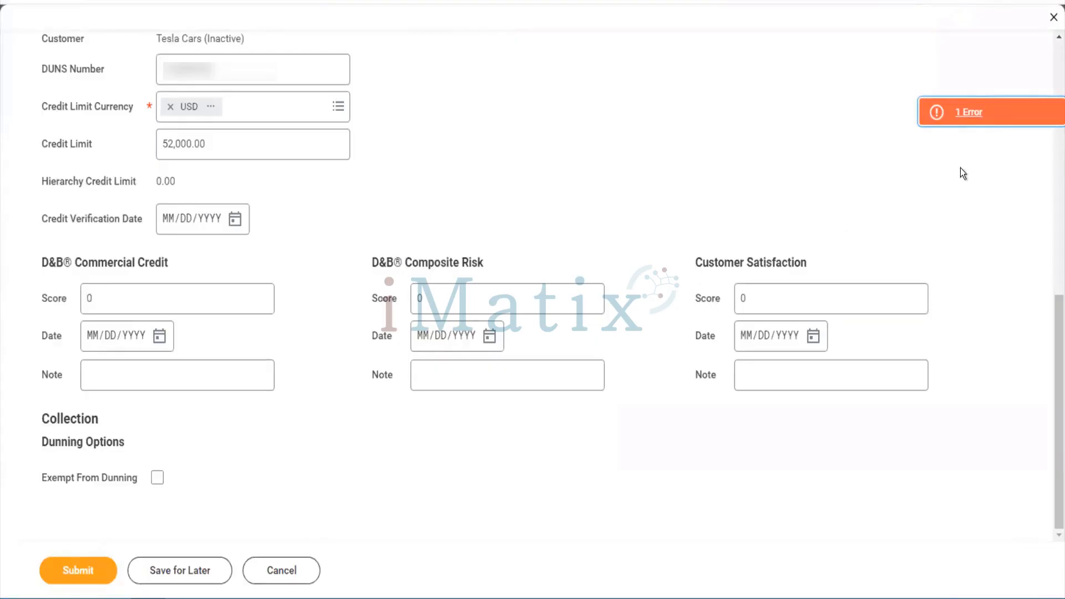
Inspect the reported error and the bank account's IFSC Code field, then resubmit the customer
click(957, 109)
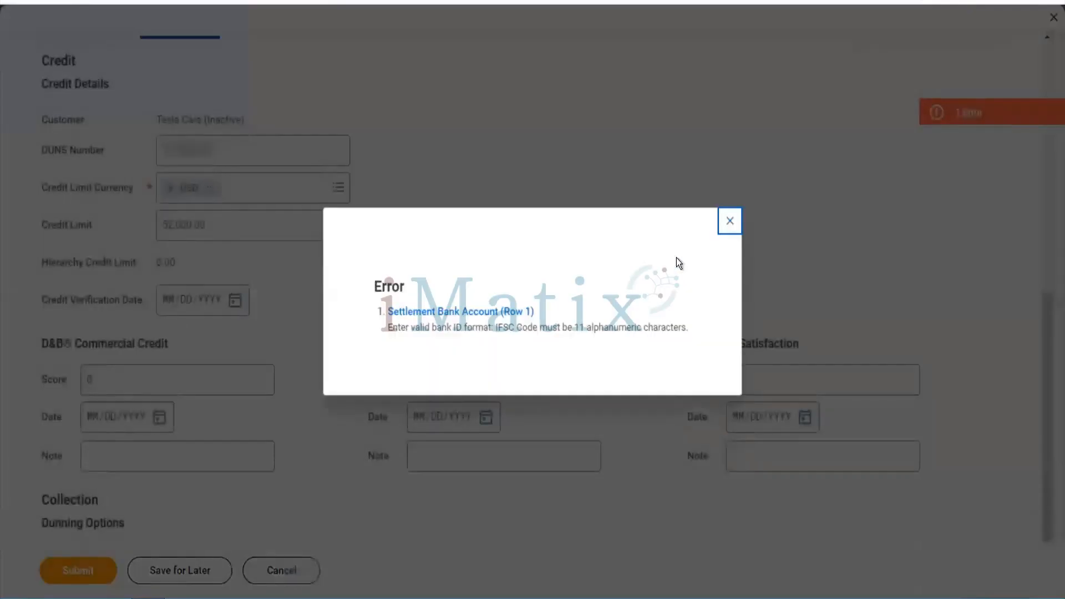
click(729, 221)
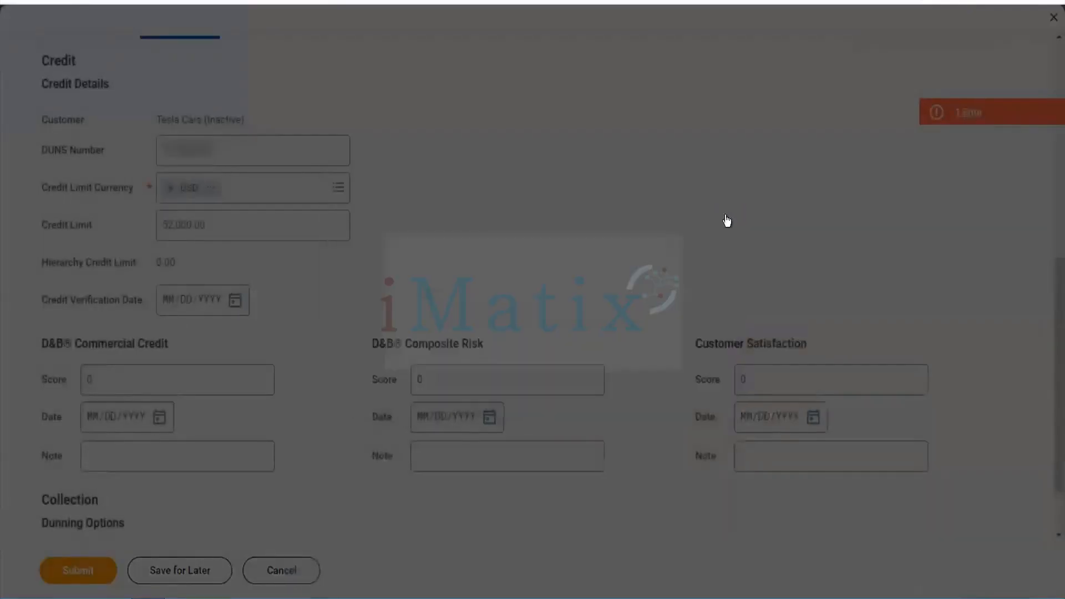
scroll(700, 291, up, 4)
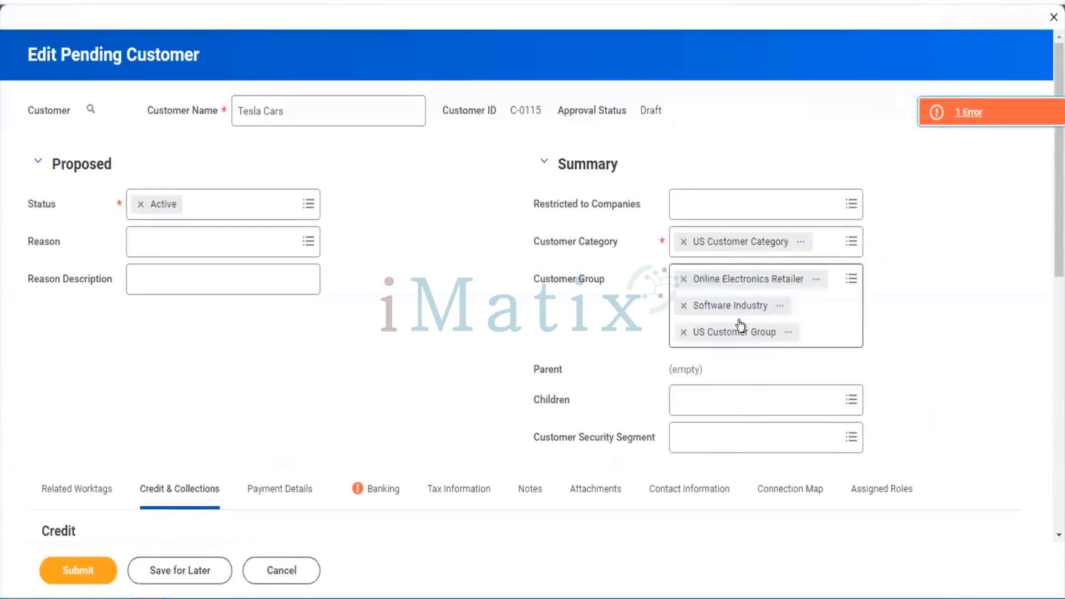
click(382, 500)
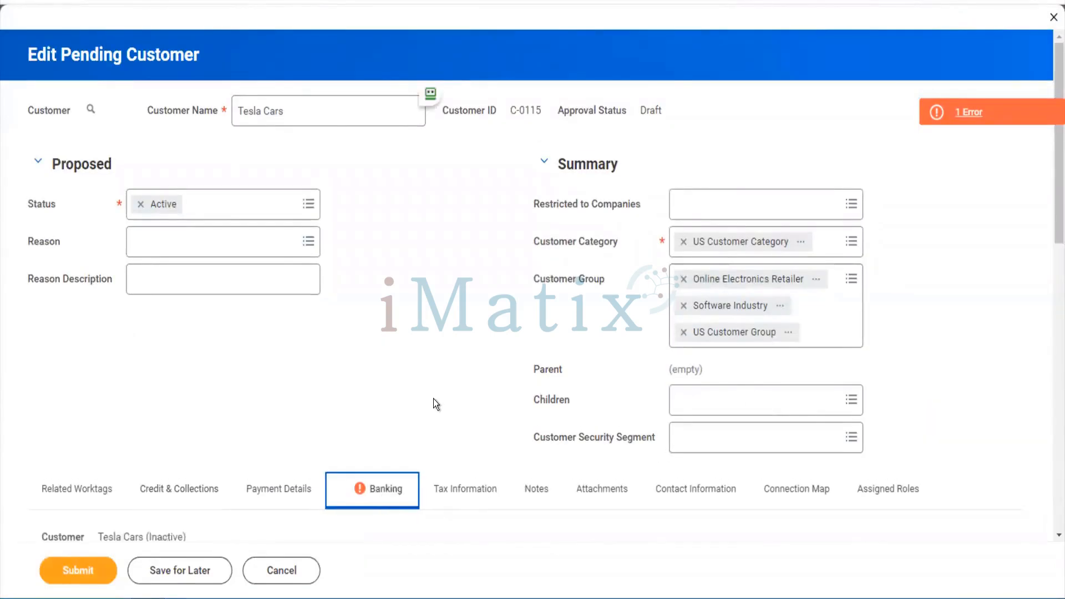
scroll(433, 399, down, 10)
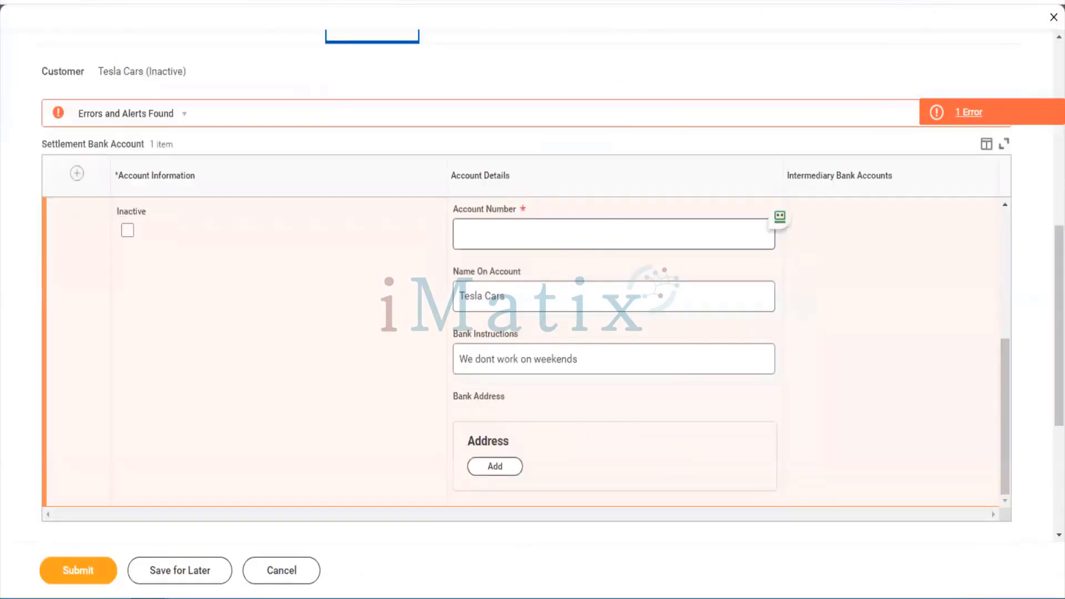
scroll(538, 231, up, 4)
click(516, 302)
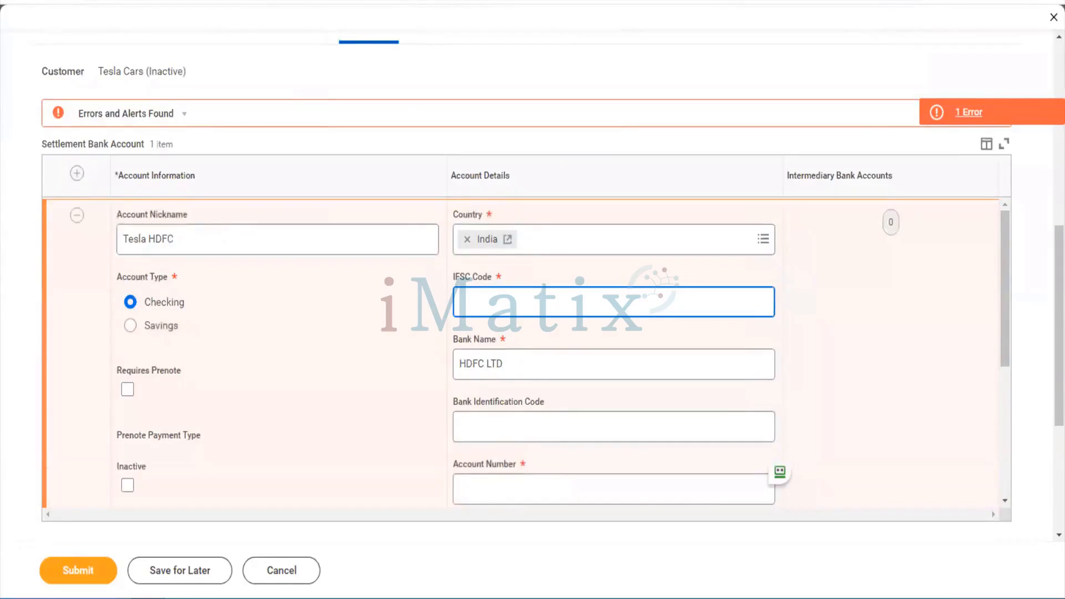
key(Tab)
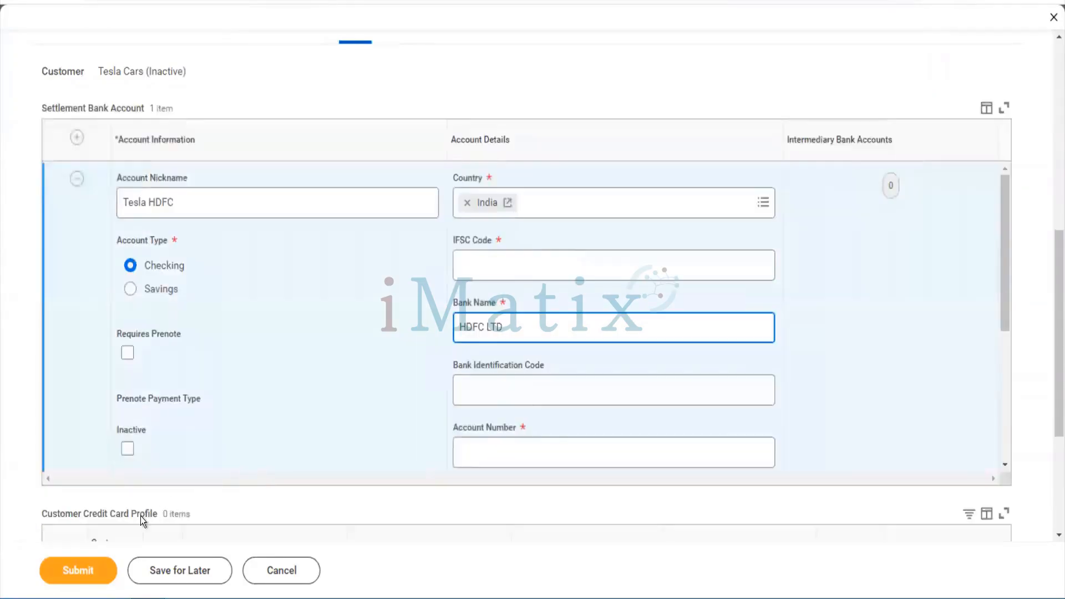
click(105, 571)
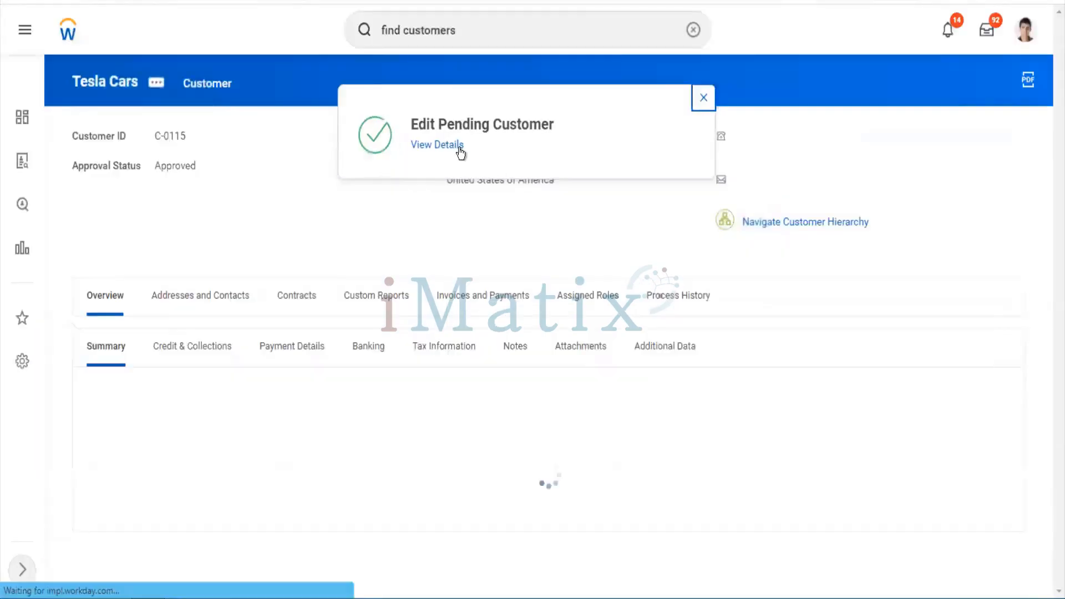
Open the completed edit's details and expand the Details and Process summary
click(460, 148)
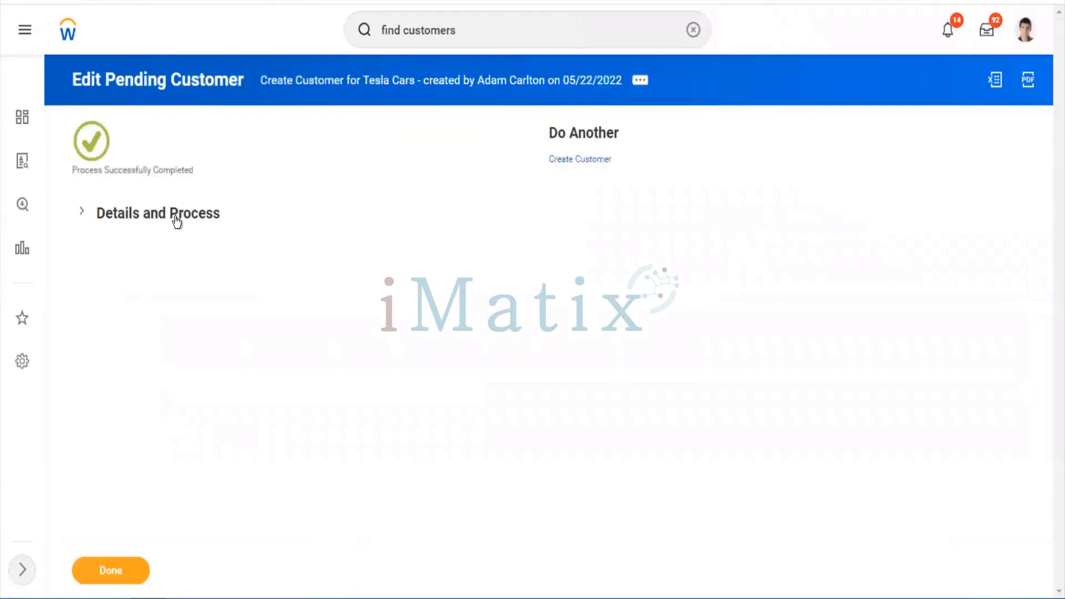
click(177, 221)
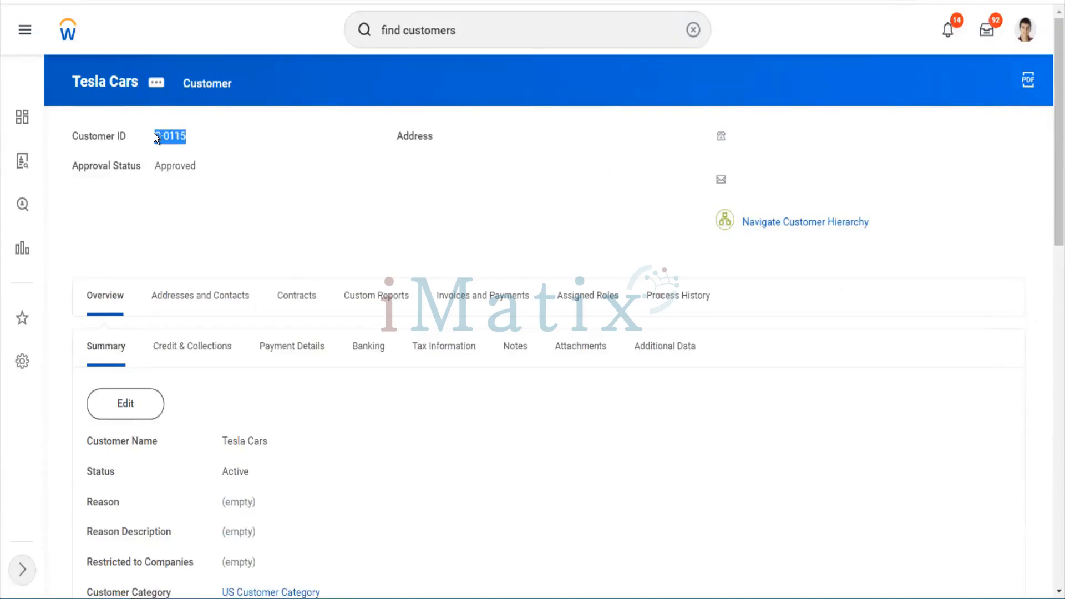
Replace Tesla Cars' Reference ID Value with the customer ID C-0115 and save it
click(159, 83)
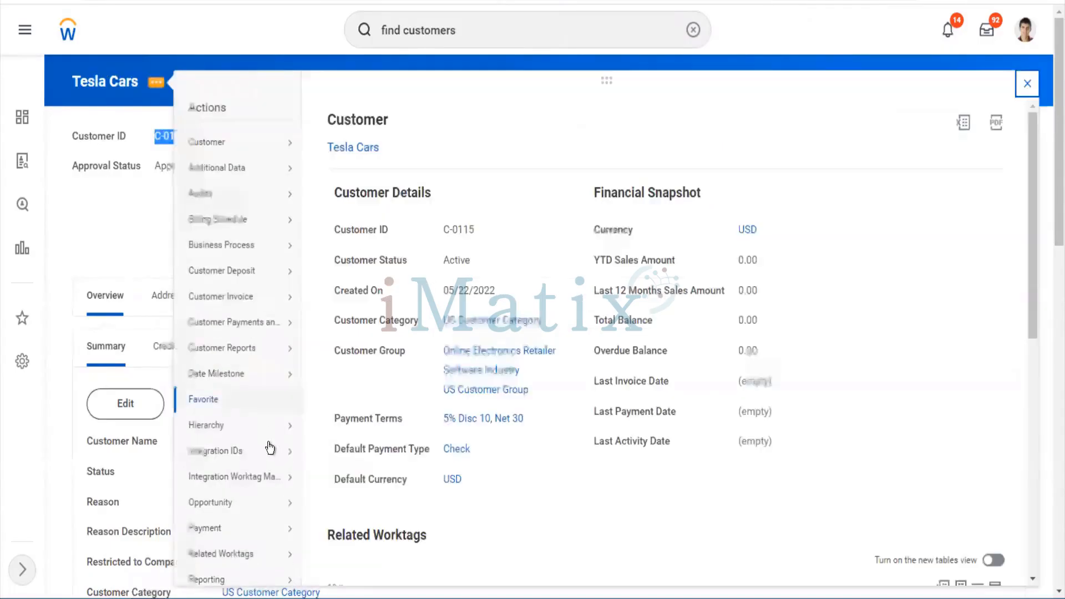
mouse_move(267, 451)
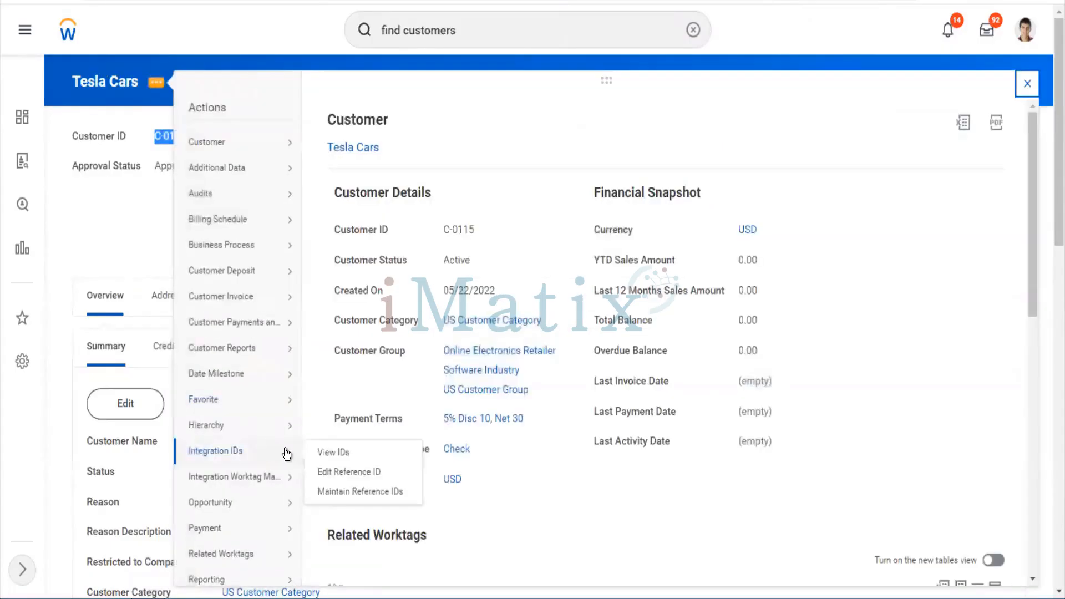
click(337, 472)
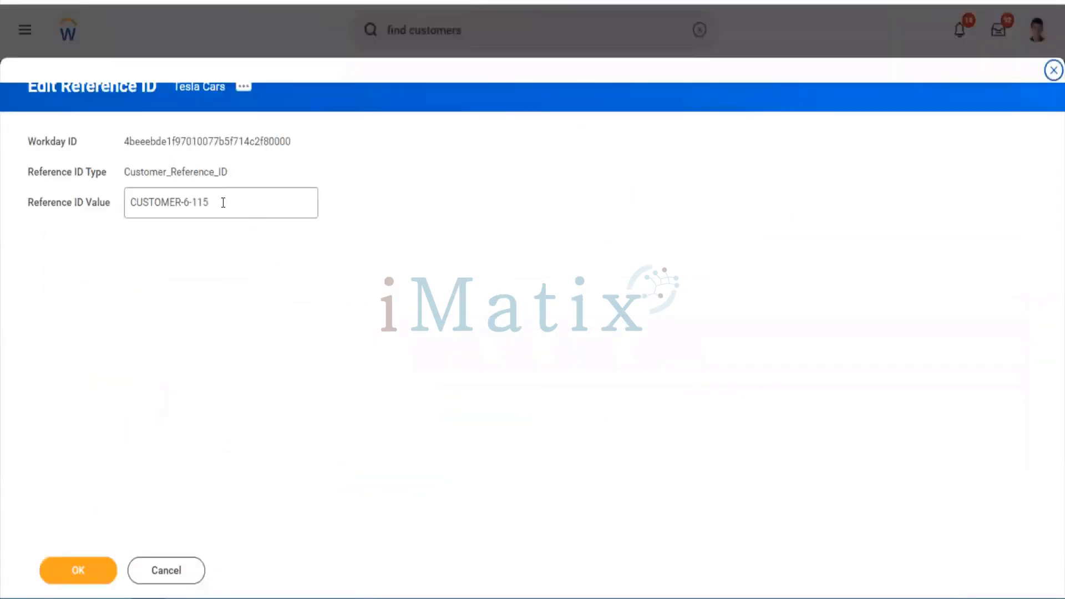
drag(219, 202, 114, 169)
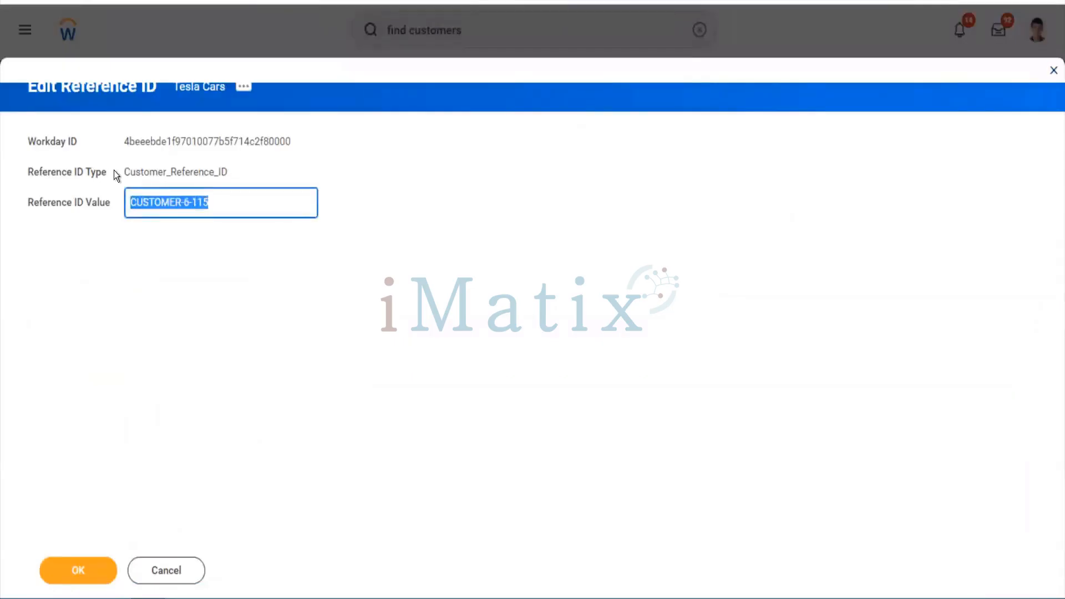
text(Customer ID C-0115)
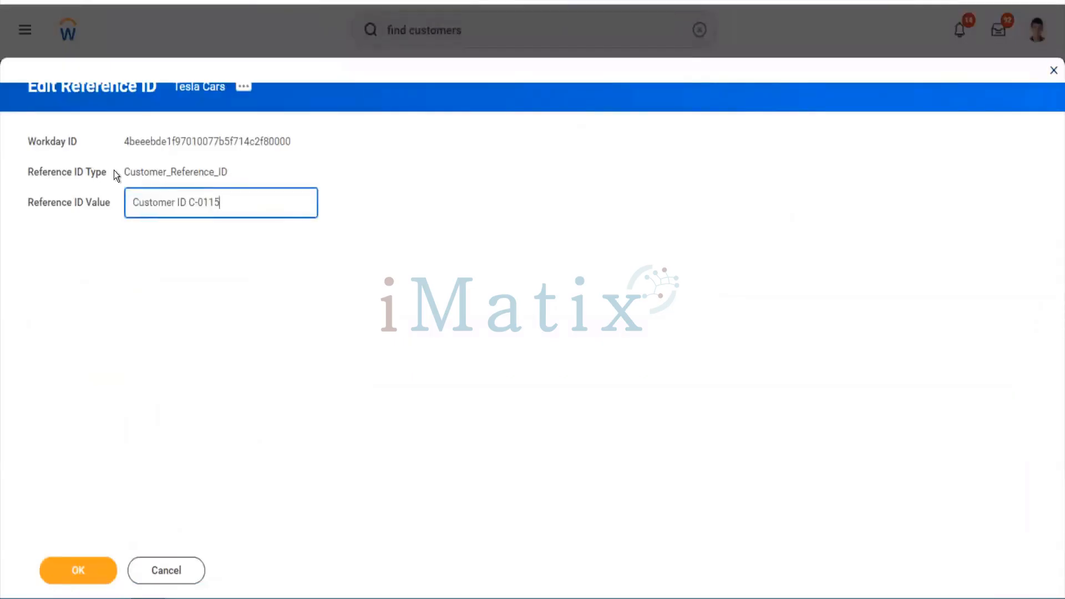
click(188, 204)
key(BackSpace)
key(BackSpace)
key(BackSpace)
key(BackSpace)
key(BackSpace)
key(BackSpace)
key(BackSpace)
key(BackSpace)
key(BackSpace)
key(BackSpace)
key(BackSpace)
key(BackSpace)
key(BackSpace)
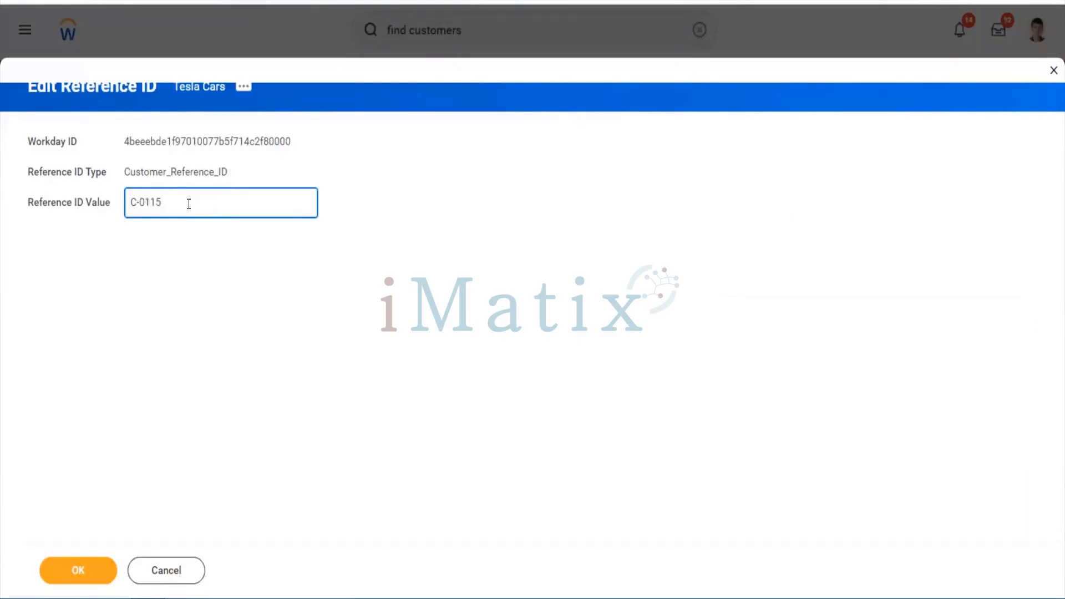
click(77, 569)
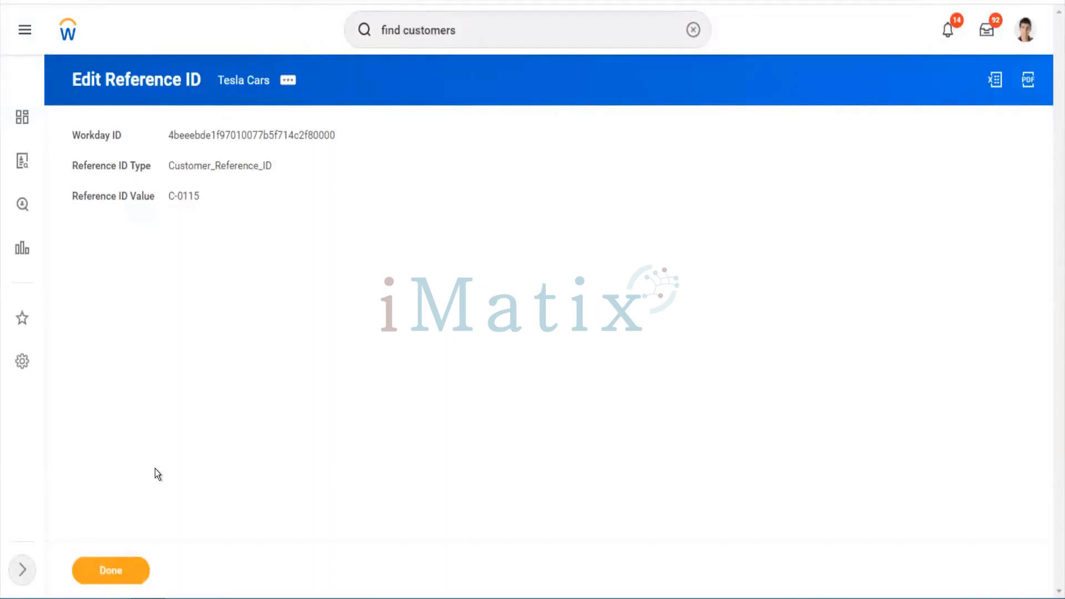
Close the reference ID result, open Tesla Cars from its customer hierarchy, and scroll to Related Worktags
click(121, 577)
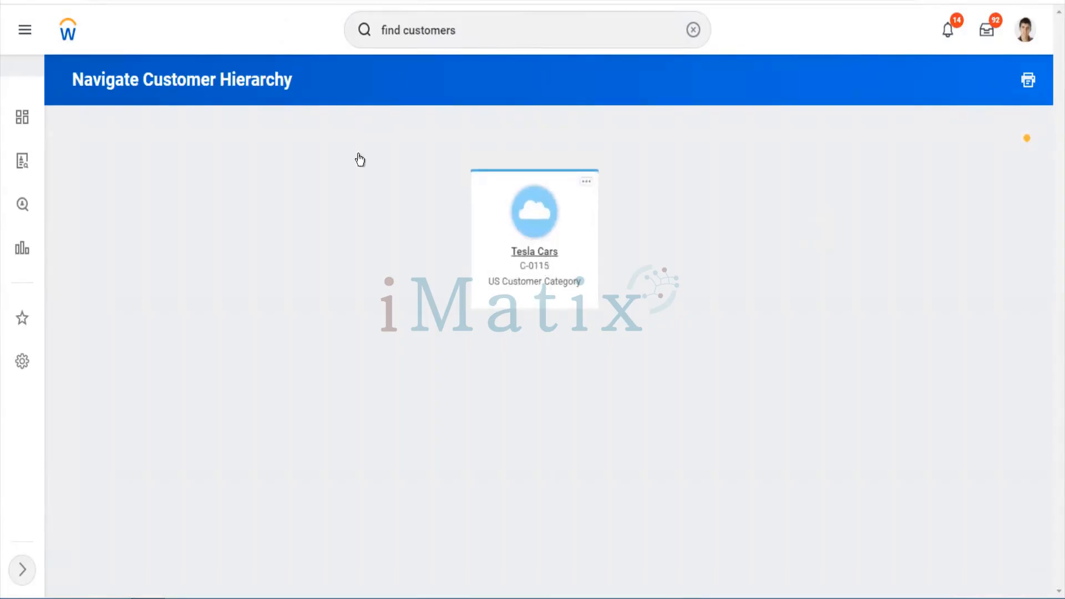
click(528, 253)
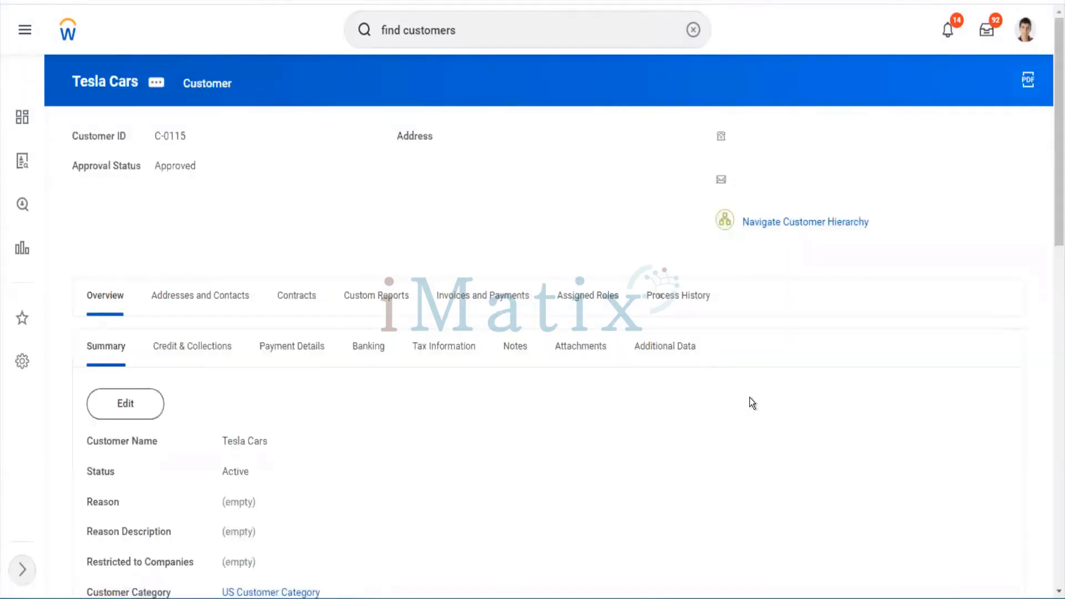
scroll(750, 397, down, 8)
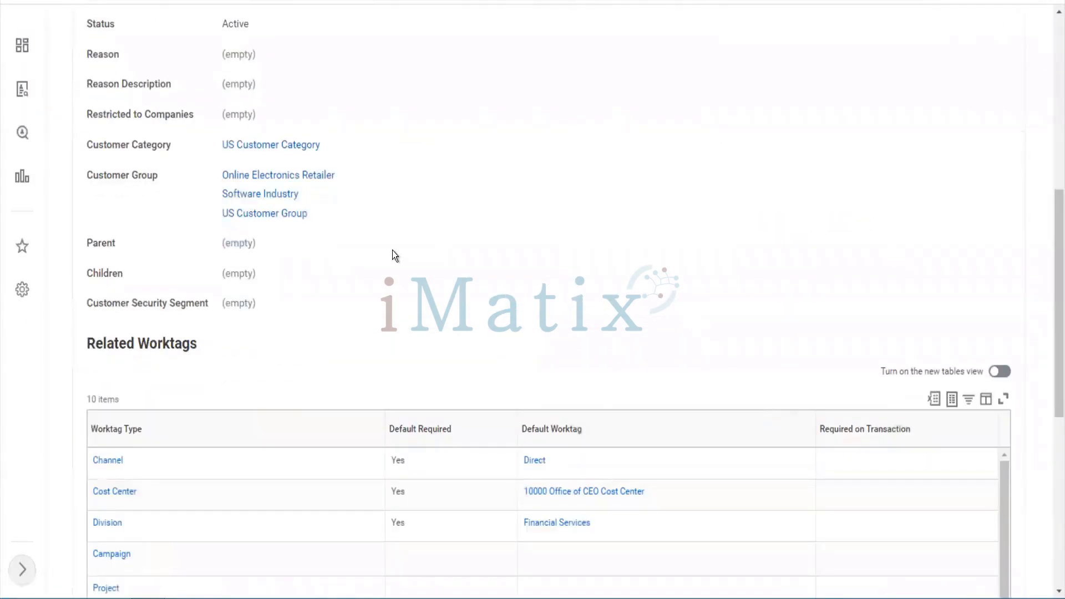